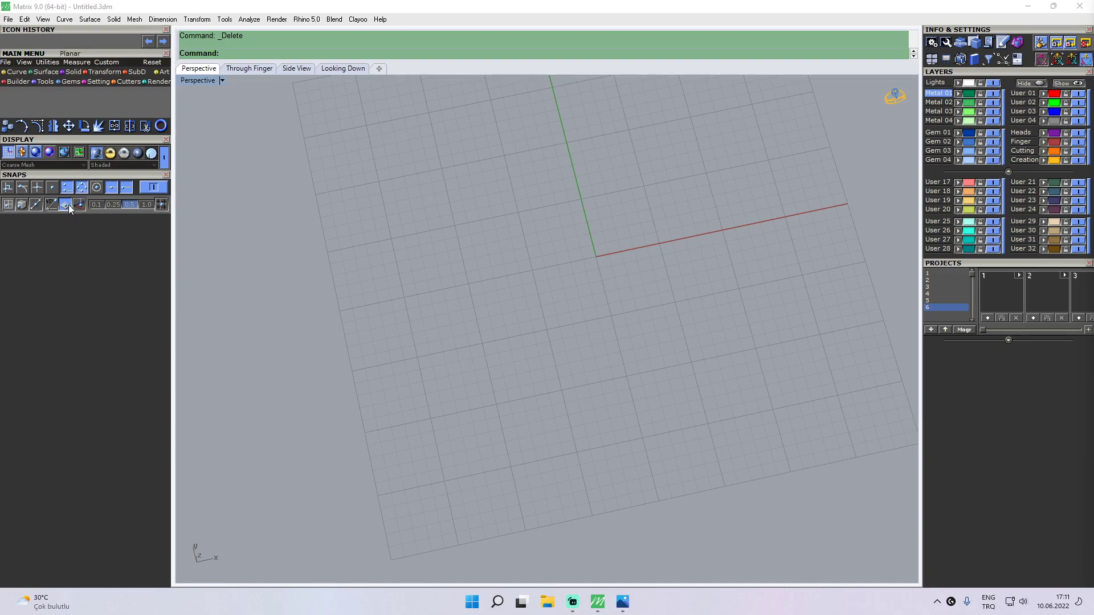
- Load a round diamond with a 2.5 mm diameter at the origin using the Gem Loader
{"action": "right_click_drag", "start_coordinate": [604, 257], "coordinate": [472, 178]}
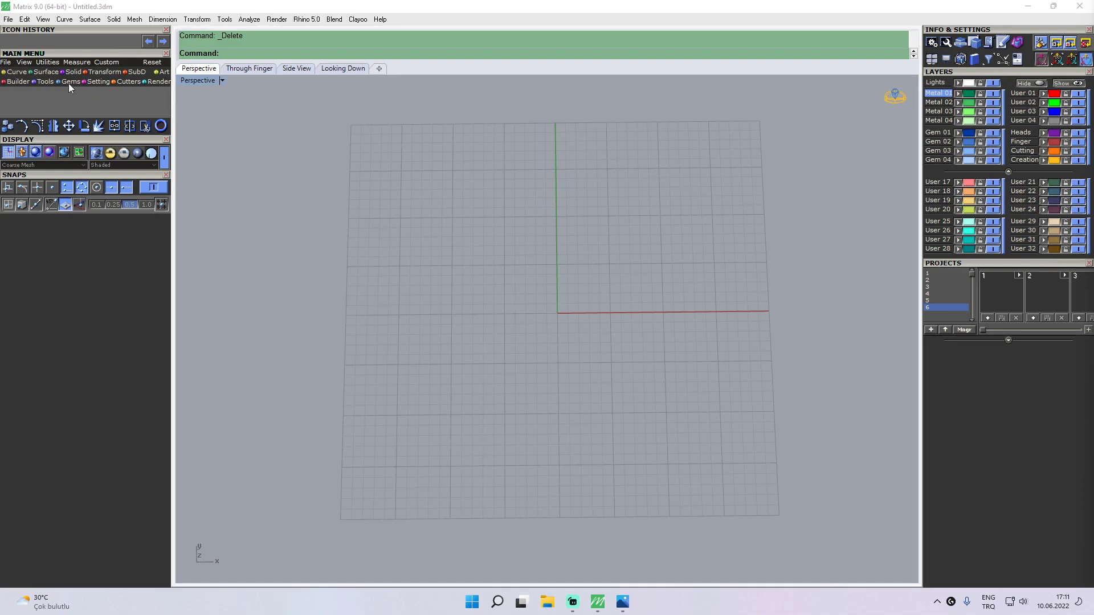
{"action": "left_click", "coordinate": [48, 83]}
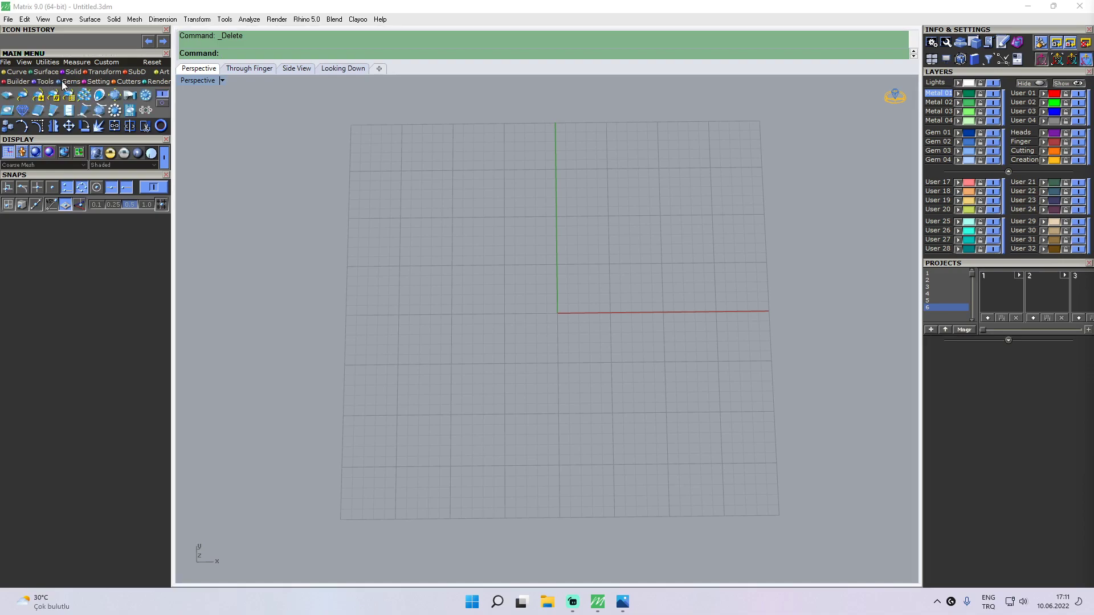
{"action": "left_click", "coordinate": [7, 94]}
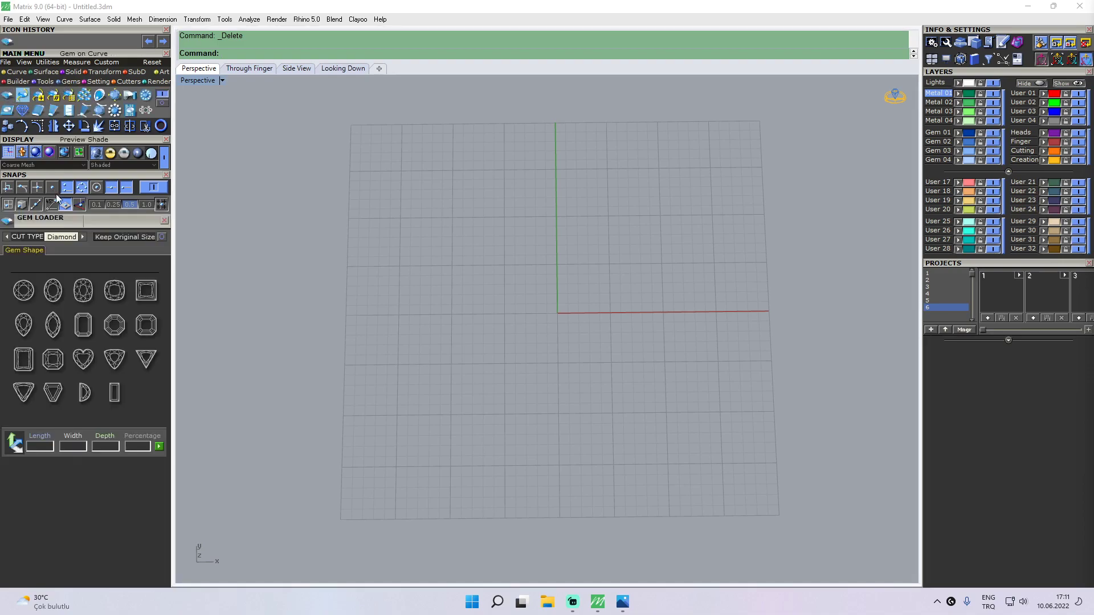
{"action": "left_click", "coordinate": [24, 290]}
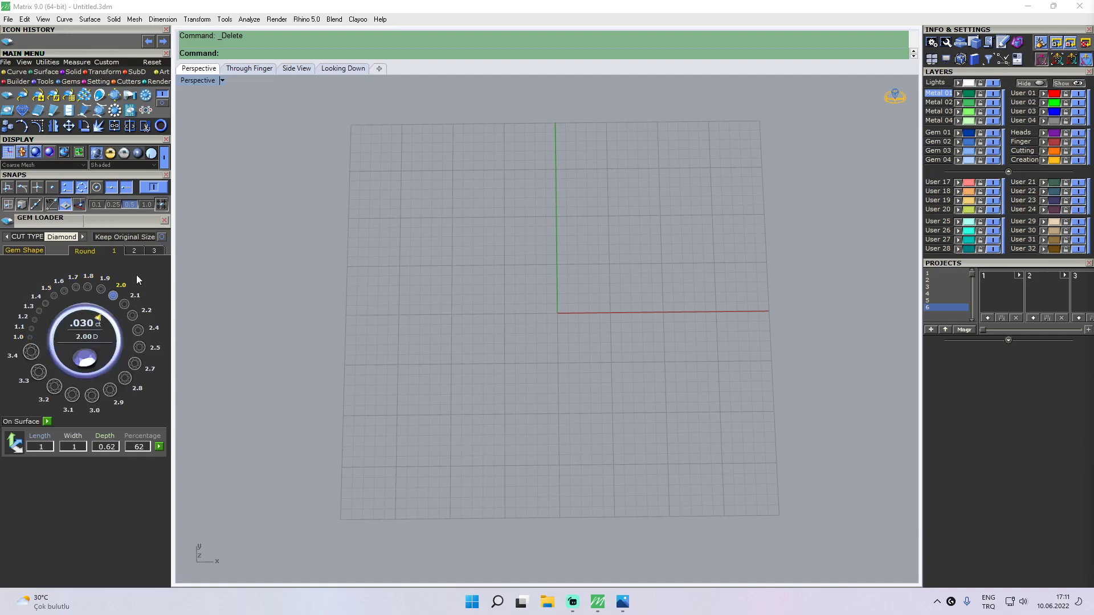
{"action": "left_click", "coordinate": [137, 349]}
{"action": "left_click", "coordinate": [102, 331]}
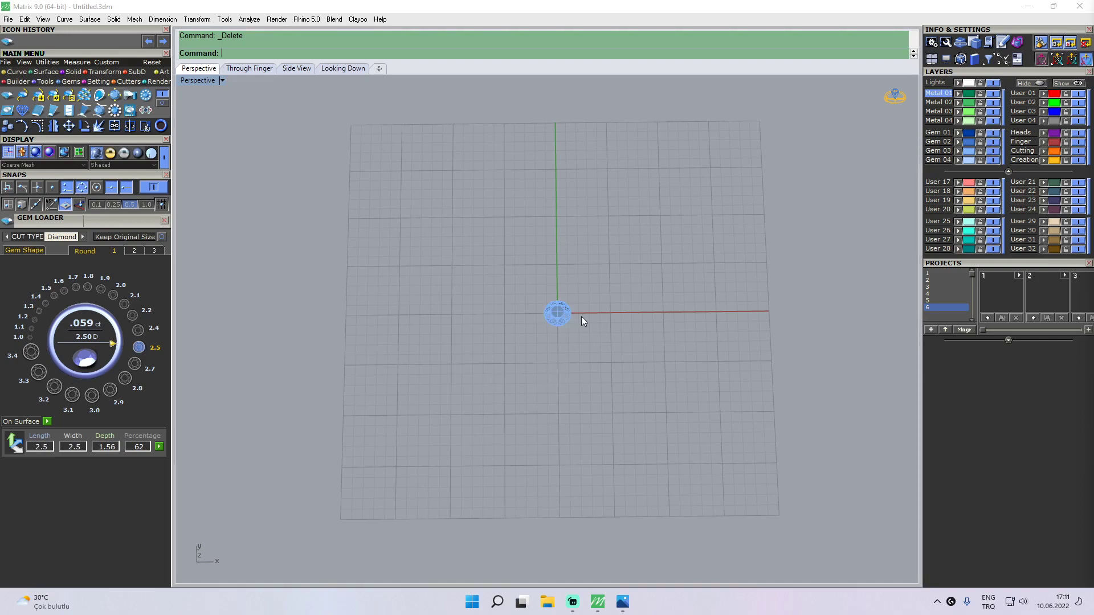
{"action": "scroll", "coordinate": [588, 311], "scroll_direction": "up", "scroll_amount": 5}
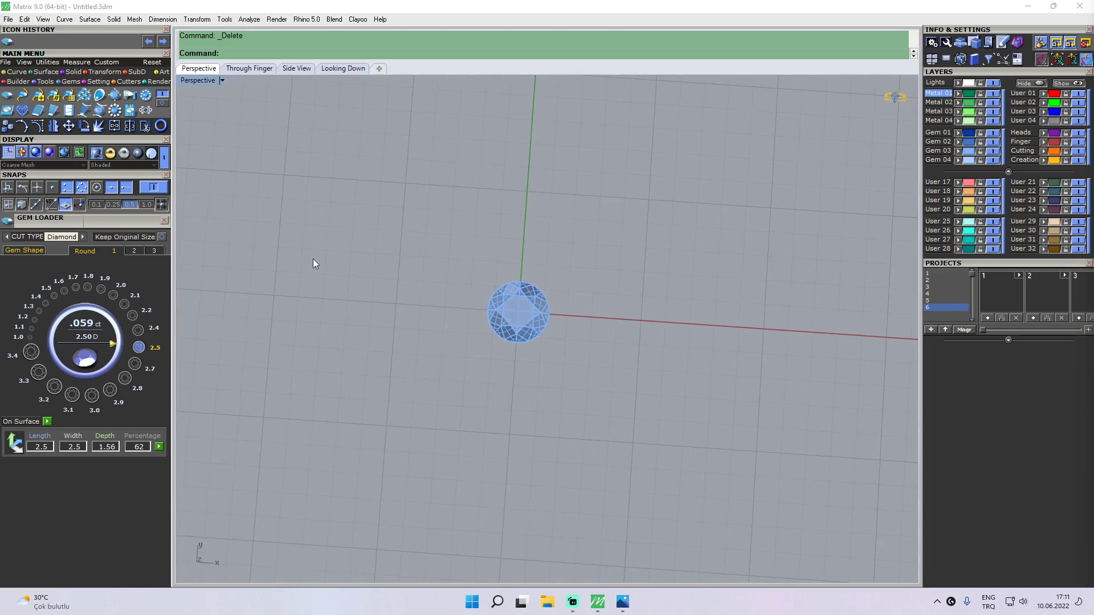
{"action": "right_click_drag", "start_coordinate": [354, 268], "coordinate": [538, 262]}
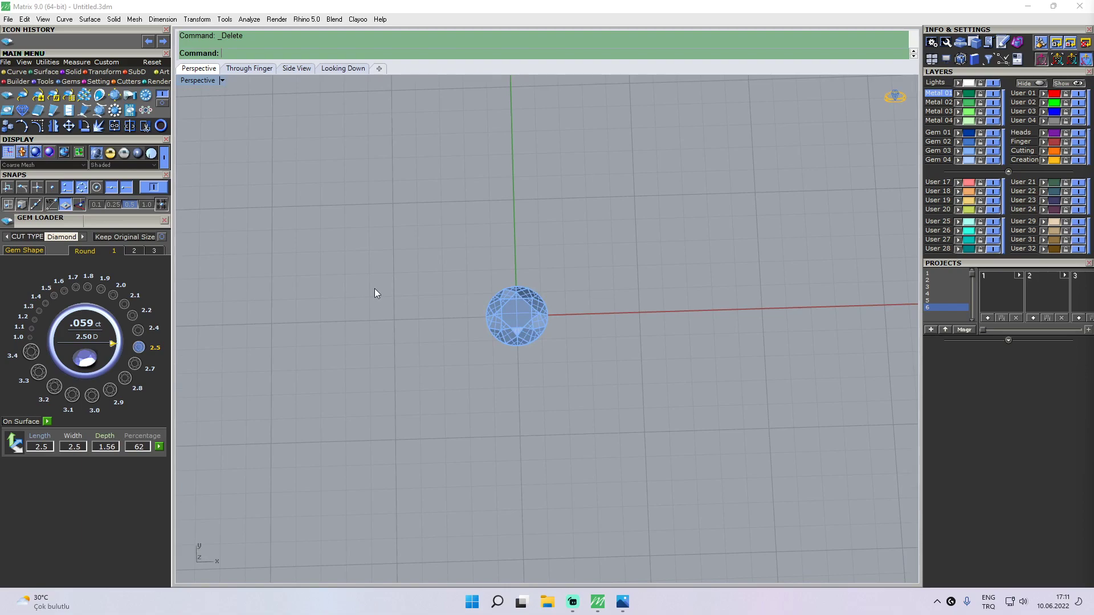
- Load a 4 x 2 mm marquise diamond and move it along the Y axis clear of the round gem
{"action": "left_click", "coordinate": [26, 252]}
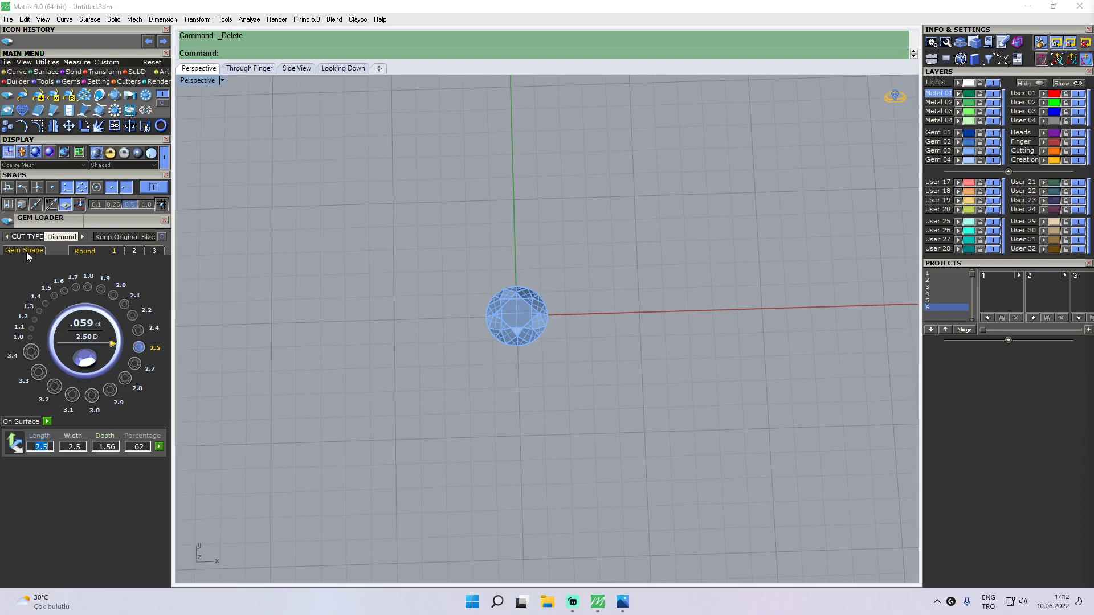
{"action": "left_click", "coordinate": [26, 252]}
{"action": "left_click", "coordinate": [56, 324]}
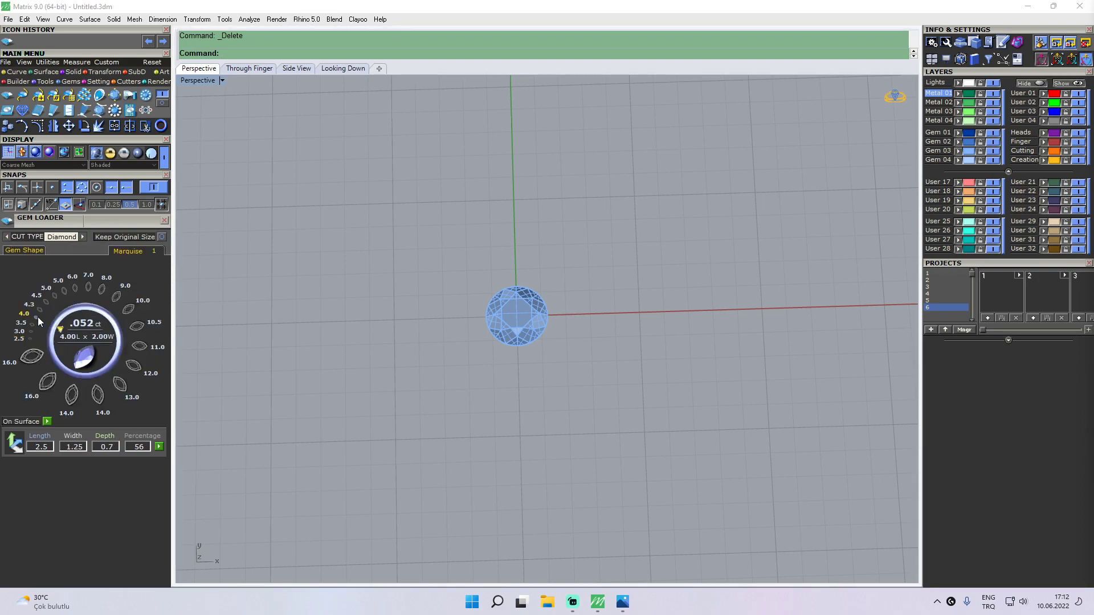
{"action": "left_click", "coordinate": [38, 317]}
{"action": "left_click", "coordinate": [517, 279]}
{"action": "left_click_drag", "start_coordinate": [518, 279], "coordinate": [512, 178]}
{"action": "left_click", "coordinate": [422, 123]}
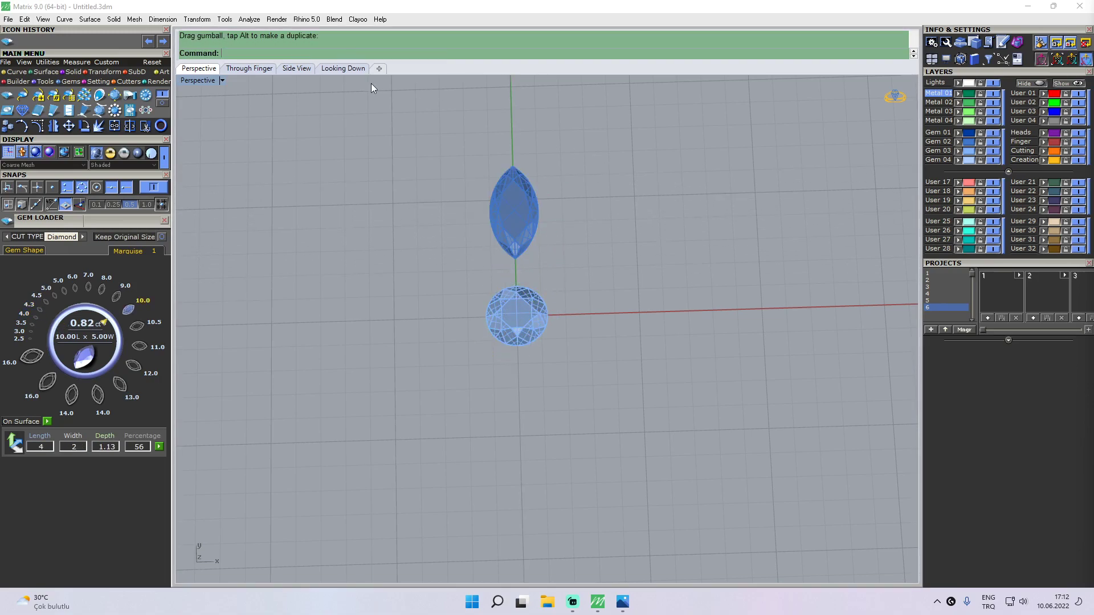
- Add aligned dimensions for the marquise gem's length and width in the Looking Down view
{"action": "left_click", "coordinate": [350, 69]}
{"action": "left_click", "coordinate": [160, 20]}
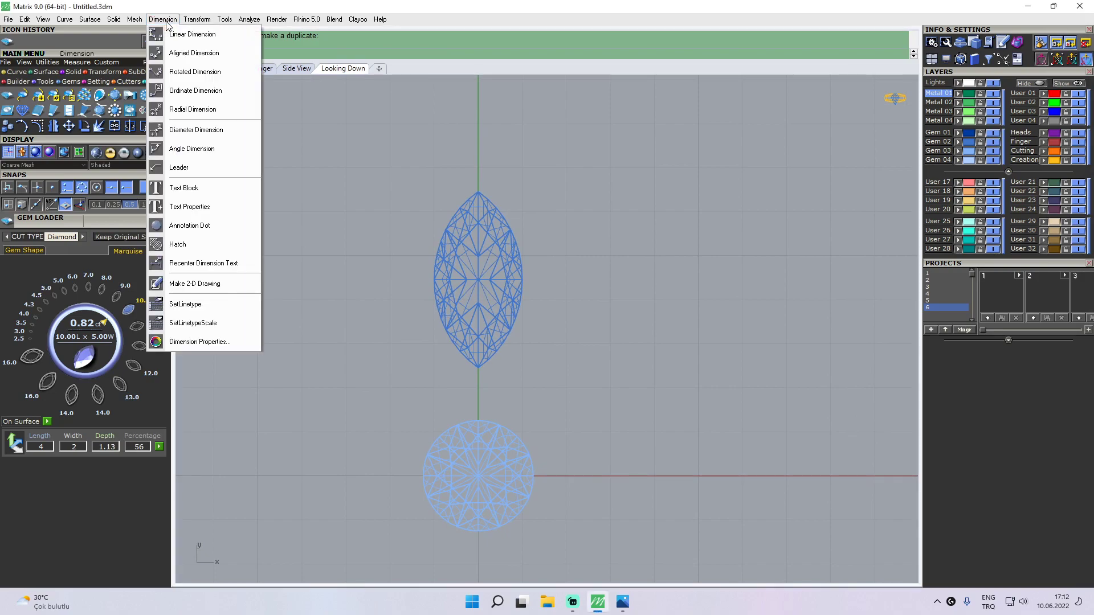
{"action": "left_click", "coordinate": [191, 53]}
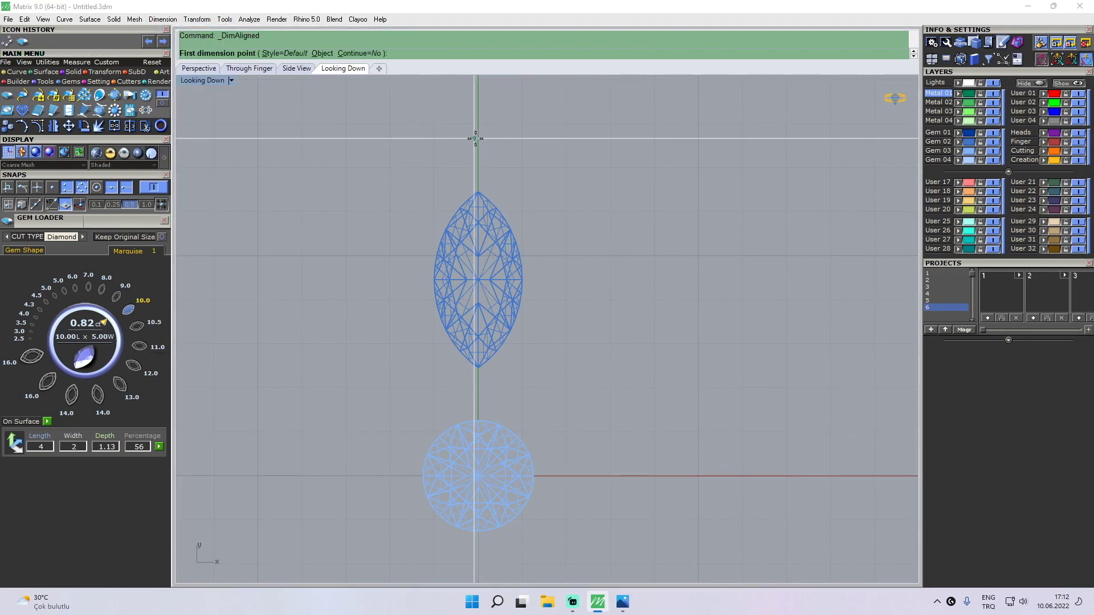
{"action": "left_click", "coordinate": [478, 185]}
{"action": "left_click", "coordinate": [479, 367]}
{"action": "left_click", "coordinate": [629, 331]}
{"action": "key", "text": "Return"}
{"action": "left_click", "coordinate": [522, 280]}
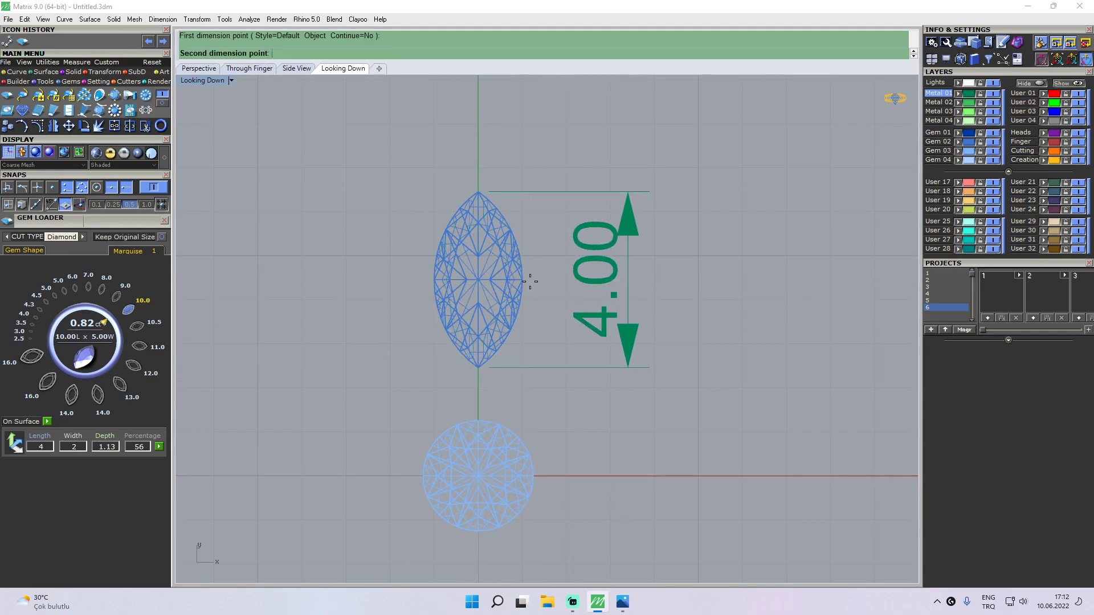
{"action": "left_click", "coordinate": [433, 280]}
{"action": "left_click", "coordinate": [425, 156]}
- Delete the length and width dimensions of the marquise gem
{"action": "left_click", "coordinate": [557, 160]}
{"action": "key", "text": "Delete"}
{"action": "left_click", "coordinate": [627, 217]}
{"action": "key", "text": "Delete"}
- Select the marquise gem, turn off the gumball and deselect the gem
{"action": "left_click", "coordinate": [513, 250]}
{"action": "left_click", "coordinate": [469, 254]}
{"action": "left_click", "coordinate": [501, 217]}
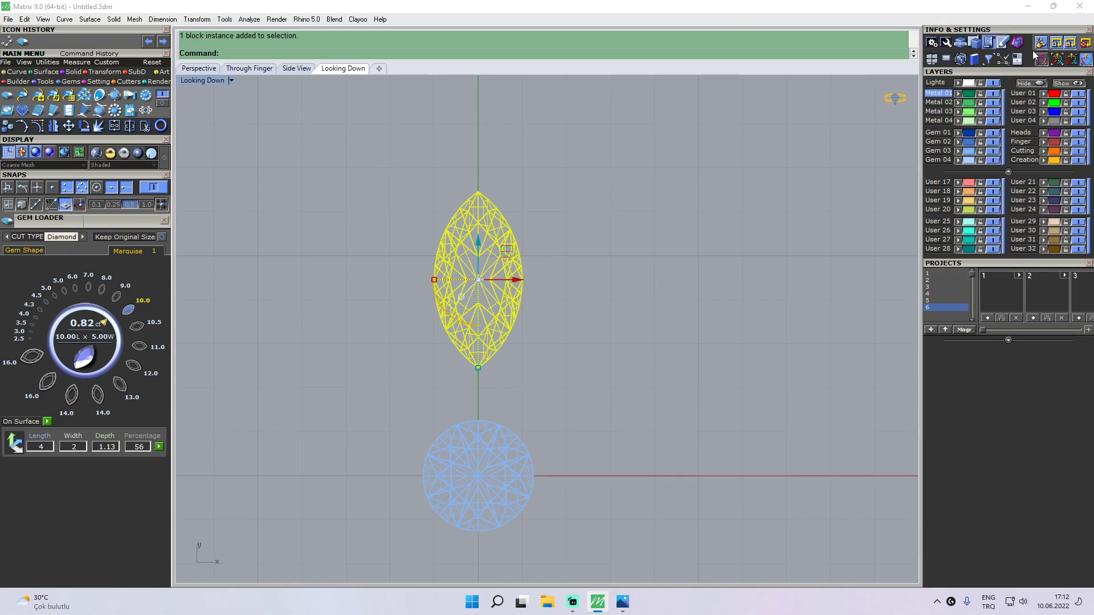
{"action": "left_click", "coordinate": [1086, 61]}
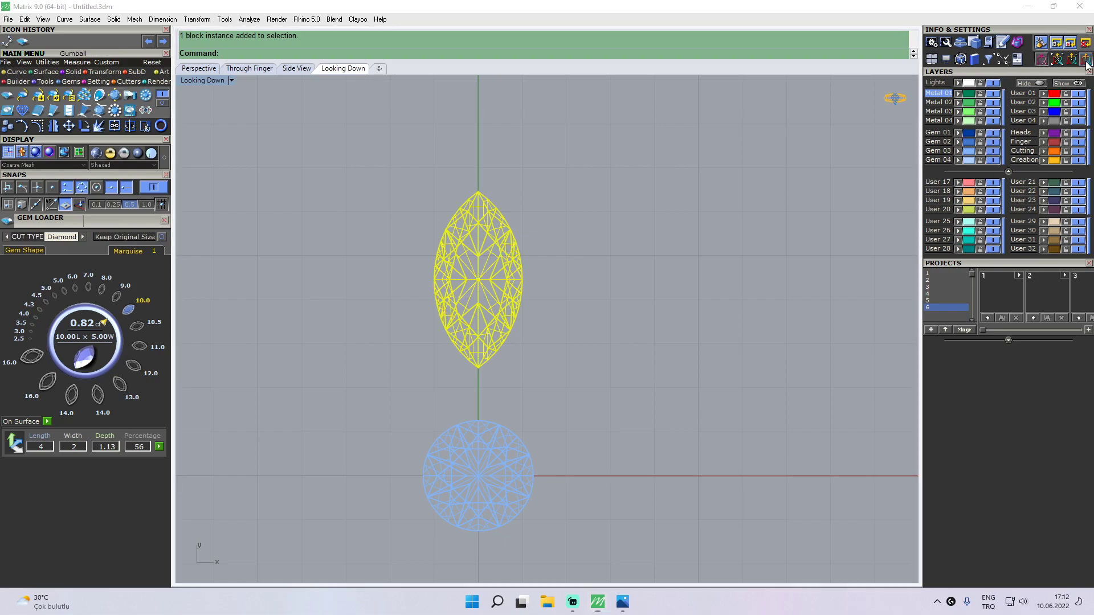
{"action": "left_click", "coordinate": [1086, 60]}
{"action": "left_click", "coordinate": [562, 294]}
{"action": "right_click_drag", "start_coordinate": [562, 294], "coordinate": [607, 223]}
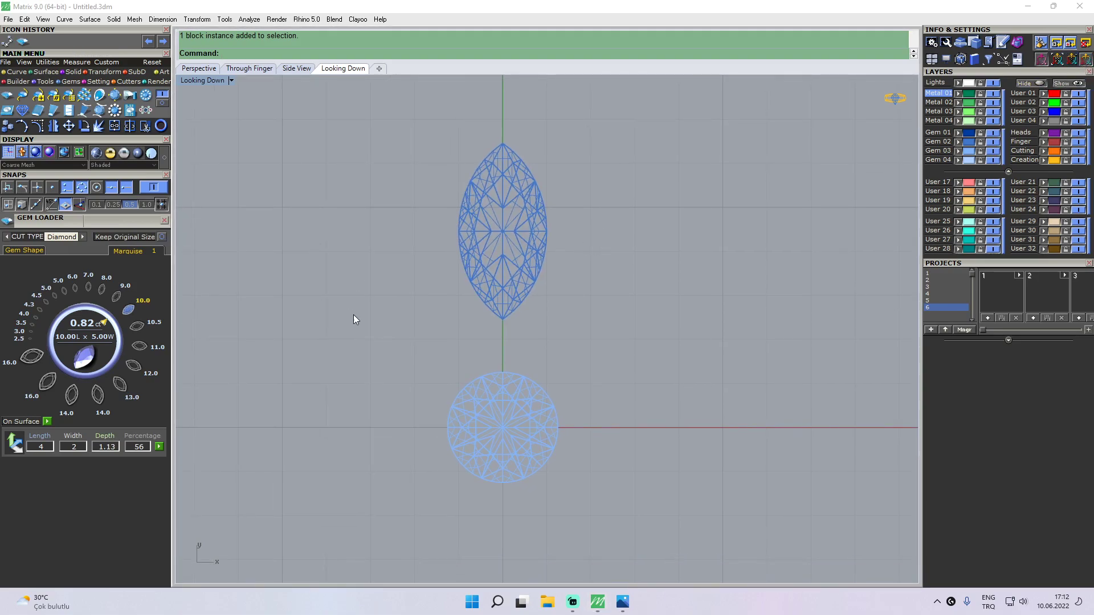
- Select the round gem in the Perspective view and turn on the gumball
{"action": "left_click", "coordinate": [210, 69]}
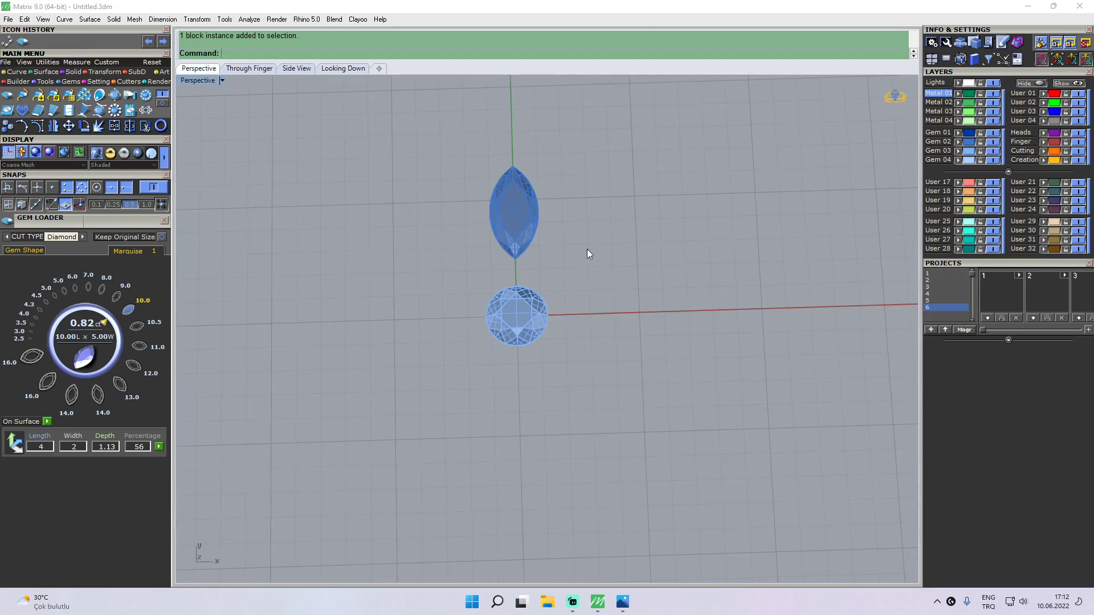
{"action": "scroll", "coordinate": [593, 296], "scroll_direction": "up", "scroll_amount": 2}
{"action": "right_click_drag", "start_coordinate": [712, 324], "coordinate": [538, 311]}
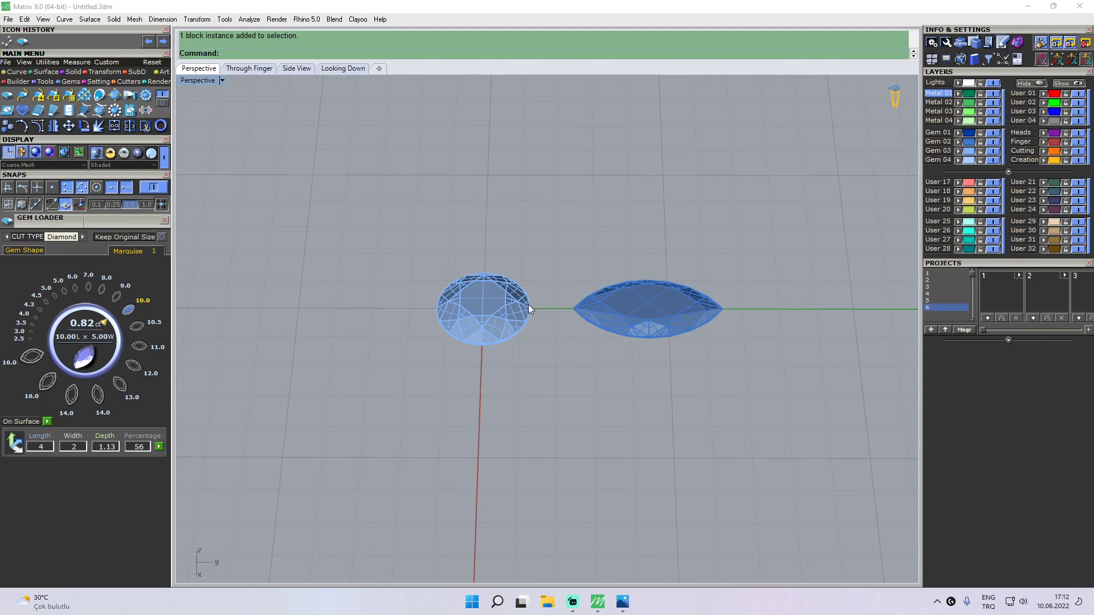
{"action": "right_click_drag", "start_coordinate": [607, 334], "coordinate": [559, 302]}
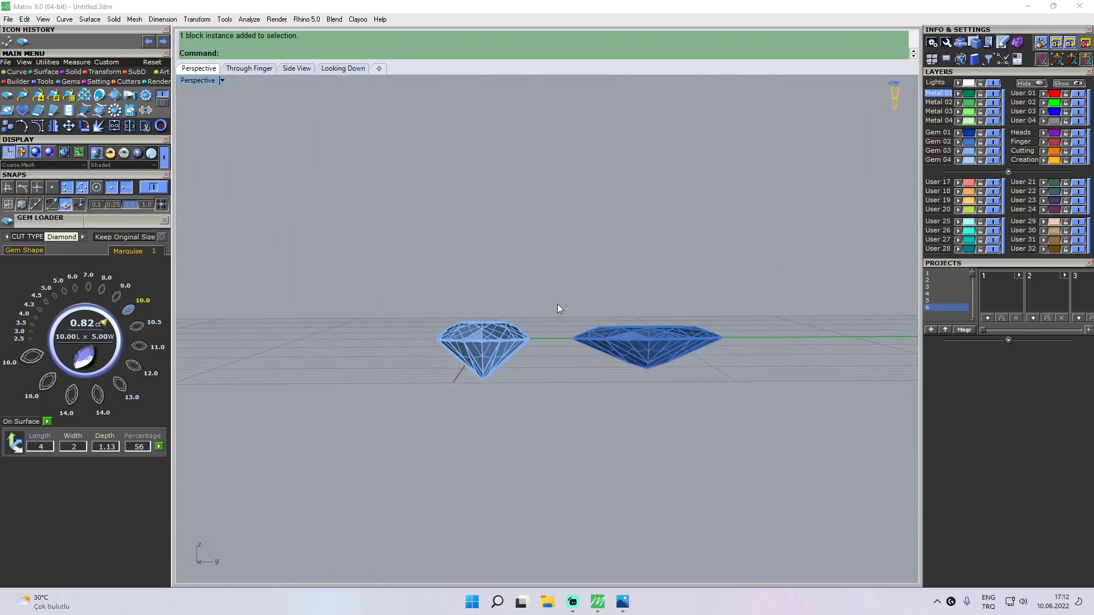
{"action": "left_click", "coordinate": [493, 334]}
{"action": "mouse_move", "coordinate": [493, 331]}
{"action": "right_mouse_down"}
{"action": "mouse_move", "coordinate": [527, 317]}
{"action": "mouse_move", "coordinate": [483, 328]}
{"action": "right_mouse_up"}
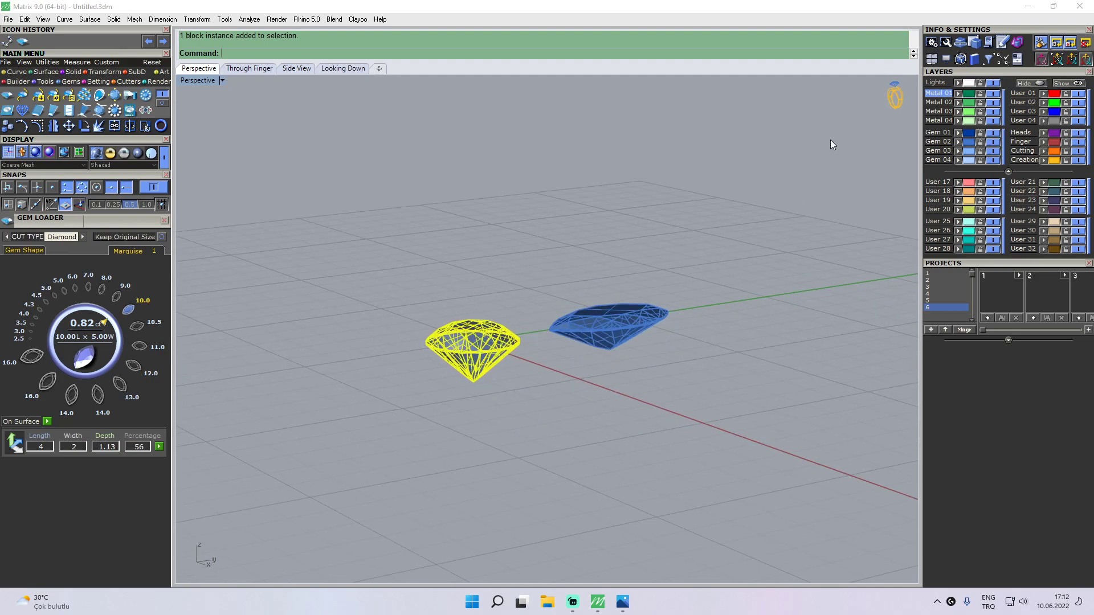
{"action": "left_click", "coordinate": [1086, 61]}
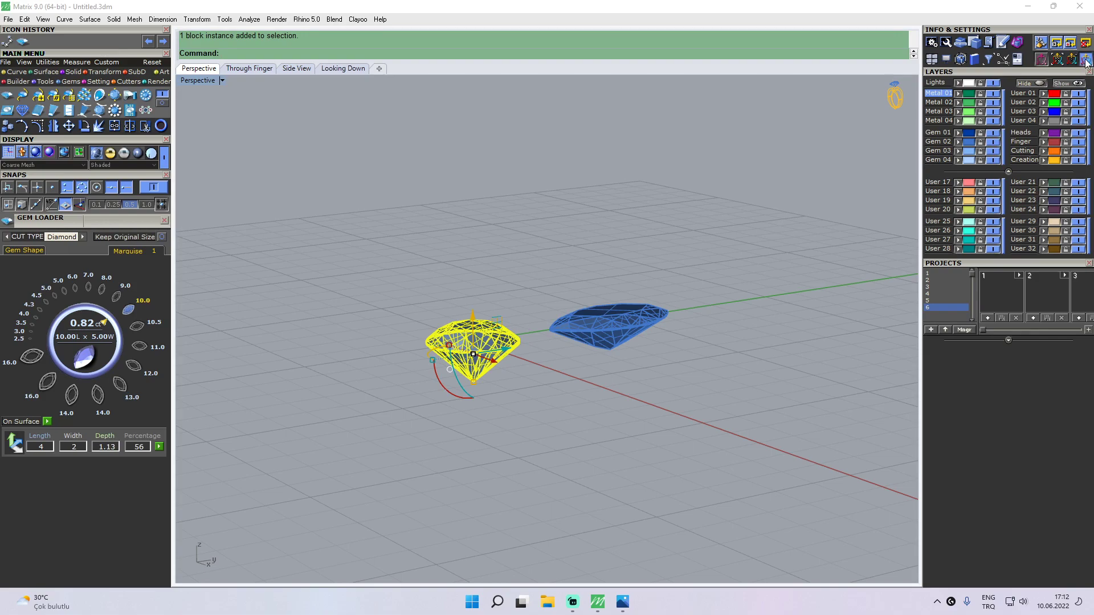
- Try raising the round gem freely along the vertical gumball axis, and undo the move
{"action": "right_click_drag", "start_coordinate": [798, 151], "coordinate": [668, 191]}
{"action": "left_click_drag", "start_coordinate": [484, 306], "coordinate": [522, 243]}
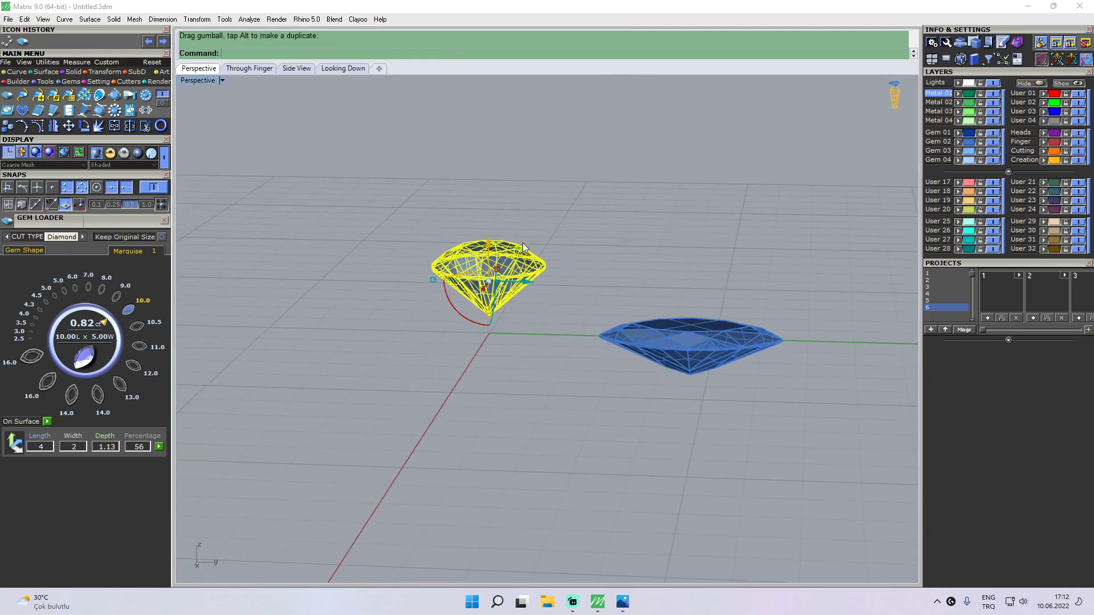
{"action": "key", "text": "ctrl+z"}
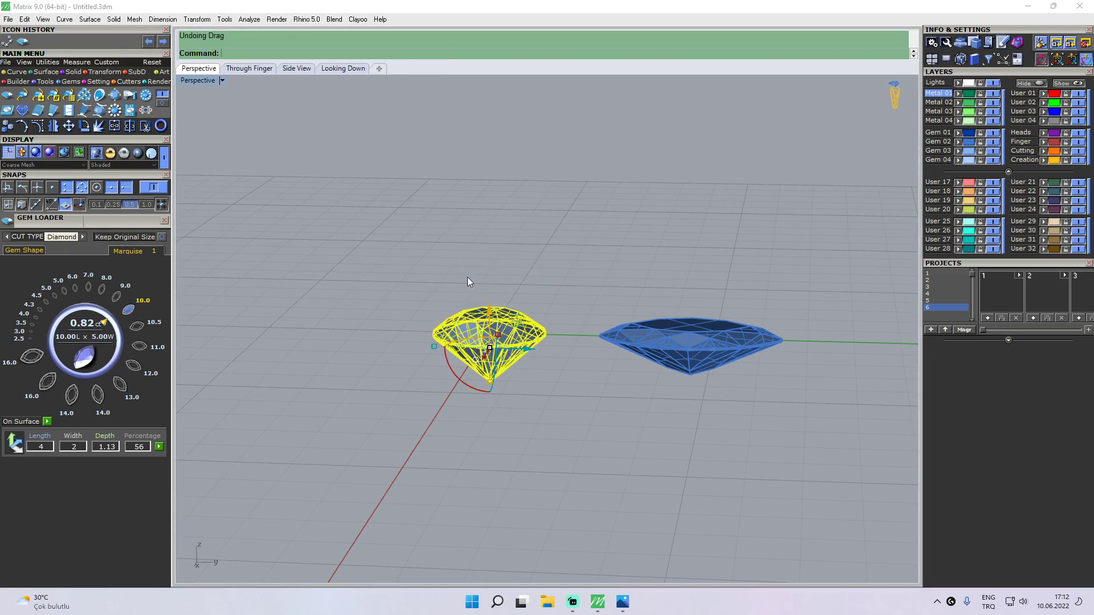
- Move the round gem up by exactly 1 with the gumball, inspect it, and undo the move
{"action": "left_click", "coordinate": [489, 309]}
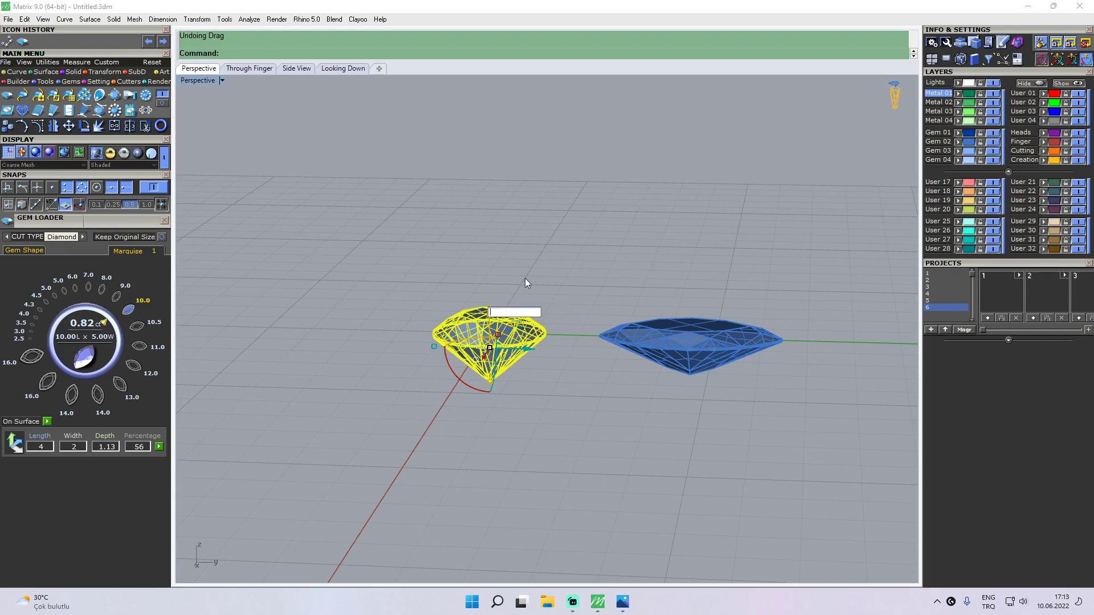
{"action": "type", "text": "1"}
{"action": "key", "text": "Return"}
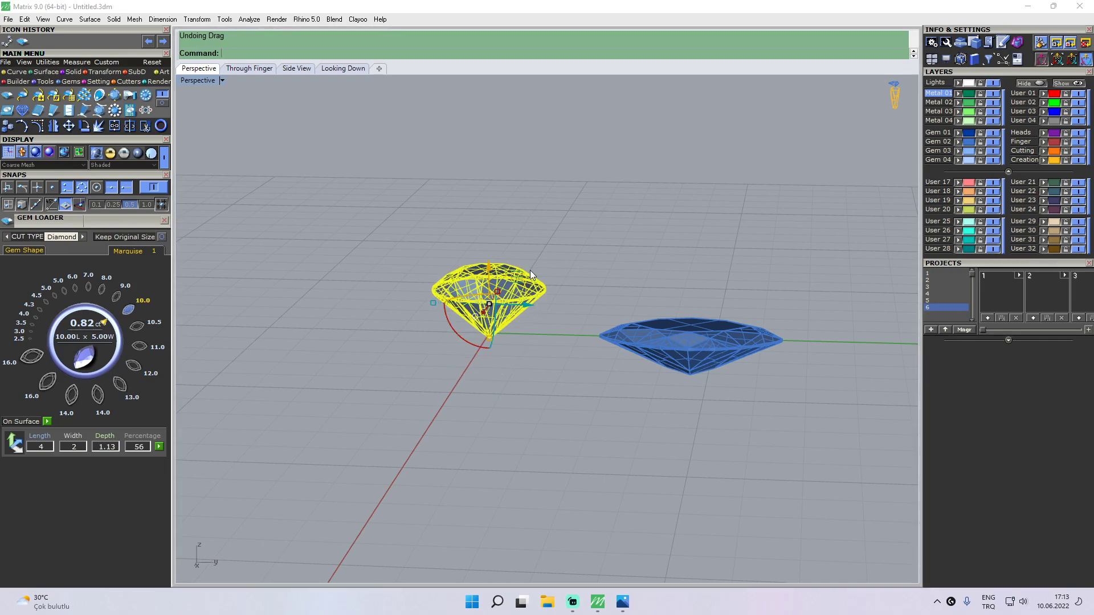
{"action": "left_click", "coordinate": [586, 251]}
{"action": "right_click_drag", "start_coordinate": [466, 324], "coordinate": [491, 345]}
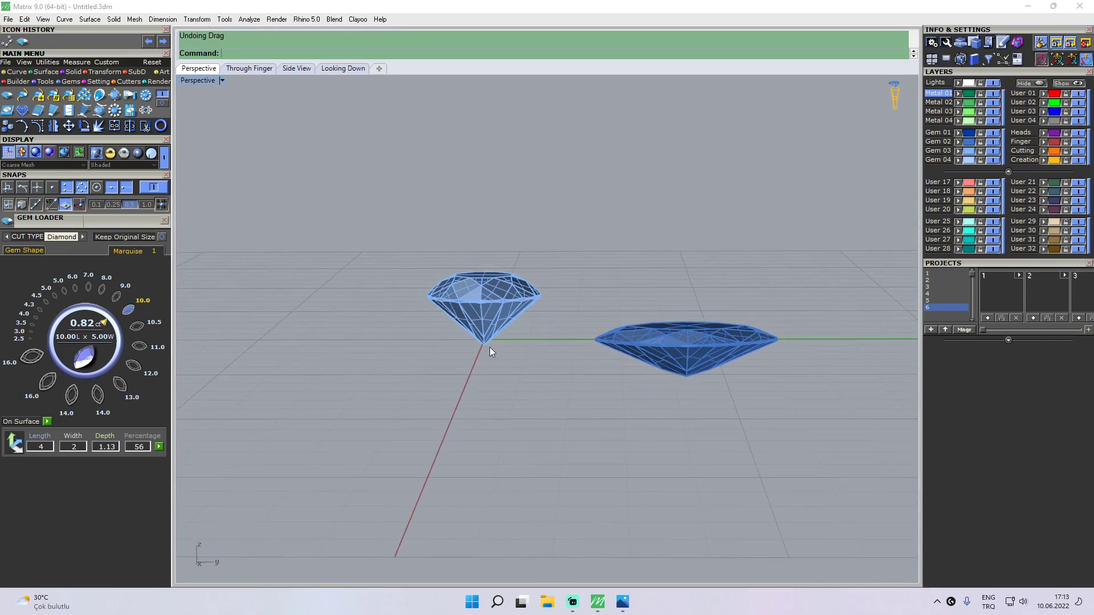
{"action": "key", "text": "ctrl+z"}
- Move the round gem up by exactly 0.5 with the gumball, and undo the move
{"action": "right_click_drag", "start_coordinate": [539, 281], "coordinate": [471, 303]}
{"action": "left_click", "coordinate": [502, 313]}
{"action": "left_click", "coordinate": [502, 311]}
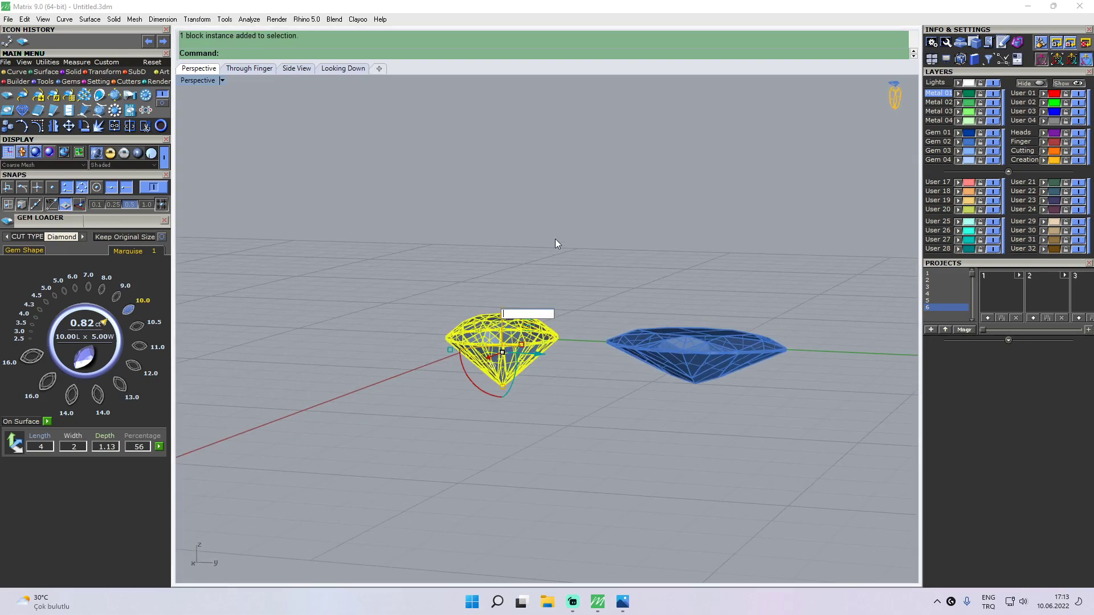
{"action": "type", "text": "0.5"}
{"action": "key", "text": "Return"}
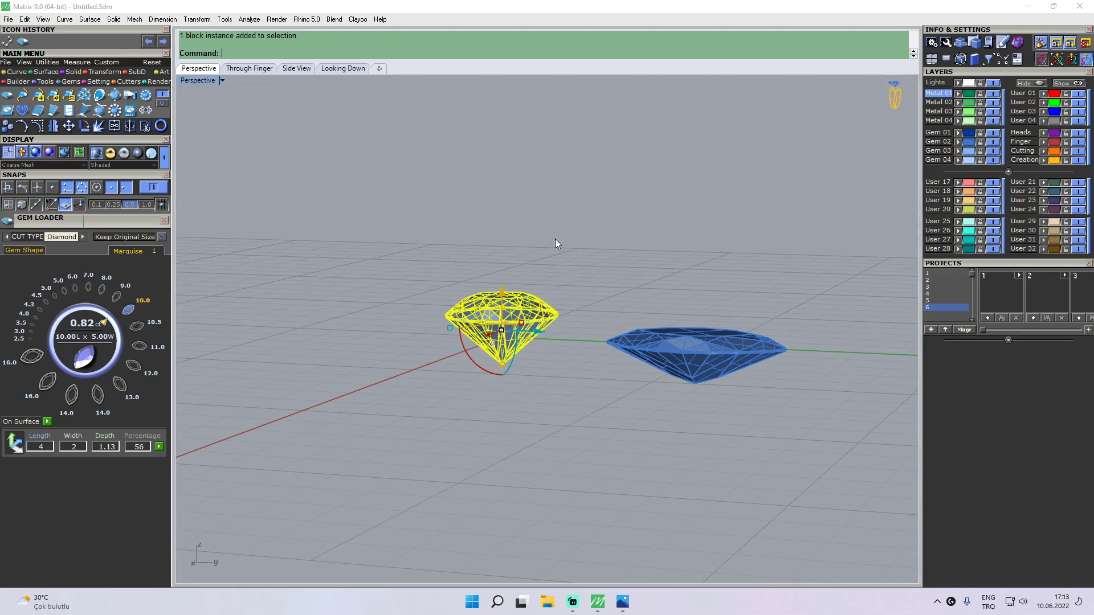
{"action": "key", "text": "ctrl+z"}
{"action": "right_click_drag", "start_coordinate": [491, 246], "coordinate": [542, 271]}
{"action": "left_click", "coordinate": [495, 331]}
{"action": "left_click", "coordinate": [489, 310]}
{"action": "left_click", "coordinate": [545, 242]}
- Draw a circle 0.8 in diameter centred on the marquise gem's far tip in the Looking Down view
{"action": "right_click_drag", "start_coordinate": [474, 210], "coordinate": [641, 337]}
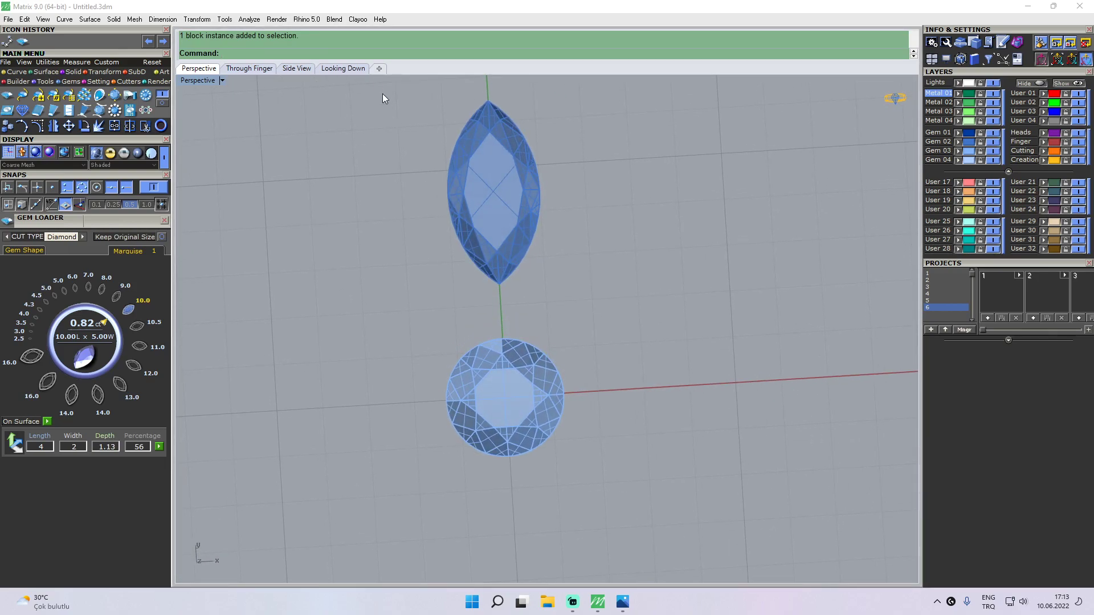
{"action": "left_click", "coordinate": [346, 67]}
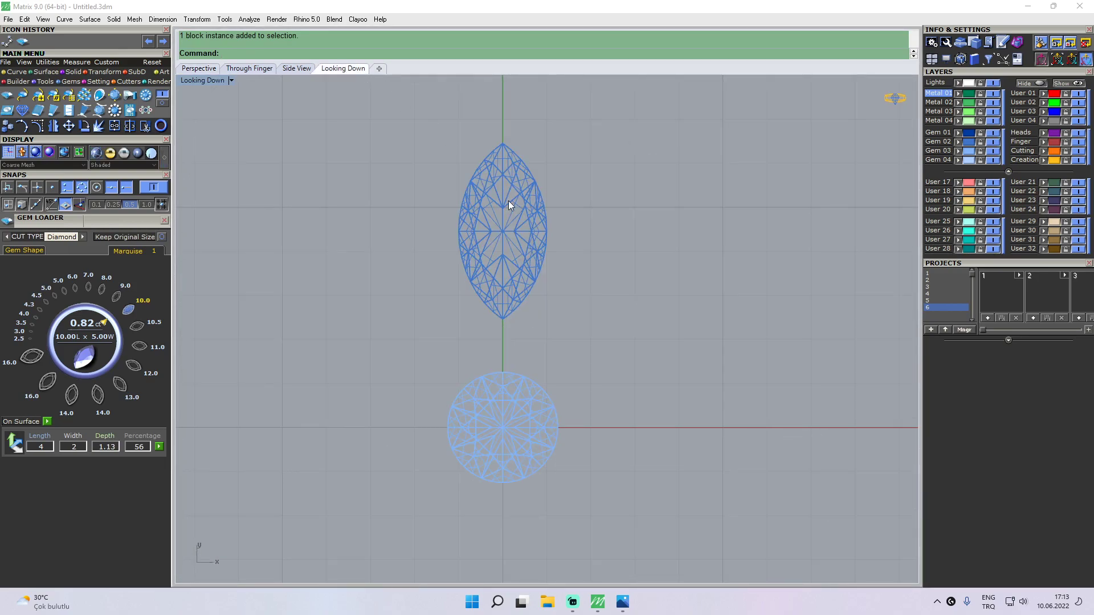
{"action": "right_click_drag", "start_coordinate": [523, 229], "coordinate": [483, 274]}
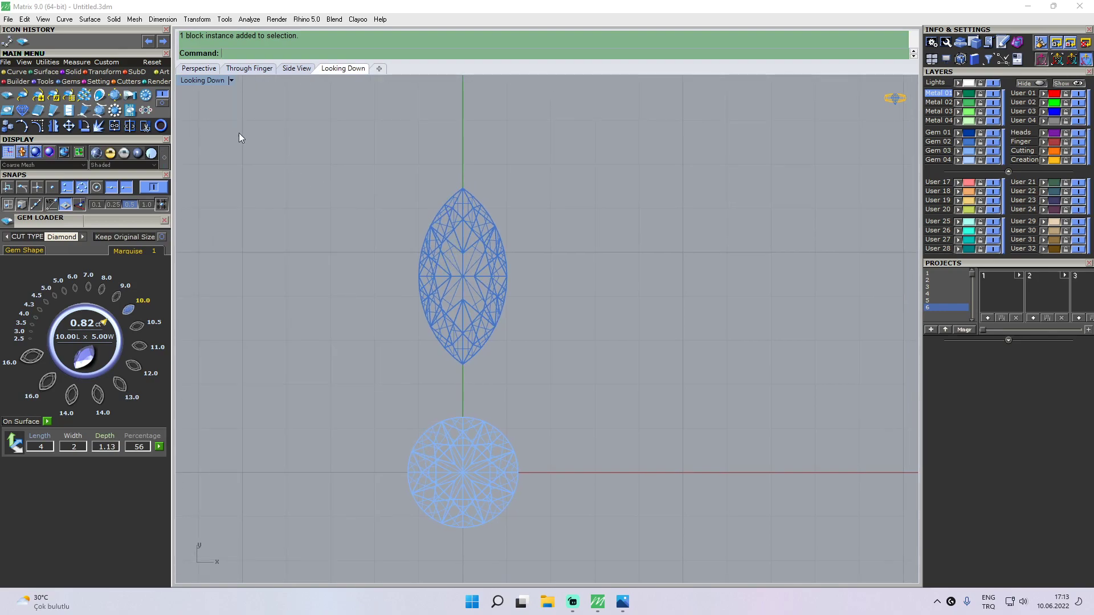
{"action": "left_click", "coordinate": [17, 72]}
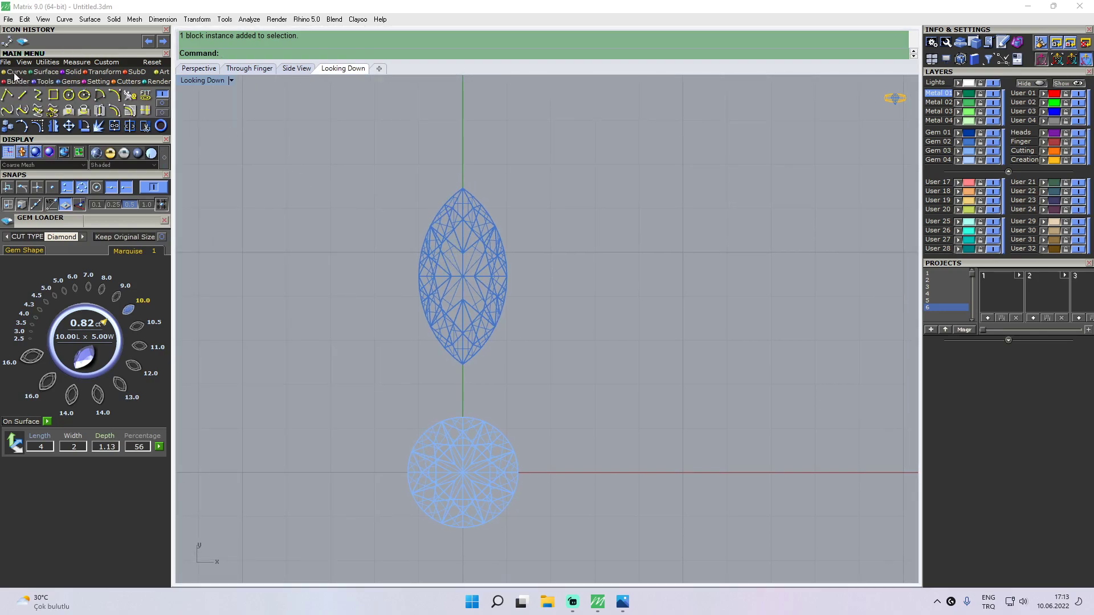
{"action": "left_click", "coordinate": [68, 95]}
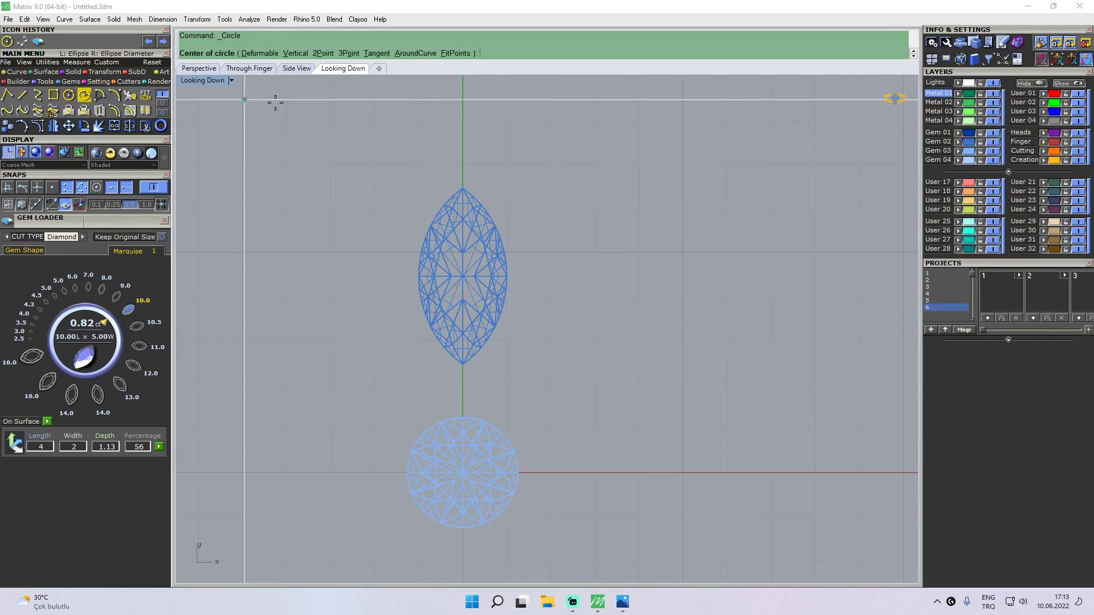
{"action": "scroll", "coordinate": [477, 159], "scroll_direction": "up", "scroll_amount": 5}
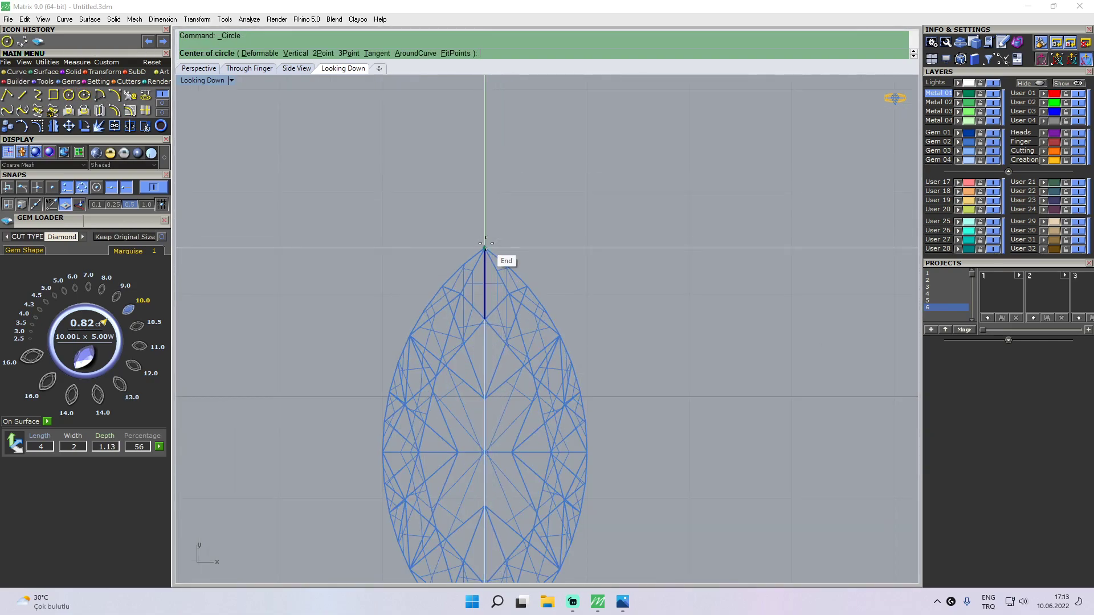
{"action": "left_click", "coordinate": [485, 248]}
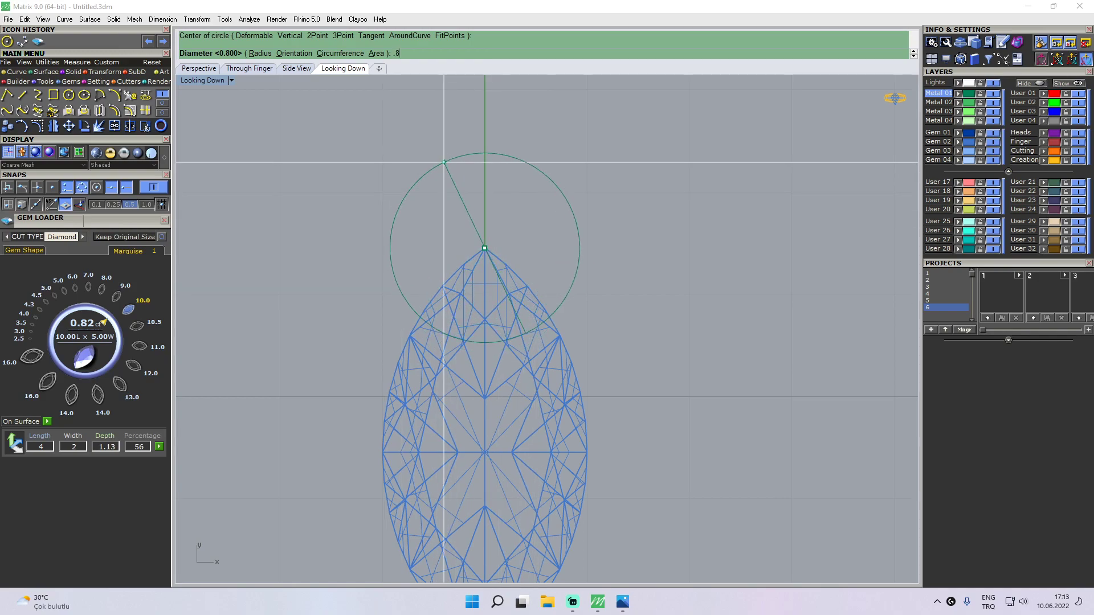
{"action": "key", "text": "BackSpace"}
{"action": "key", "text": "BackSpace"}
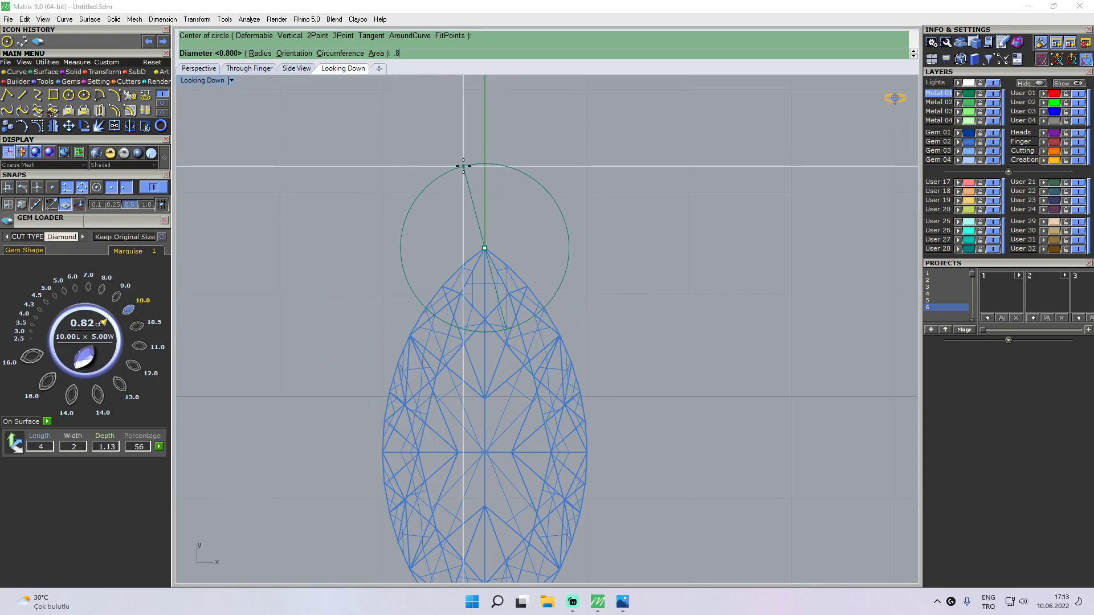
{"action": "type", "text": ".8"}
{"action": "key", "text": "Return"}
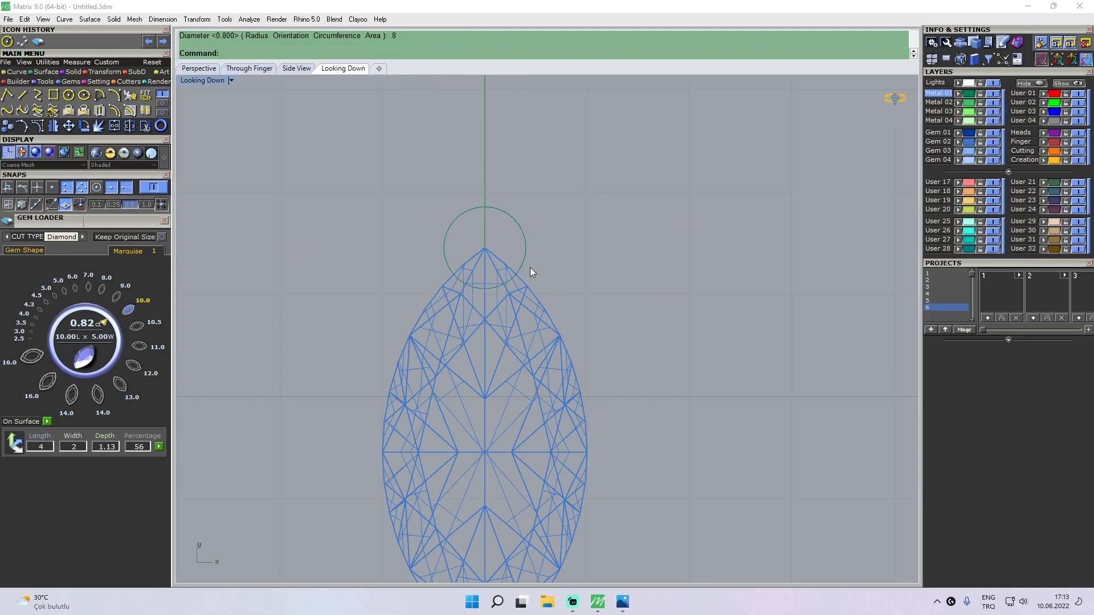
- Dimension the circle's width with a horizontal linear dimension above it, and delete the dimension
{"action": "left_click", "coordinate": [162, 19]}
{"action": "left_click", "coordinate": [195, 35]}
{"action": "left_click", "coordinate": [445, 248]}
{"action": "left_click", "coordinate": [525, 248]}
{"action": "left_click", "coordinate": [529, 172]}
{"action": "right_click_drag", "start_coordinate": [544, 191], "coordinate": [558, 250]}
{"action": "left_click", "coordinate": [588, 184]}
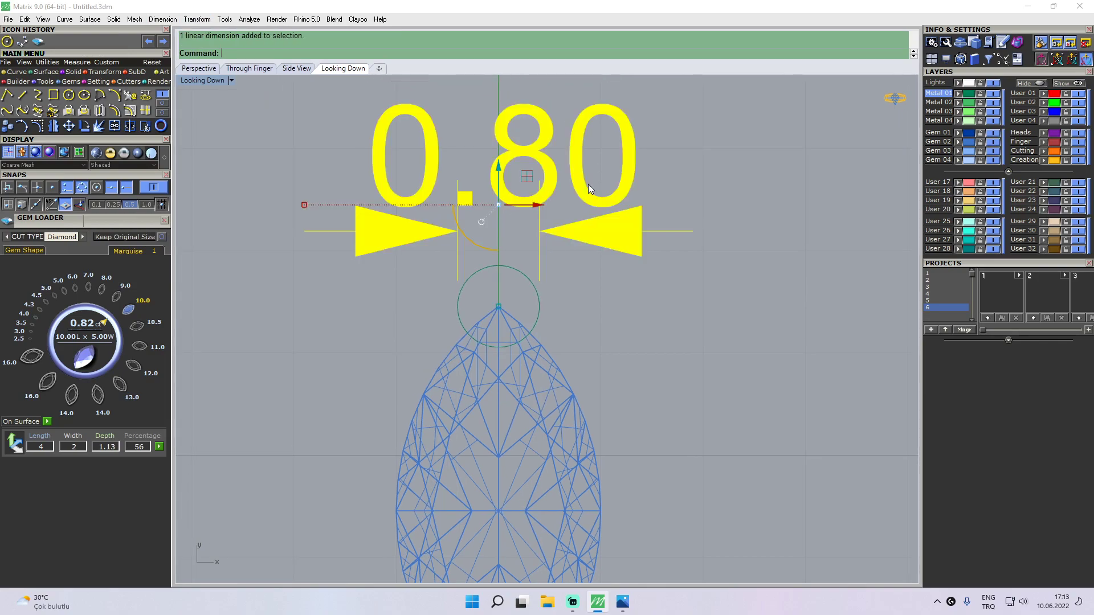
{"action": "key", "text": "Delete"}
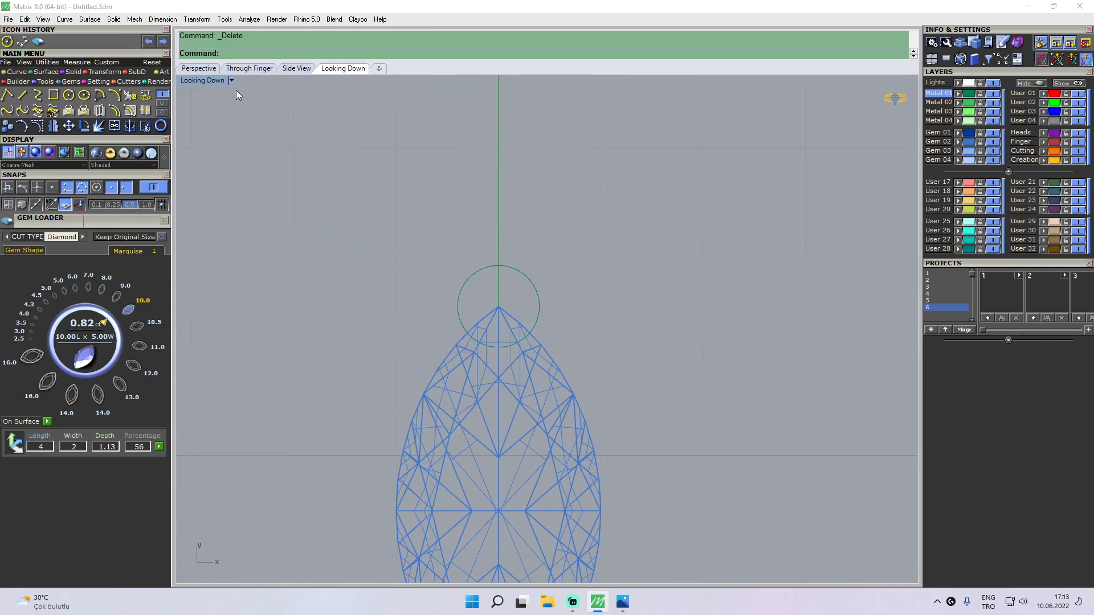
- Move the circle outward along the Y axis so that it only partly overlaps the marquise's pointed tip
{"action": "scroll", "coordinate": [518, 337], "scroll_direction": "up", "scroll_amount": 3}
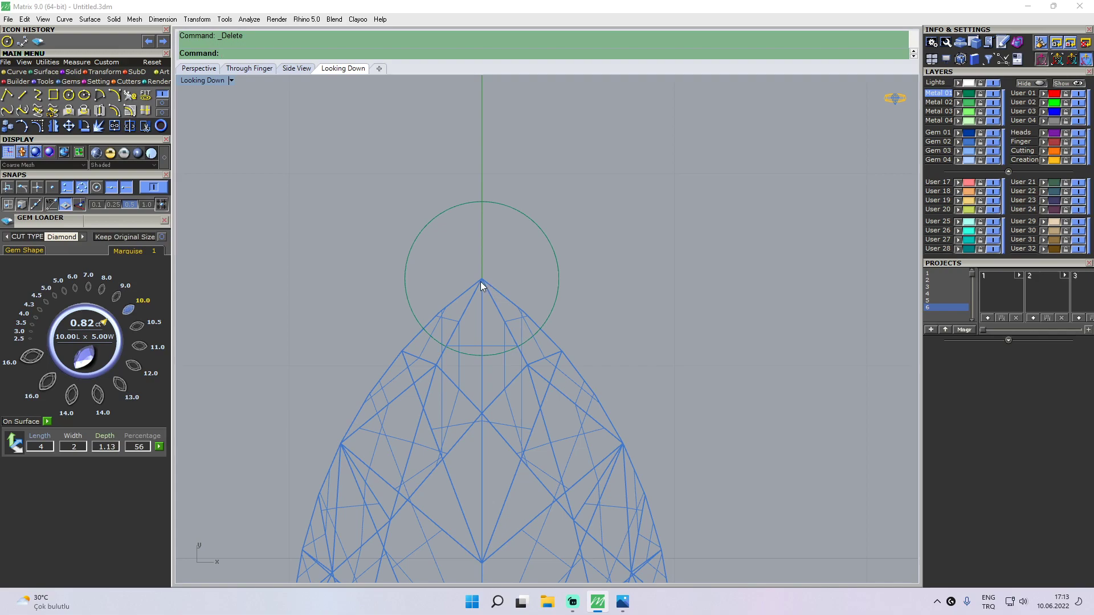
{"action": "left_click_drag", "start_coordinate": [586, 254], "coordinate": [617, 282]}
{"action": "right_click_drag", "start_coordinate": [526, 232], "coordinate": [528, 269]}
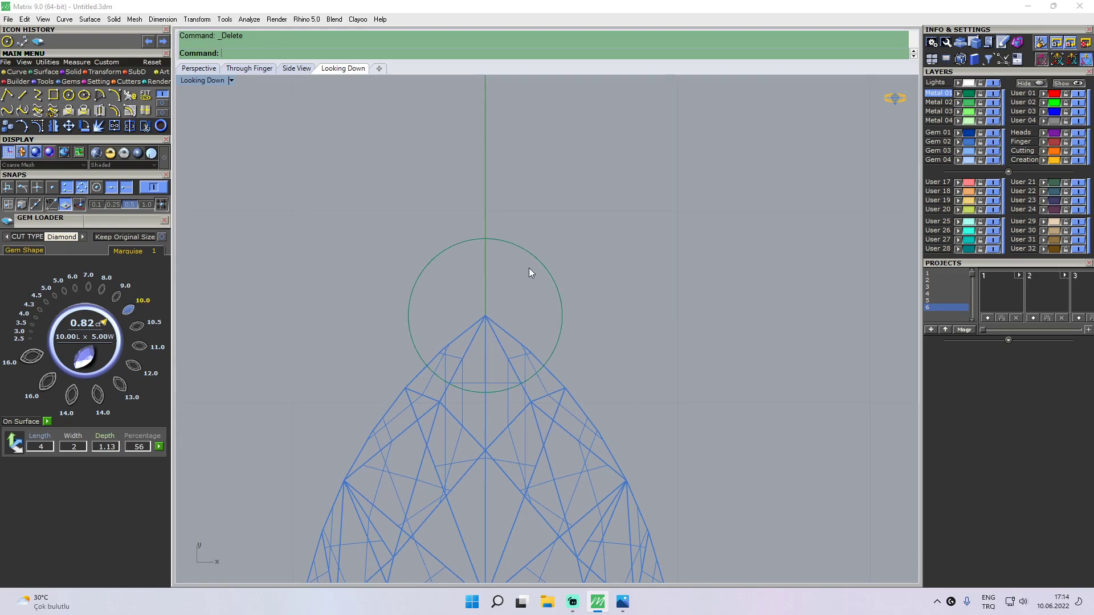
{"action": "left_click", "coordinate": [542, 264]}
{"action": "left_click_drag", "start_coordinate": [485, 279], "coordinate": [502, 239]}
{"action": "key", "text": "Escape"}
{"action": "scroll", "coordinate": [433, 202], "scroll_direction": "down", "scroll_amount": 6}
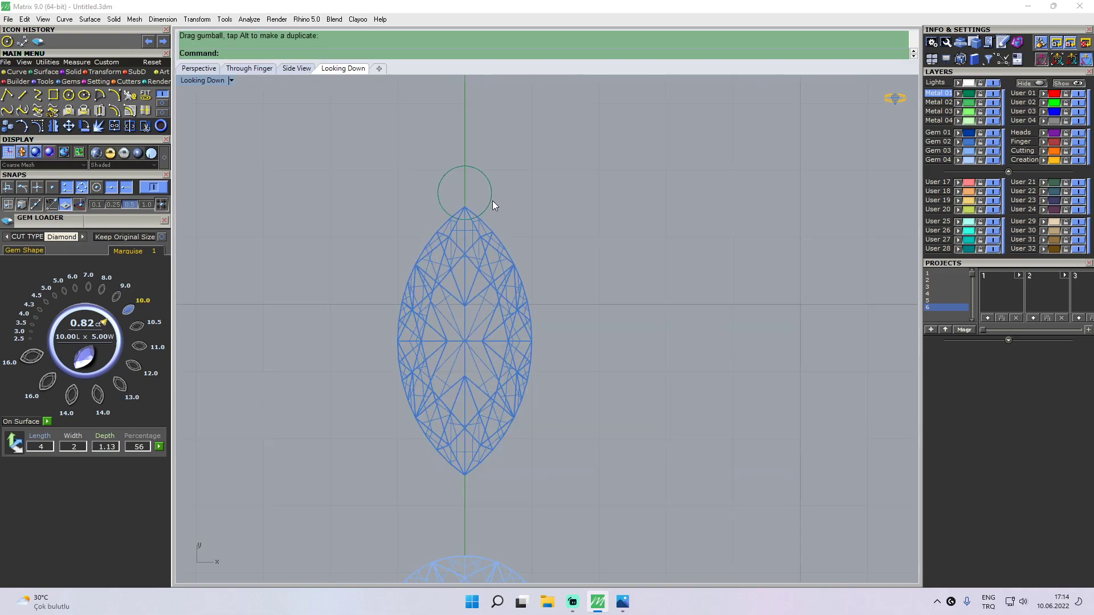
- Select the circle and switch to the four-viewport layout, framing the marquise tip in the Side View
{"action": "left_click", "coordinate": [492, 201]}
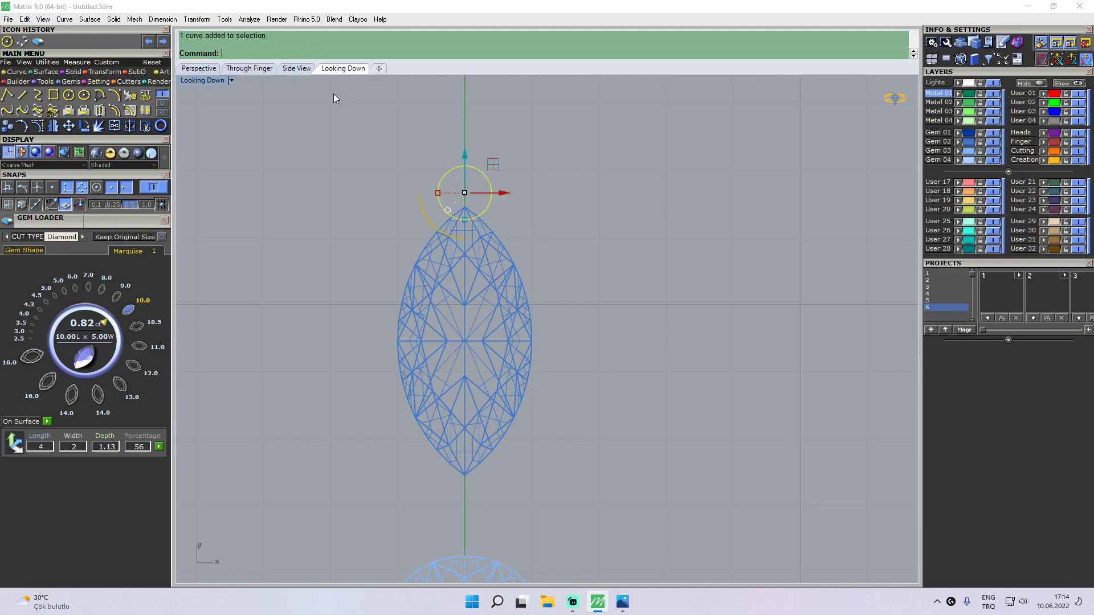
{"action": "double_click", "coordinate": [202, 80]}
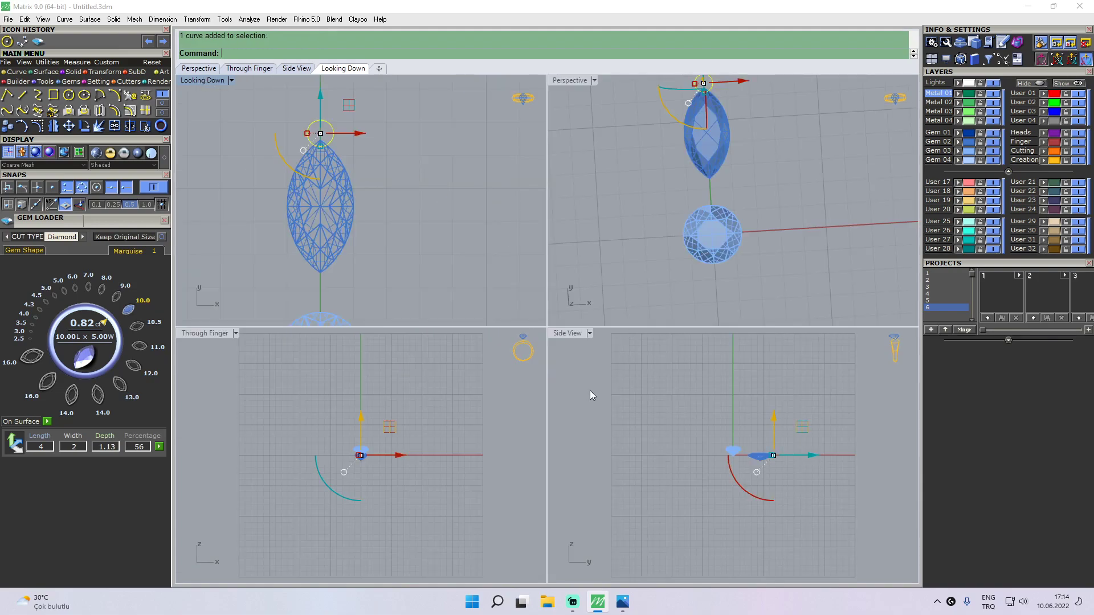
{"action": "scroll", "coordinate": [719, 415], "scroll_direction": "up", "scroll_amount": 5}
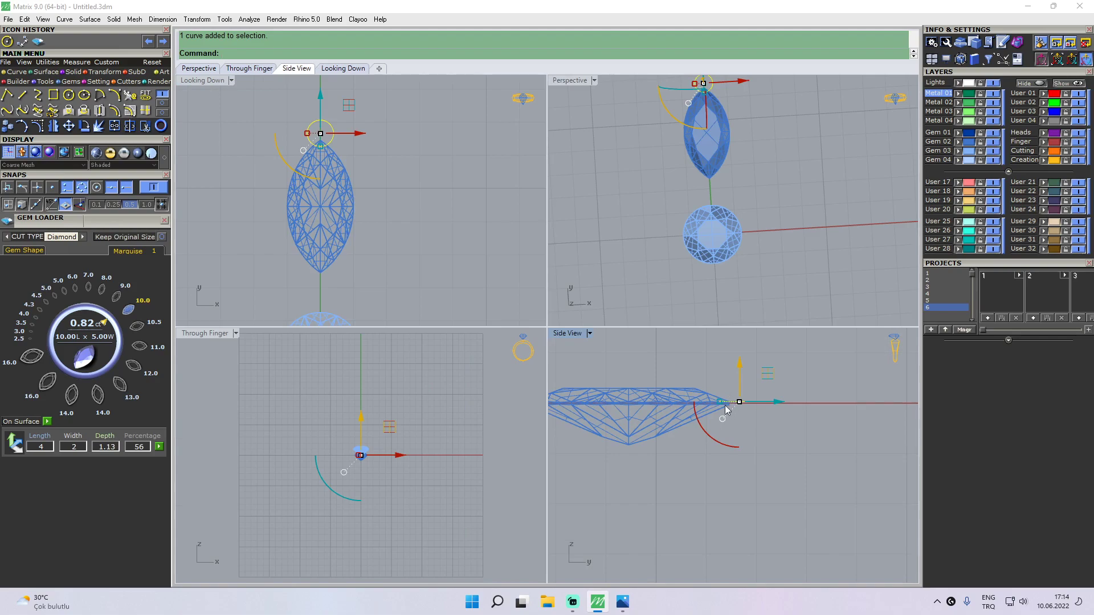
{"action": "scroll", "coordinate": [735, 416], "scroll_direction": "up", "scroll_amount": 2}
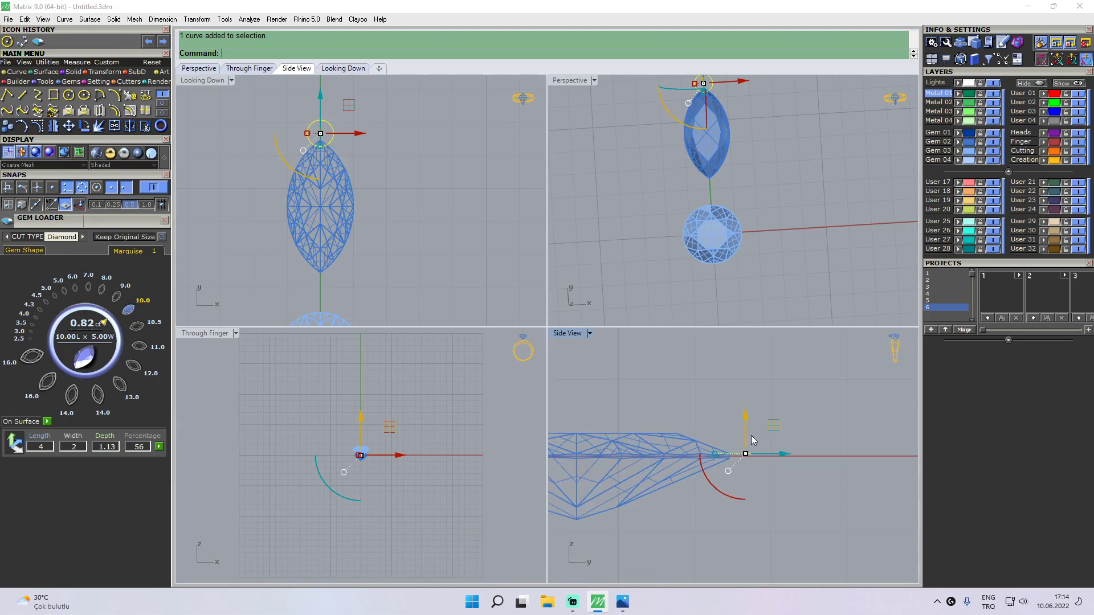
{"action": "scroll", "coordinate": [760, 439], "scroll_direction": "up", "scroll_amount": 1}
- Raise the circle vertically above the marquise gem in the Side View by a numeric gumball distance
{"action": "left_click_drag", "start_coordinate": [744, 423], "coordinate": [743, 357]}
{"action": "key", "text": "ctrl+z"}
{"action": "left_click", "coordinate": [702, 412]}
{"action": "left_click", "coordinate": [746, 460]}
{"action": "left_click", "coordinate": [744, 420]}
{"action": "type", "text": "2"}
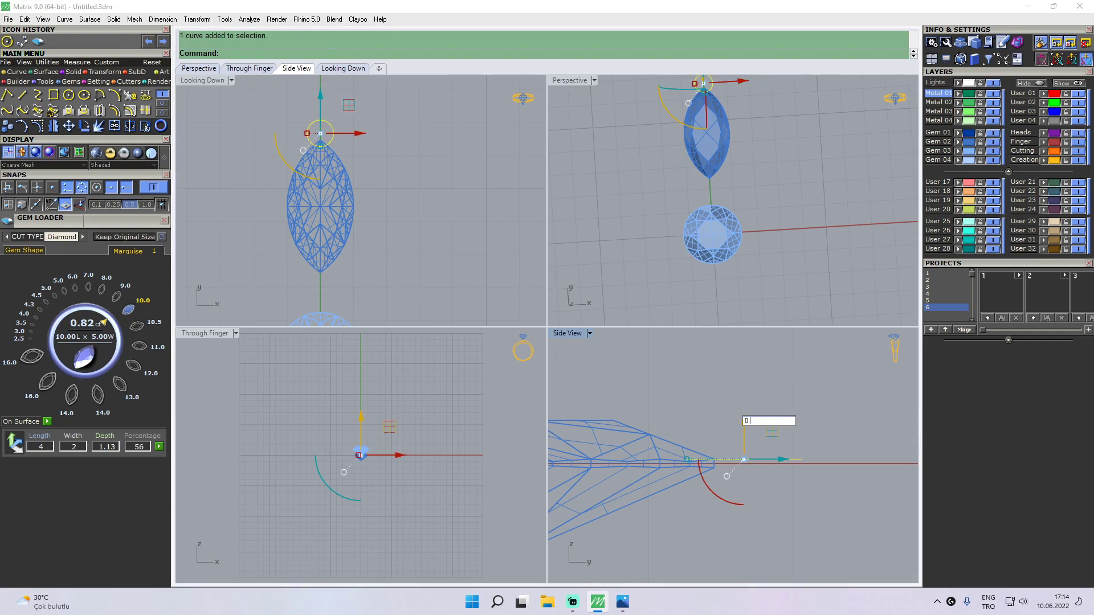
{"action": "key", "text": "Return"}
{"action": "scroll", "coordinate": [734, 438], "scroll_direction": "down", "scroll_amount": 4}
{"action": "left_click", "coordinate": [649, 401]}
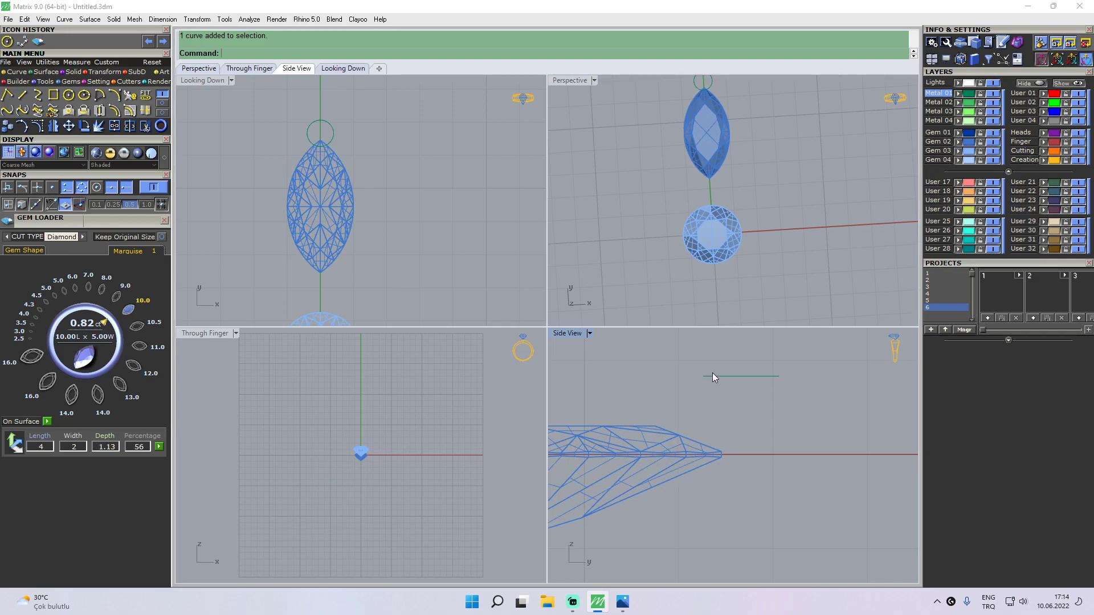
- Examine the raised circle's position relative to the marquise gem in the Side View and in the maximized Perspective view
{"action": "left_click_drag", "start_coordinate": [690, 371], "coordinate": [784, 559]}
{"action": "right_click_drag", "start_coordinate": [753, 496], "coordinate": [776, 462]}
{"action": "left_click", "coordinate": [808, 419]}
{"action": "scroll", "coordinate": [808, 419], "scroll_direction": "down", "scroll_amount": 2}
{"action": "right_click_drag", "start_coordinate": [777, 378], "coordinate": [752, 429]}
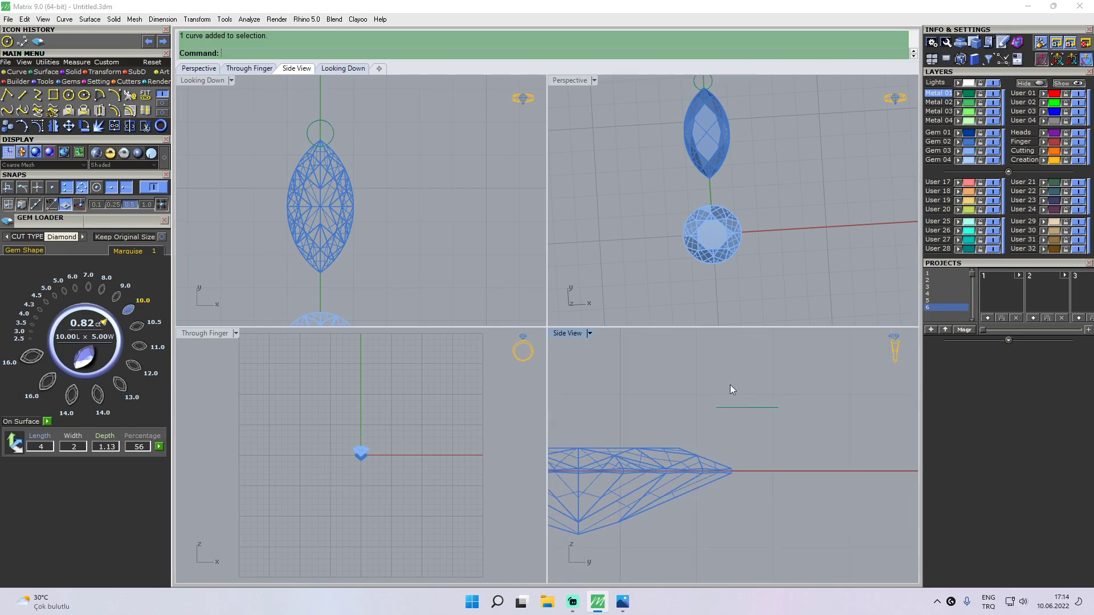
{"action": "scroll", "coordinate": [738, 406], "scroll_direction": "up", "scroll_amount": 2}
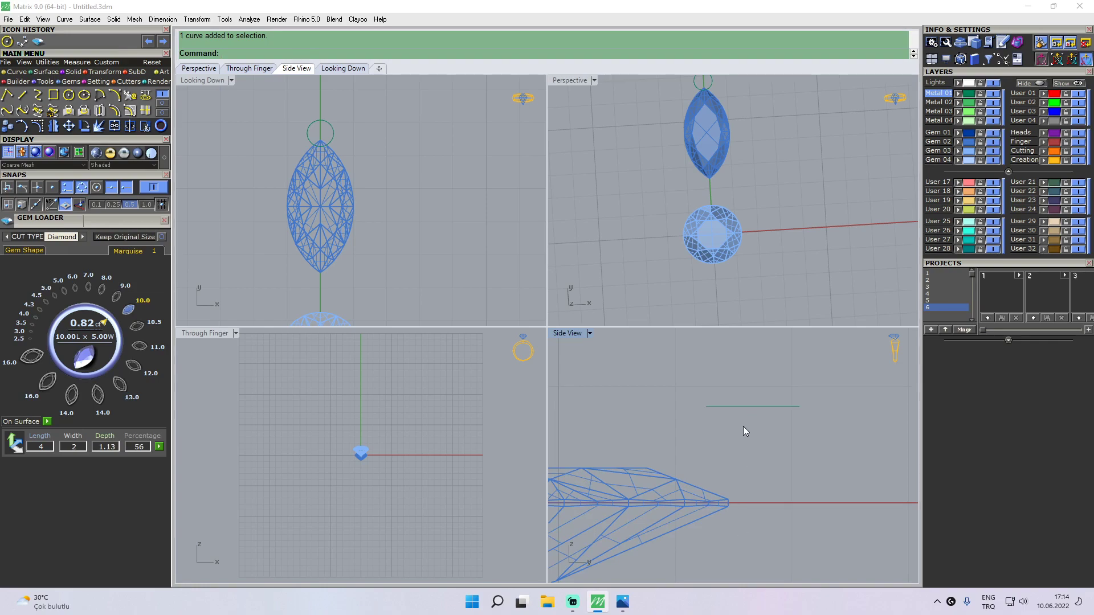
{"action": "scroll", "coordinate": [745, 426], "scroll_direction": "down", "scroll_amount": 1}
{"action": "right_click_drag", "start_coordinate": [744, 426], "coordinate": [757, 399]}
{"action": "scroll", "coordinate": [740, 396], "scroll_direction": "down", "scroll_amount": 3}
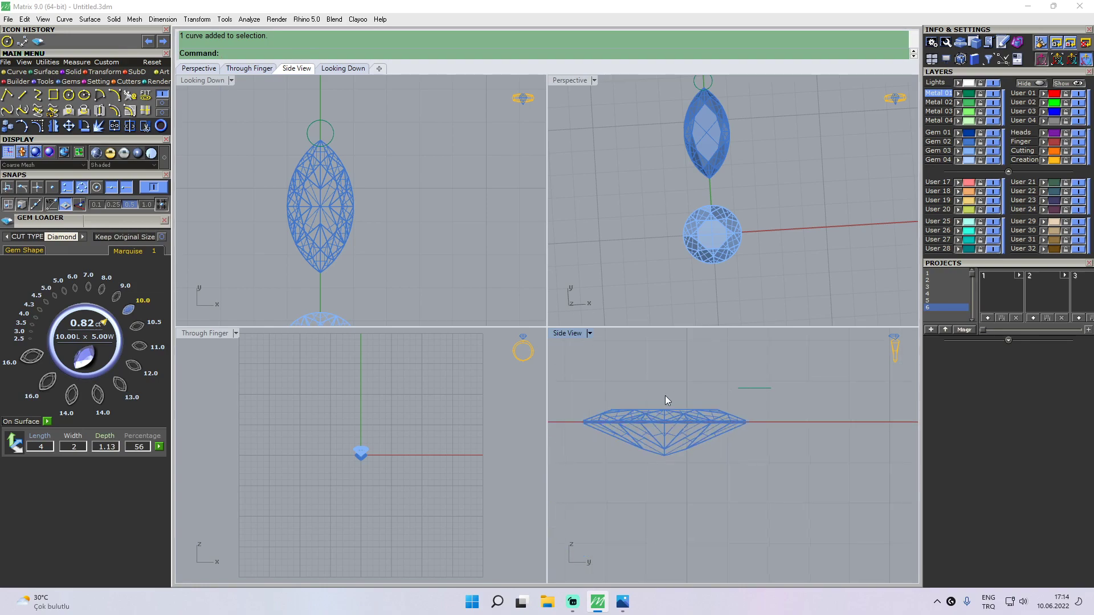
{"action": "right_click_drag", "start_coordinate": [684, 197], "coordinate": [659, 183]}
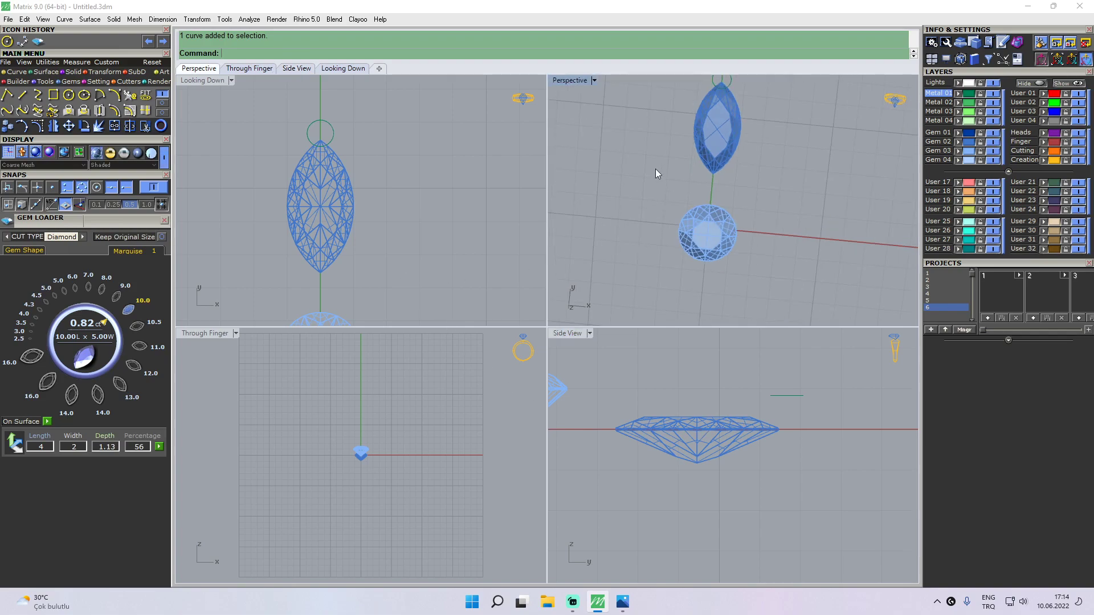
{"action": "double_click", "coordinate": [571, 80]}
{"action": "right_click_drag", "start_coordinate": [587, 278], "coordinate": [557, 232]}
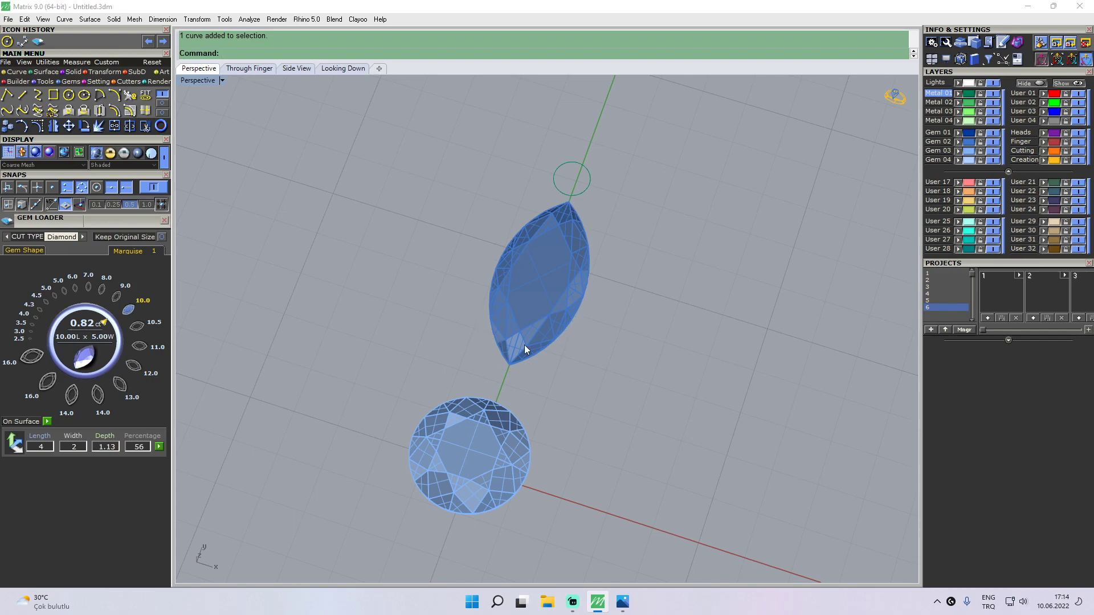
- Create a Gem Profile Curve around the marquise gem's outline
{"action": "left_click", "coordinate": [70, 81]}
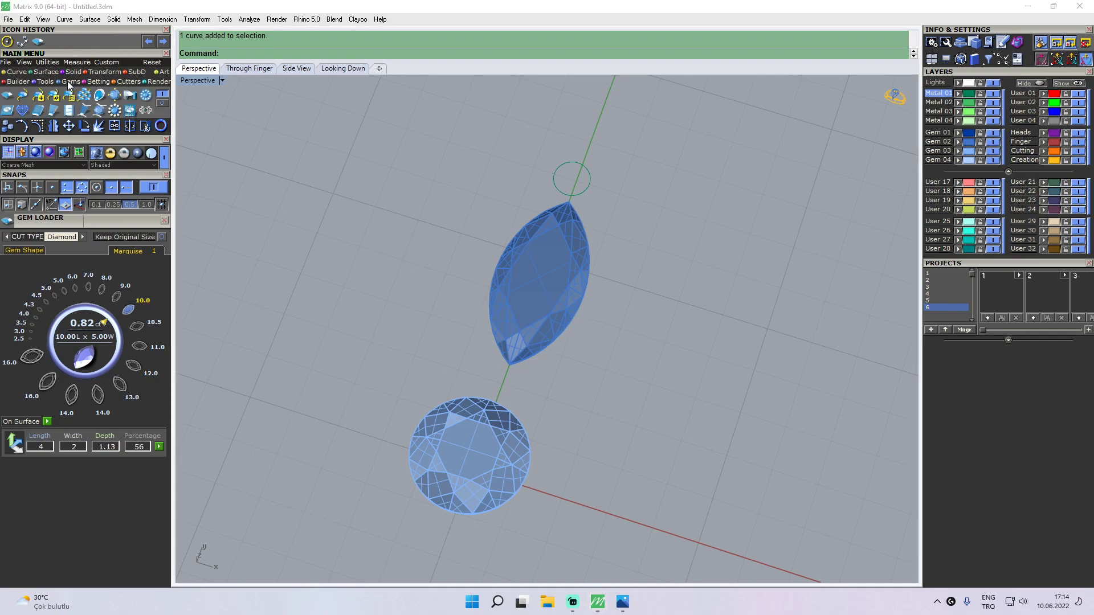
{"action": "left_click", "coordinate": [100, 98]}
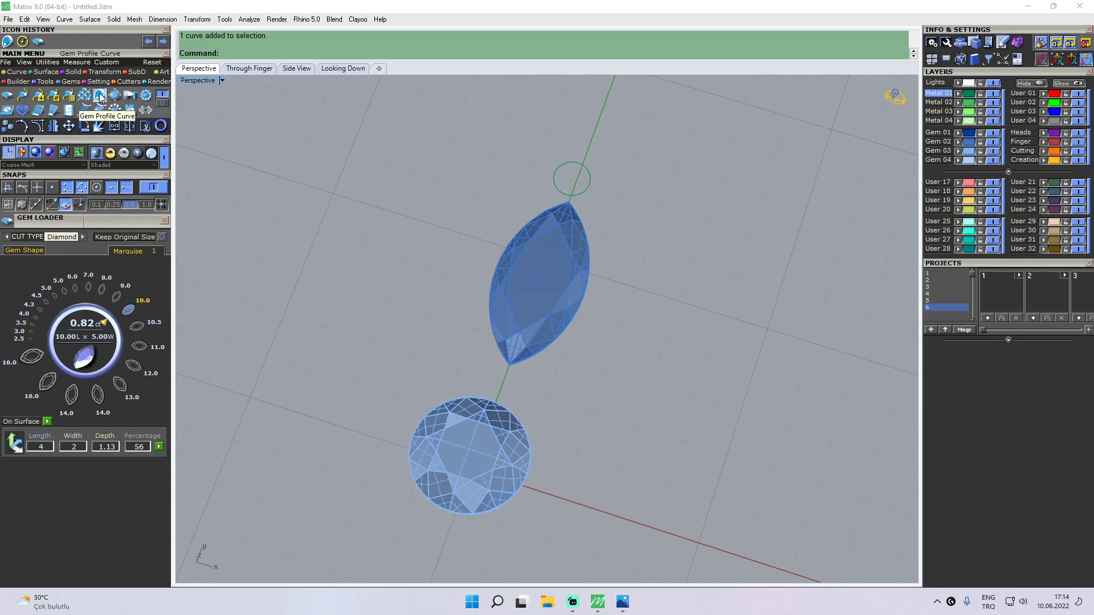
{"action": "right_click_drag", "start_coordinate": [520, 340], "coordinate": [370, 296]}
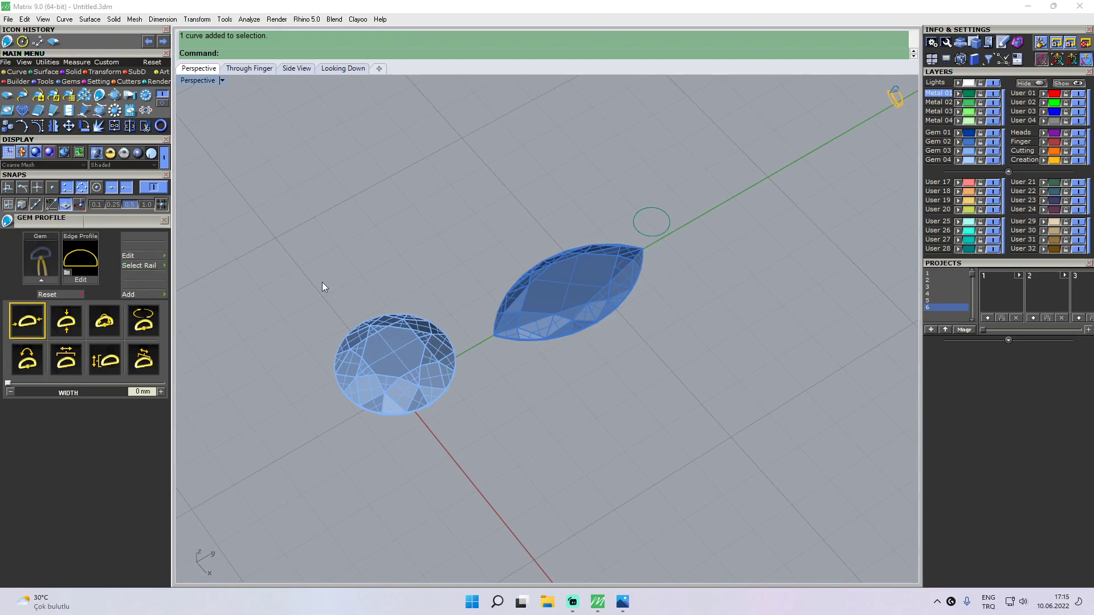
{"action": "left_click", "coordinate": [572, 300]}
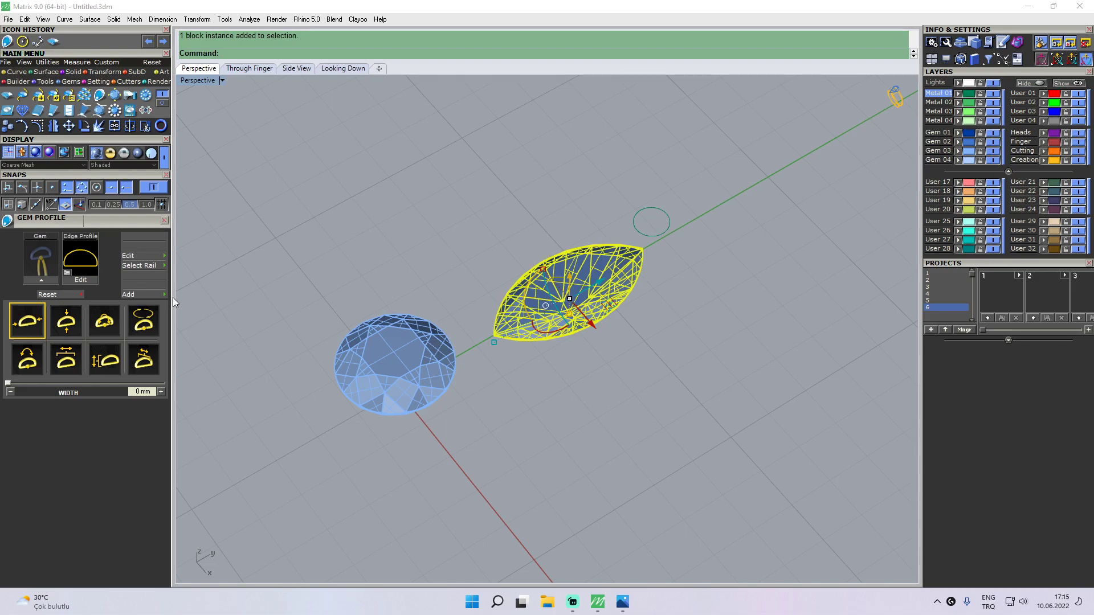
{"action": "left_click", "coordinate": [41, 280]}
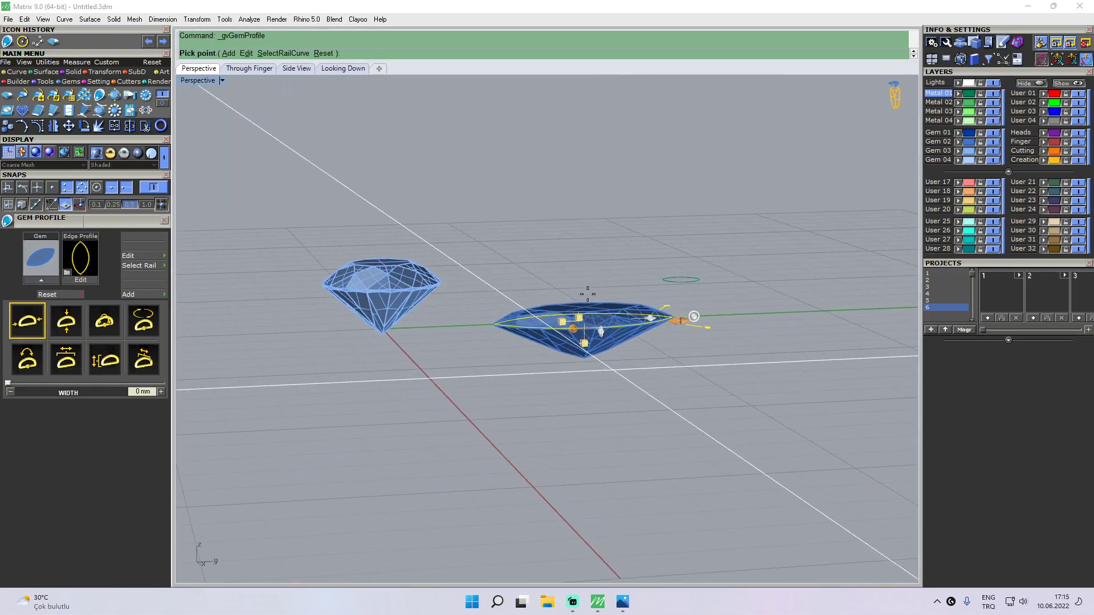
{"action": "scroll", "coordinate": [511, 325], "scroll_direction": "up", "scroll_amount": 2}
{"action": "right_click_drag", "start_coordinate": [539, 336], "coordinate": [590, 338]}
{"action": "key", "text": "Escape"}
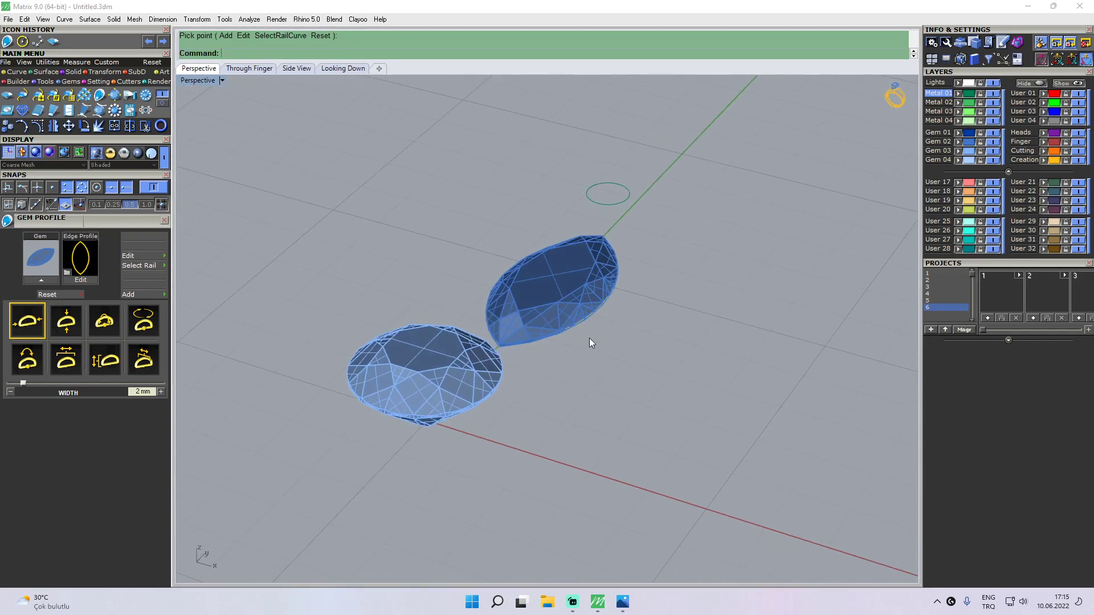
- Offset the marquise's gem profile curve outward by 0.1 in the Looking Down view
{"action": "scroll", "coordinate": [591, 337], "scroll_direction": "up", "scroll_amount": 4}
{"action": "left_click", "coordinate": [574, 298]}
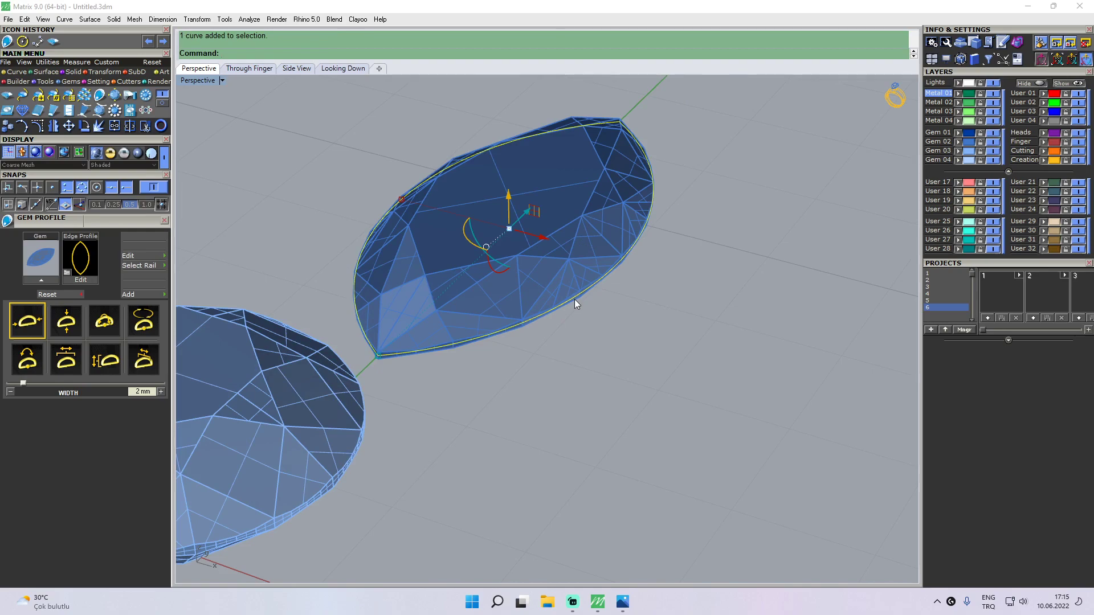
{"action": "scroll", "coordinate": [575, 299], "scroll_direction": "down", "scroll_amount": 2}
{"action": "left_click", "coordinate": [347, 68]}
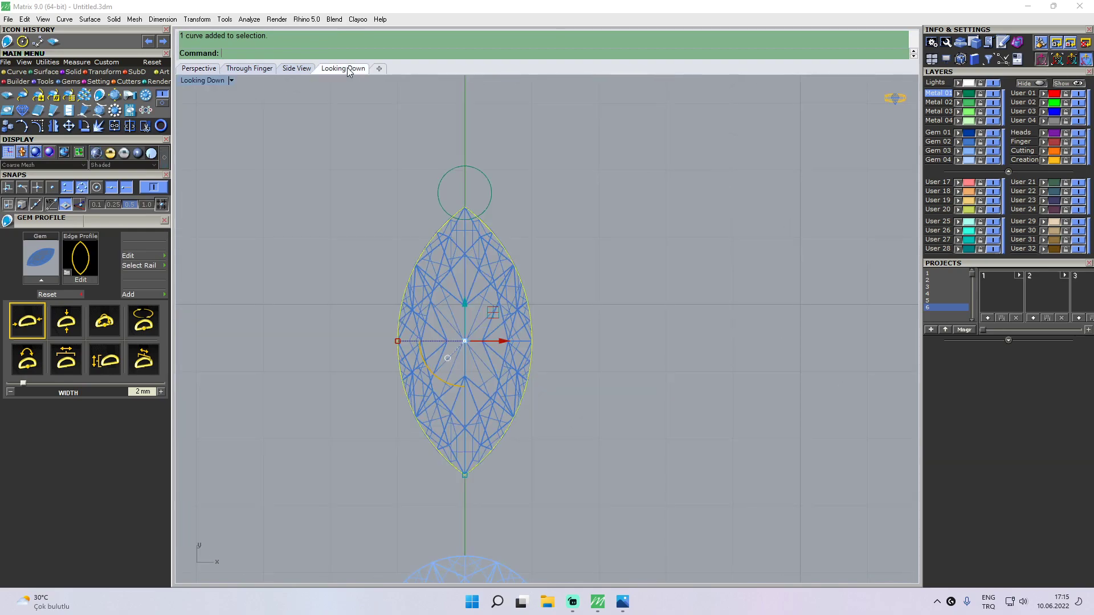
{"action": "scroll", "coordinate": [484, 231], "scroll_direction": "up", "scroll_amount": 3}
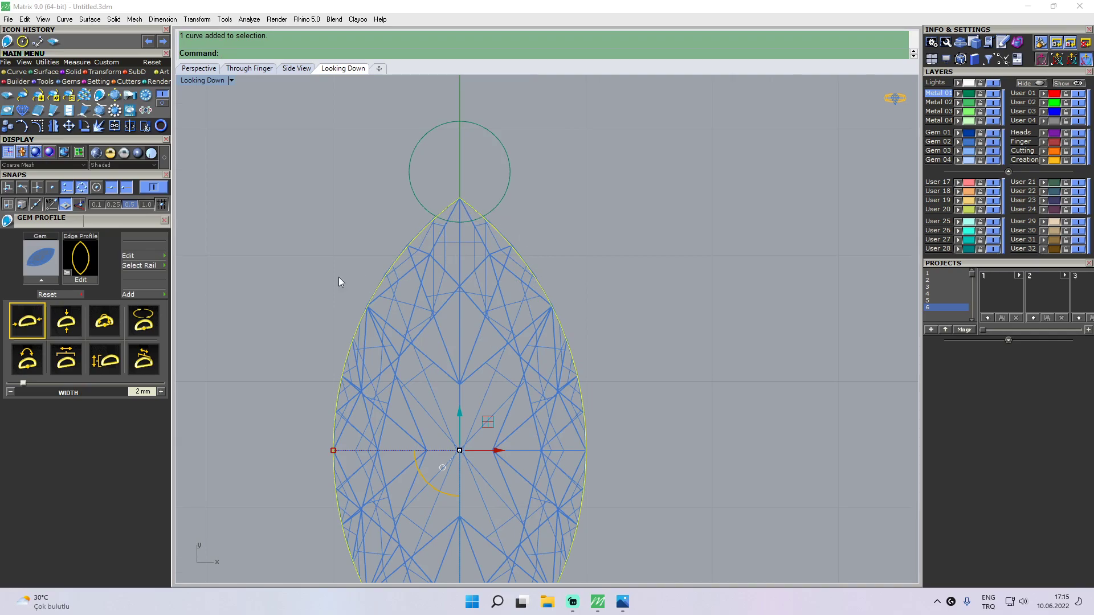
{"action": "left_click", "coordinate": [16, 72]}
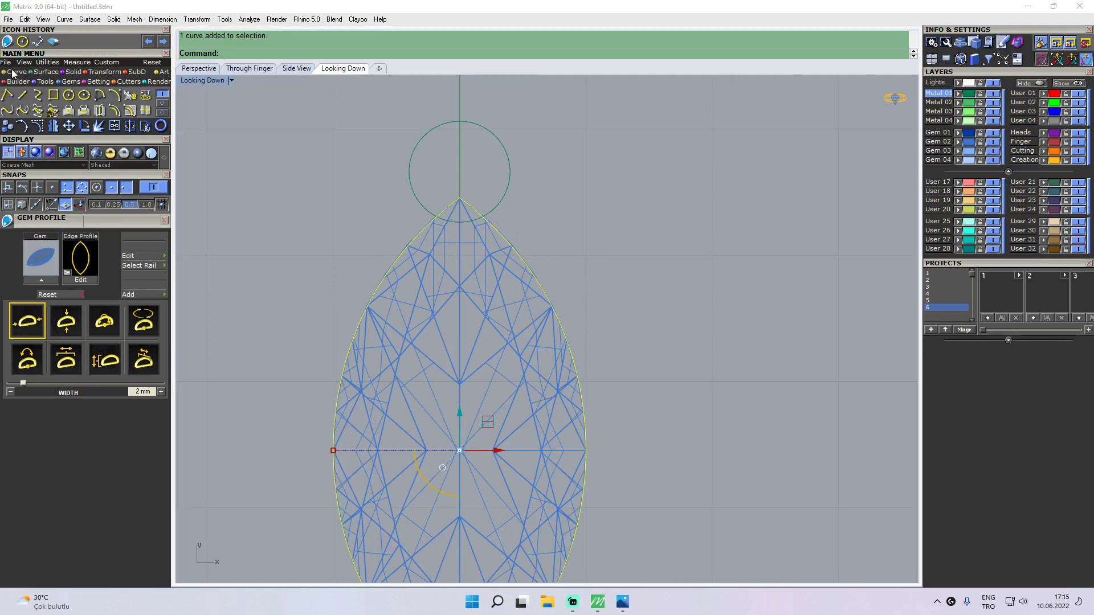
{"action": "left_click", "coordinate": [116, 114]}
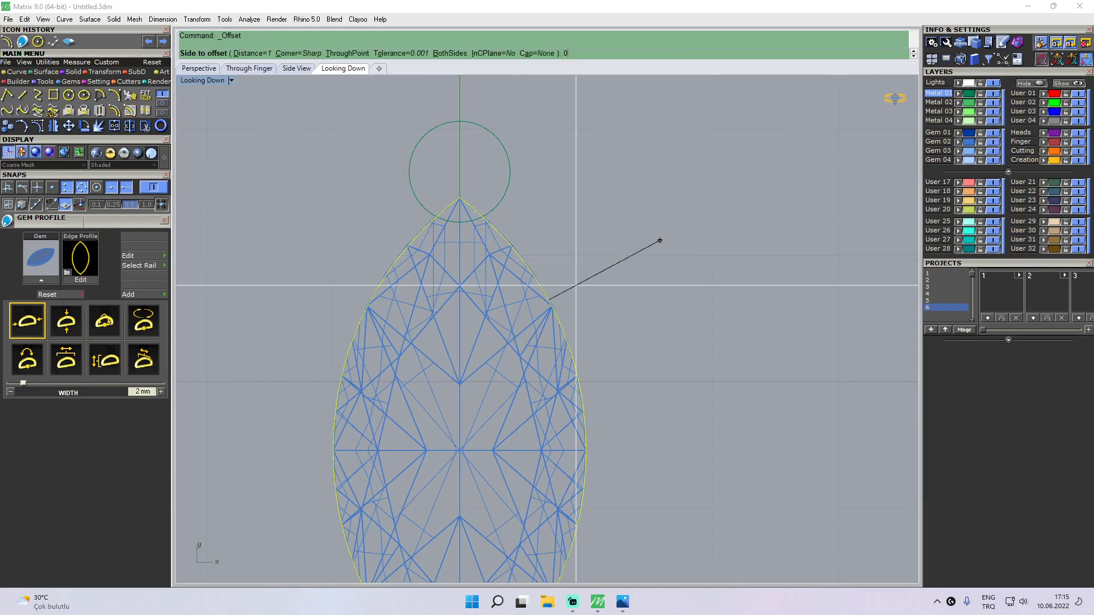
{"action": "type", "text": "0.1"}
{"action": "key", "text": "Return"}
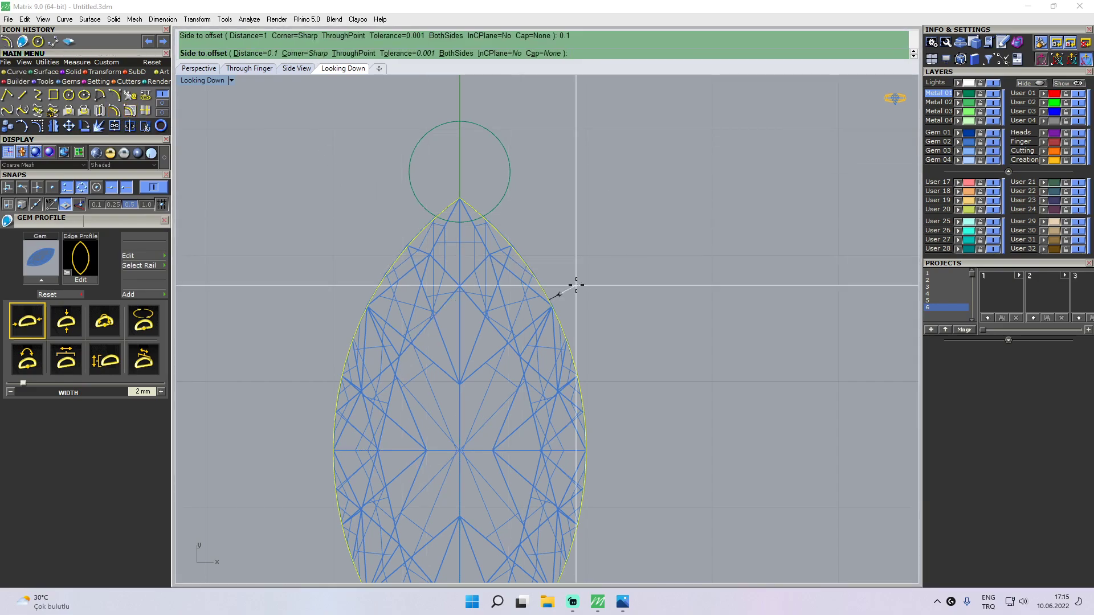
{"action": "left_click", "coordinate": [576, 285]}
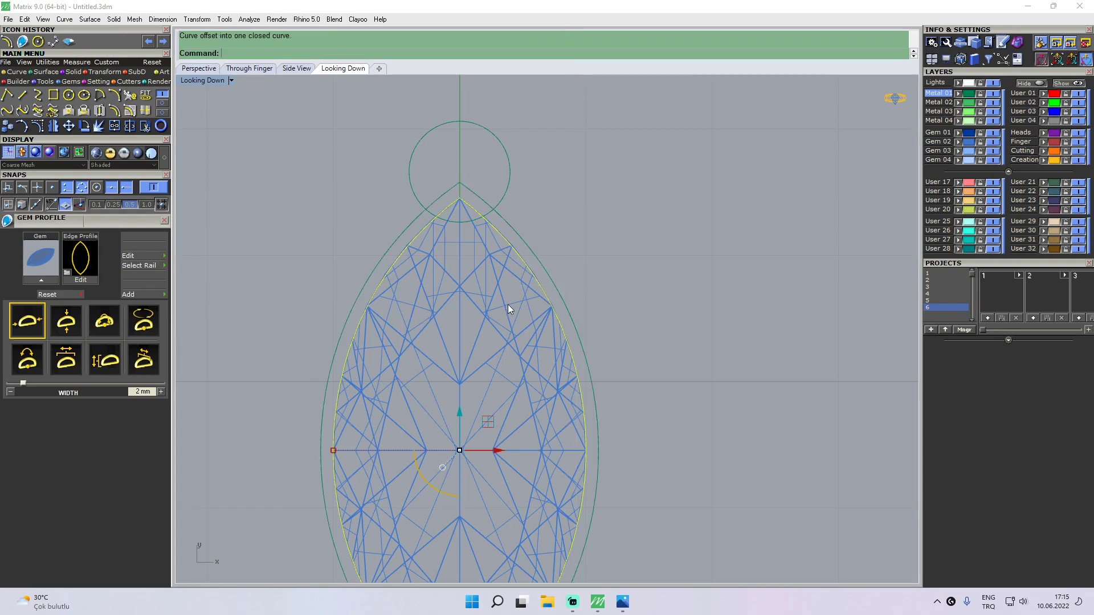
{"action": "left_click", "coordinate": [273, 130]}
- Extrude the offset marquise curve 1 downward as a solid on one side only, with BothSides set to No
{"action": "right_click_drag", "start_coordinate": [555, 240], "coordinate": [495, 199]}
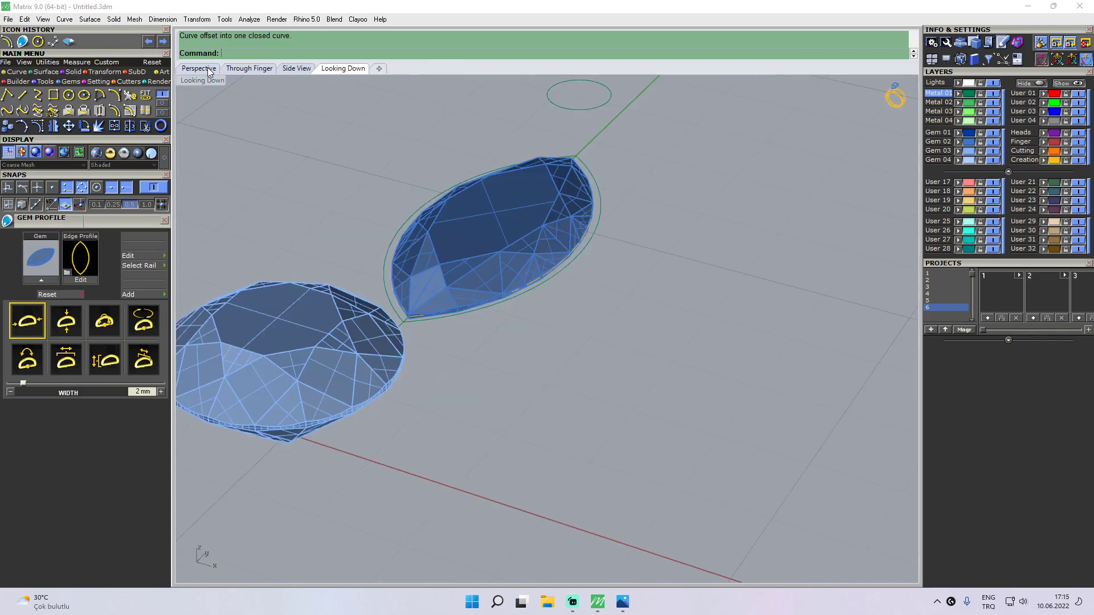
{"action": "left_click", "coordinate": [210, 70]}
{"action": "right_click_drag", "start_coordinate": [386, 200], "coordinate": [422, 280]}
{"action": "left_click", "coordinate": [420, 275]}
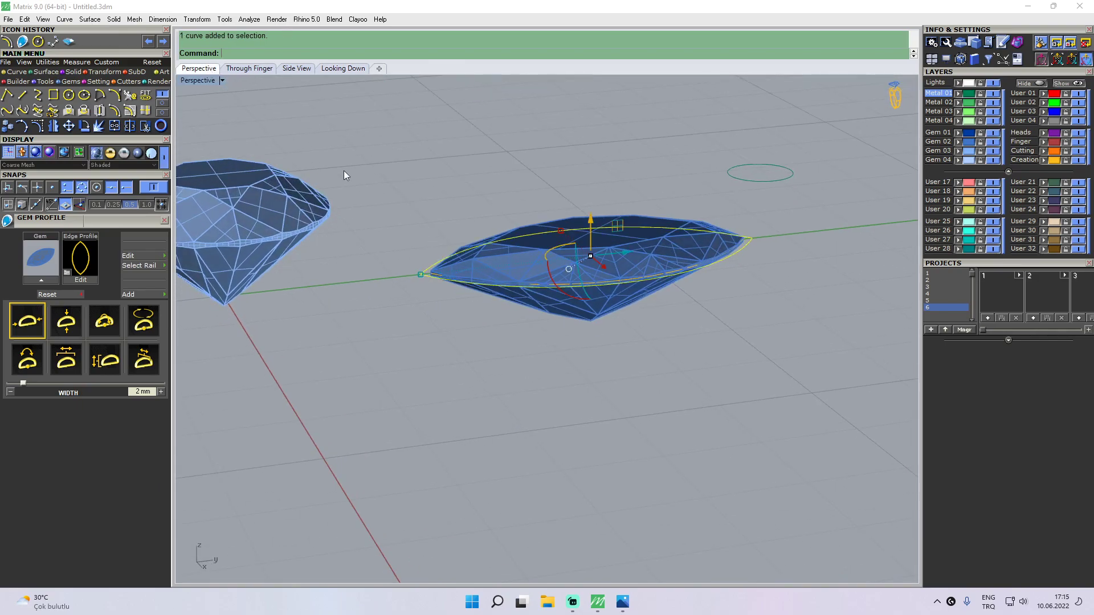
{"action": "left_click", "coordinate": [74, 72]}
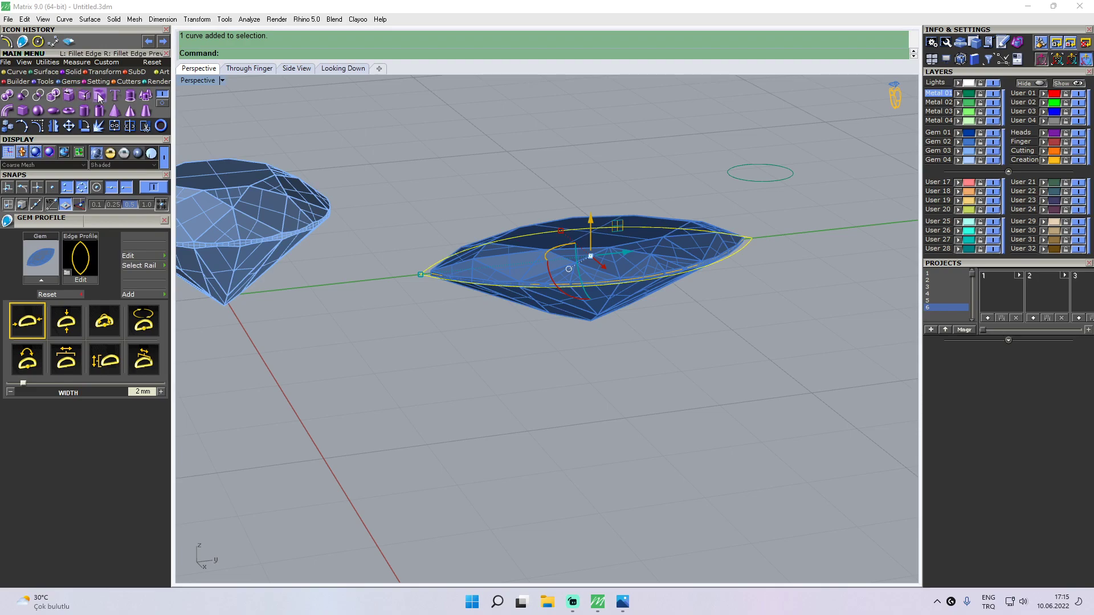
{"action": "left_click", "coordinate": [133, 97]}
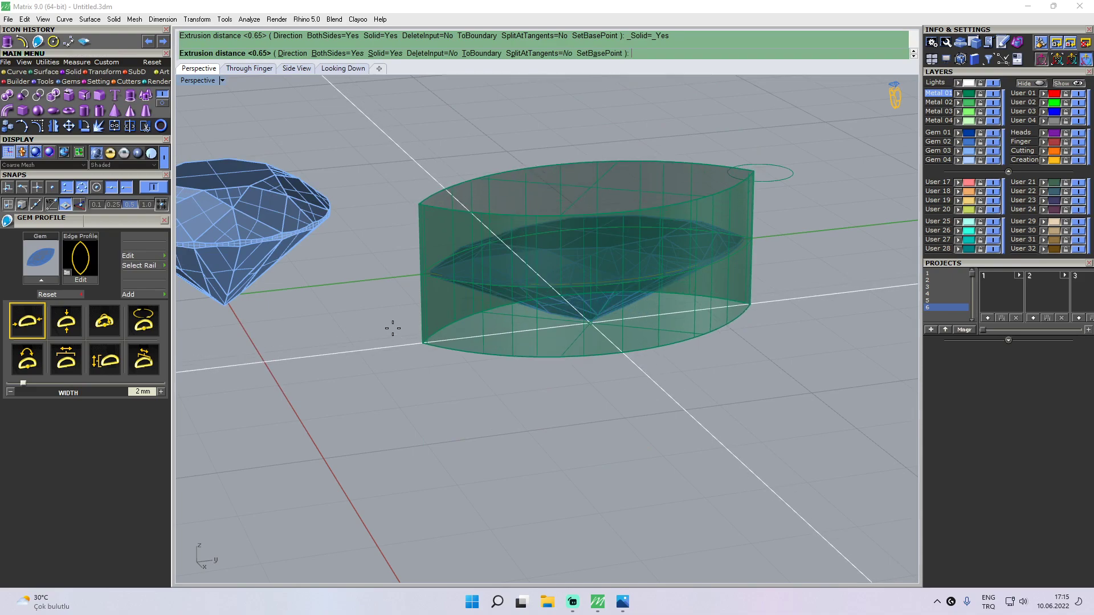
{"action": "left_click", "coordinate": [338, 53]}
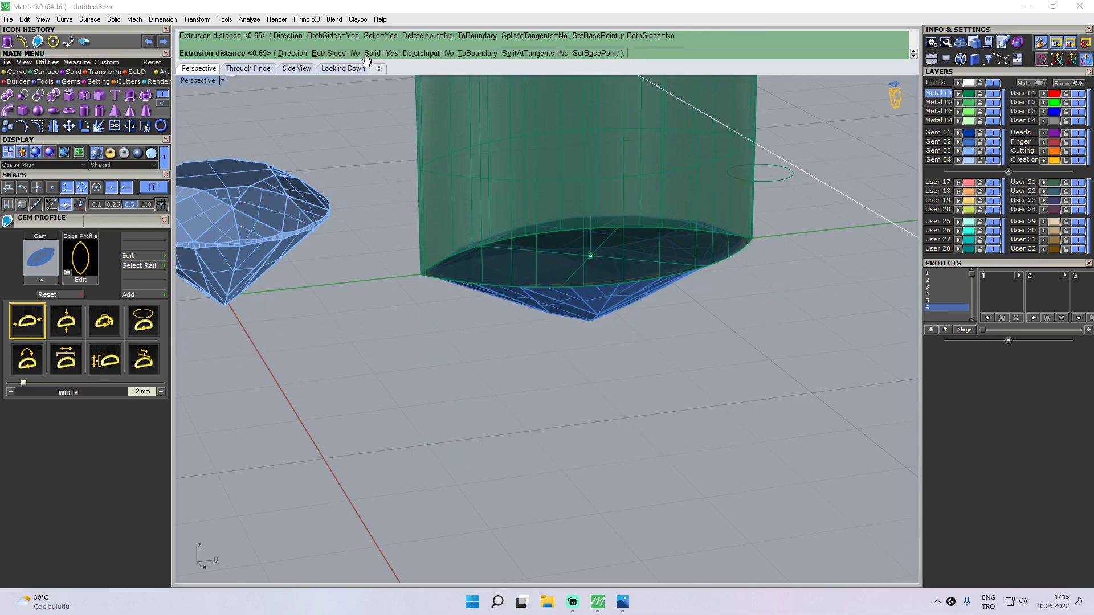
{"action": "mouse_move", "coordinate": [377, 307]}
{"action": "right_mouse_down"}
{"action": "mouse_move", "coordinate": [356, 308]}
{"action": "mouse_move", "coordinate": [391, 308]}
{"action": "right_mouse_up"}
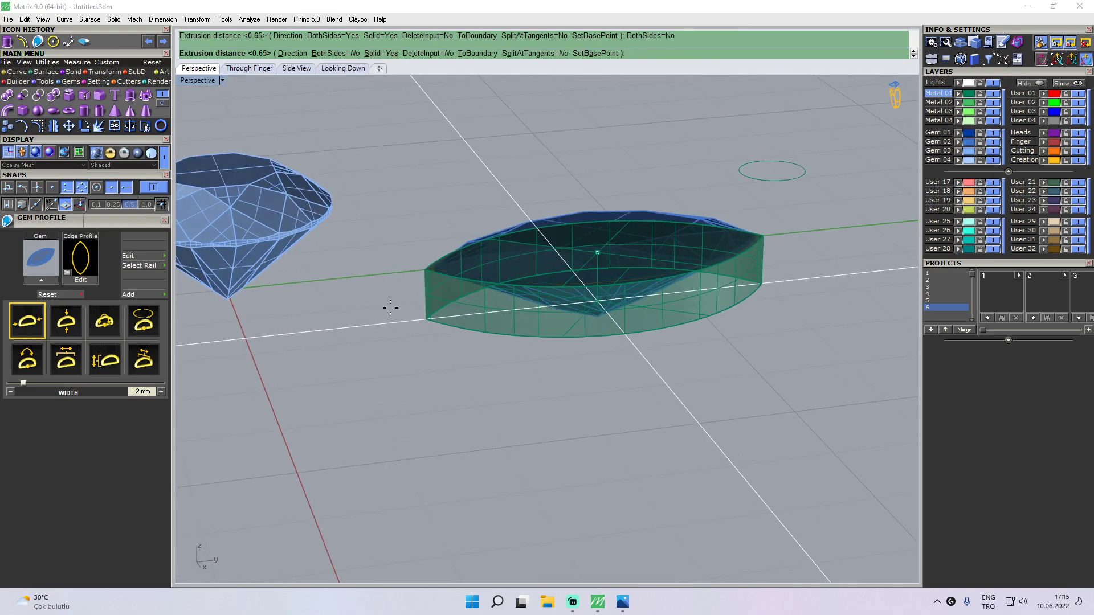
{"action": "right_click", "coordinate": [390, 307]}
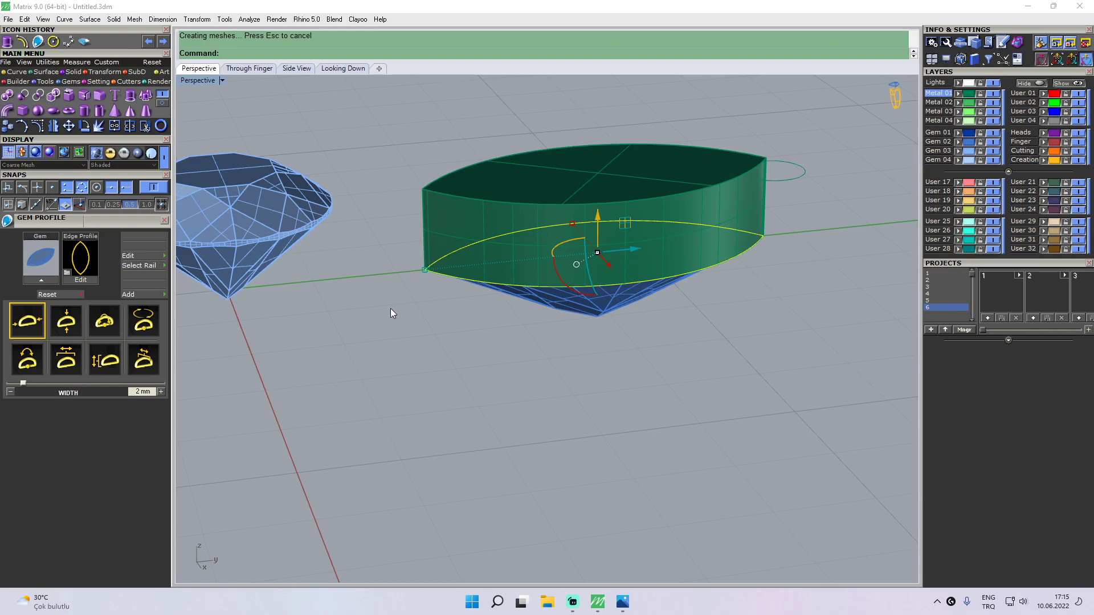
{"action": "key", "text": "ctrl+z"}
{"action": "left_click", "coordinate": [130, 97]}
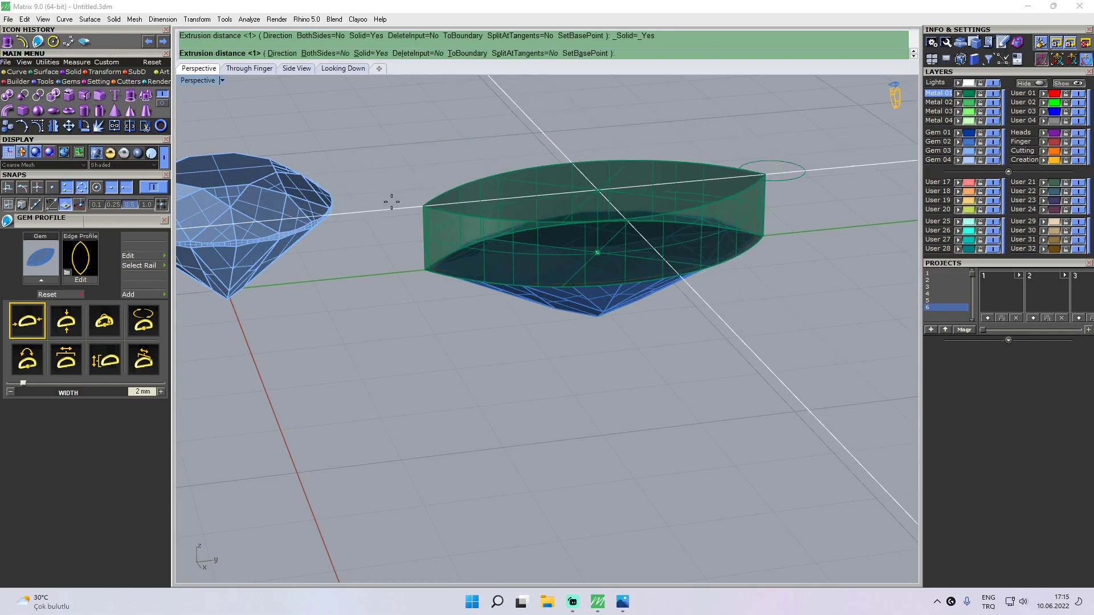
{"action": "key", "text": "Return"}
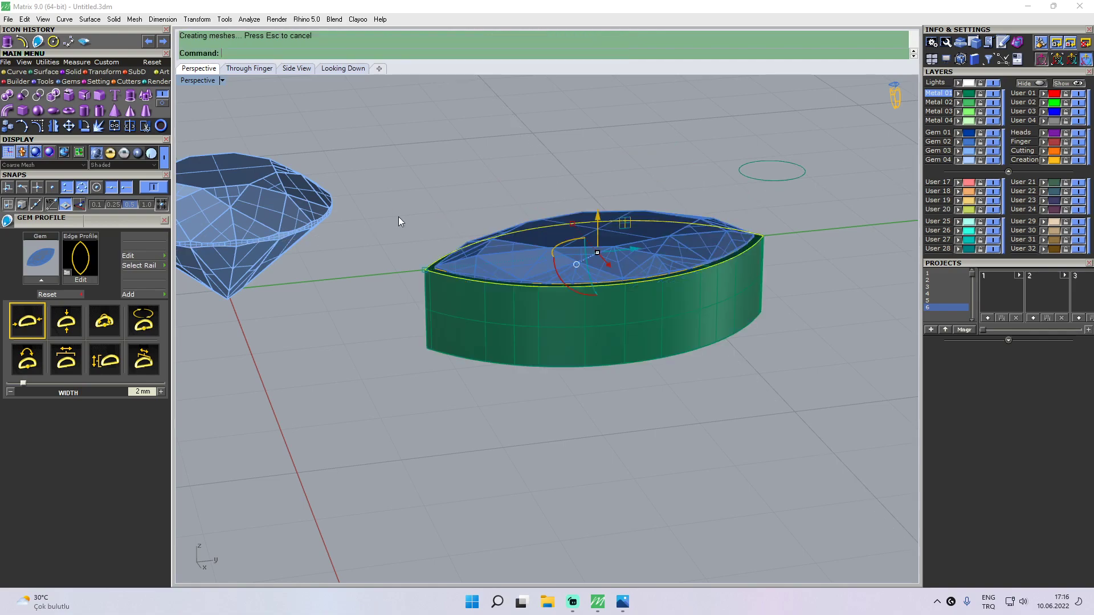
- Extrude the raised circle downward as a solid to the base of the marquise block
{"action": "right_click_drag", "start_coordinate": [740, 285], "coordinate": [620, 272]}
{"action": "left_click", "coordinate": [621, 216]}
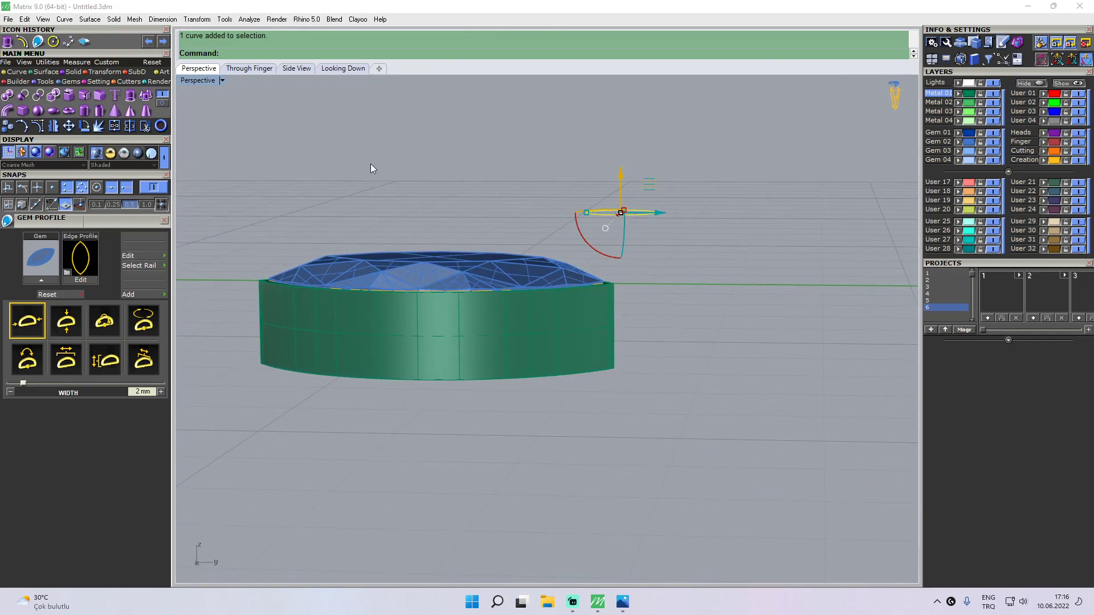
{"action": "left_click", "coordinate": [129, 95]}
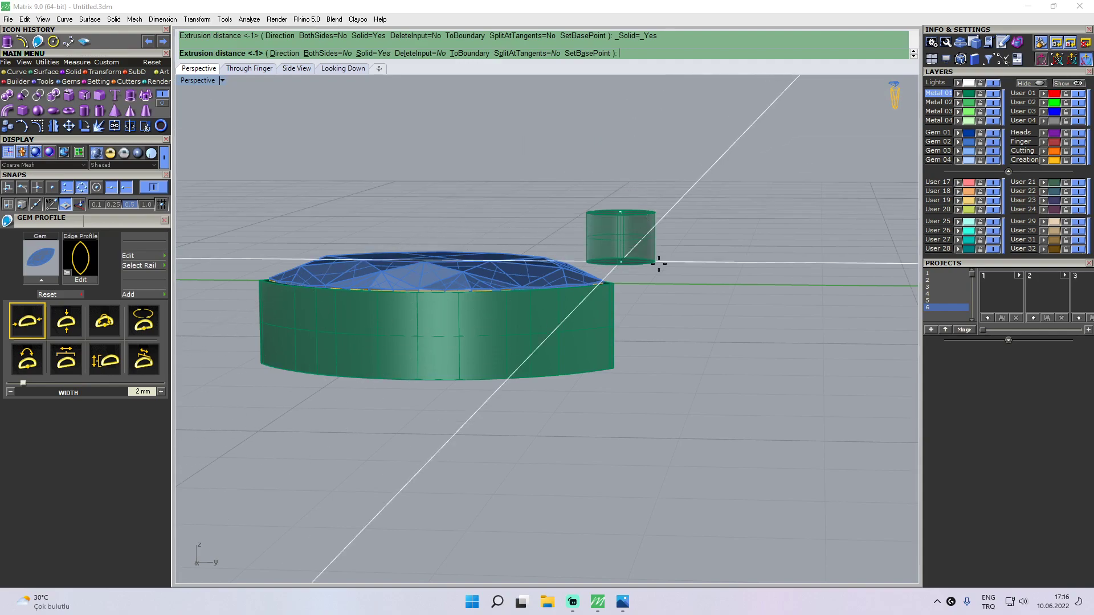
{"action": "right_click_drag", "start_coordinate": [645, 352], "coordinate": [613, 359]}
{"action": "scroll", "coordinate": [615, 361], "scroll_direction": "up", "scroll_amount": 4}
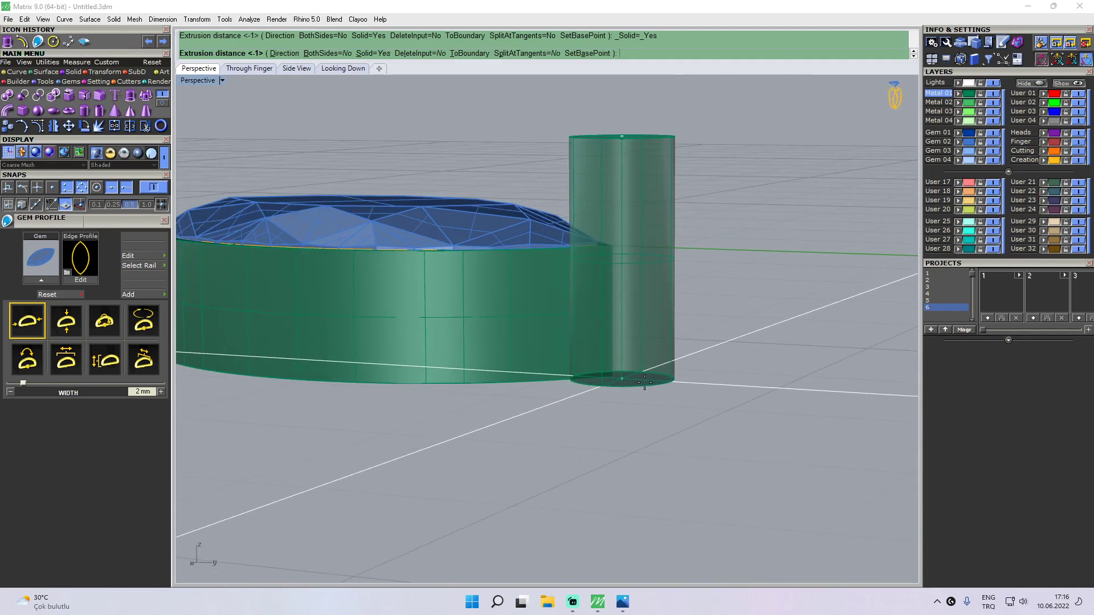
{"action": "left_click", "coordinate": [614, 378]}
- Inspect the extruded cylinder at the marquise tip and delete it
{"action": "scroll", "coordinate": [570, 399], "scroll_direction": "down", "scroll_amount": 5}
{"action": "right_click_drag", "start_coordinate": [518, 254], "coordinate": [547, 215]}
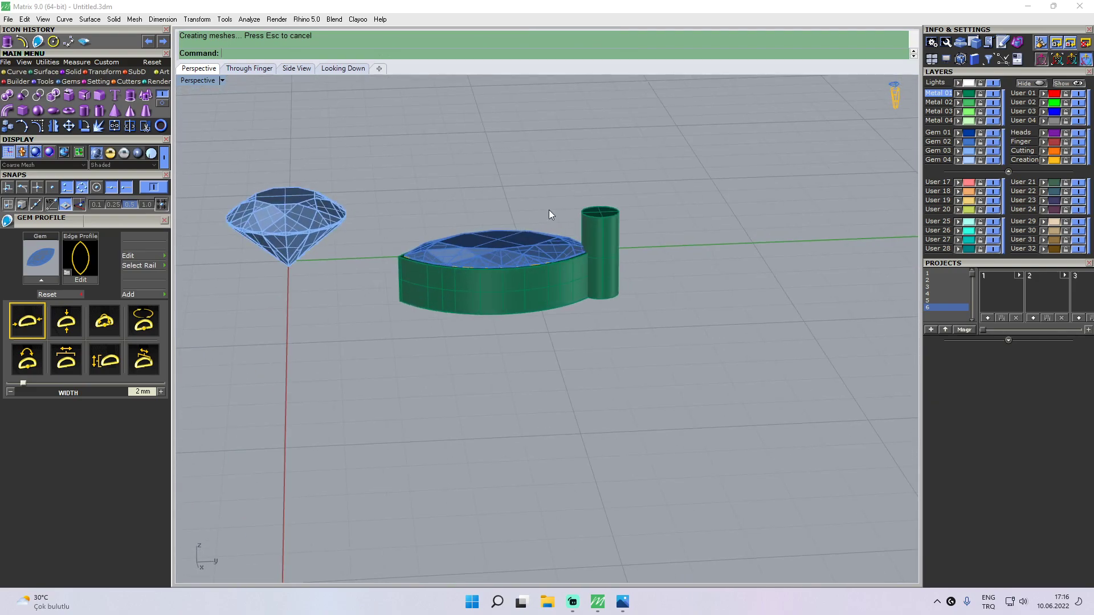
{"action": "scroll", "coordinate": [624, 217], "scroll_direction": "up", "scroll_amount": 3}
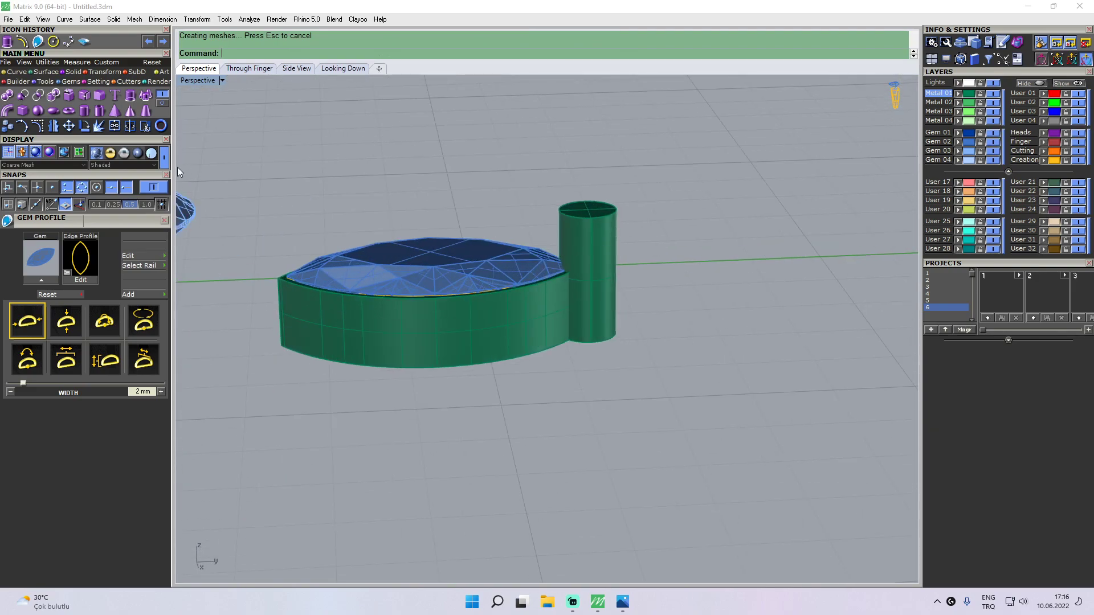
{"action": "scroll", "coordinate": [573, 228], "scroll_direction": "up", "scroll_amount": 3}
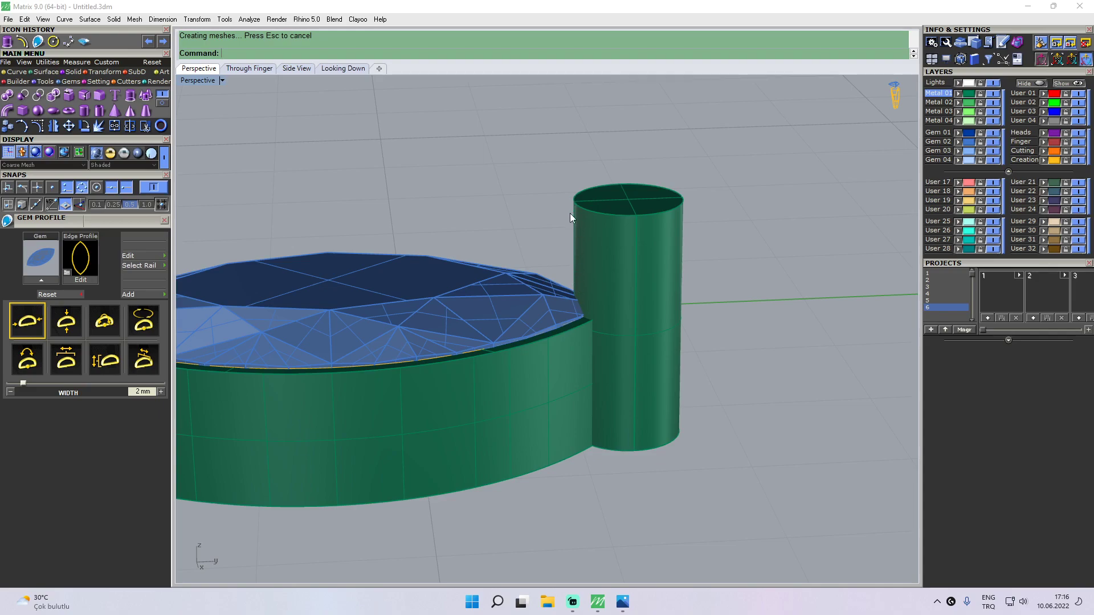
{"action": "right_click_drag", "start_coordinate": [569, 259], "coordinate": [657, 289]}
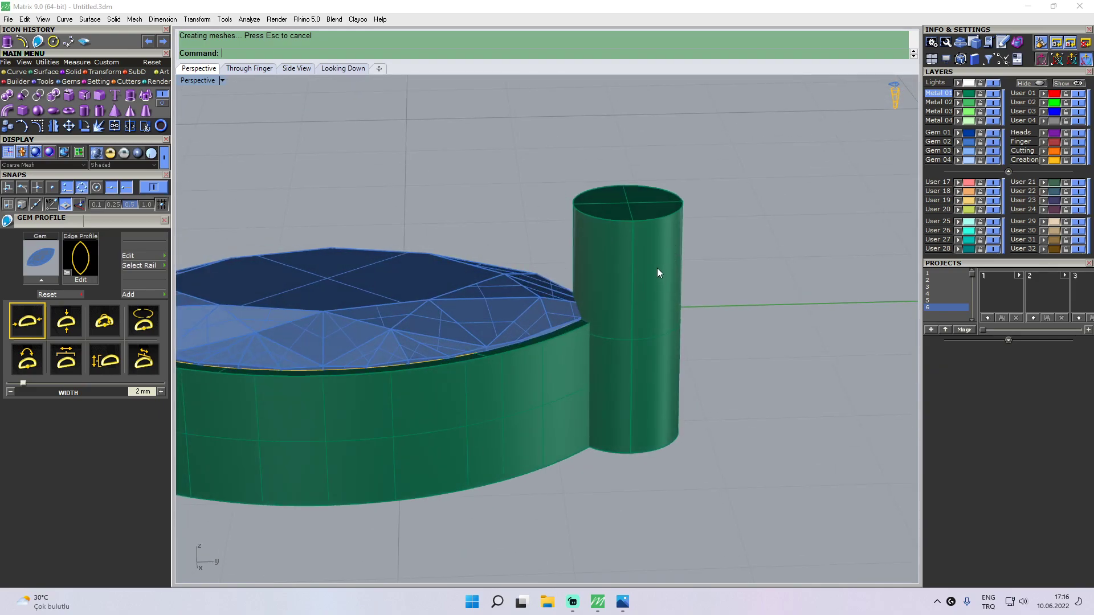
{"action": "left_click", "coordinate": [657, 268]}
{"action": "key", "text": "Delete"}
- Lower the circle toward the marquise gem in the Side View and extrude it as a solid down to the block's base
{"action": "right_click_drag", "start_coordinate": [648, 265], "coordinate": [617, 214]}
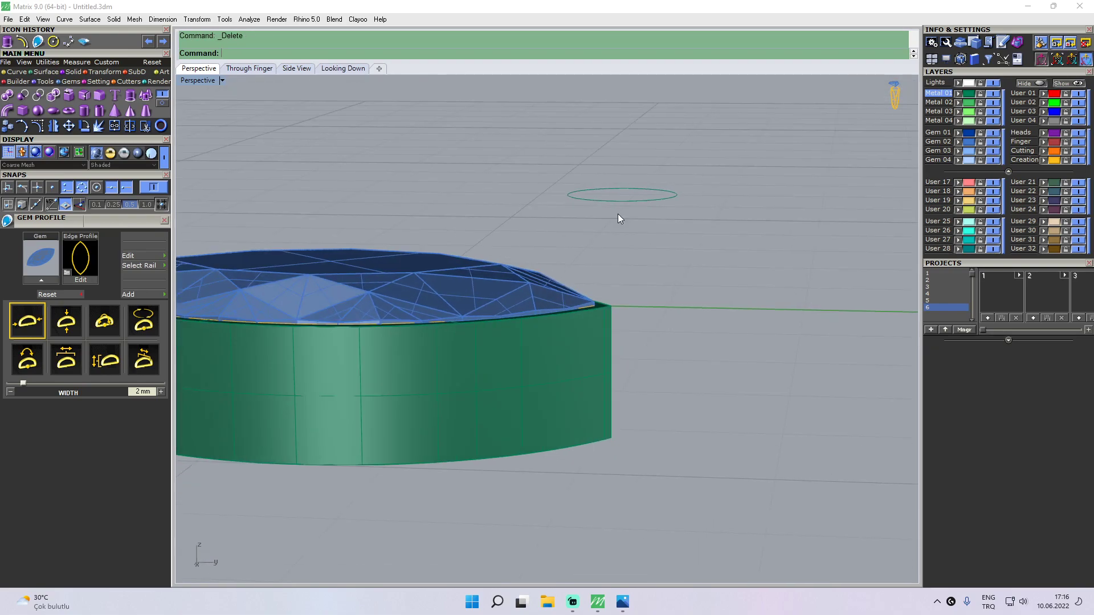
{"action": "left_click", "coordinate": [296, 68]}
{"action": "left_click", "coordinate": [644, 211]}
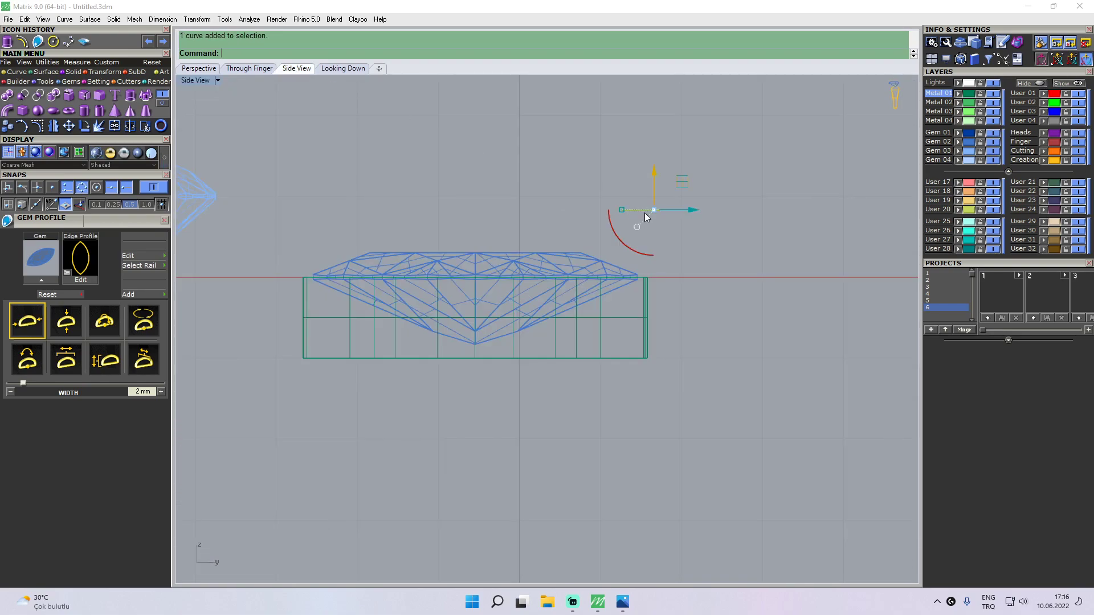
{"action": "left_click_drag", "start_coordinate": [655, 174], "coordinate": [661, 204]}
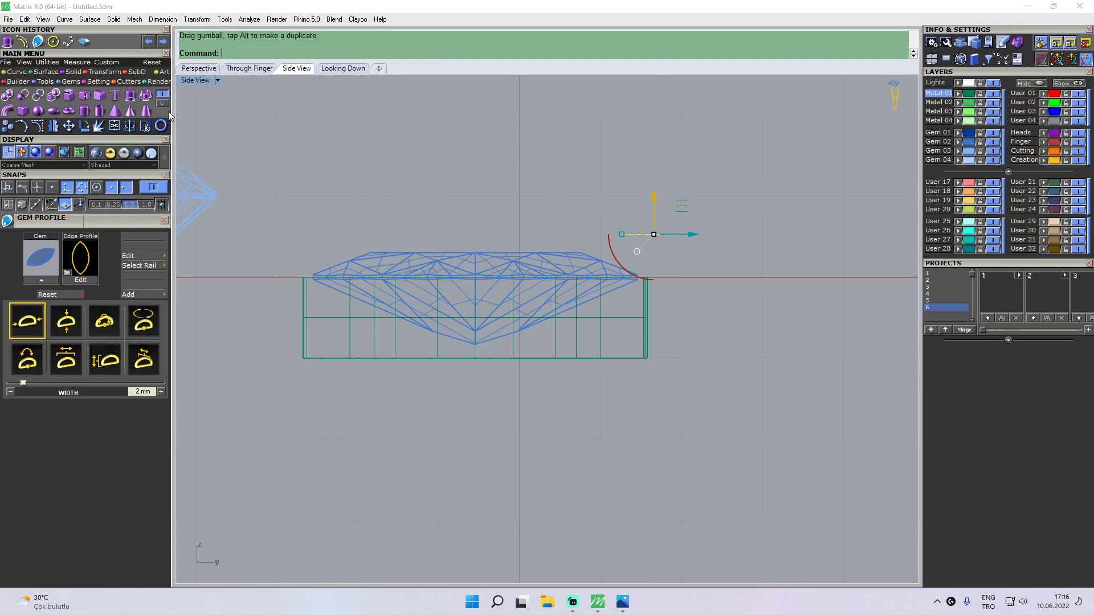
{"action": "left_click", "coordinate": [130, 96]}
{"action": "left_click", "coordinate": [644, 342]}
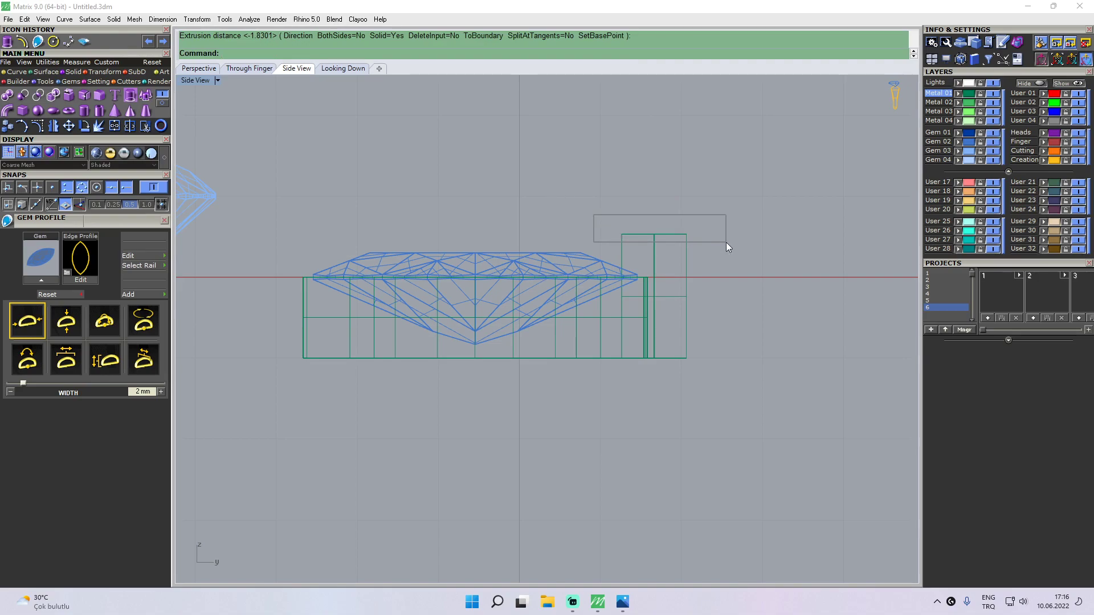
- Round the cylinder's top edge into a dome with a 0.35 edge fillet
{"action": "left_click", "coordinate": [100, 96]}
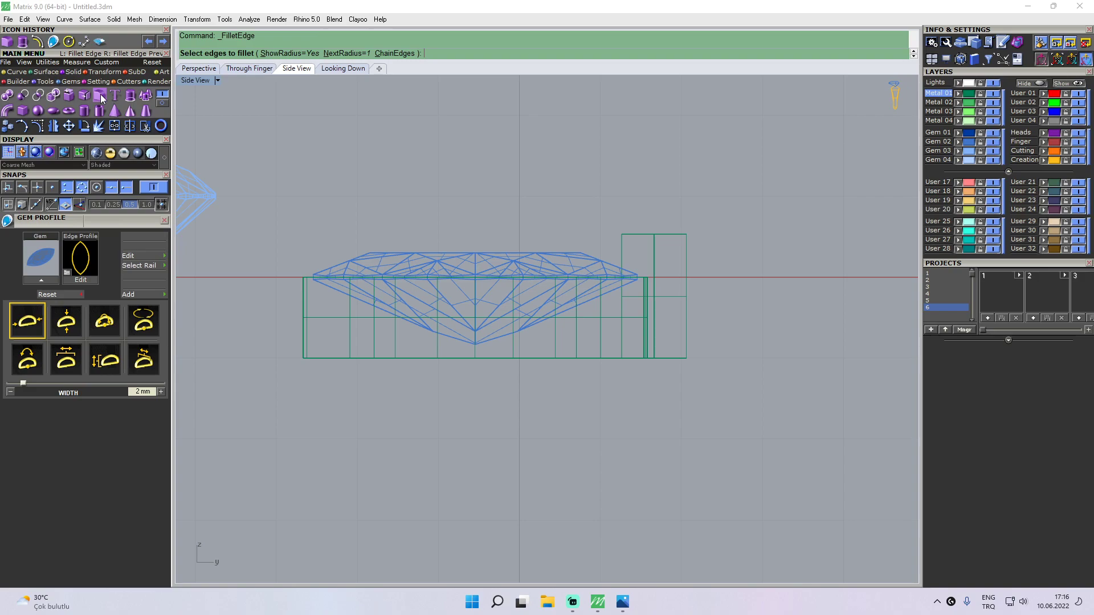
{"action": "scroll", "coordinate": [536, 149], "scroll_direction": "up", "scroll_amount": 1}
{"action": "right_click_drag", "start_coordinate": [597, 185], "coordinate": [557, 189]}
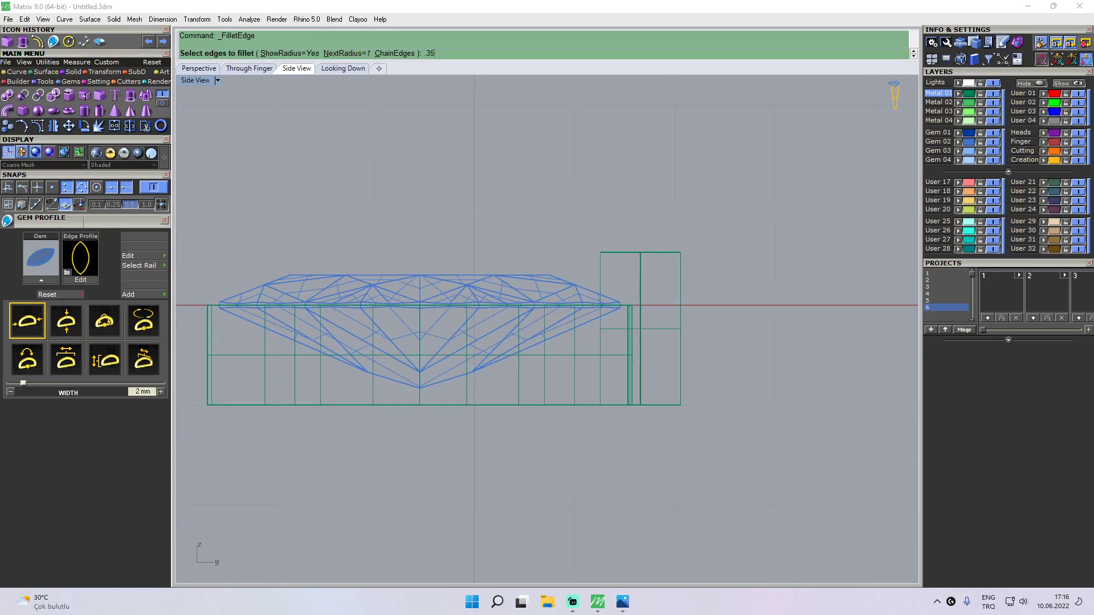
{"action": "key", "text": "Return"}
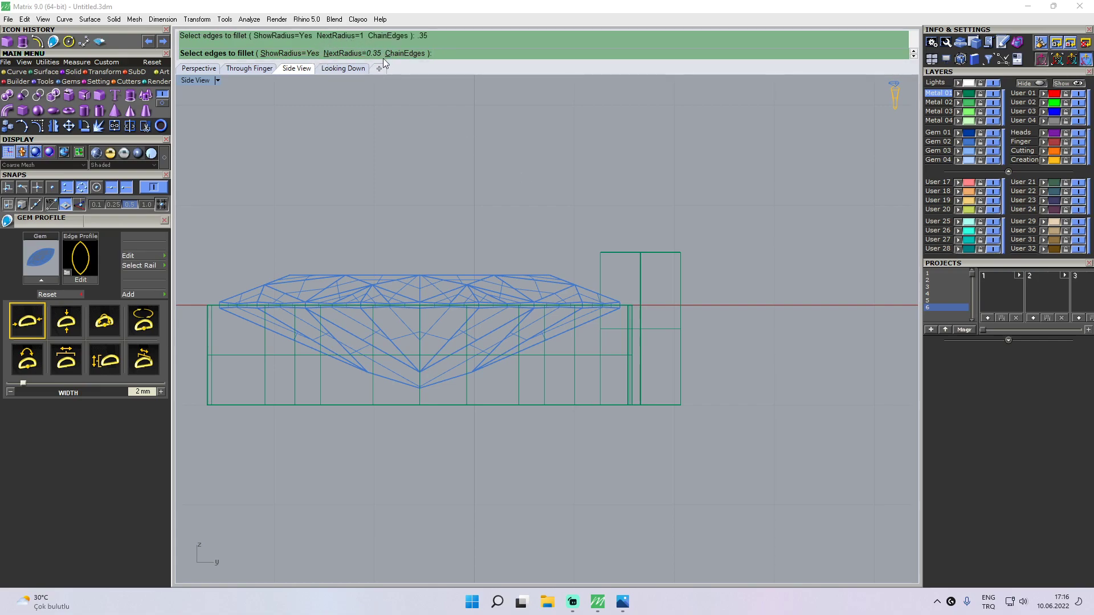
{"action": "left_click_drag", "start_coordinate": [564, 224], "coordinate": [712, 261]}
{"action": "key", "text": "Return"}
{"action": "key", "text": "Return"}
{"action": "left_click", "coordinate": [213, 73]}
{"action": "mouse_move", "coordinate": [737, 227]}
{"action": "right_mouse_down"}
{"action": "mouse_move", "coordinate": [671, 237]}
{"action": "mouse_move", "coordinate": [579, 219]}
{"action": "mouse_move", "coordinate": [640, 221]}
{"action": "mouse_move", "coordinate": [699, 286]}
{"action": "right_mouse_up"}
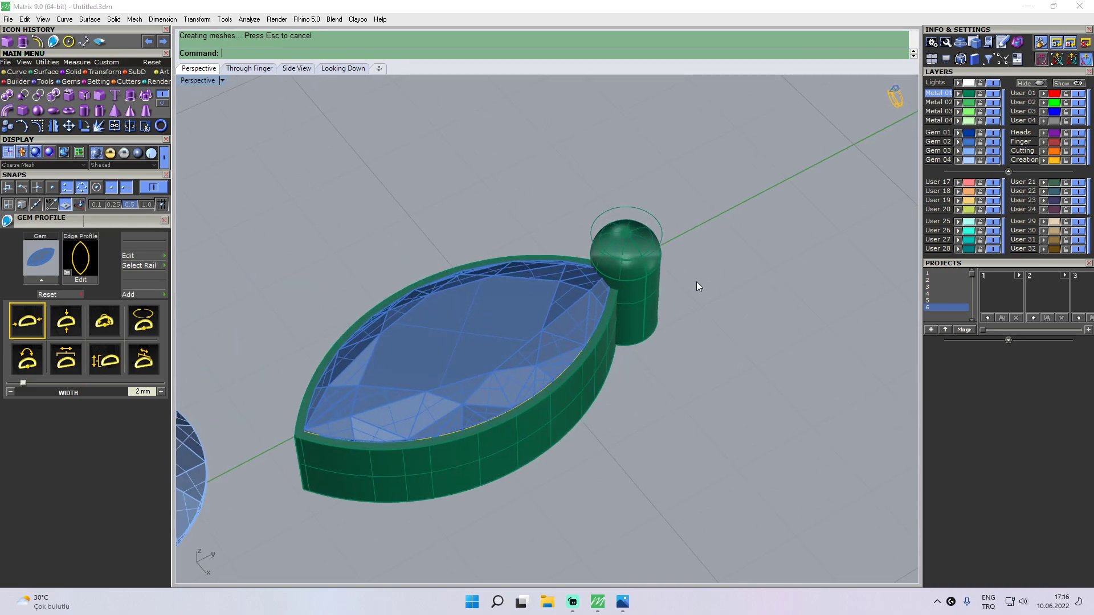
- Mirror the domed prong across the marquise's short centre line to its opposite tip in the Looking Down view
{"action": "left_click", "coordinate": [630, 237]}
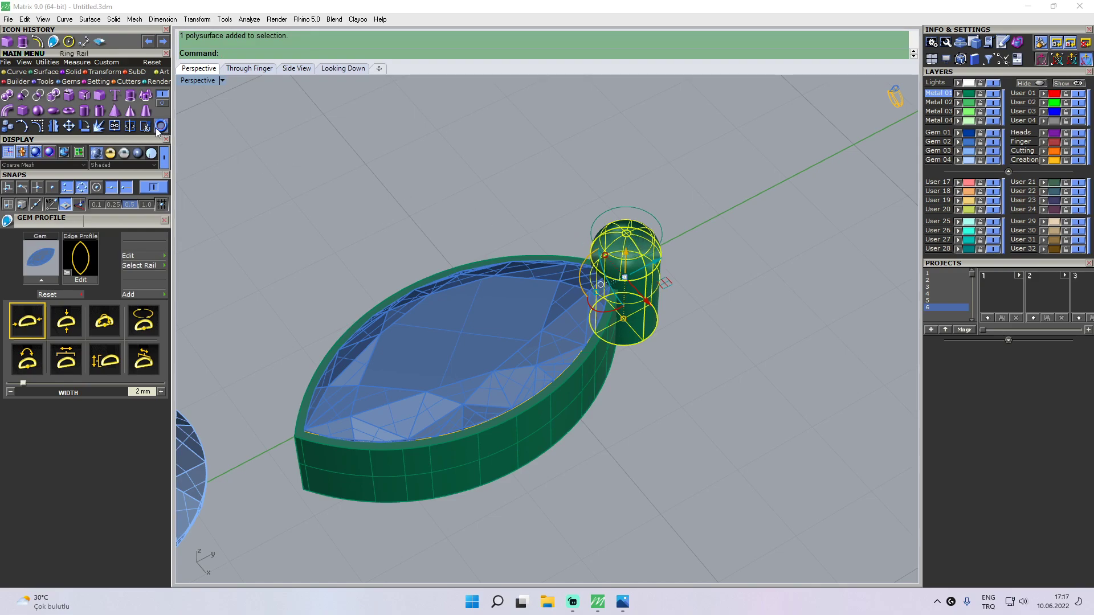
{"action": "left_click", "coordinate": [52, 127]}
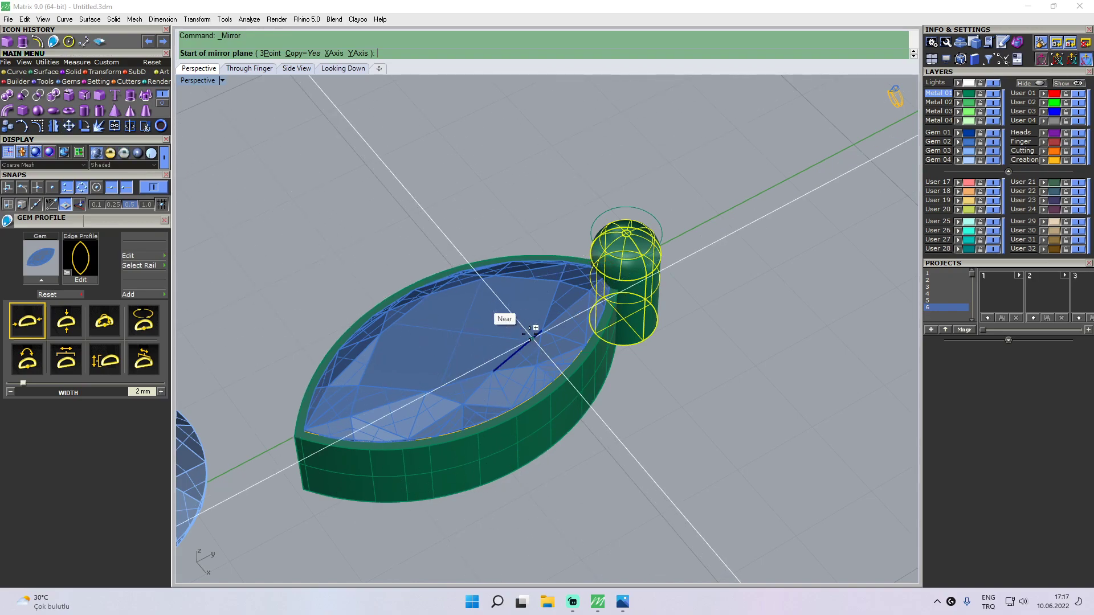
{"action": "left_click", "coordinate": [351, 69]}
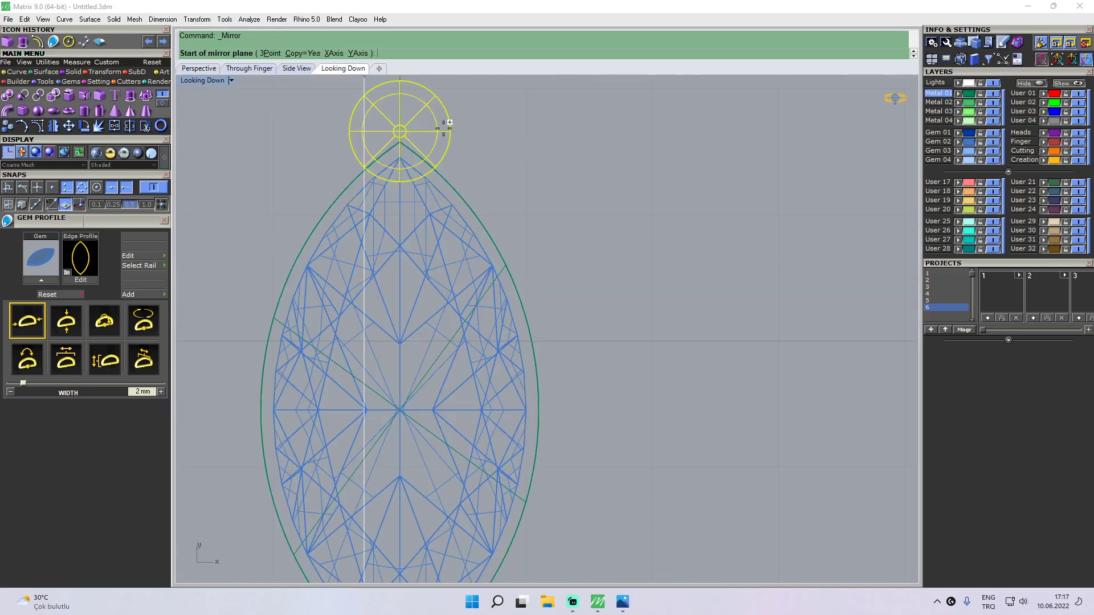
{"action": "scroll", "coordinate": [589, 308], "scroll_direction": "up", "scroll_amount": 3}
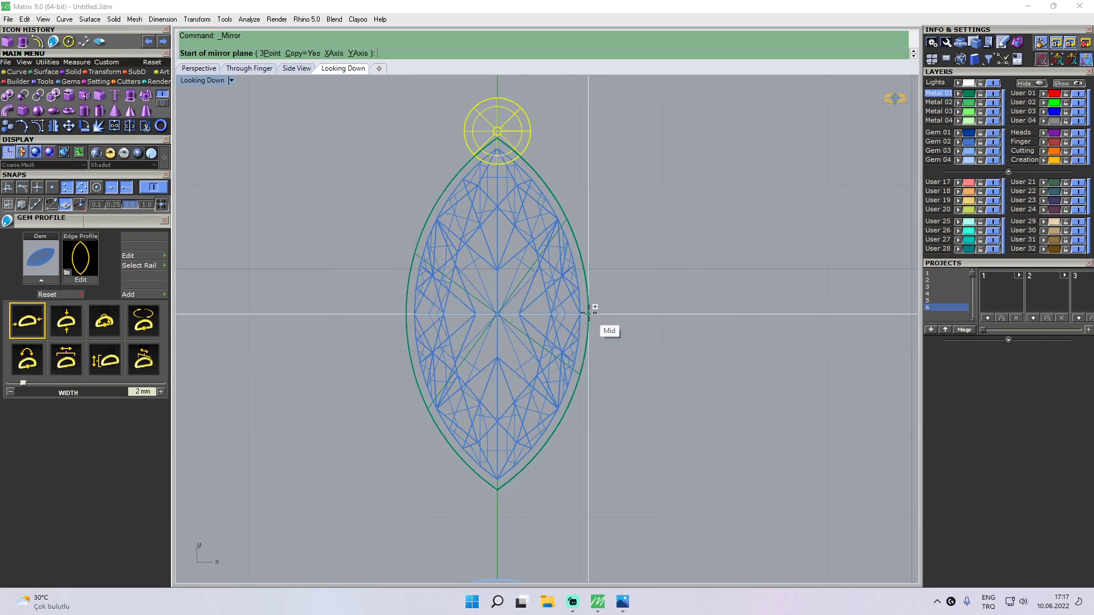
{"action": "scroll", "coordinate": [497, 315], "scroll_direction": "up", "scroll_amount": 2}
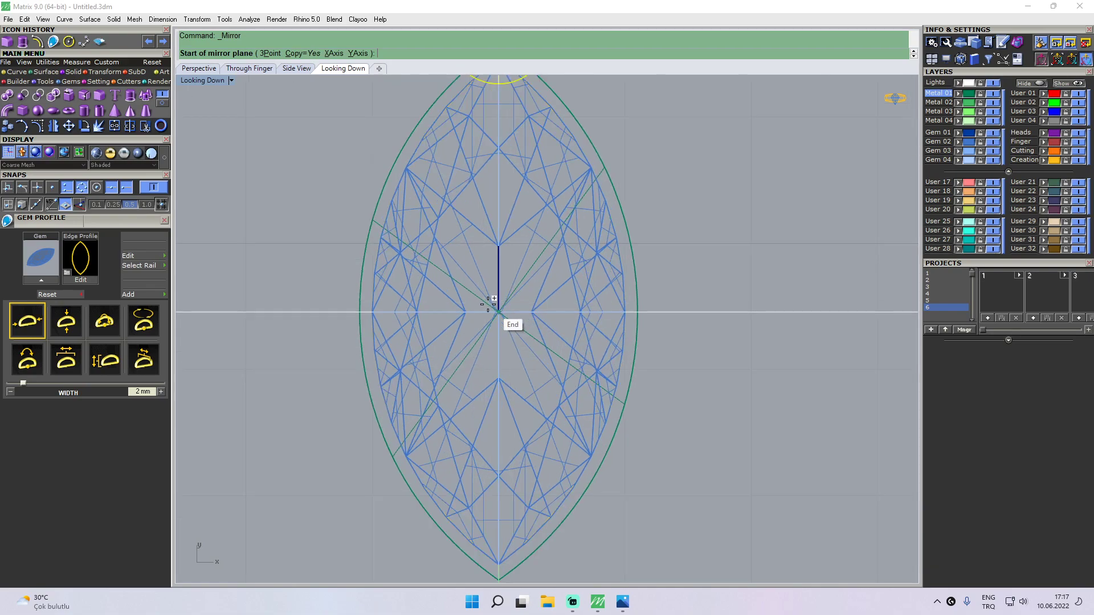
{"action": "scroll", "coordinate": [541, 317], "scroll_direction": "down", "scroll_amount": 2}
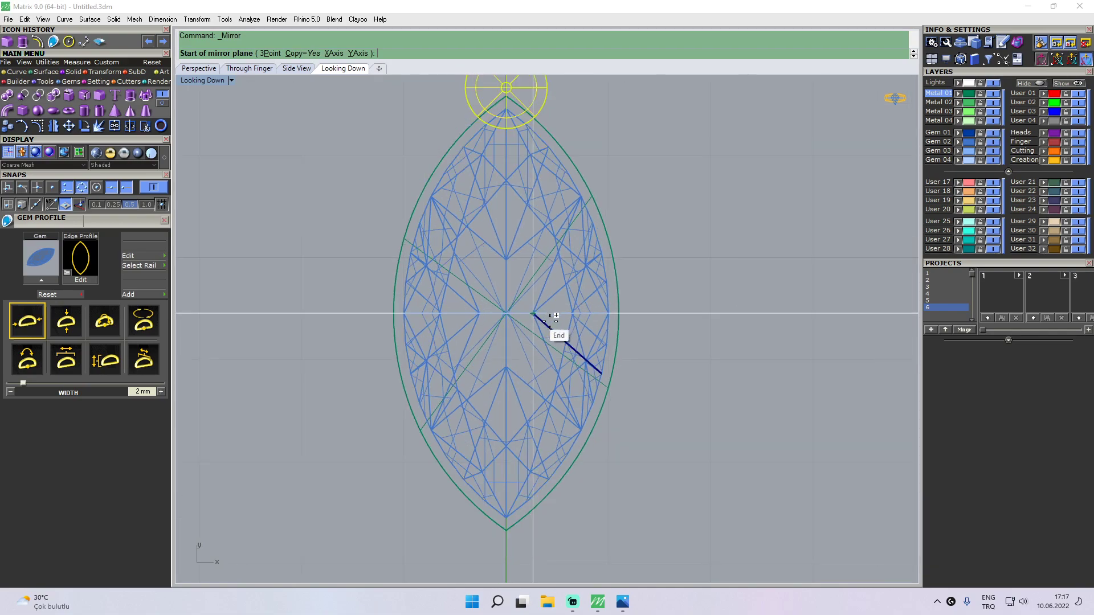
{"action": "left_click", "coordinate": [619, 313]}
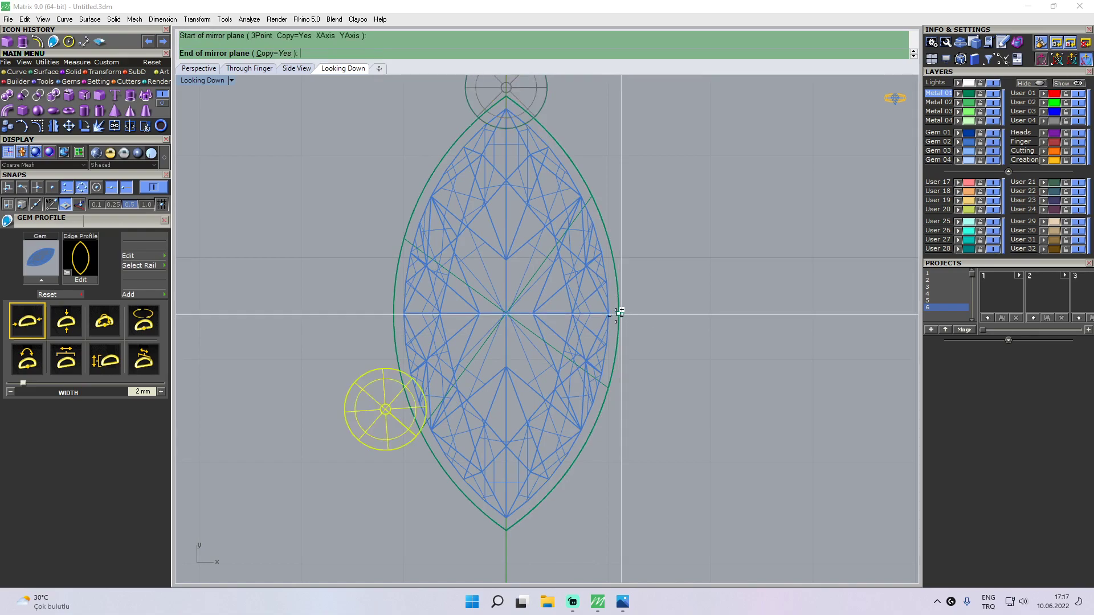
{"action": "left_click", "coordinate": [393, 314]}
{"action": "left_click", "coordinate": [199, 68]}
{"action": "right_click_drag", "start_coordinate": [473, 205], "coordinate": [501, 190]}
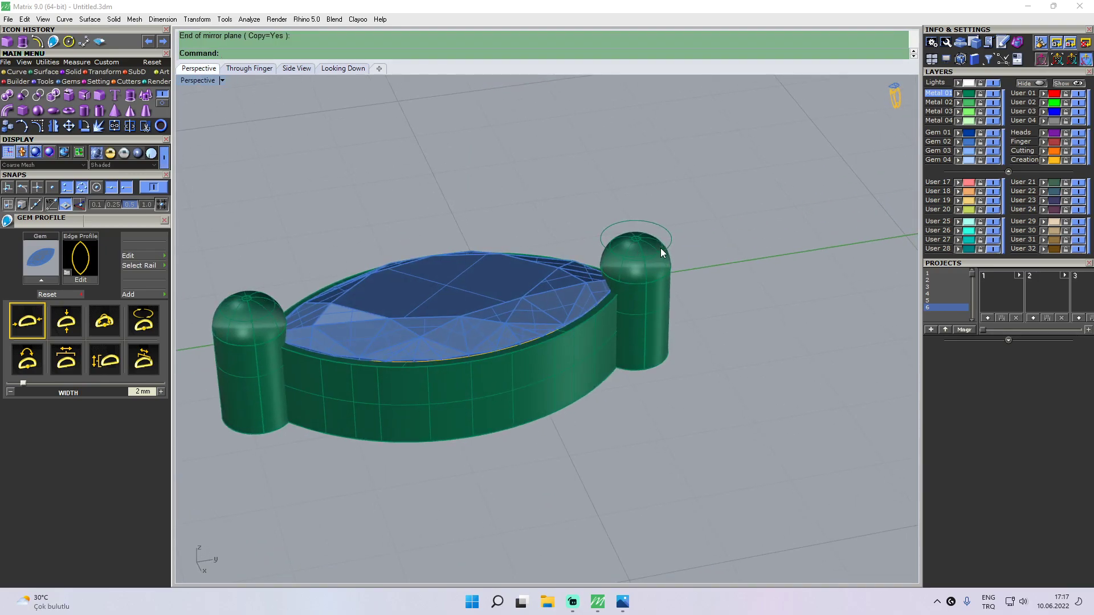
{"action": "right_click_drag", "start_coordinate": [419, 283], "coordinate": [546, 344]}
{"action": "scroll", "coordinate": [597, 456], "scroll_direction": "up", "scroll_amount": 2}
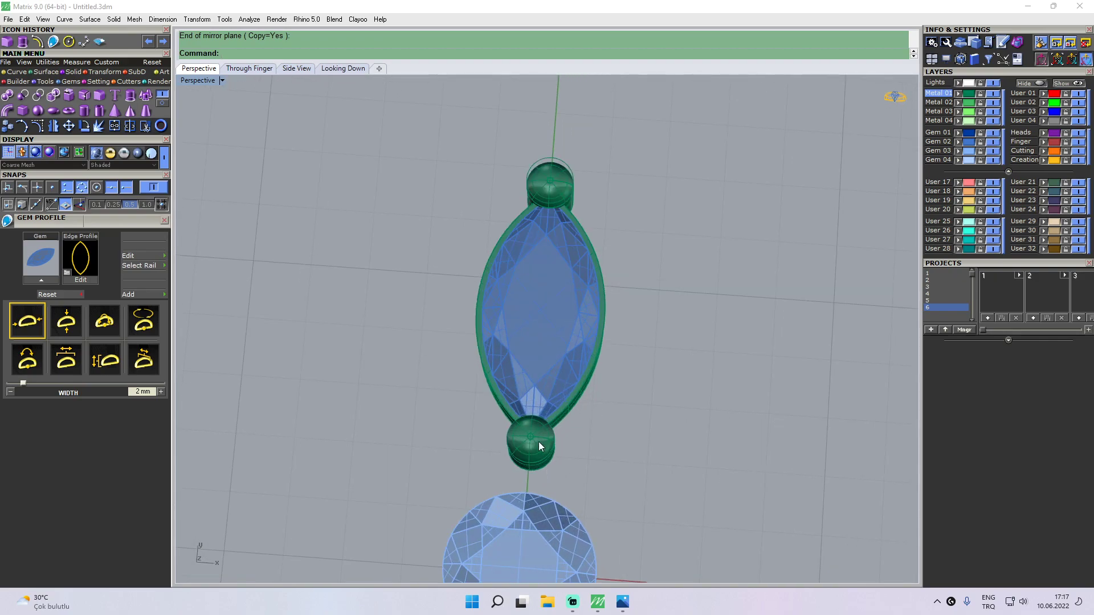
{"action": "right_click_drag", "start_coordinate": [562, 296], "coordinate": [486, 241]}
{"action": "scroll", "coordinate": [431, 265], "scroll_direction": "up", "scroll_amount": 2}
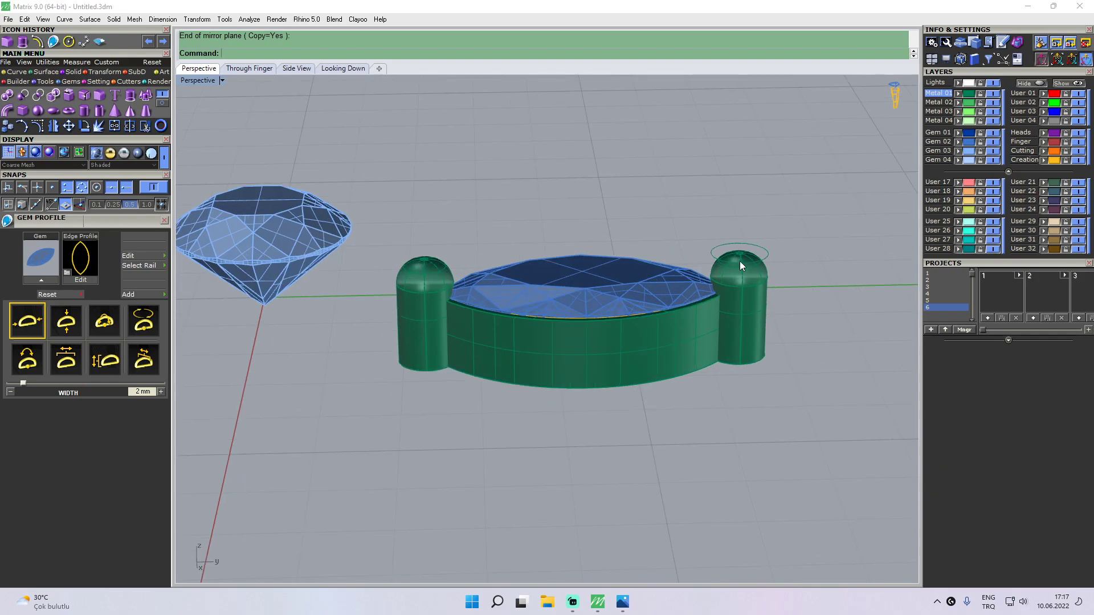
- Delete the mirrored prong at the marquise tip nearest the round diamond
{"action": "left_click", "coordinate": [764, 292]}
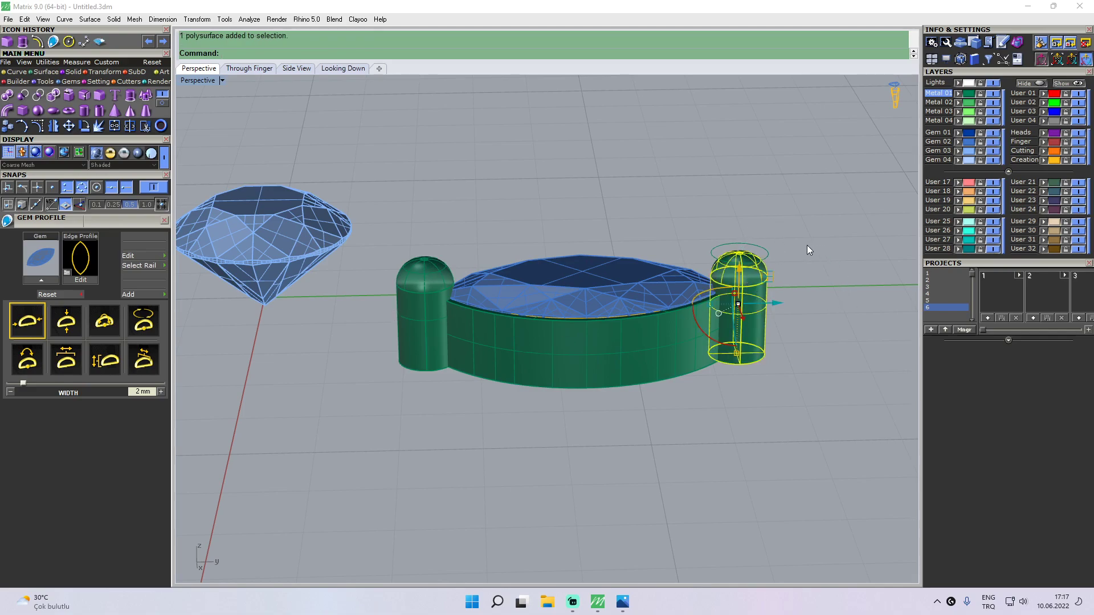
{"action": "left_click", "coordinate": [755, 246]}
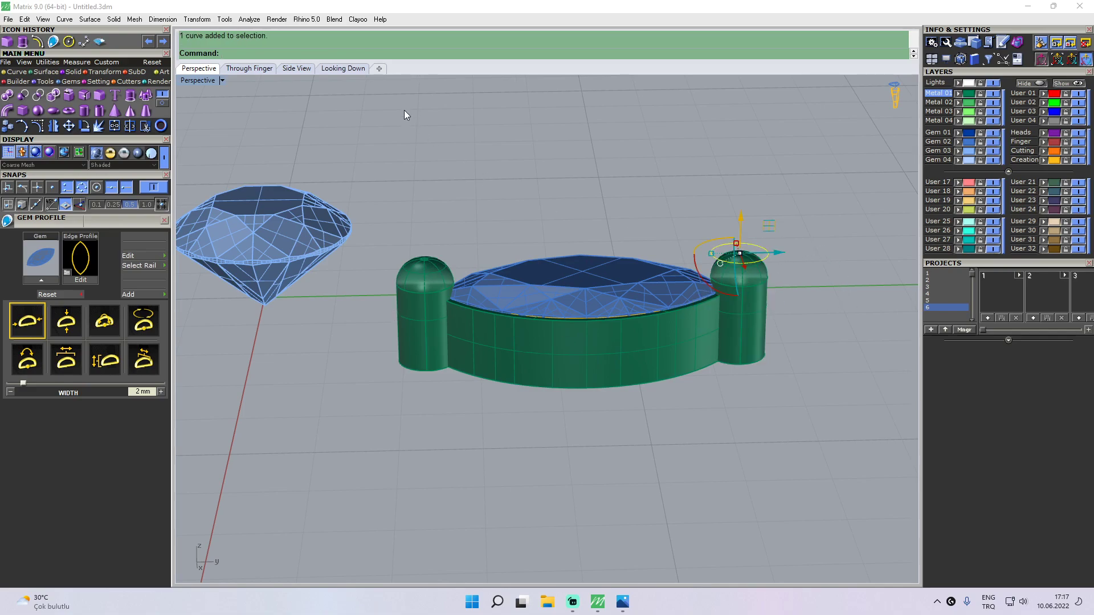
{"action": "left_click", "coordinate": [477, 121]}
{"action": "left_click", "coordinate": [436, 271]}
{"action": "key", "text": "Delete"}
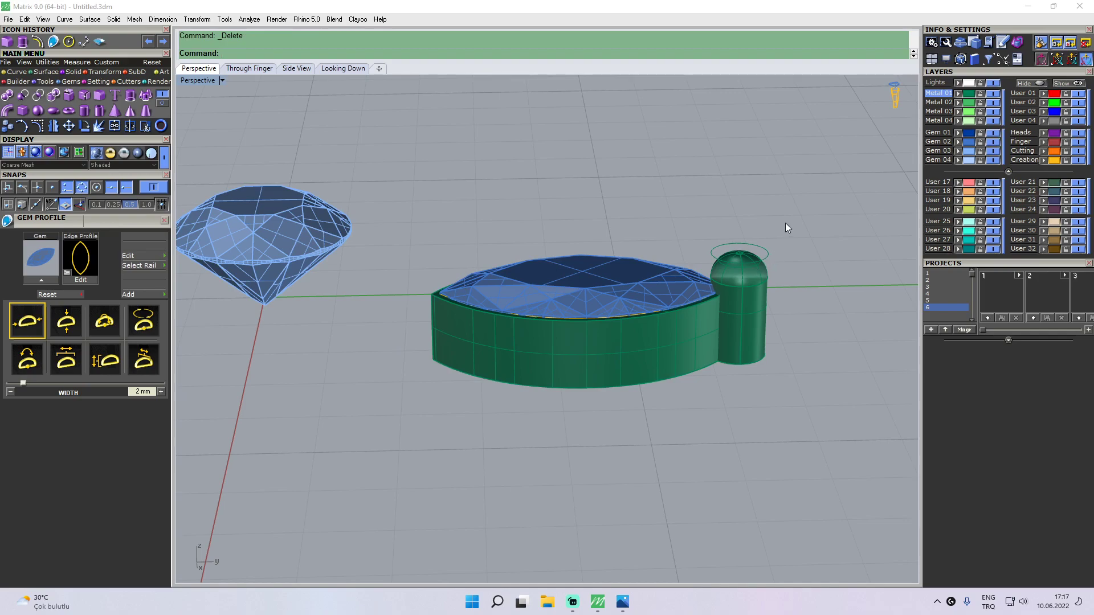
- Mirror the remaining domed prong together with its circle across the marquise's short centre line to the opposite tip
{"action": "left_click_drag", "start_coordinate": [763, 276], "coordinate": [763, 276]}
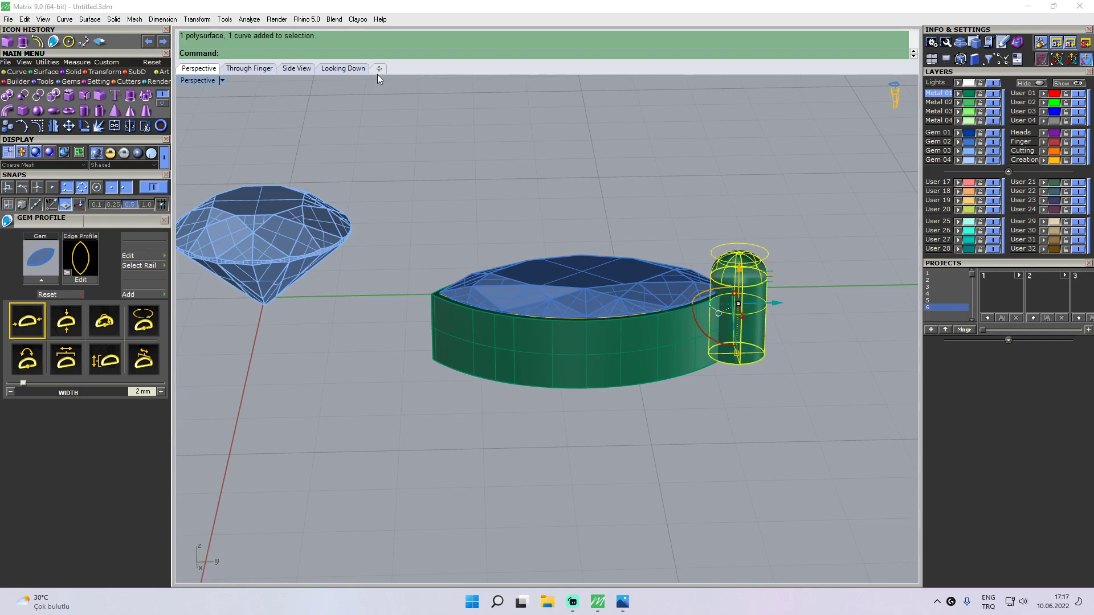
{"action": "left_click", "coordinate": [354, 69]}
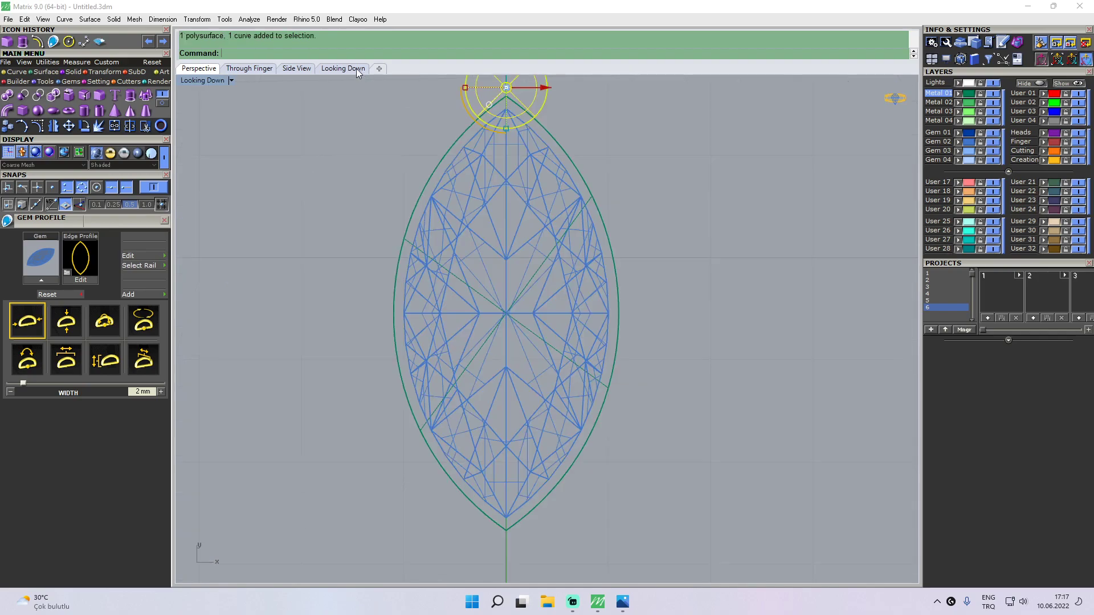
{"action": "left_click", "coordinate": [52, 126]}
{"action": "left_click", "coordinate": [620, 314]}
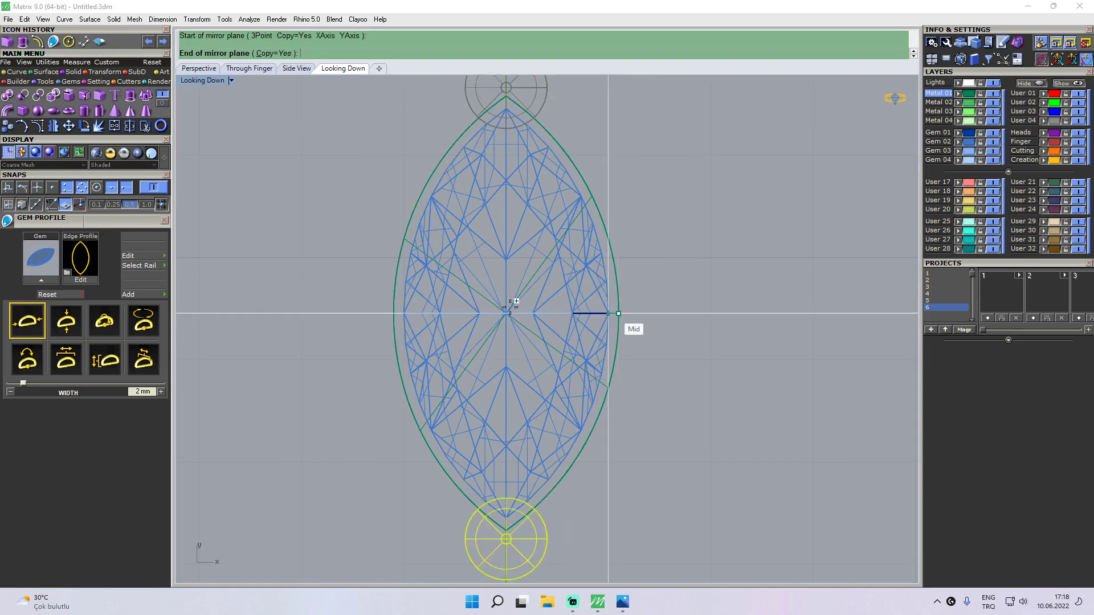
{"action": "left_click", "coordinate": [393, 314]}
{"action": "left_click", "coordinate": [200, 69]}
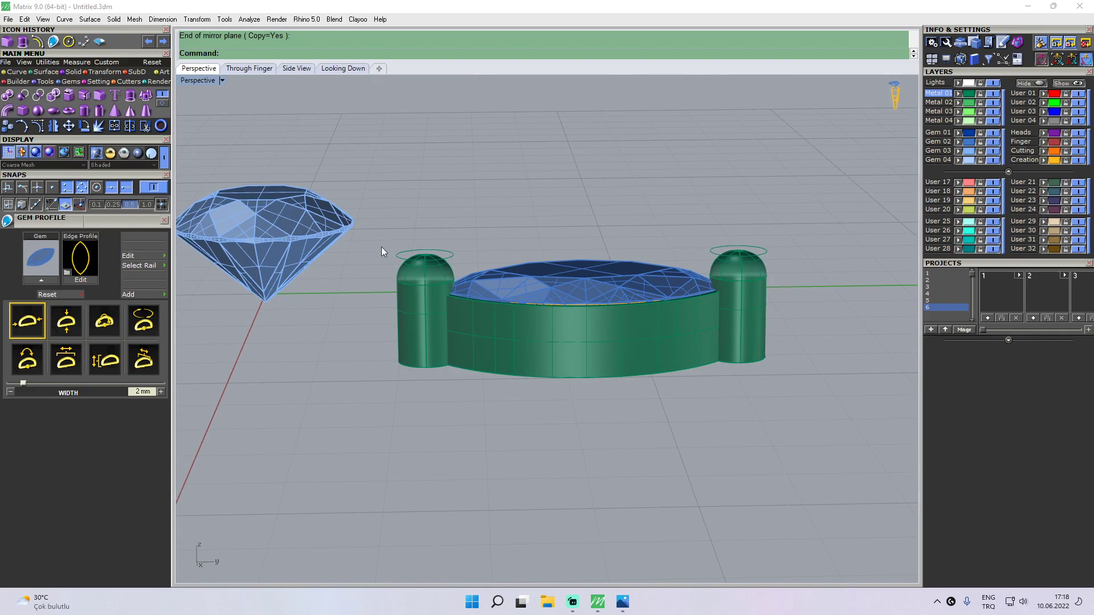
- Move the complete marquise setting along its long axis toward the round diamond until the nearer prong slightly overlaps the diamond's edge
{"action": "left_click", "coordinate": [306, 221]}
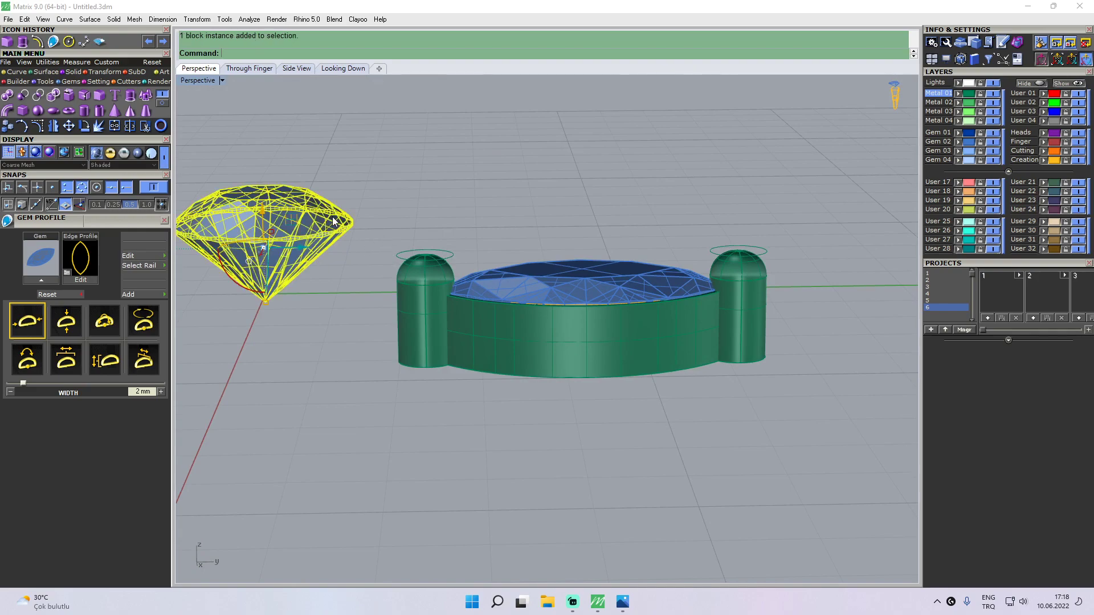
{"action": "left_click", "coordinate": [448, 255]}
{"action": "left_click", "coordinate": [435, 156]}
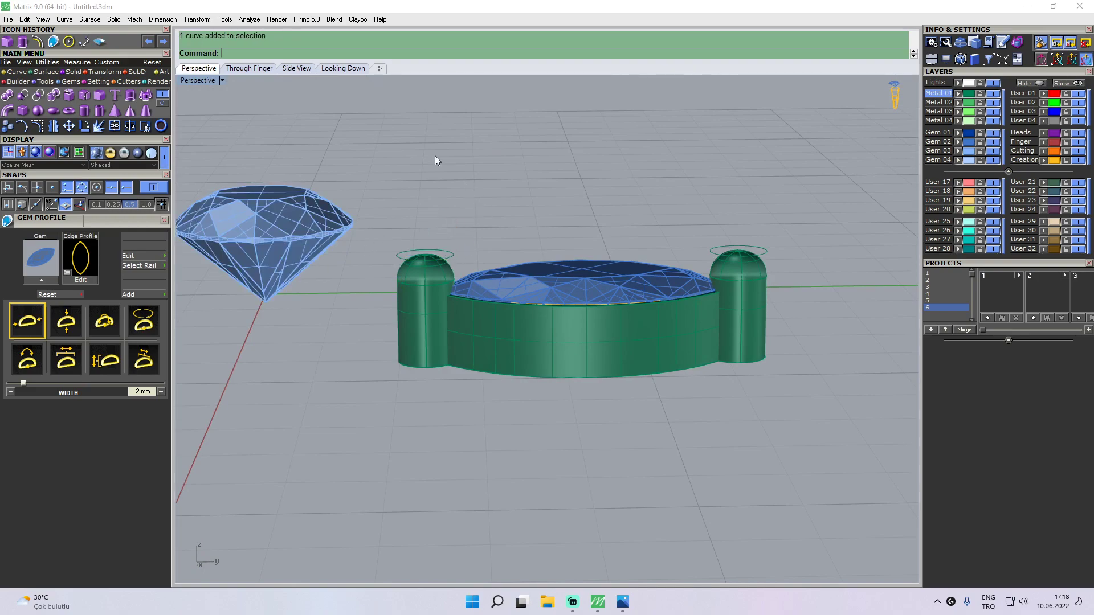
{"action": "left_click", "coordinate": [356, 69]}
{"action": "scroll", "coordinate": [428, 142], "scroll_direction": "down", "scroll_amount": 3}
{"action": "scroll", "coordinate": [372, 126], "scroll_direction": "up", "scroll_amount": 1}
{"action": "left_click_drag", "start_coordinate": [350, 108], "coordinate": [591, 426]}
{"action": "right_click_drag", "start_coordinate": [500, 232], "coordinate": [538, 194]}
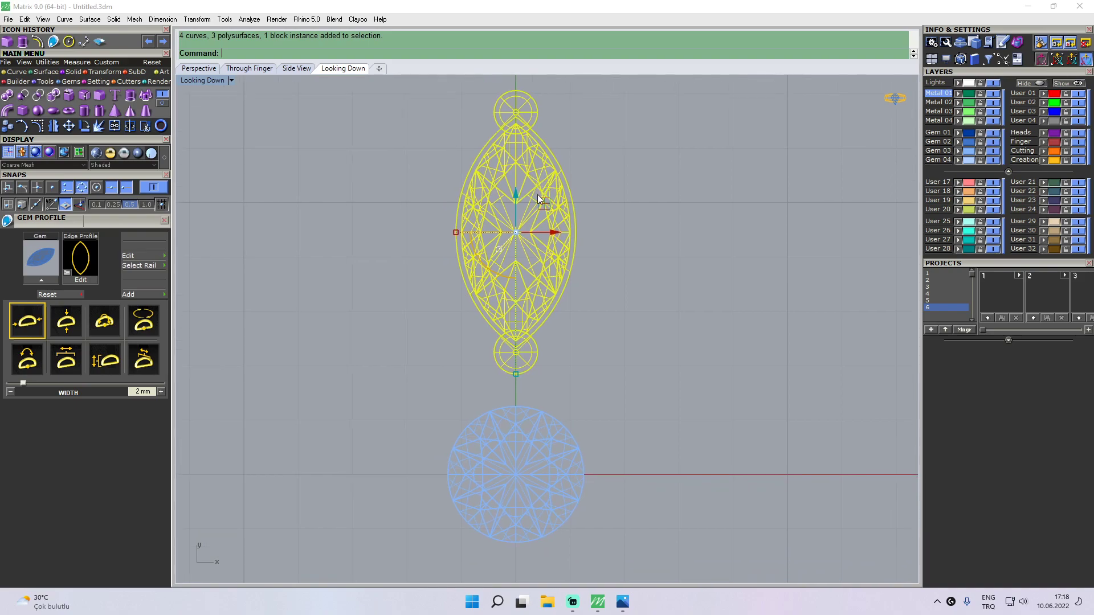
{"action": "left_click_drag", "start_coordinate": [515, 191], "coordinate": [526, 231]}
{"action": "left_click", "coordinate": [638, 285]}
{"action": "scroll", "coordinate": [538, 419], "scroll_direction": "up", "scroll_amount": 3}
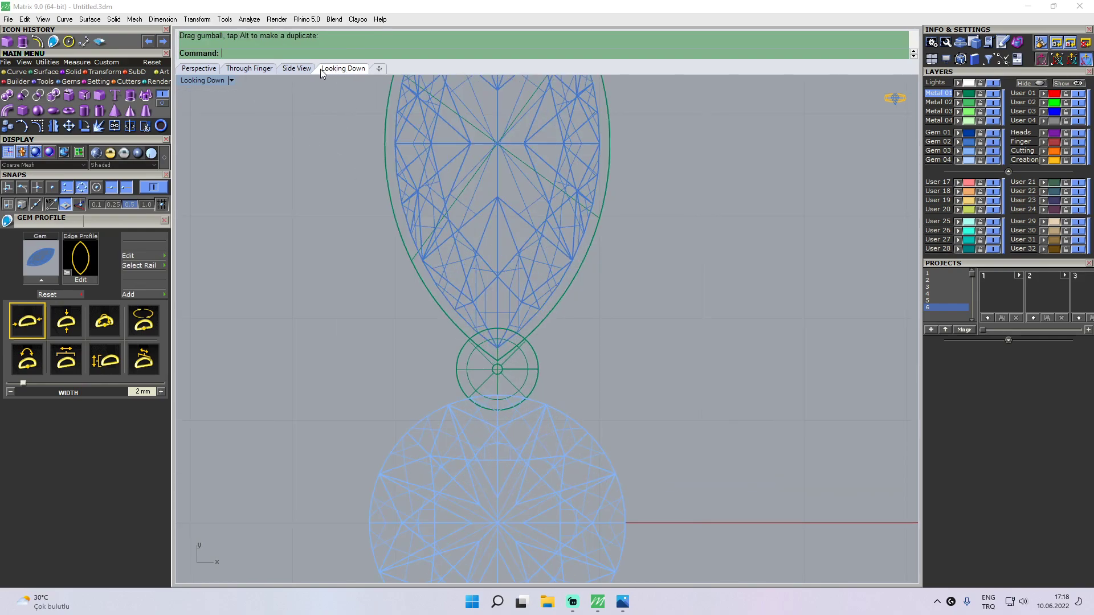
{"action": "left_click", "coordinate": [523, 371]}
{"action": "left_click", "coordinate": [529, 427]}
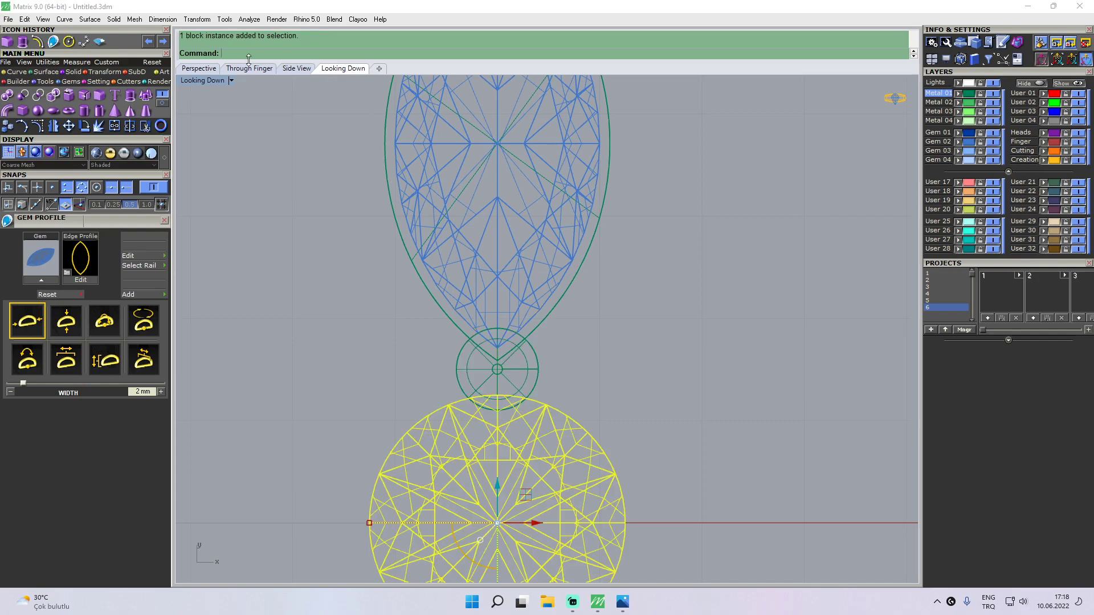
{"action": "left_click", "coordinate": [206, 68]}
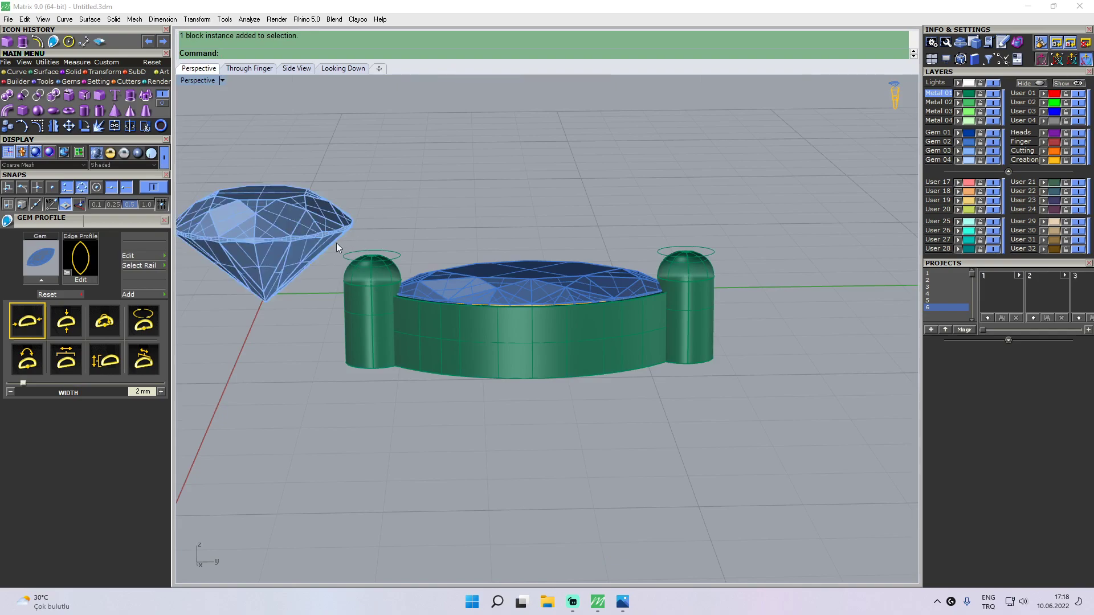
{"action": "right_click_drag", "start_coordinate": [334, 244], "coordinate": [418, 241], "text": "shift"}
{"action": "right_click_drag", "start_coordinate": [289, 111], "coordinate": [386, 84]}
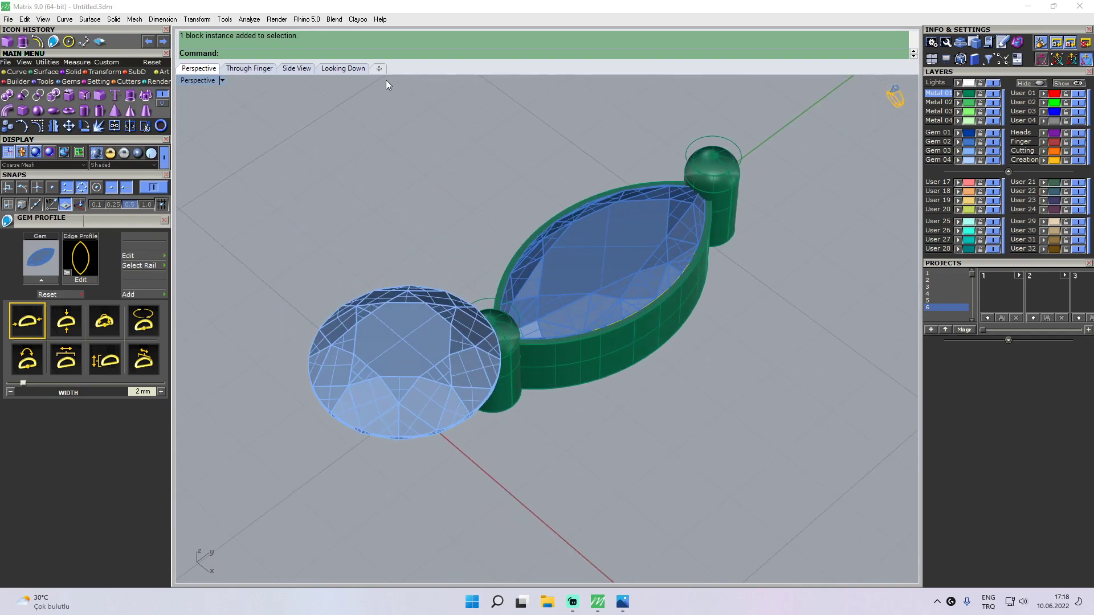
- Group the marquise gem, block, prongs and curves, and check which objects the group contains
{"action": "left_click", "coordinate": [352, 68]}
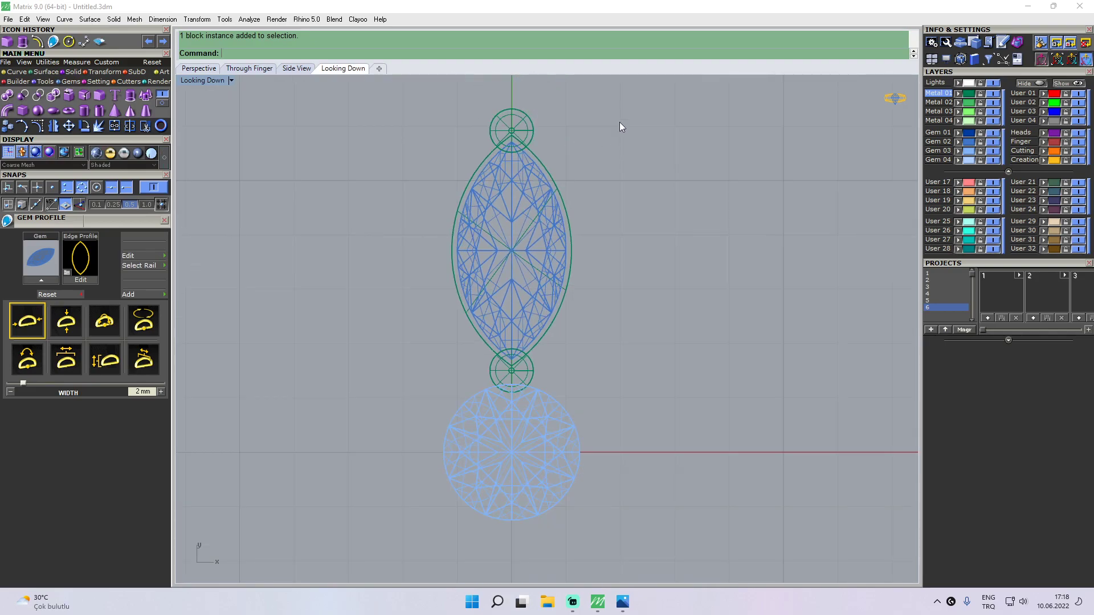
{"action": "left_click_drag", "start_coordinate": [436, 366], "coordinate": [437, 366]}
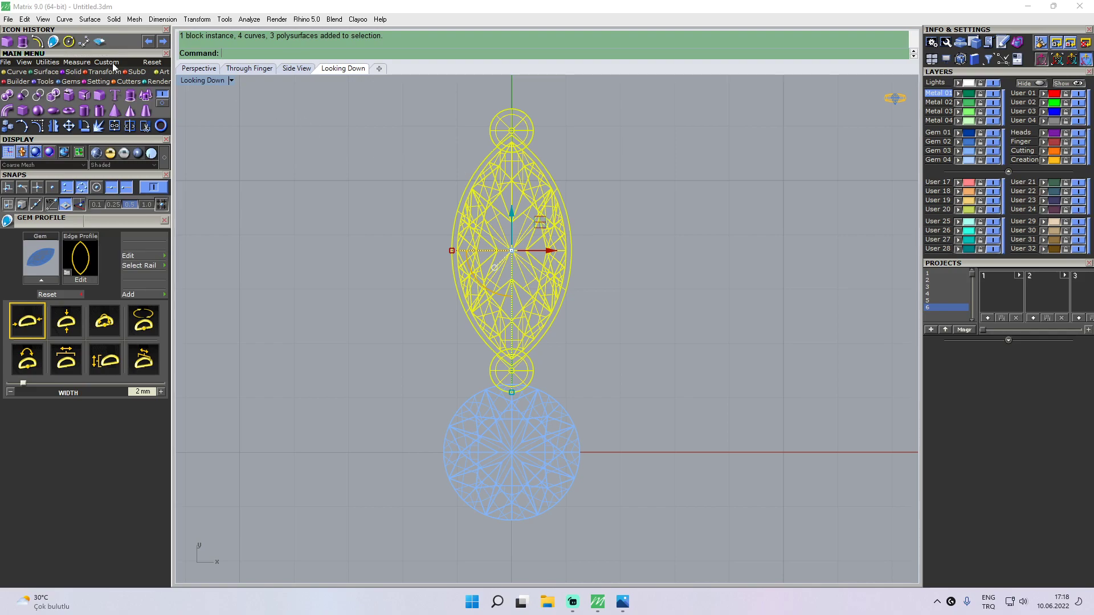
{"action": "left_click", "coordinate": [47, 61]}
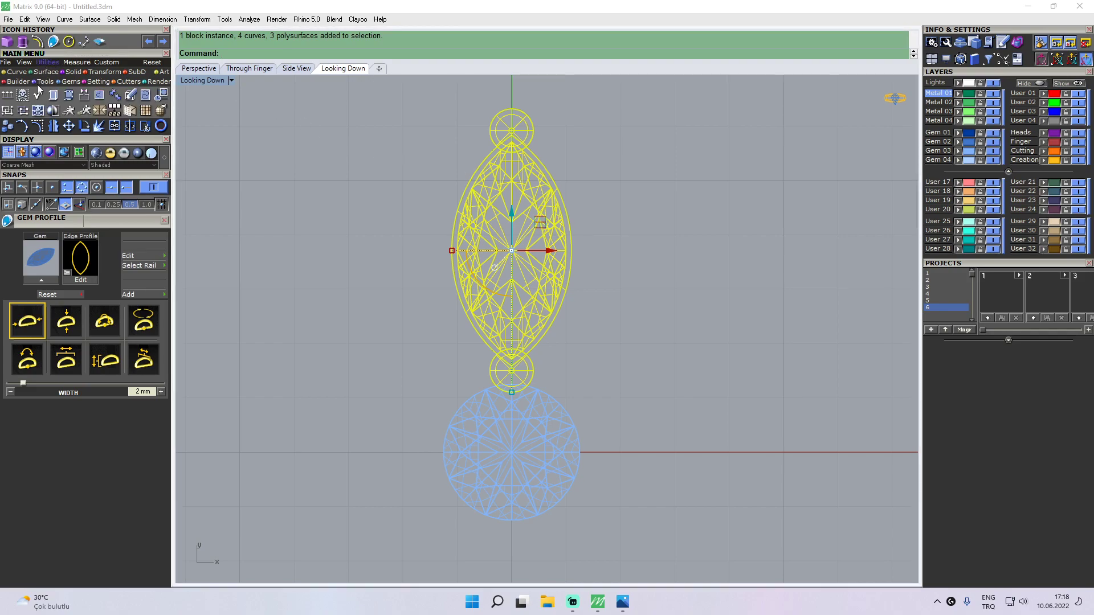
{"action": "left_click", "coordinate": [11, 114]}
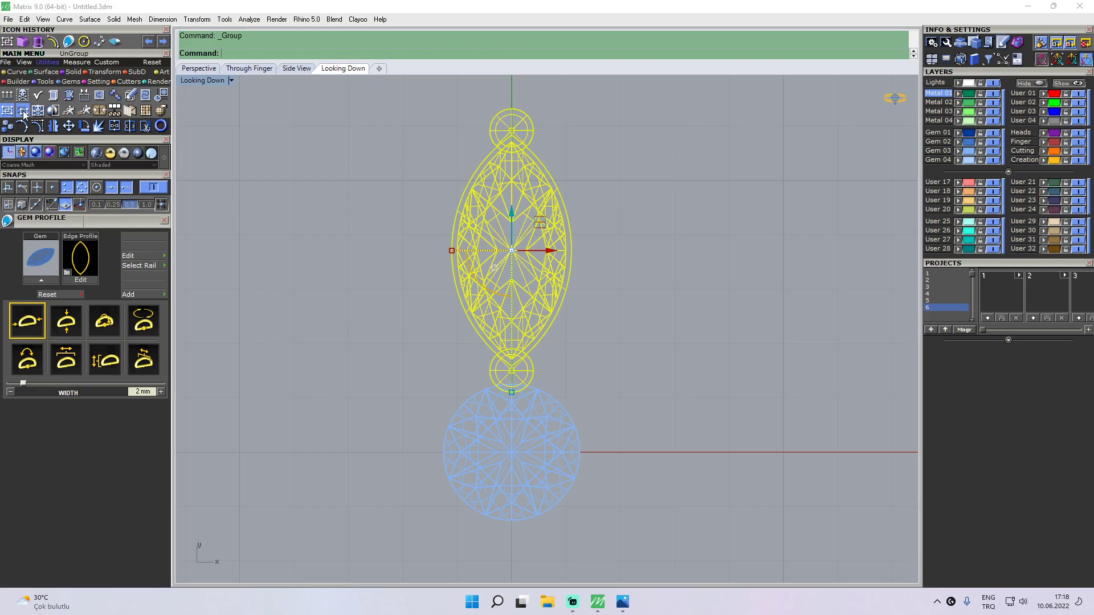
{"action": "left_click", "coordinate": [486, 145]}
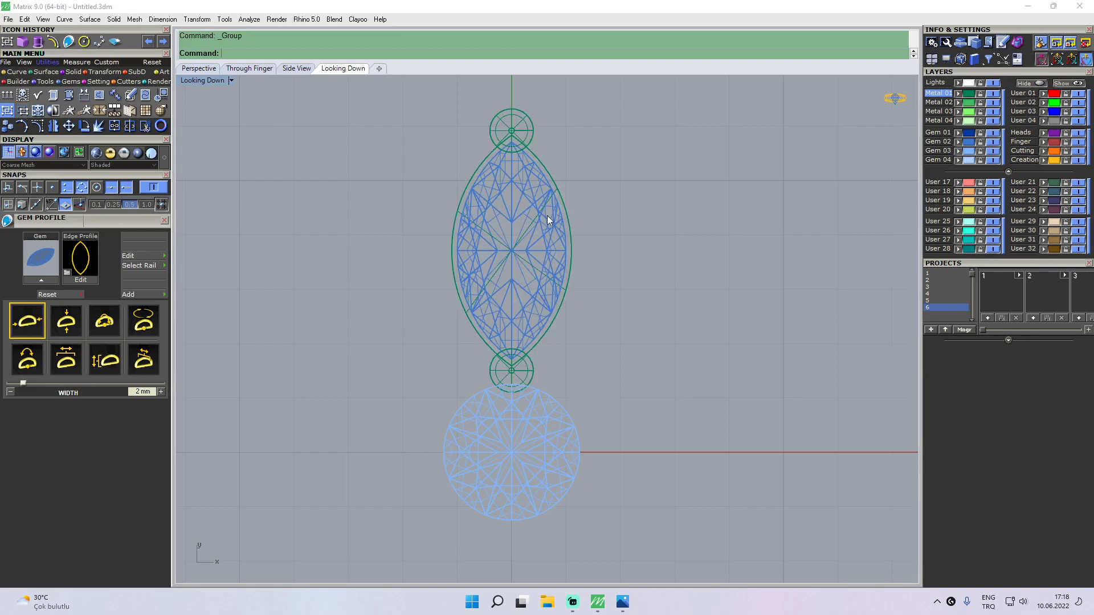
{"action": "left_click", "coordinate": [520, 112]}
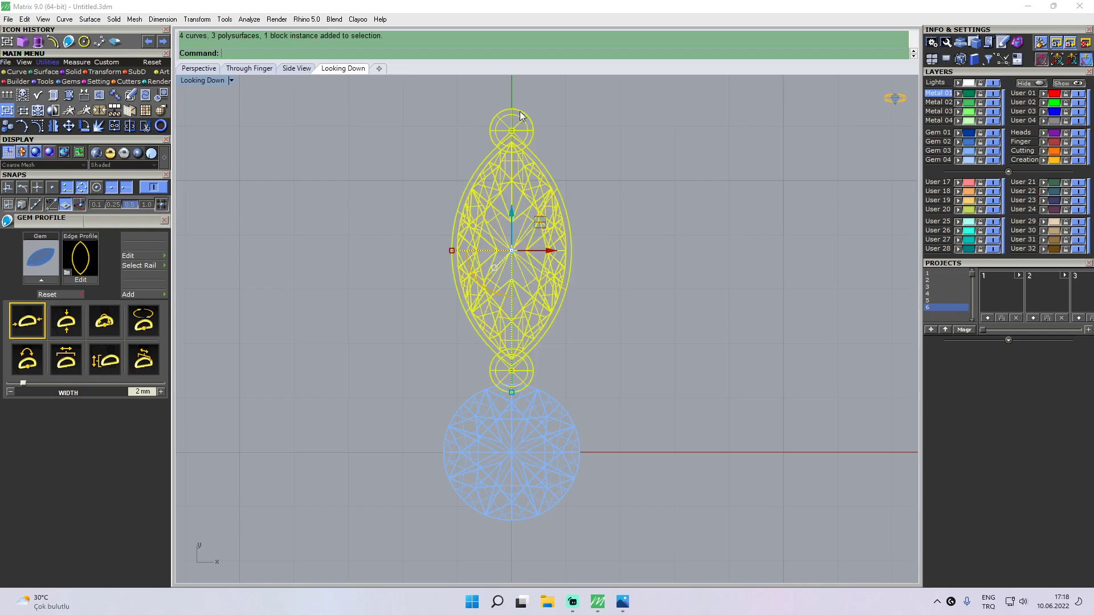
{"action": "left_click", "coordinate": [525, 311]}
{"action": "left_click_drag", "start_coordinate": [185, 38], "coordinate": [198, 38]}
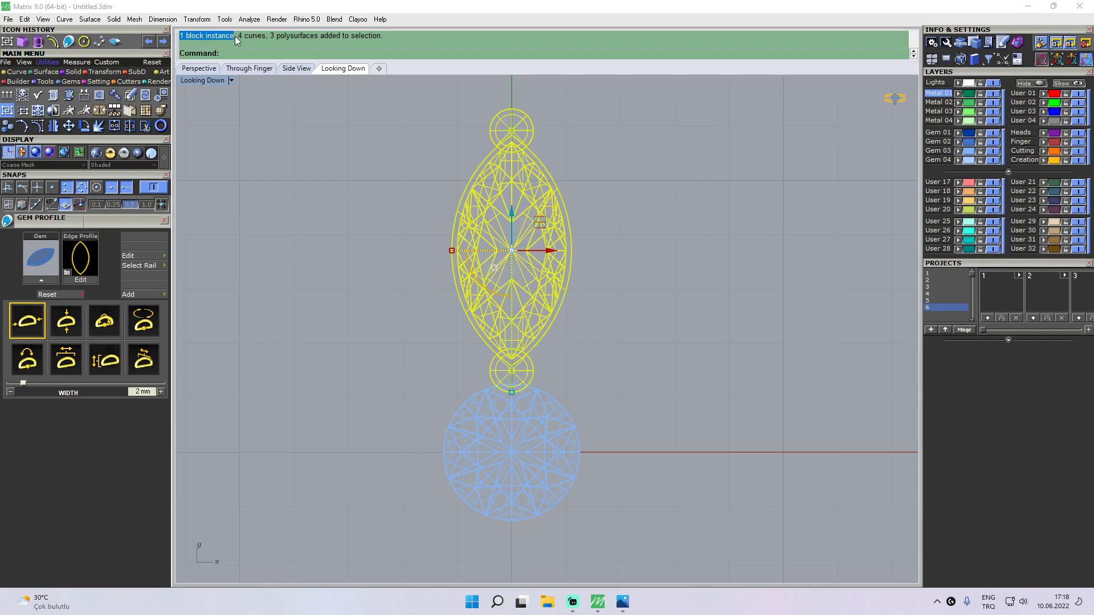
{"action": "left_click_drag", "start_coordinate": [239, 37], "coordinate": [265, 38]}
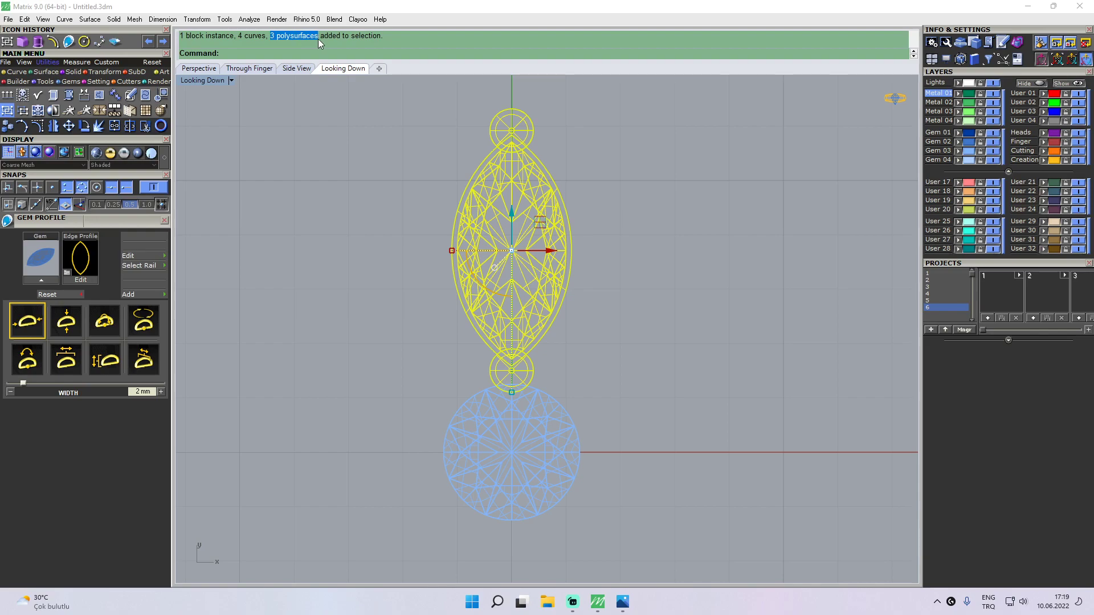
{"action": "left_click", "coordinate": [390, 149]}
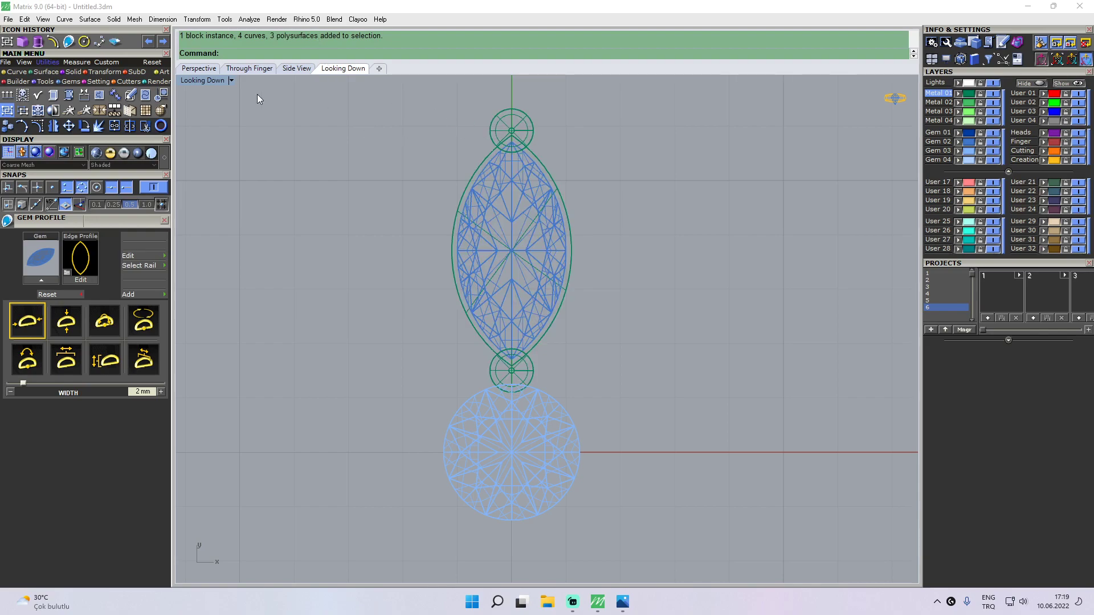
- Polar array the grouped marquise setting around the origin with 10 items over a full 360 degrees
{"action": "left_click", "coordinate": [519, 181]}
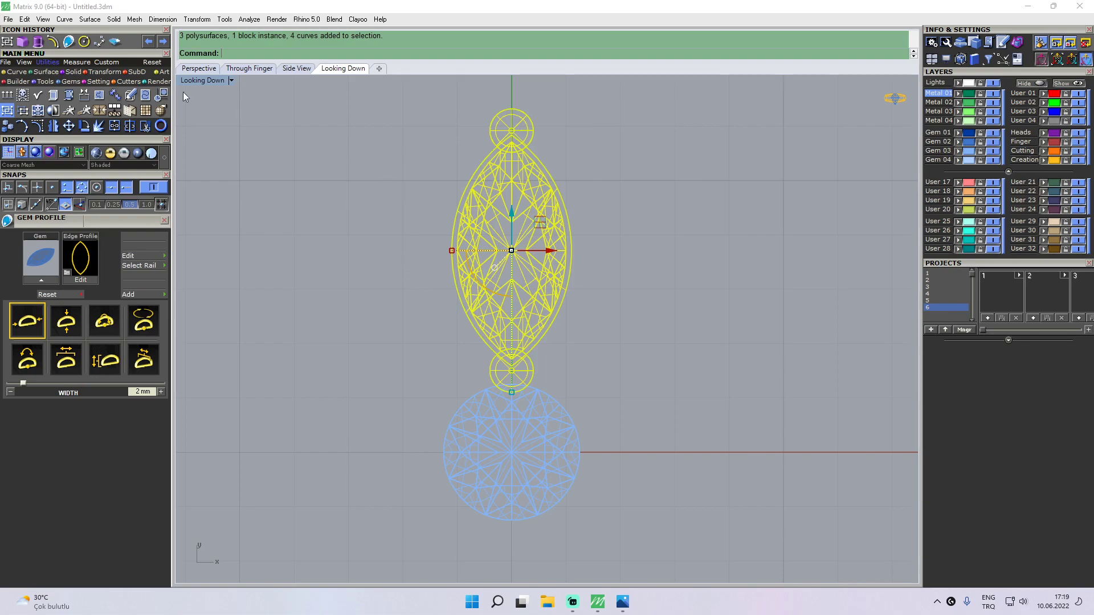
{"action": "left_click", "coordinate": [109, 72]}
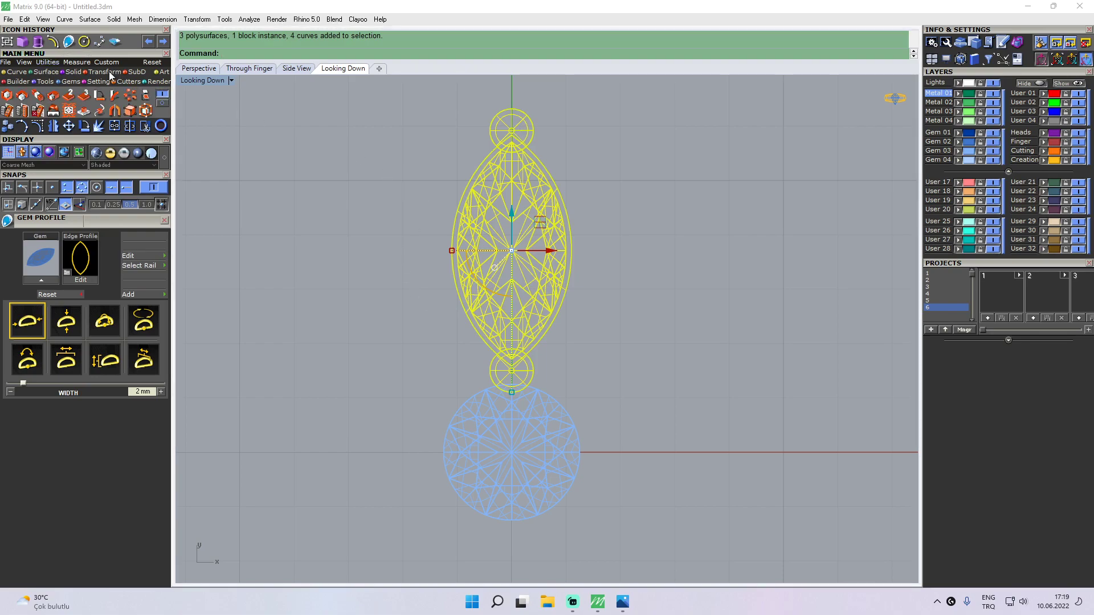
{"action": "left_click", "coordinate": [132, 97]}
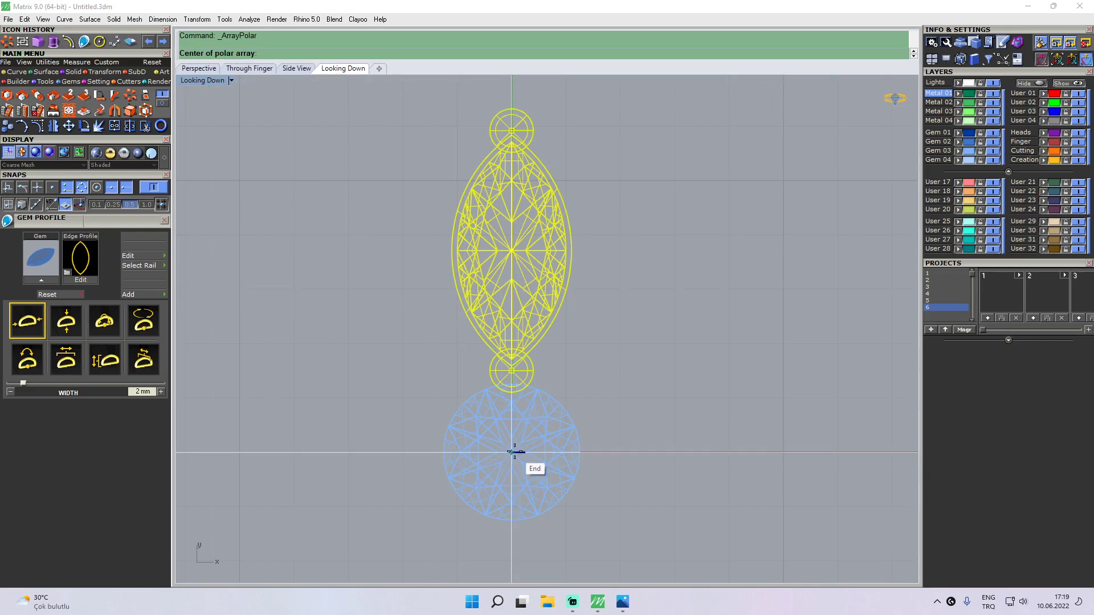
{"action": "type", "text": "0"}
{"action": "key", "text": "Return"}
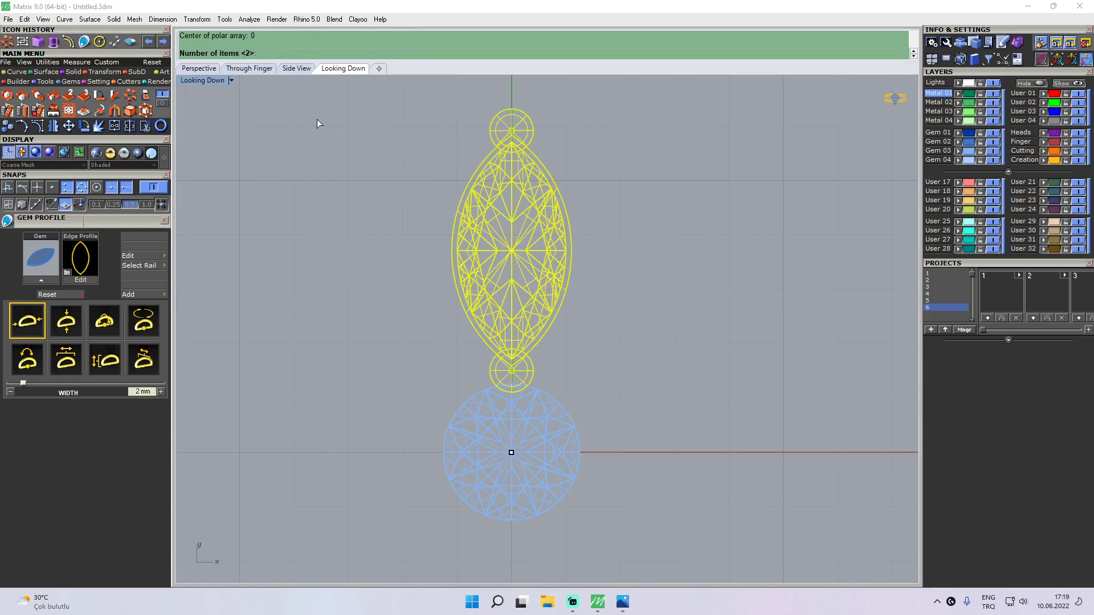
{"action": "type", "text": "10"}
{"action": "key", "text": "Return"}
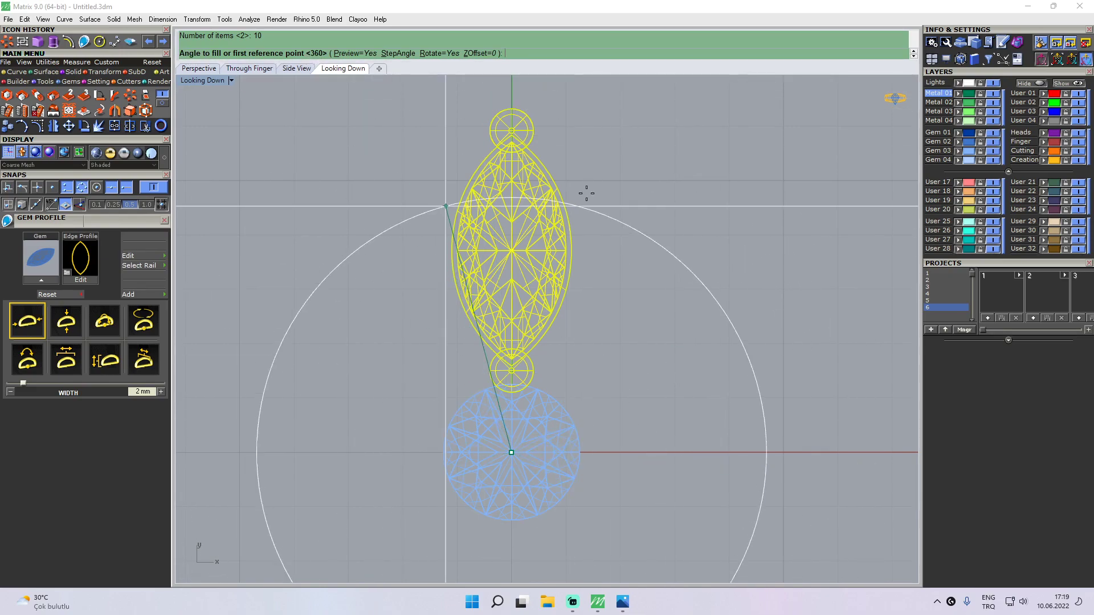
{"action": "key", "text": "Return"}
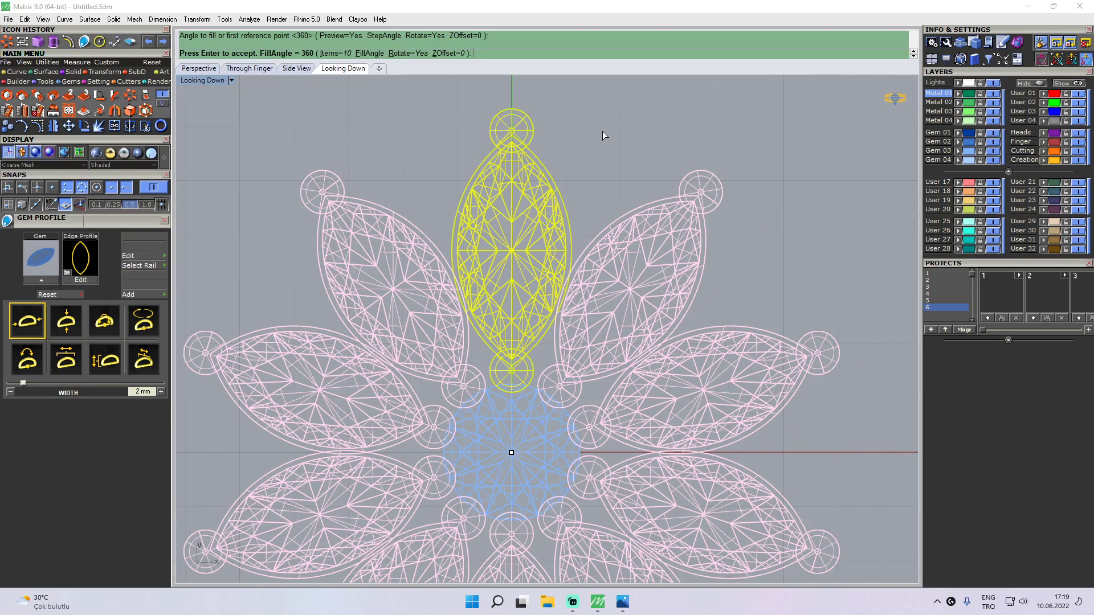
{"action": "key", "text": "Return"}
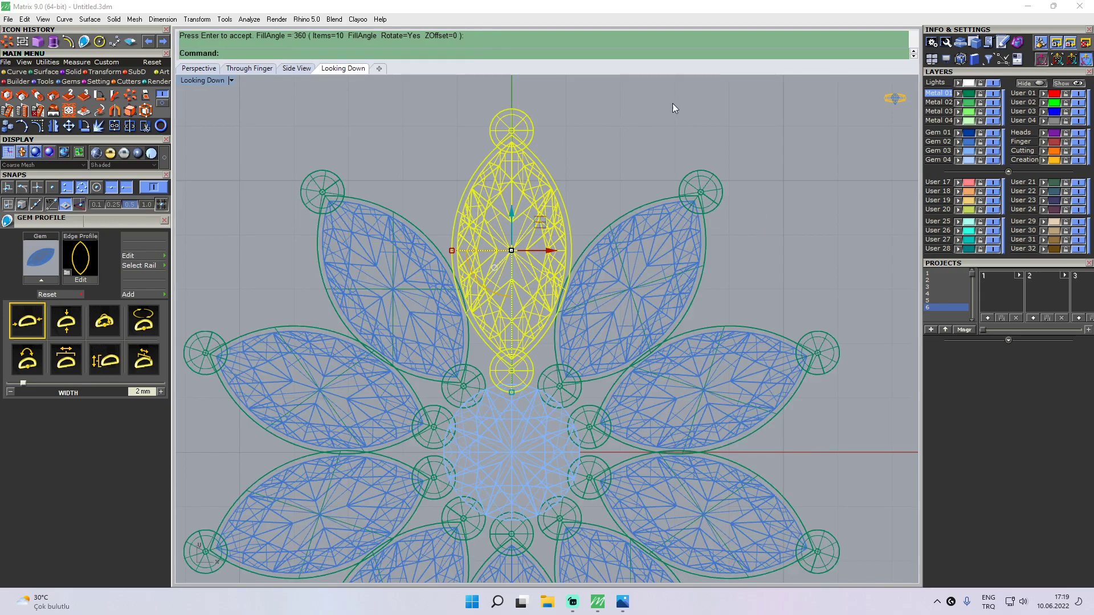
{"action": "key", "text": "Escape"}
- Examine from above how the outlines of neighbouring marquise settings meet along their long sides, selecting adjacent groups to tell them apart
{"action": "scroll", "coordinate": [477, 308], "scroll_direction": "up", "scroll_amount": 1}
{"action": "scroll", "coordinate": [468, 284], "scroll_direction": "up", "scroll_amount": 2}
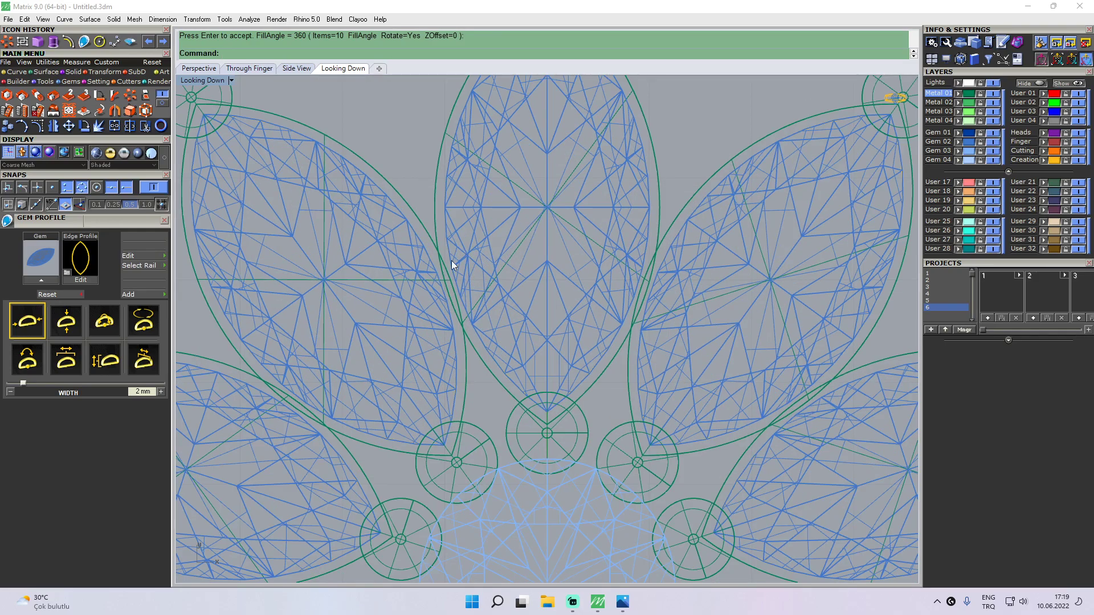
{"action": "scroll", "coordinate": [456, 254], "scroll_direction": "up", "scroll_amount": 2}
{"action": "scroll", "coordinate": [435, 181], "scroll_direction": "up", "scroll_amount": 1}
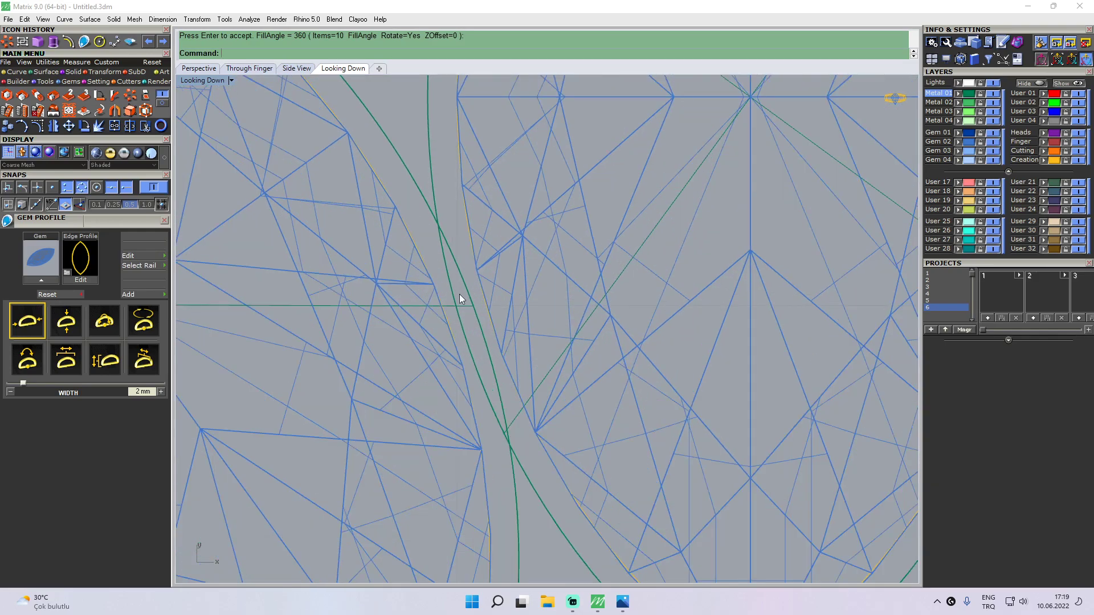
{"action": "left_click", "coordinate": [451, 254]}
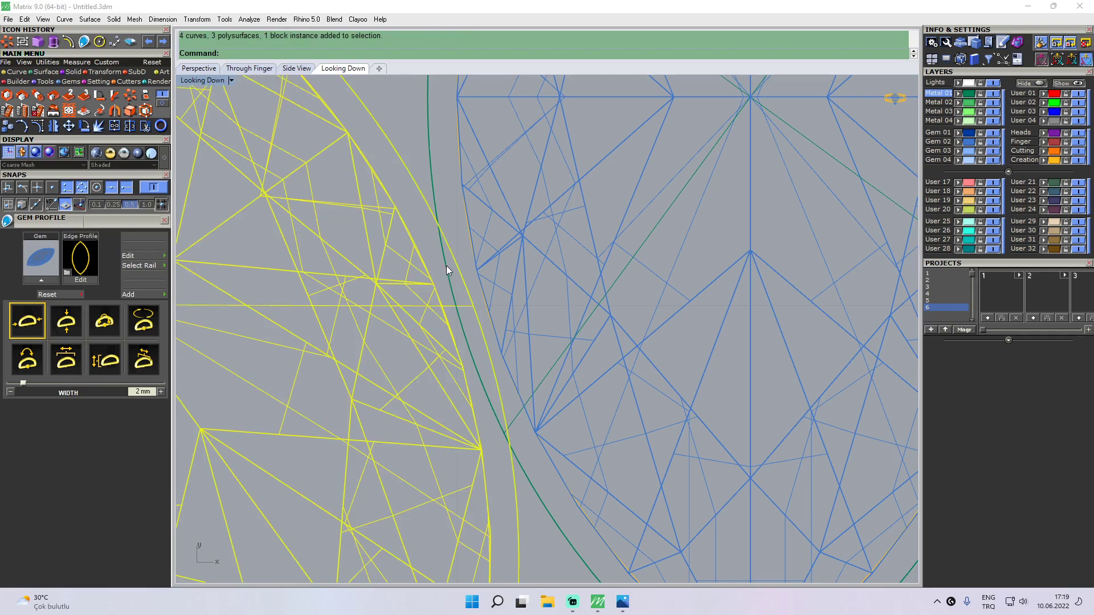
{"action": "left_click", "coordinate": [446, 265]}
{"action": "left_click", "coordinate": [449, 243]}
{"action": "left_click", "coordinate": [443, 251]}
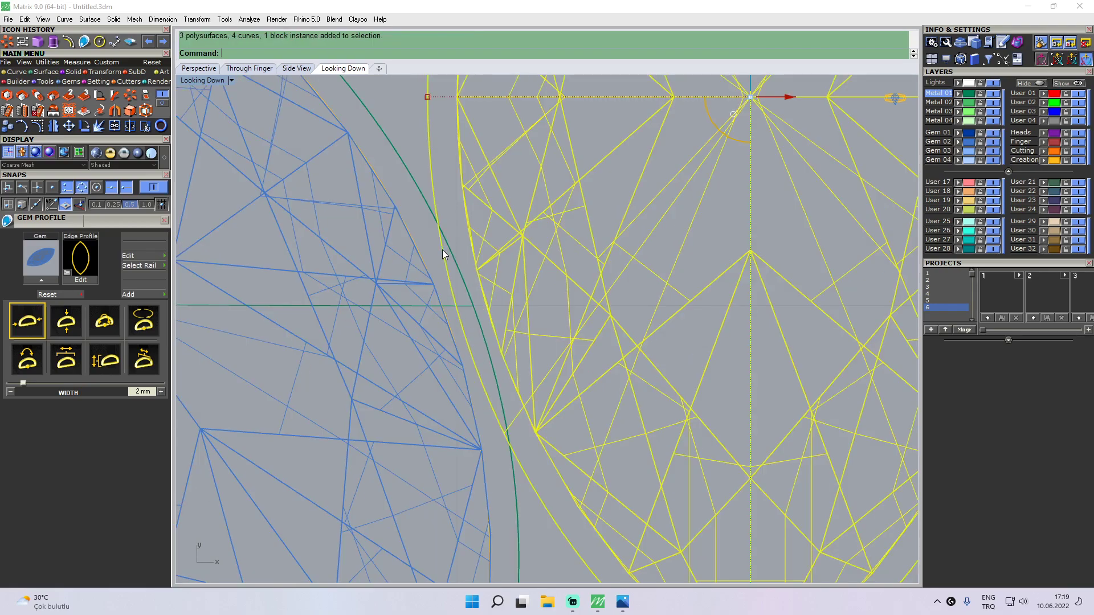
{"action": "scroll", "coordinate": [428, 162], "scroll_direction": "down", "scroll_amount": 1}
{"action": "key", "text": "Escape"}
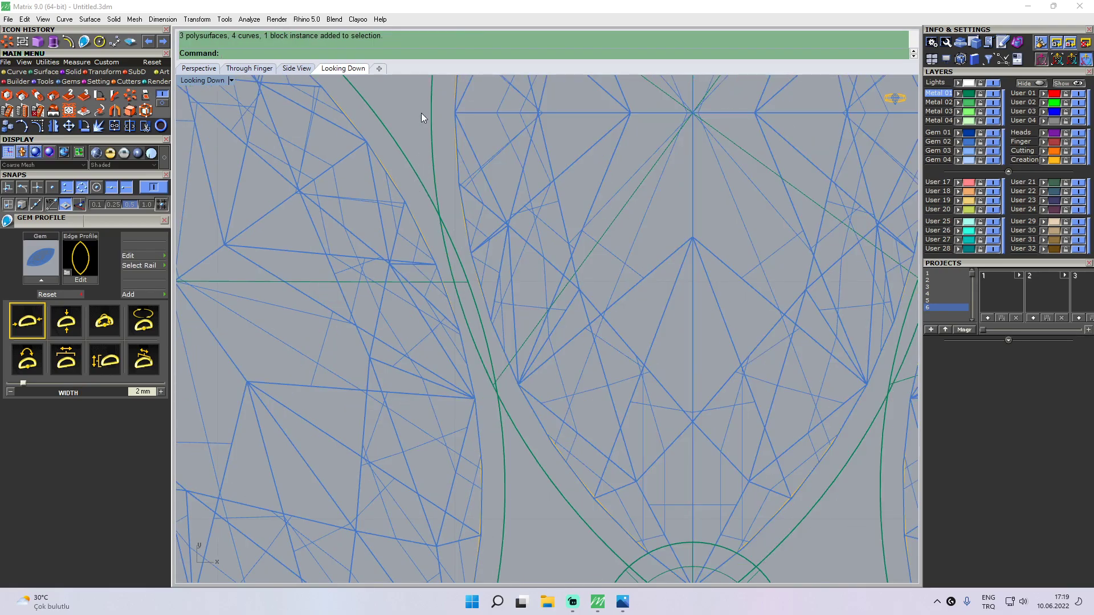
{"action": "scroll", "coordinate": [424, 157], "scroll_direction": "down", "scroll_amount": 3}
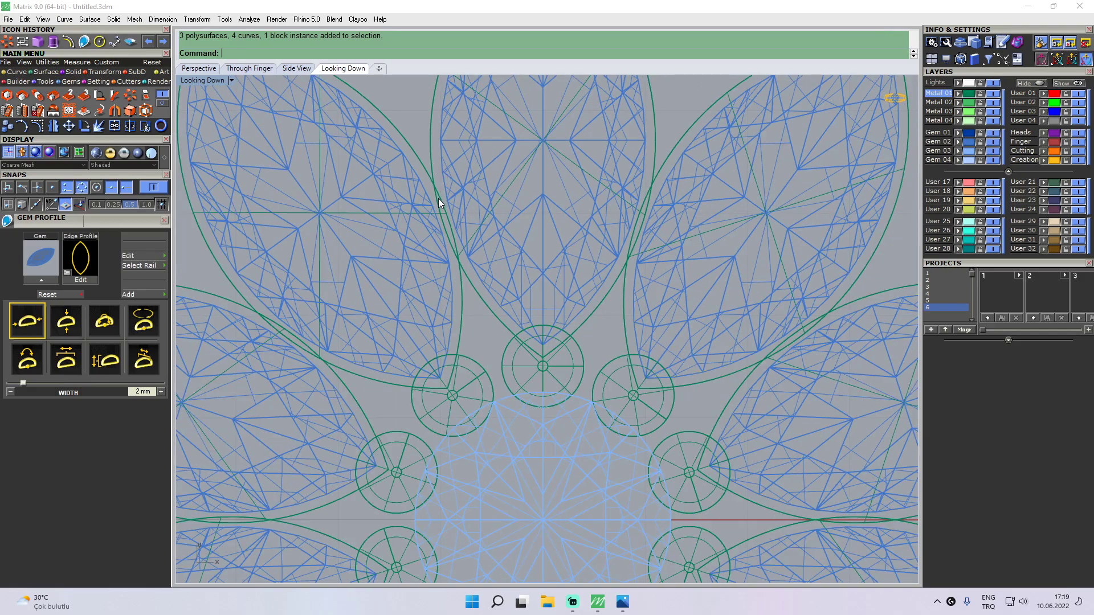
- Inspect the inner prongs and their spacing around the round diamond, from above and in perspective
{"action": "scroll", "coordinate": [445, 211], "scroll_direction": "up", "scroll_amount": 3}
{"action": "scroll", "coordinate": [441, 213], "scroll_direction": "down", "scroll_amount": 1}
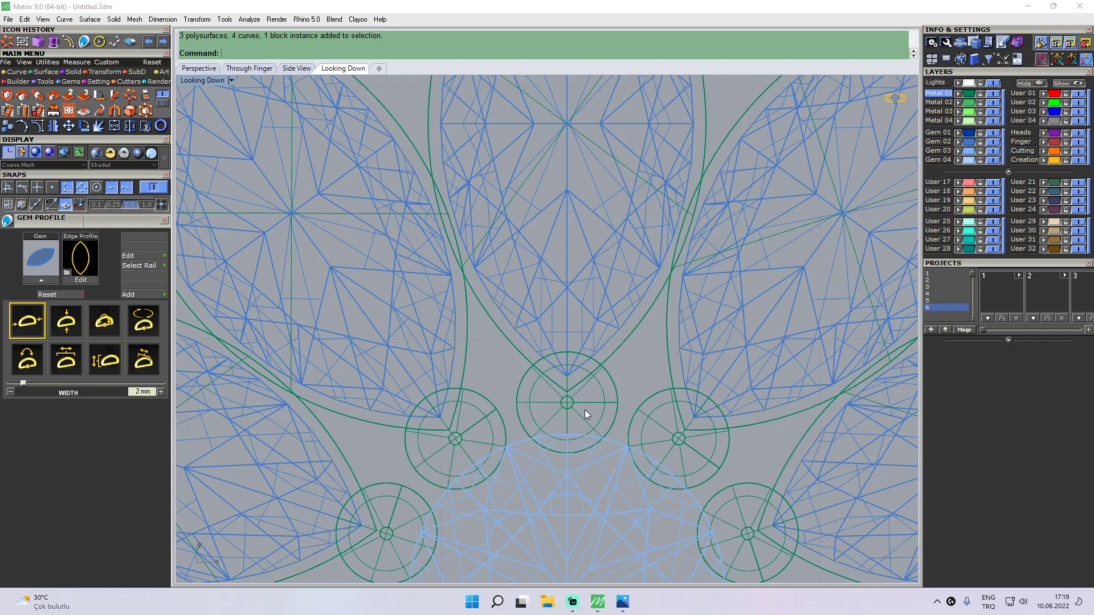
{"action": "scroll", "coordinate": [420, 279], "scroll_direction": "down", "scroll_amount": 5}
{"action": "scroll", "coordinate": [563, 334], "scroll_direction": "up", "scroll_amount": 3}
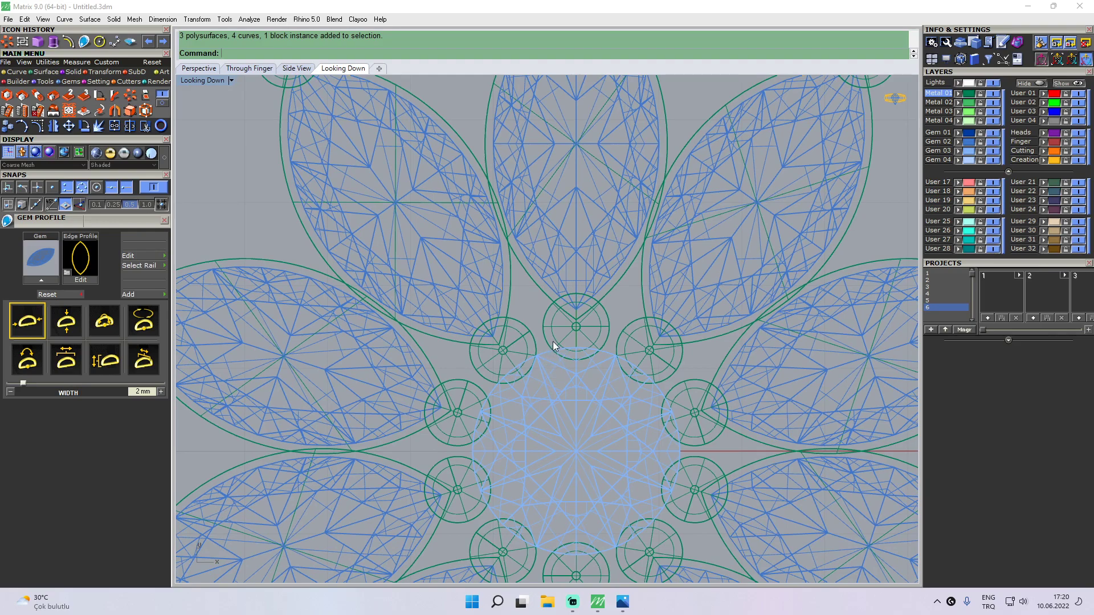
{"action": "scroll", "coordinate": [497, 182], "scroll_direction": "up", "scroll_amount": 3}
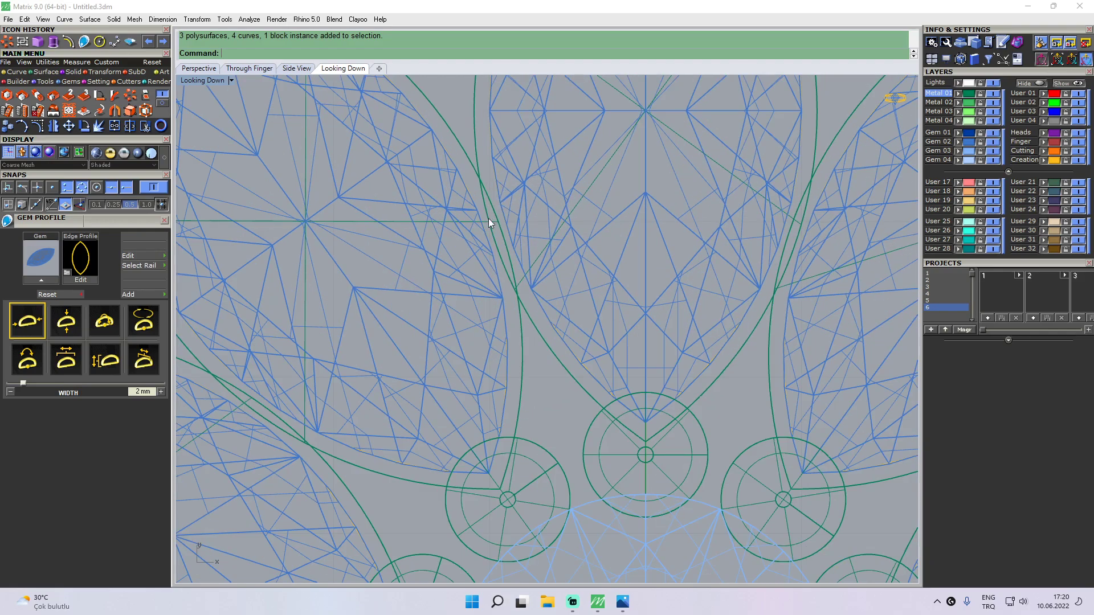
{"action": "scroll", "coordinate": [496, 223], "scroll_direction": "down", "scroll_amount": 2}
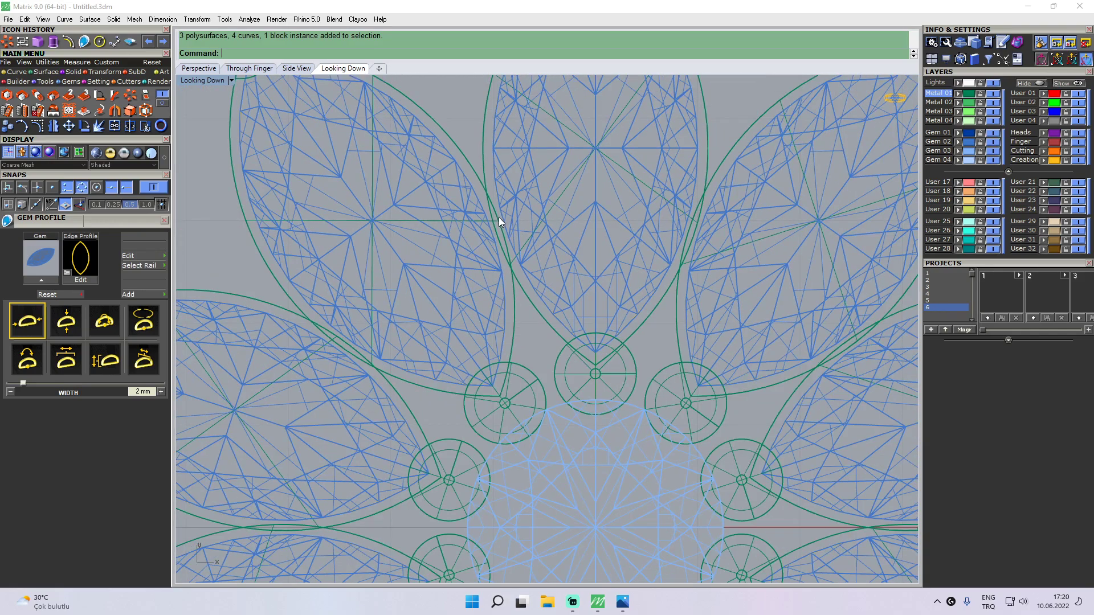
{"action": "left_click", "coordinate": [199, 68]}
{"action": "scroll", "coordinate": [569, 251], "scroll_direction": "down", "scroll_amount": 5}
{"action": "right_click_drag", "start_coordinate": [570, 252], "coordinate": [630, 317]}
{"action": "scroll", "coordinate": [548, 300], "scroll_direction": "up", "scroll_amount": 6}
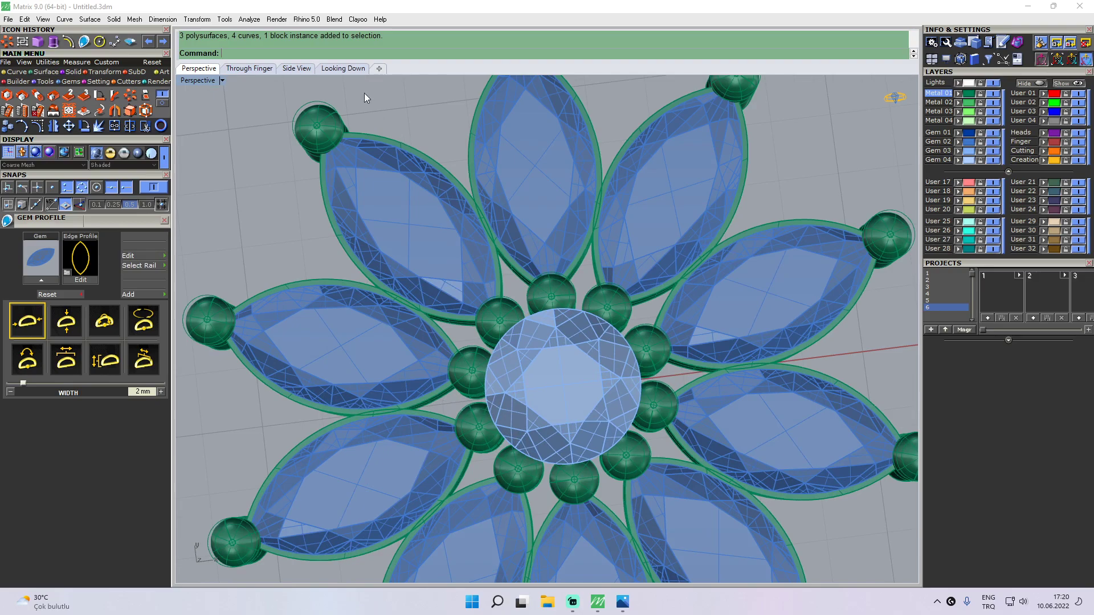
{"action": "left_click", "coordinate": [343, 69]}
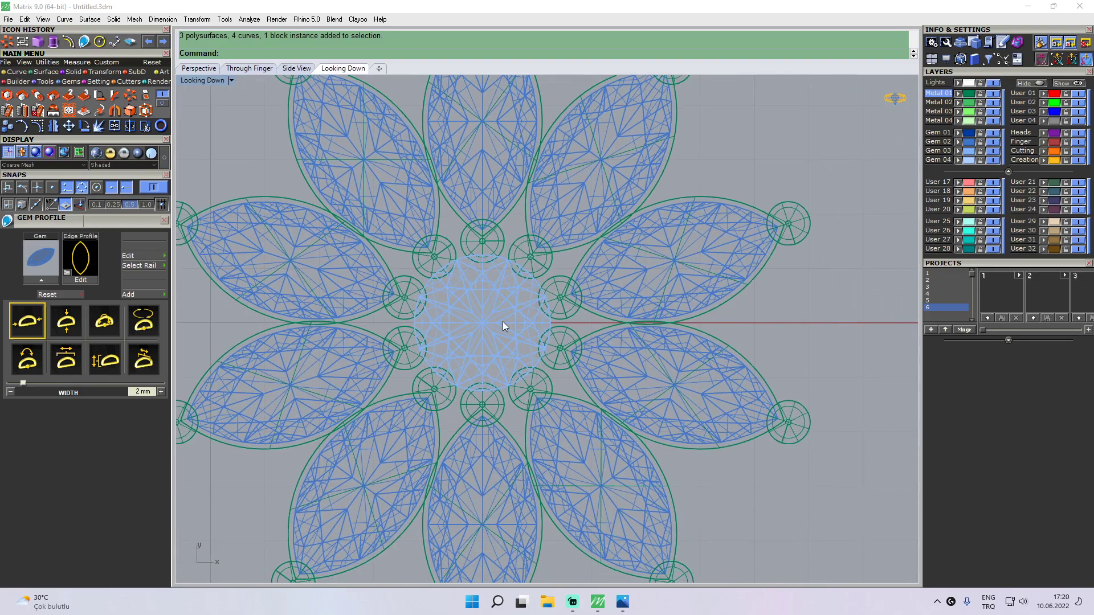
- Ungroup the marquise setting left of the uppermost one and delete its inner domed prong, keeping the prong's circle
{"action": "scroll", "coordinate": [482, 322], "scroll_direction": "up", "scroll_amount": 2}
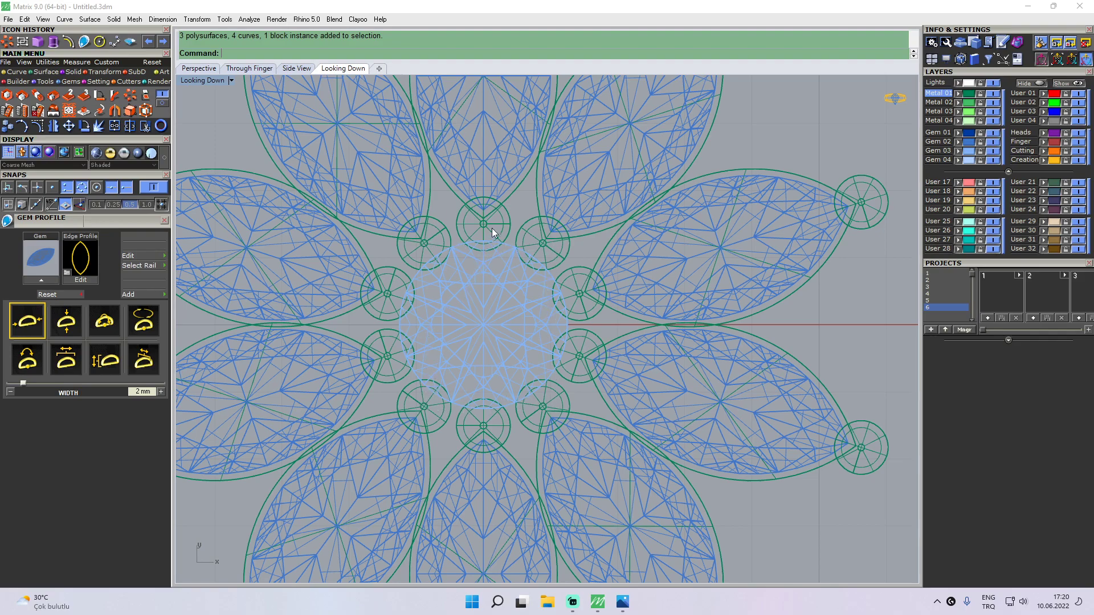
{"action": "left_click", "coordinate": [405, 217]}
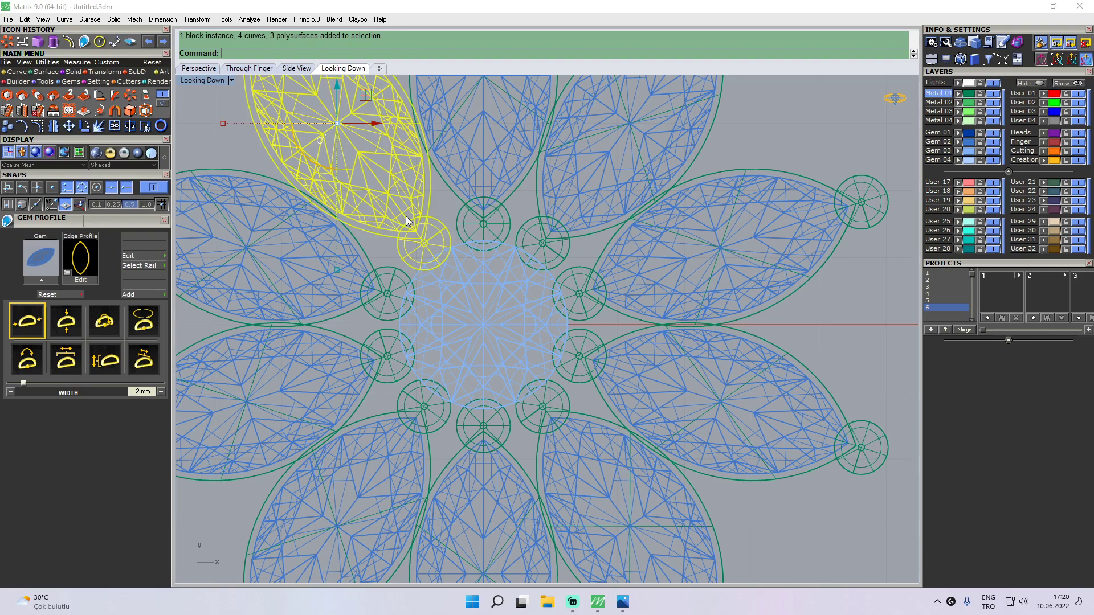
{"action": "left_click", "coordinate": [47, 63]}
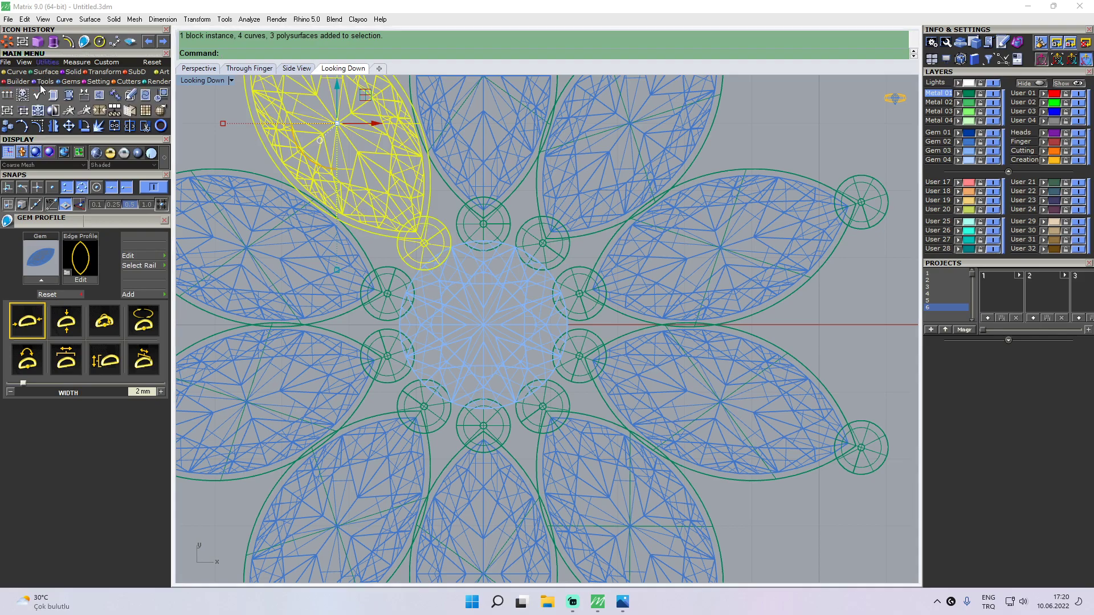
{"action": "left_click", "coordinate": [23, 110]}
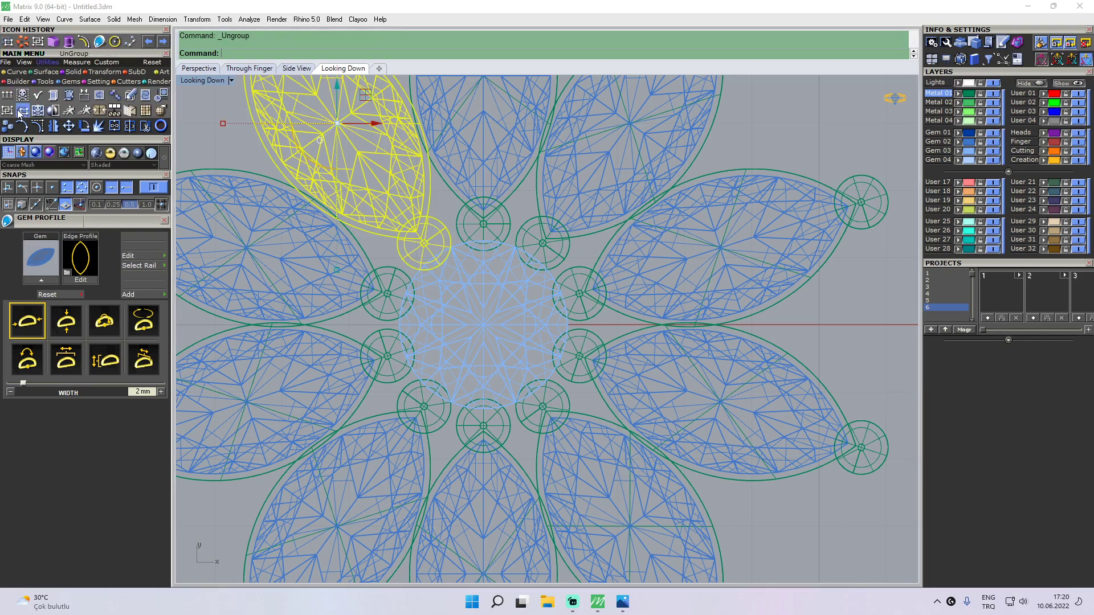
{"action": "left_click", "coordinate": [446, 224]}
{"action": "left_click", "coordinate": [445, 227]}
{"action": "left_click", "coordinate": [437, 232]}
{"action": "key", "text": "Delete"}
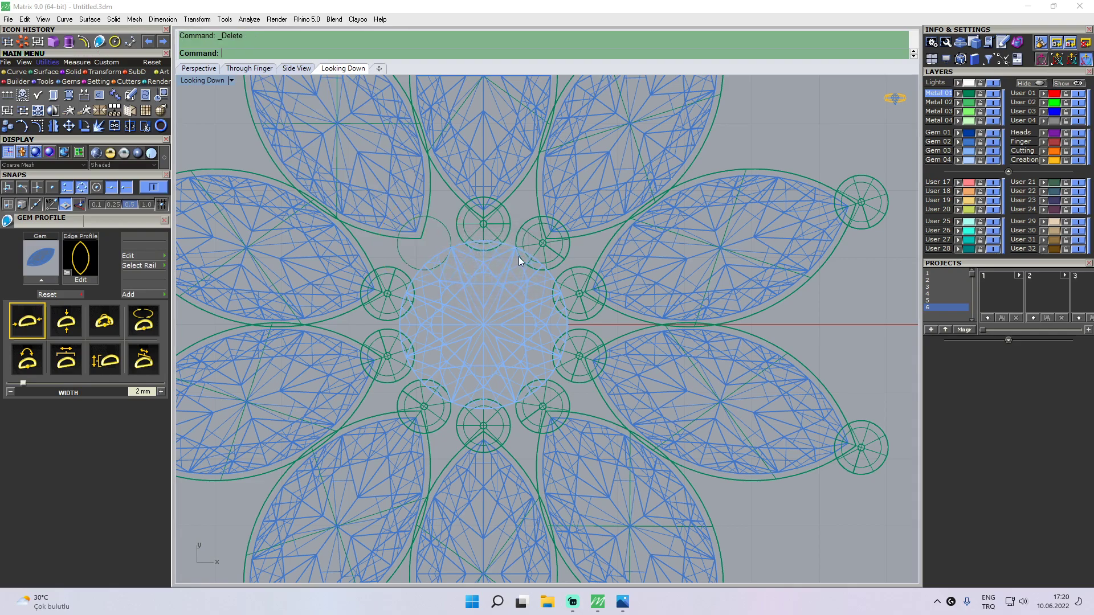
- Ungroup the upper-right, lower-right and lower-left marquise settings beside the vertical ones and delete their inner domed prongs, keeping the circles
{"action": "left_click", "coordinate": [544, 241]}
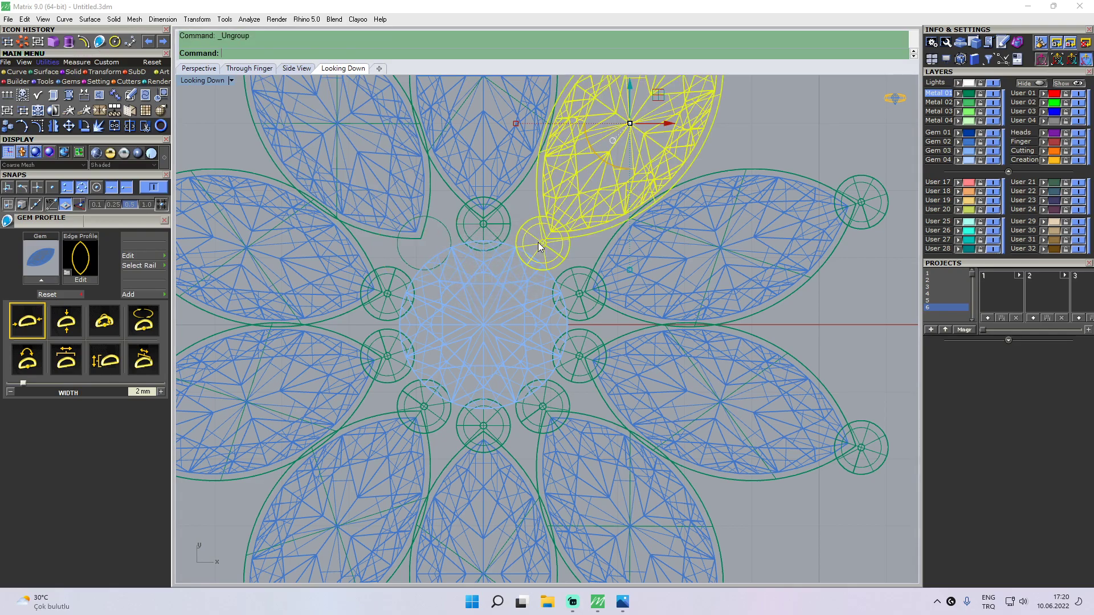
{"action": "left_click", "coordinate": [540, 242]}
{"action": "key", "text": "Delete"}
{"action": "left_click", "coordinate": [547, 401]}
{"action": "left_click", "coordinate": [543, 405]}
{"action": "key", "text": "Delete"}
{"action": "left_click", "coordinate": [429, 397]}
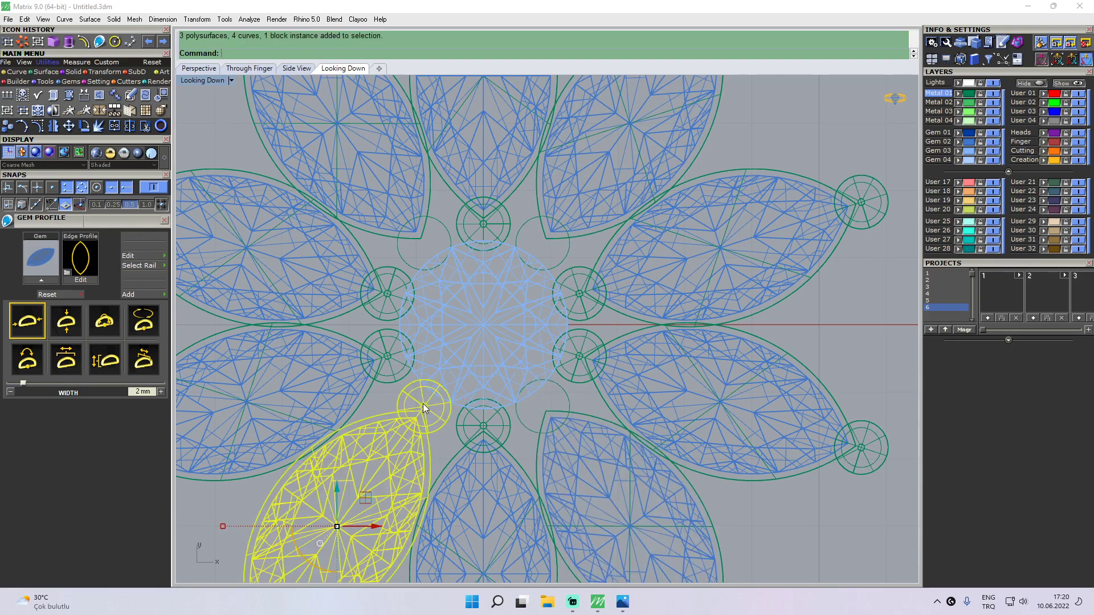
{"action": "left_click", "coordinate": [429, 406]}
{"action": "key", "text": "Delete"}
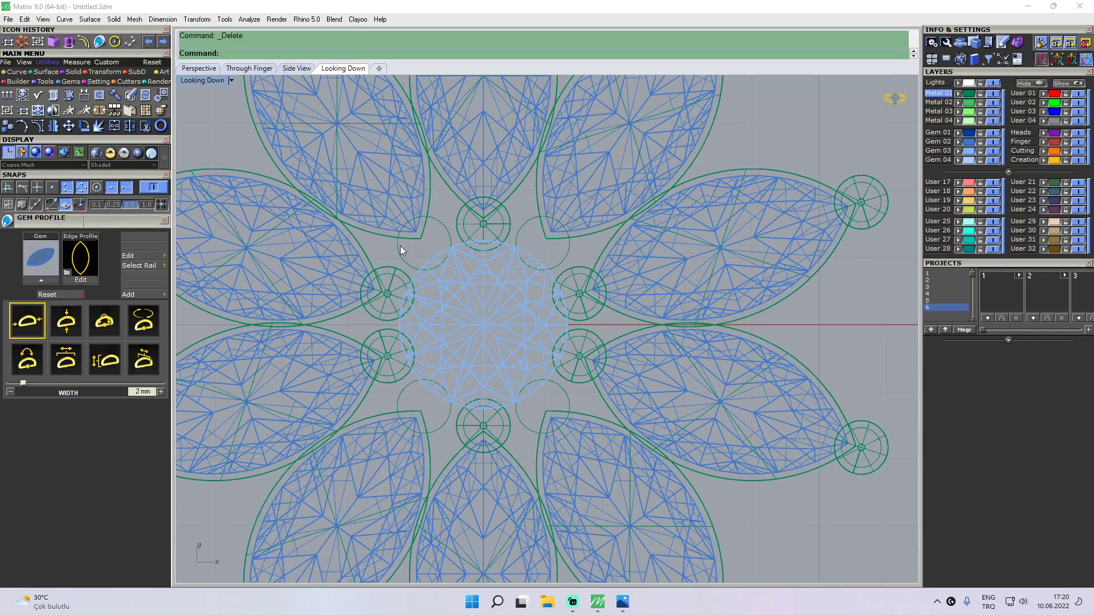
- Raise one of the leftover prong circles vertically until it sits above the round diamond's table
{"action": "left_click", "coordinate": [199, 69]}
{"action": "right_click_drag", "start_coordinate": [237, 88], "coordinate": [532, 291]}
{"action": "scroll", "coordinate": [542, 340], "scroll_direction": "up", "scroll_amount": 5}
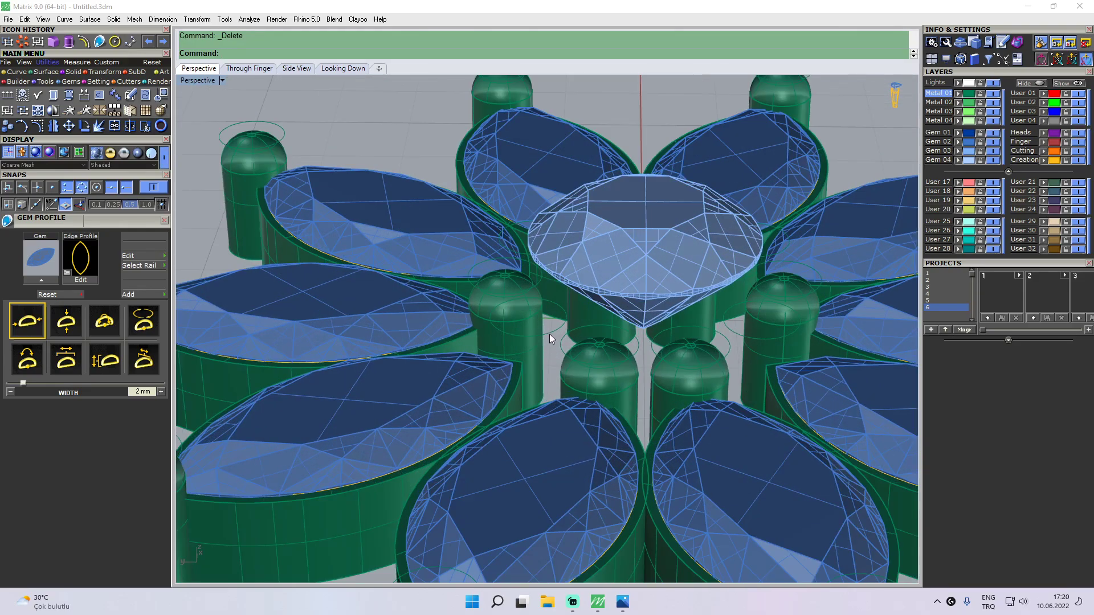
{"action": "left_click", "coordinate": [552, 333]}
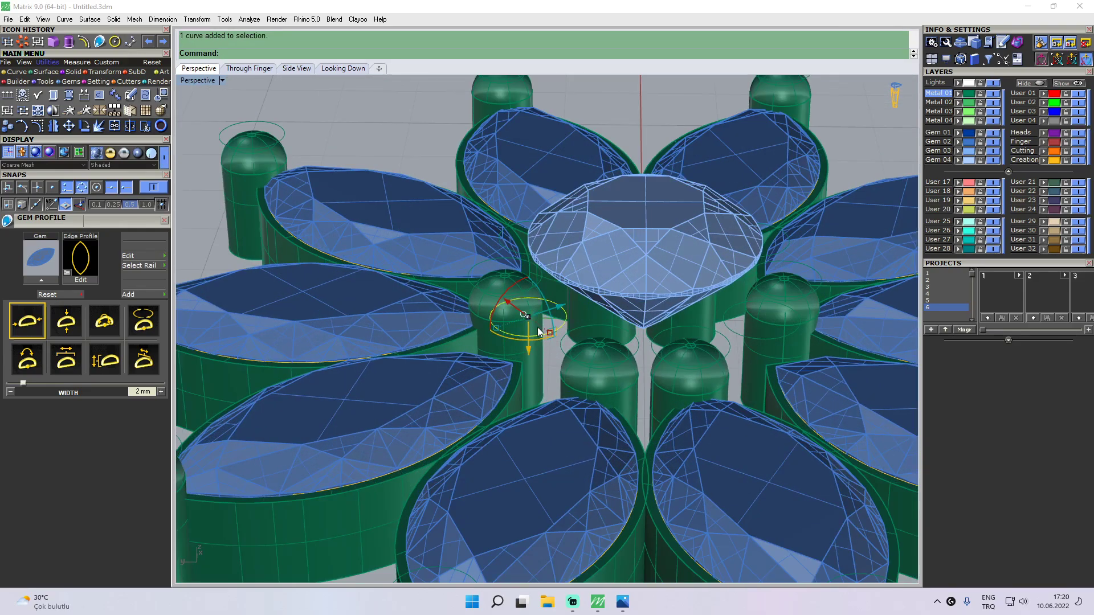
{"action": "left_click", "coordinate": [296, 68]}
{"action": "scroll", "coordinate": [554, 234], "scroll_direction": "up", "scroll_amount": 6}
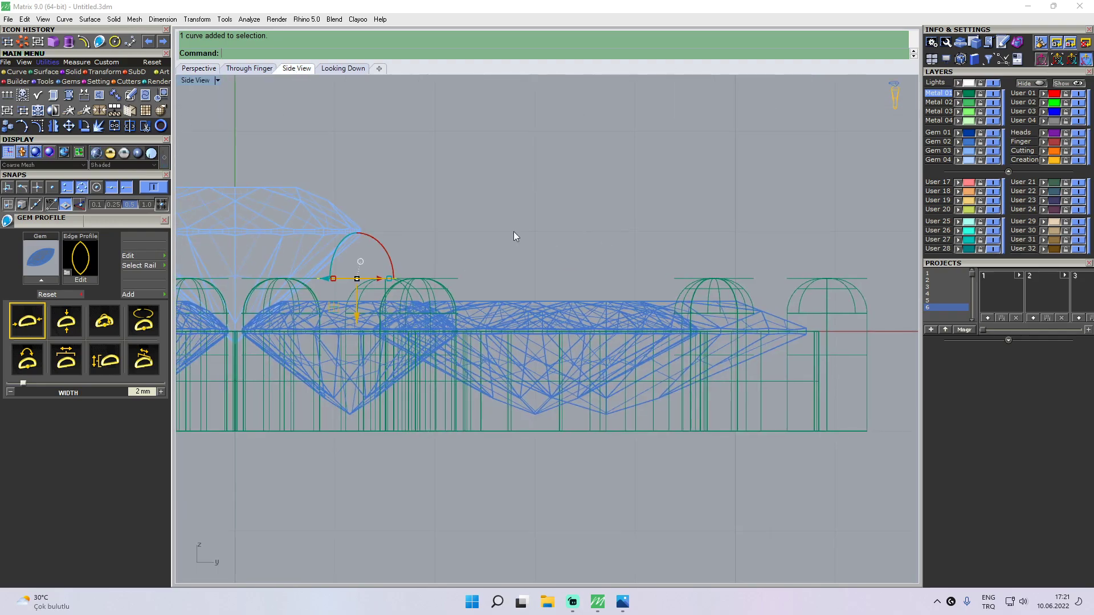
{"action": "right_click_drag", "start_coordinate": [548, 333], "coordinate": [551, 378]}
{"action": "left_click_drag", "start_coordinate": [551, 379], "coordinate": [565, 248]}
- Extrude the raised circle straight down to the base of the marquise blocks as a solid prong
{"action": "left_click", "coordinate": [75, 73]}
{"action": "left_click", "coordinate": [132, 94]}
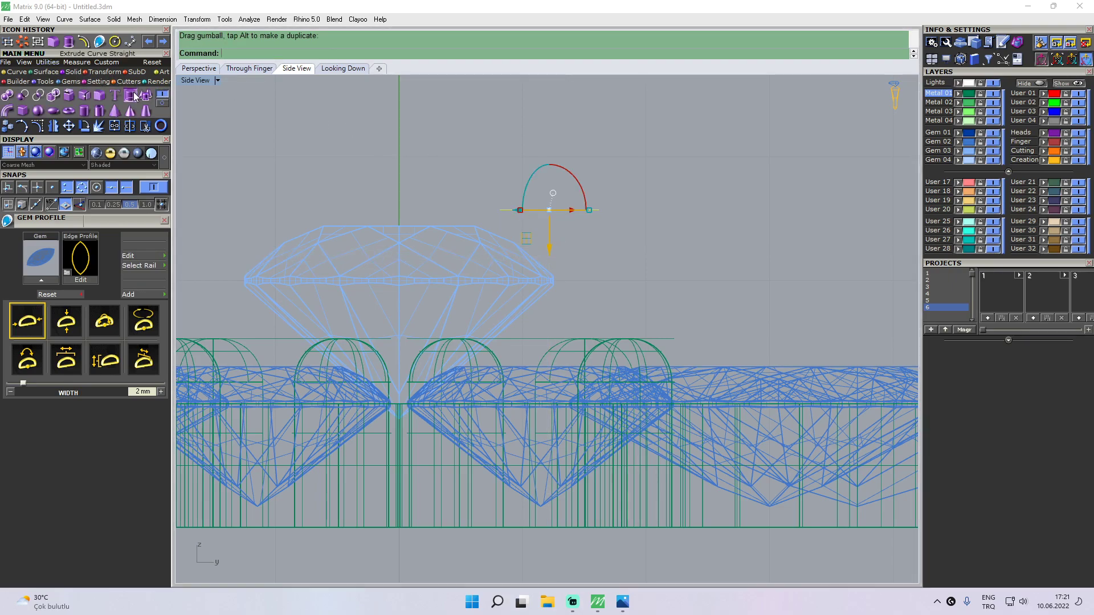
{"action": "left_click", "coordinate": [542, 530]}
{"action": "key", "text": "Escape"}
- Fillet the top edge of the tall extruded prong beside the round diamond with a radius of 0.35
{"action": "left_click", "coordinate": [201, 69]}
{"action": "right_click_drag", "start_coordinate": [490, 336], "coordinate": [518, 395]}
{"action": "scroll", "coordinate": [515, 237], "scroll_direction": "up", "scroll_amount": 5}
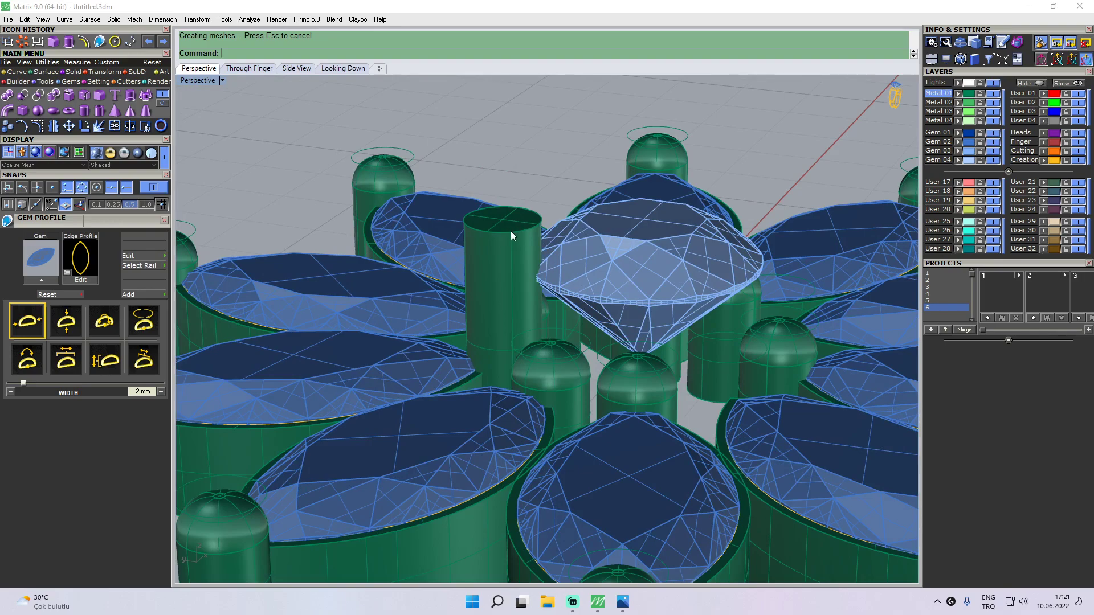
{"action": "left_click", "coordinate": [643, 255]}
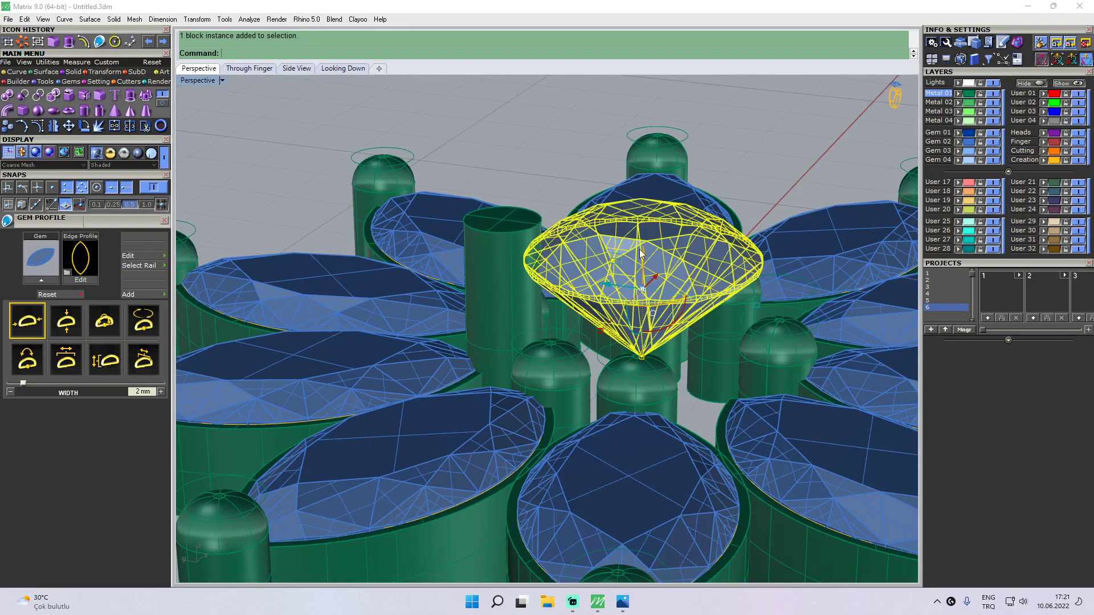
{"action": "key", "text": "Escape"}
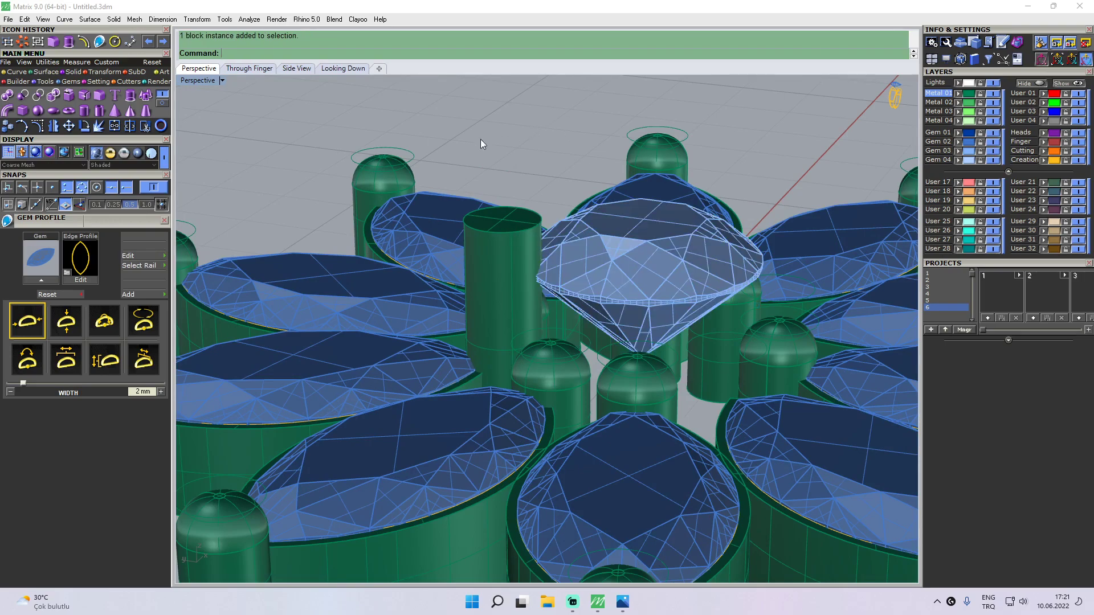
{"action": "left_click", "coordinate": [100, 99]}
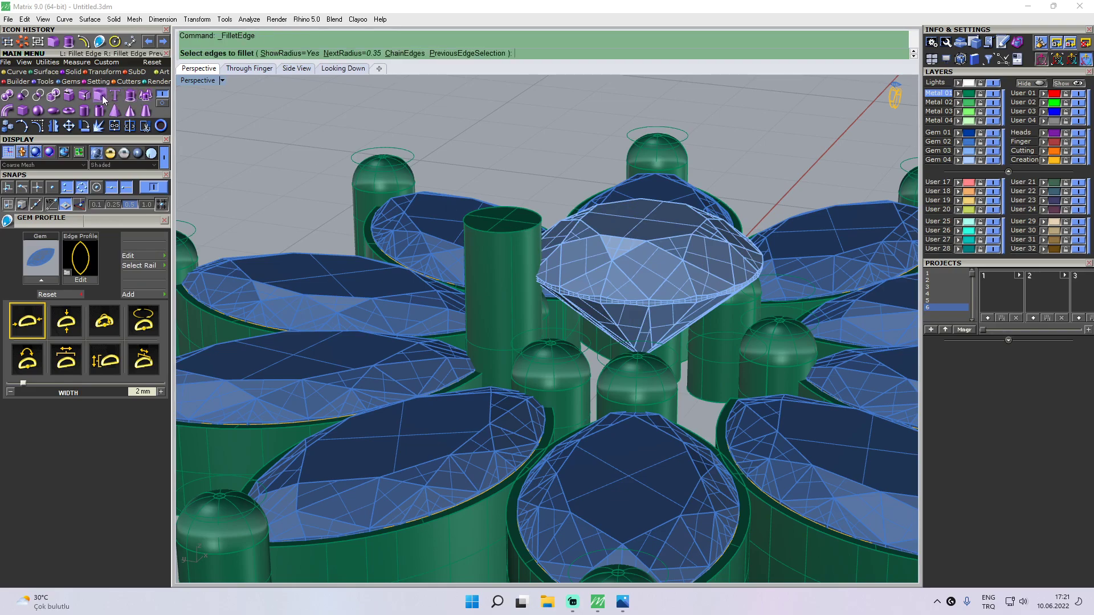
{"action": "left_click", "coordinate": [516, 228]}
{"action": "key", "text": "Return"}
{"action": "key", "text": "Return"}
- Select the three remaining loose prong circles around the round diamond and raise them vertically to about the diamond's height
{"action": "right_click_drag", "start_coordinate": [559, 116], "coordinate": [559, 195]}
{"action": "right_click_drag", "start_coordinate": [642, 185], "coordinate": [414, 90]}
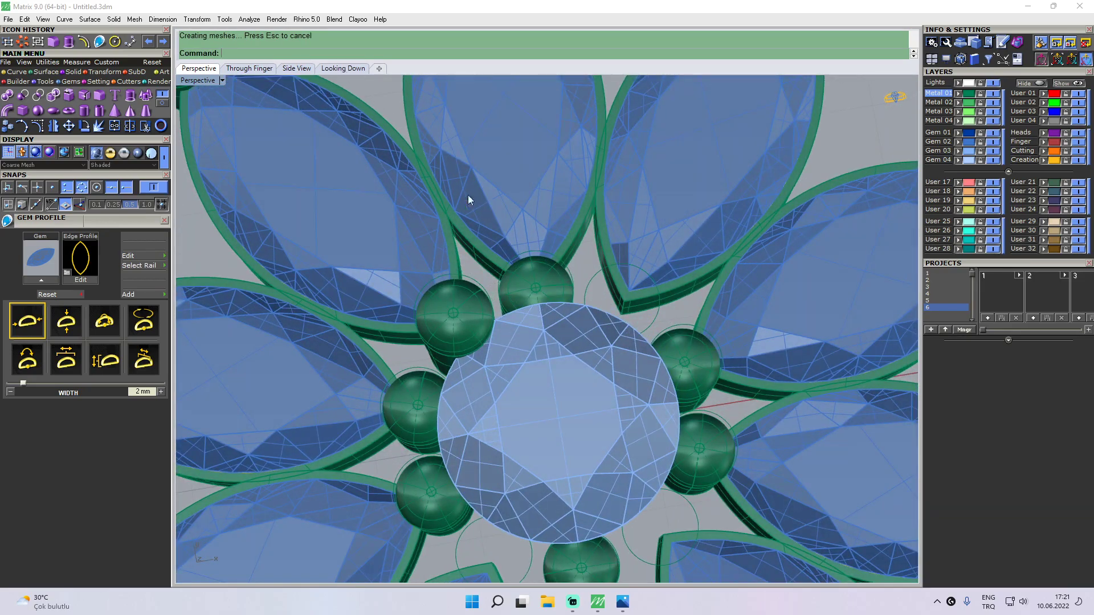
{"action": "right_click_drag", "start_coordinate": [641, 275], "coordinate": [586, 291]}
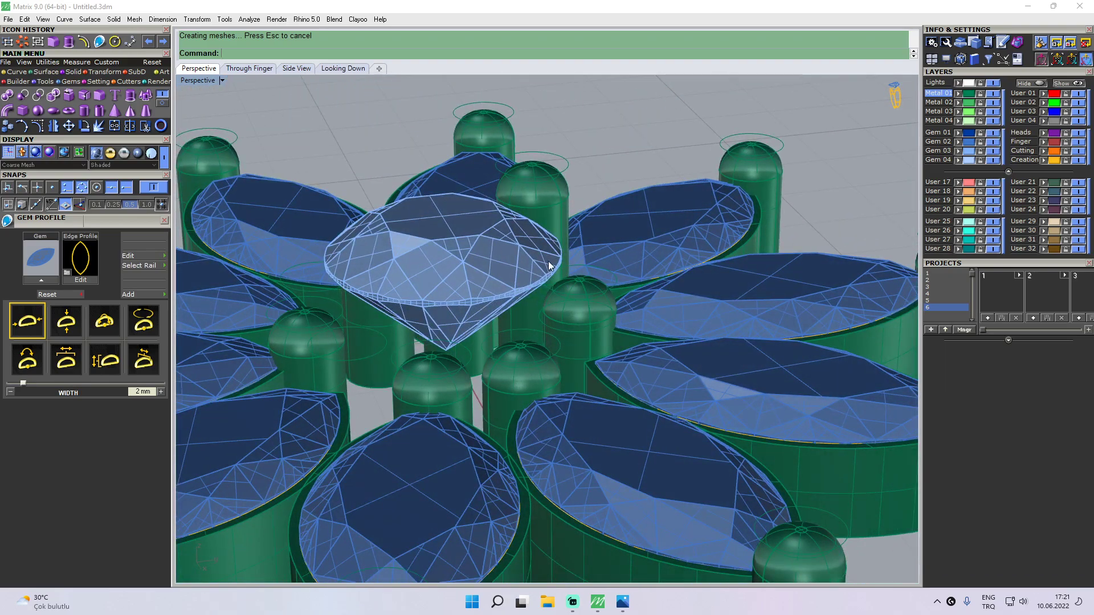
{"action": "right_click_drag", "start_coordinate": [525, 255], "coordinate": [504, 230]}
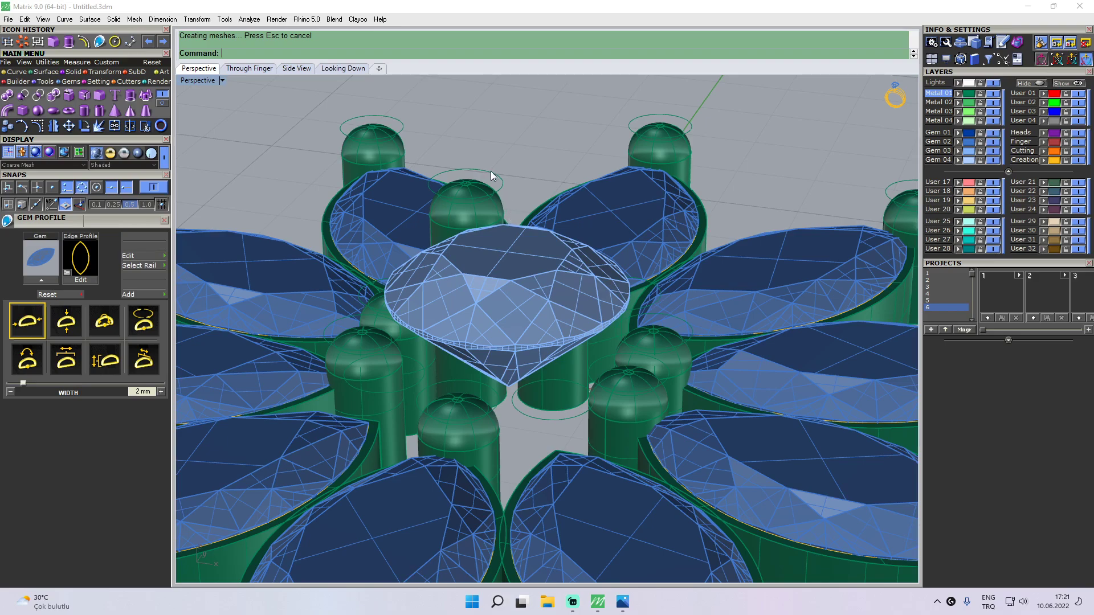
{"action": "right_click_drag", "start_coordinate": [471, 168], "coordinate": [456, 321]}
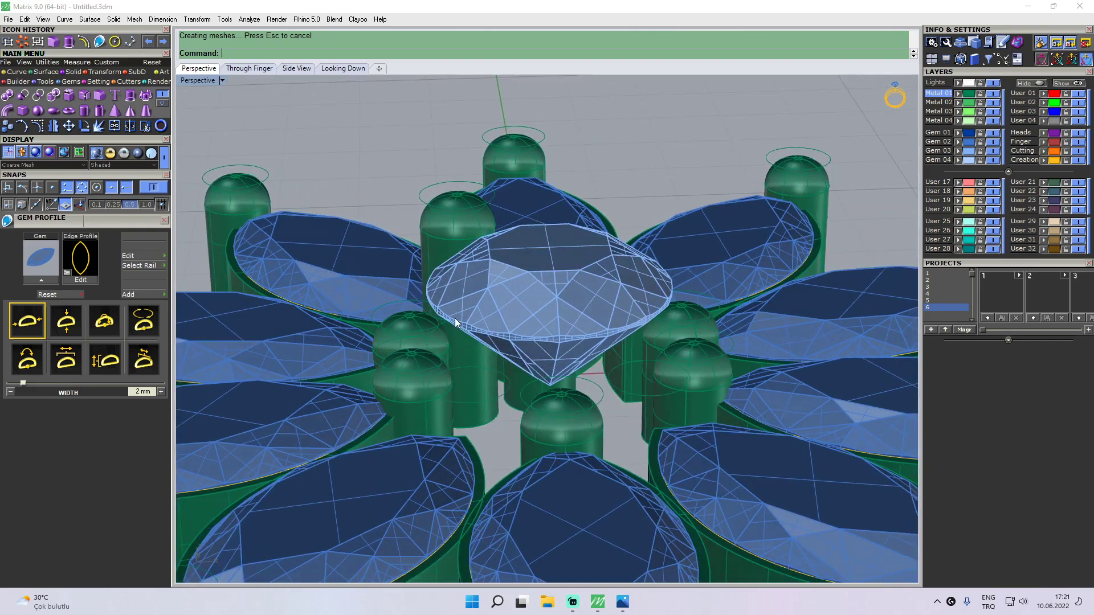
{"action": "left_click", "coordinate": [493, 404]}
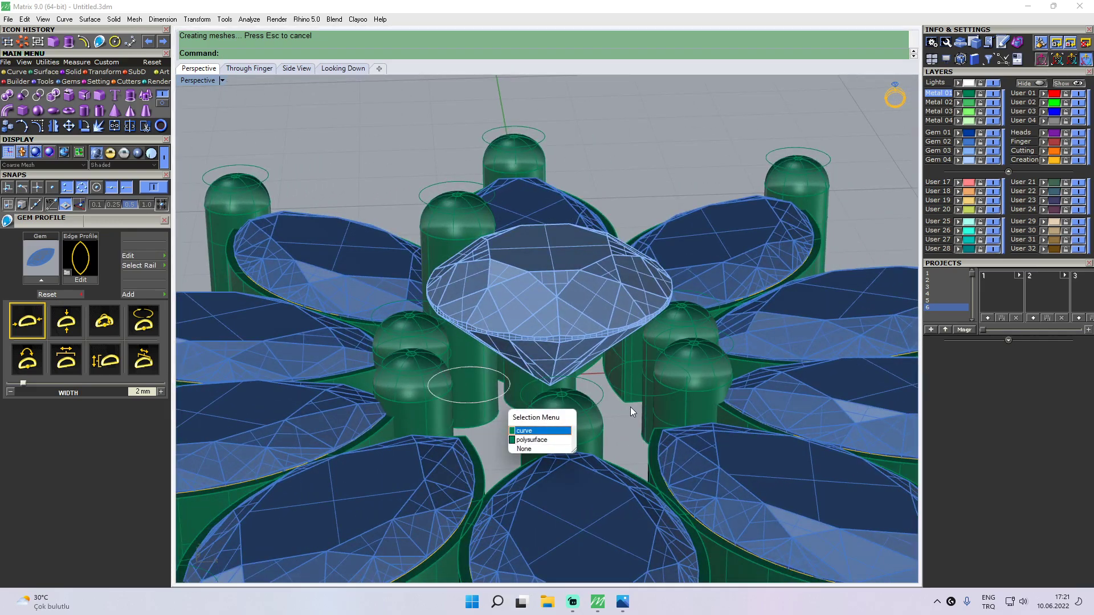
{"action": "left_click", "coordinate": [515, 419]}
{"action": "right_click_drag", "start_coordinate": [666, 238], "coordinate": [503, 354]}
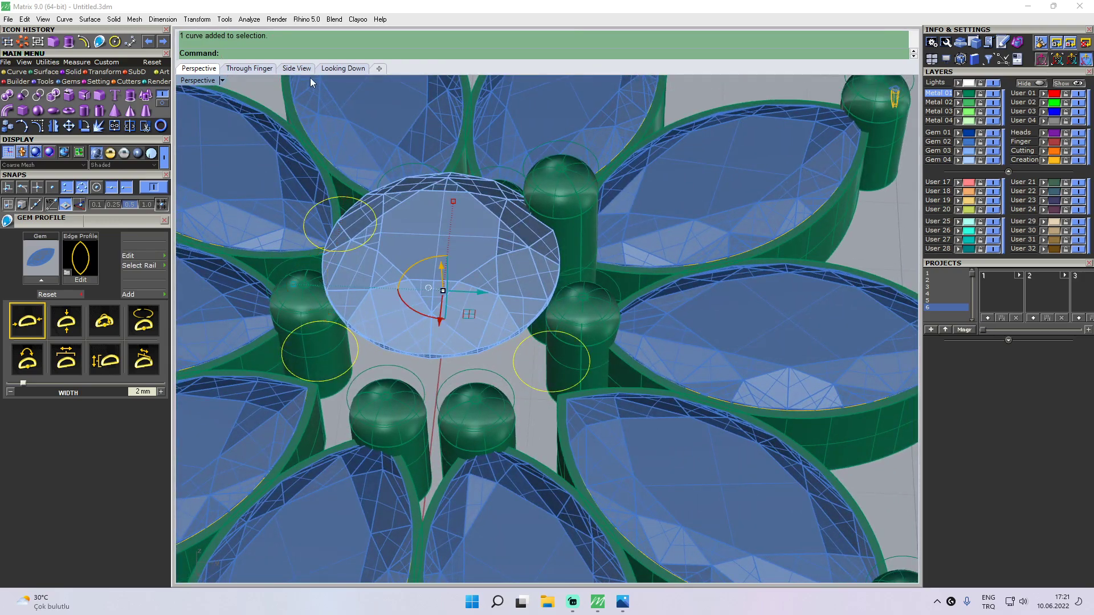
{"action": "left_click", "coordinate": [296, 69]}
{"action": "left_click_drag", "start_coordinate": [410, 290], "coordinate": [379, 172]}
{"action": "left_click", "coordinate": [377, 169]}
{"action": "left_click", "coordinate": [199, 68]}
{"action": "right_click_drag", "start_coordinate": [375, 185], "coordinate": [292, 157]}
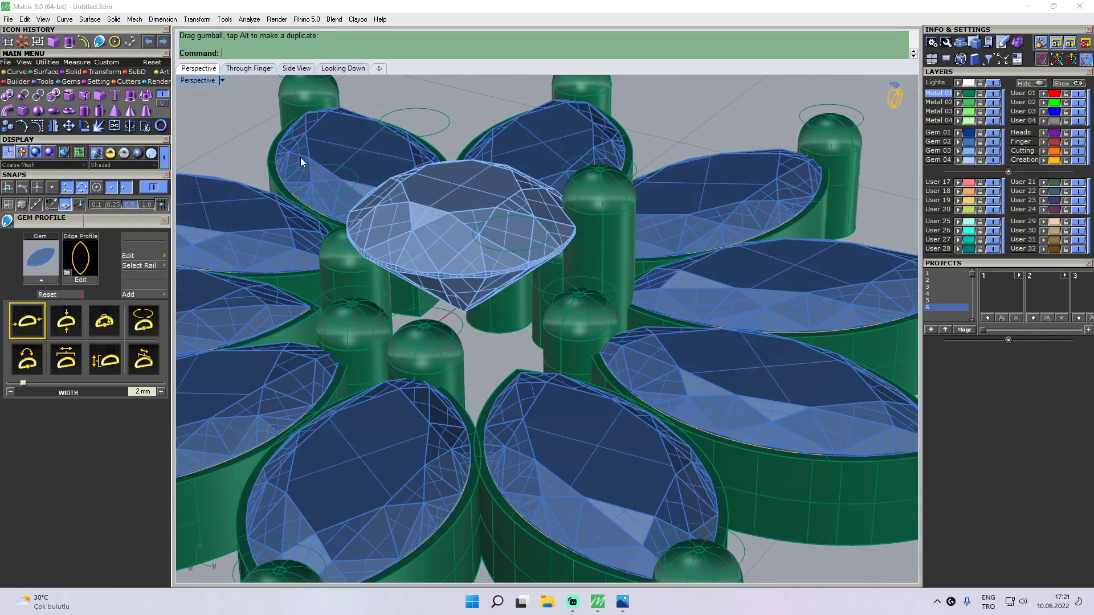
{"action": "right_click_drag", "start_coordinate": [548, 148], "coordinate": [572, 168]}
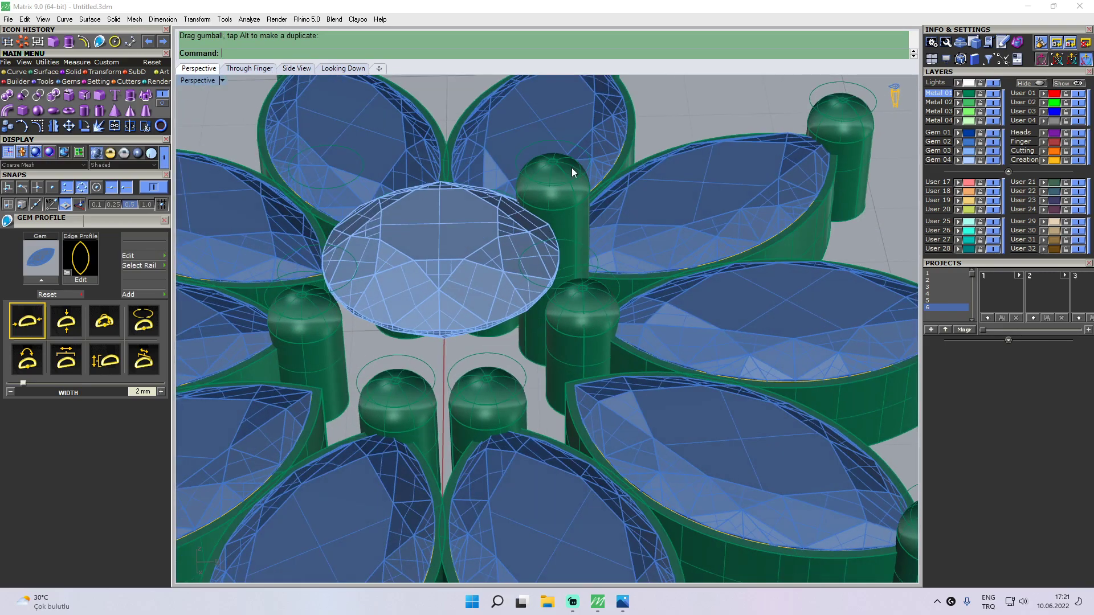
- Assign the tall rounded prong at the diamond's upper left to the User 03 layer
{"action": "left_click", "coordinate": [342, 69]}
{"action": "scroll", "coordinate": [446, 231], "scroll_direction": "up", "scroll_amount": 2}
{"action": "left_click", "coordinate": [421, 260]}
{"action": "left_click", "coordinate": [1043, 112]}
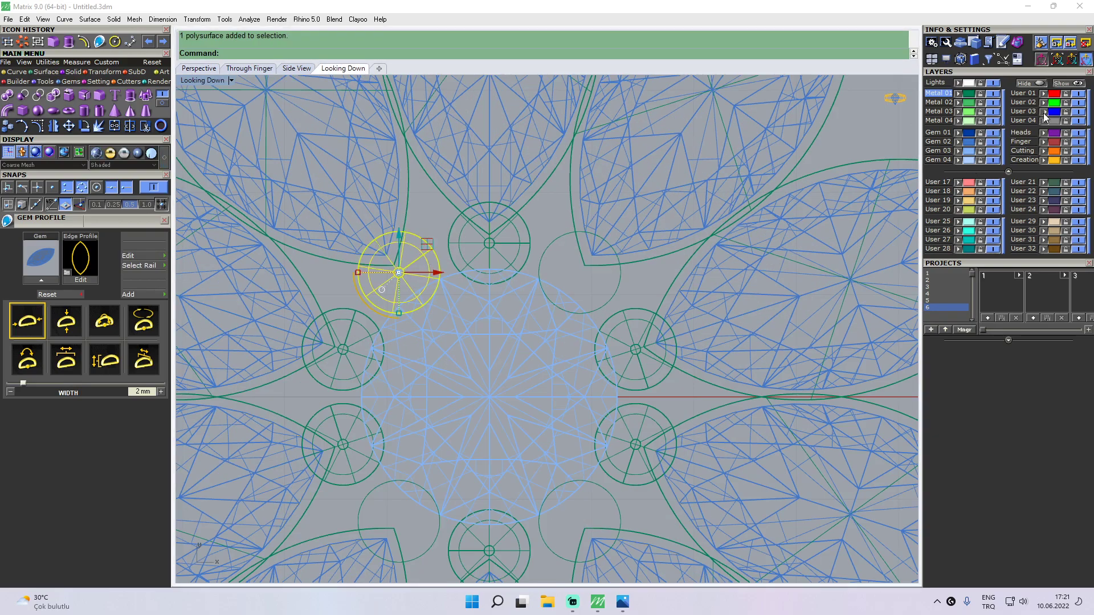
{"action": "left_click", "coordinate": [198, 69]}
{"action": "mouse_move", "coordinate": [442, 200]}
{"action": "right_mouse_down"}
{"action": "mouse_move", "coordinate": [428, 183]}
{"action": "mouse_move", "coordinate": [583, 217]}
{"action": "right_mouse_up"}
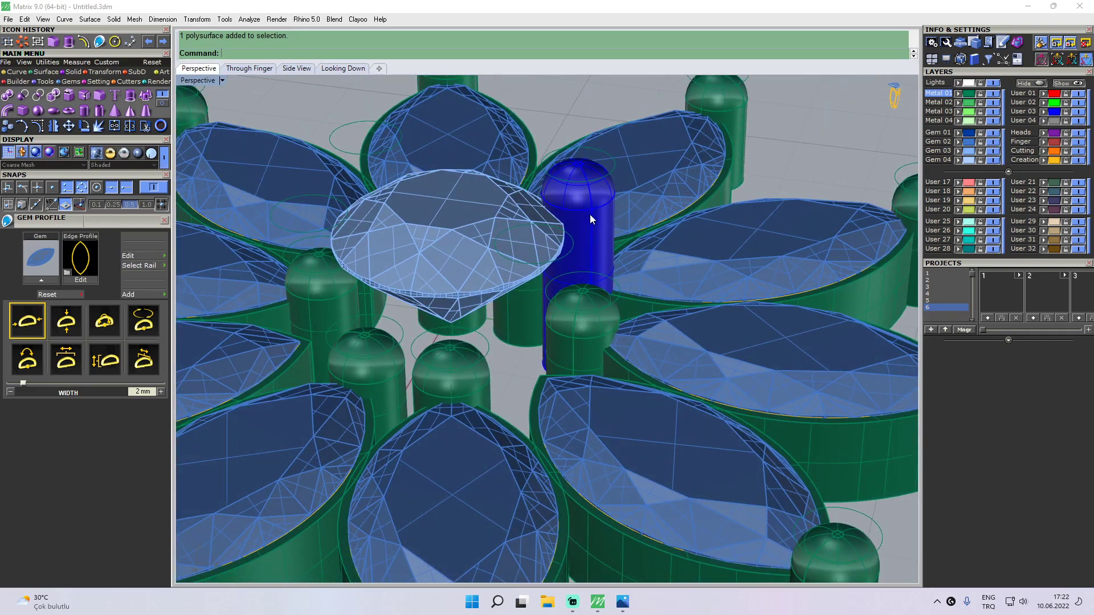
- Mirror the tall prong across the vertical axis through the origin (0) to the diamond's upper right, keeping the original
{"action": "left_click", "coordinate": [590, 215]}
{"action": "left_click", "coordinate": [346, 70]}
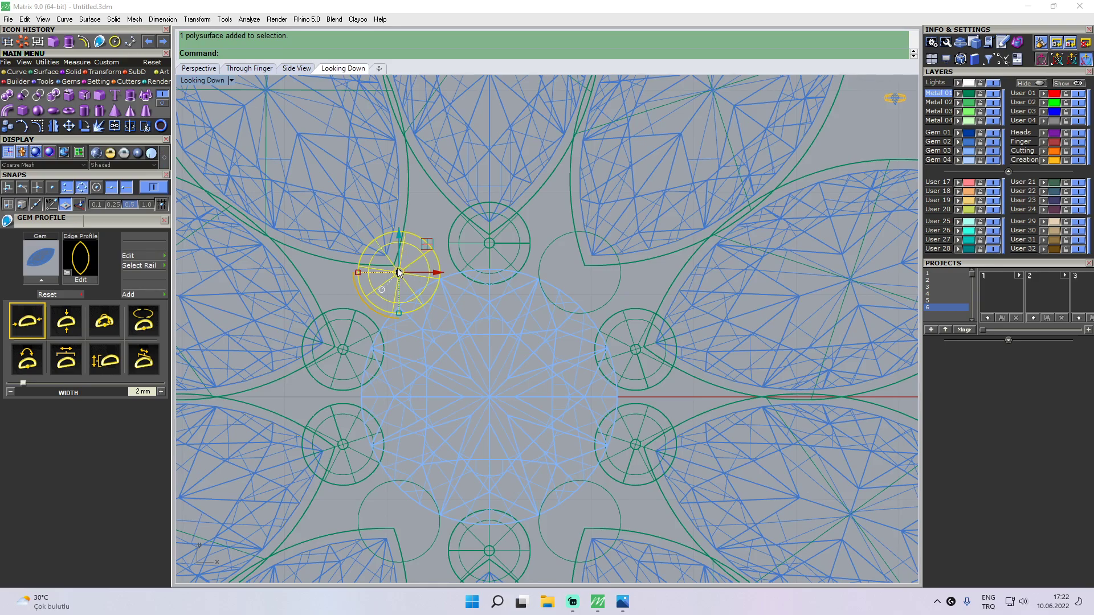
{"action": "scroll", "coordinate": [398, 266], "scroll_direction": "down", "scroll_amount": 3}
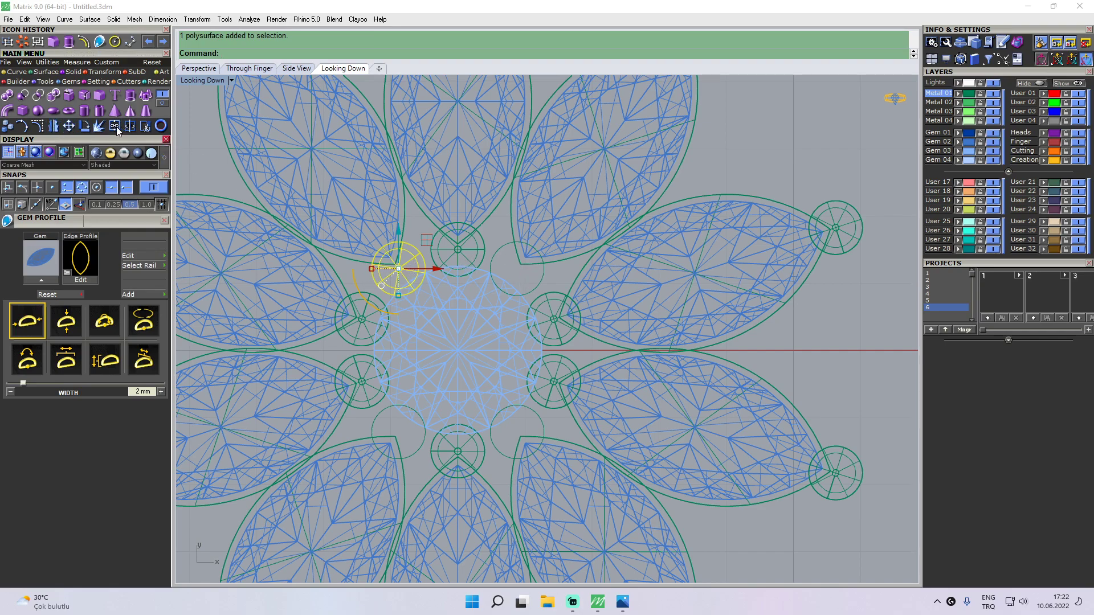
{"action": "left_click", "coordinate": [53, 125]}
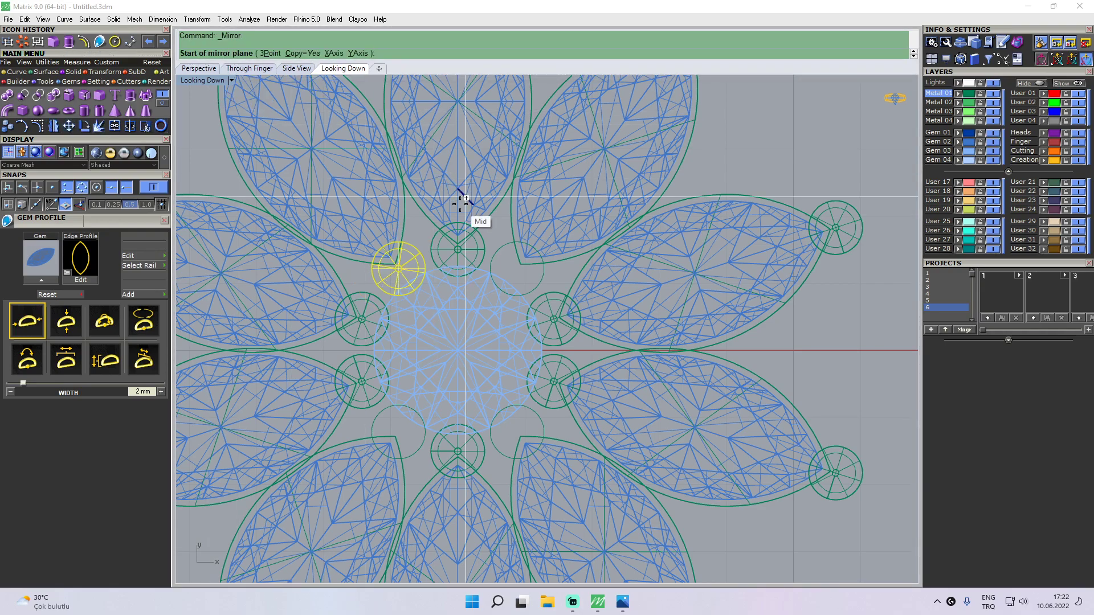
{"action": "type", "text": "0"}
{"action": "key", "text": "Return"}
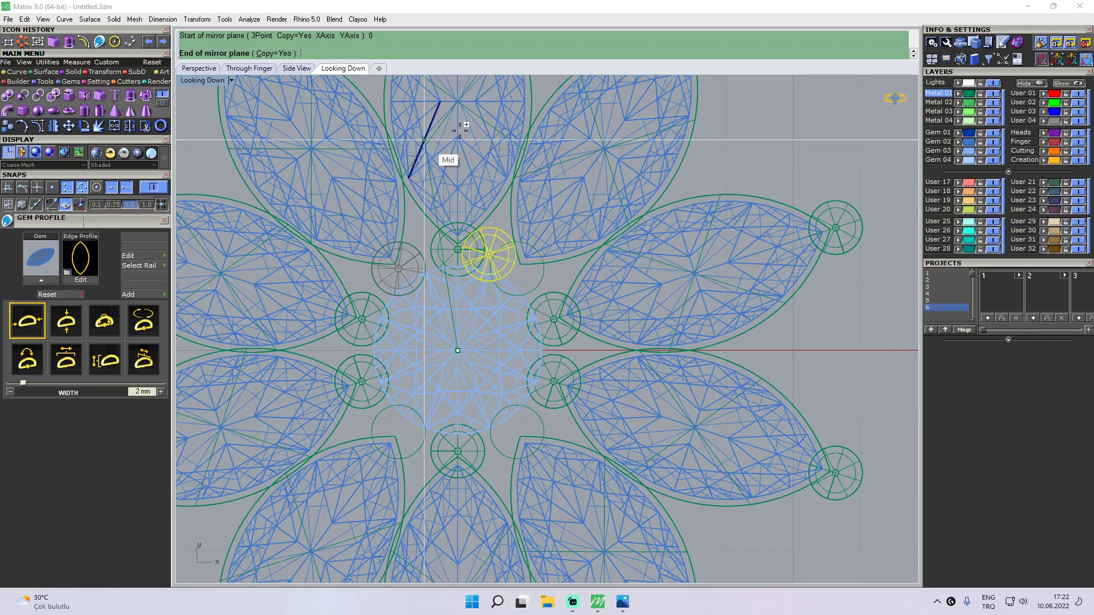
{"action": "left_click", "coordinate": [479, 159]}
{"action": "left_click", "coordinate": [499, 247]}
{"action": "left_click", "coordinate": [203, 69]}
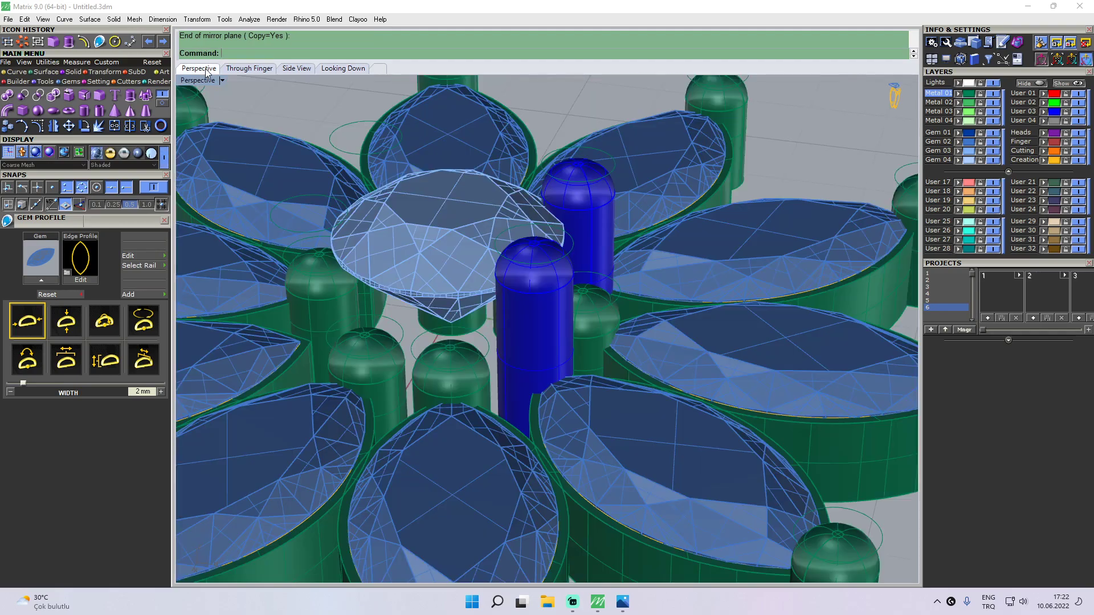
{"action": "mouse_move", "coordinate": [589, 250]}
{"action": "right_mouse_down"}
{"action": "mouse_move", "coordinate": [493, 245]}
{"action": "mouse_move", "coordinate": [606, 249]}
{"action": "right_mouse_up"}
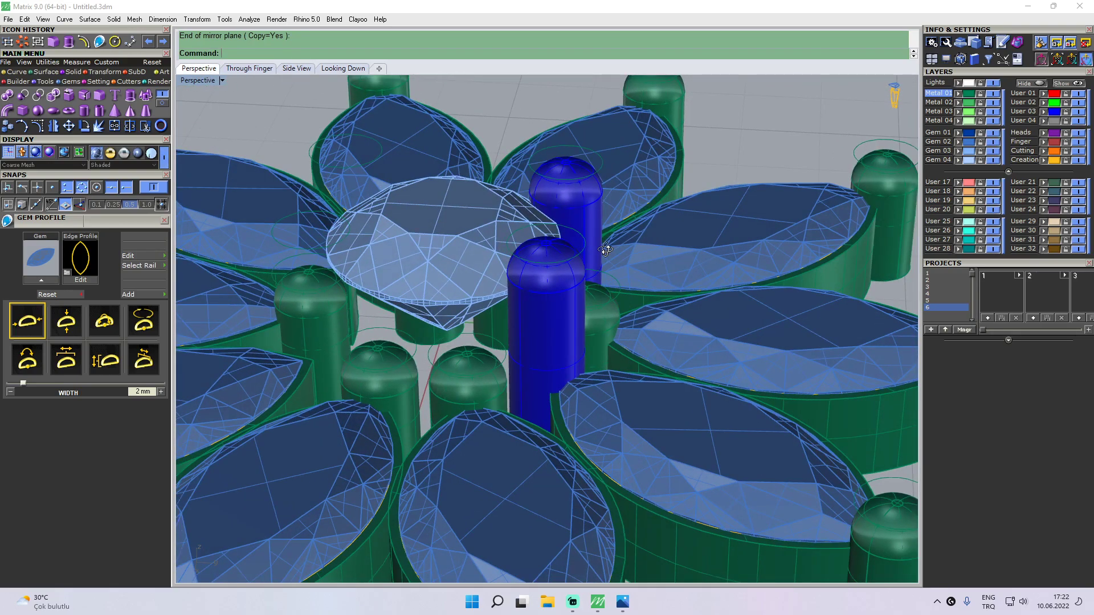
- Mirror both upper tall prongs across the X axis to the lower side of the round diamond
{"action": "left_click", "coordinate": [357, 69]}
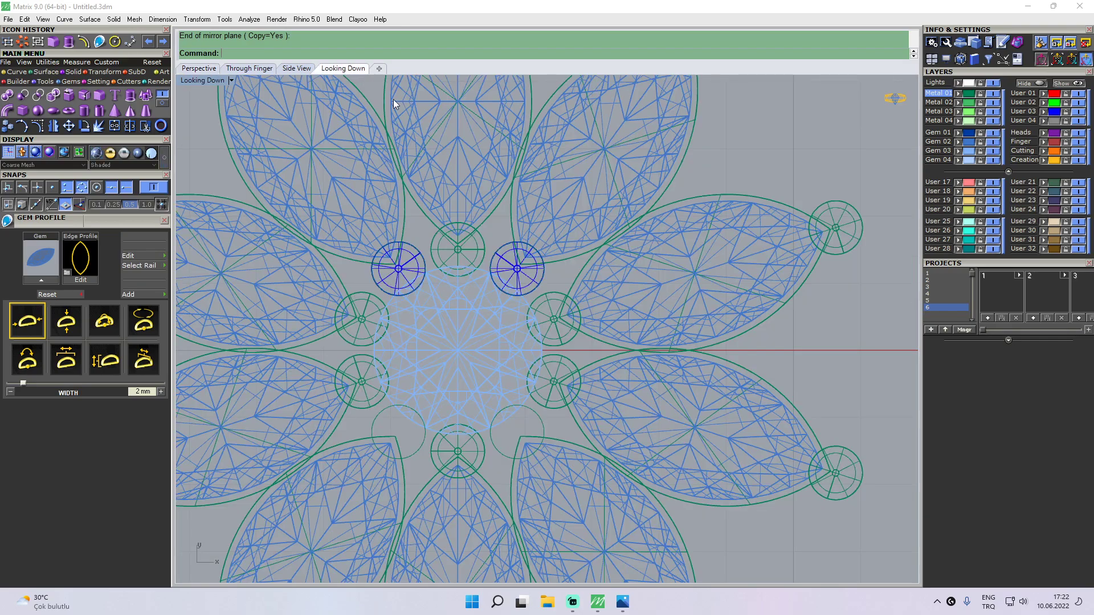
{"action": "left_click", "coordinate": [413, 263]}
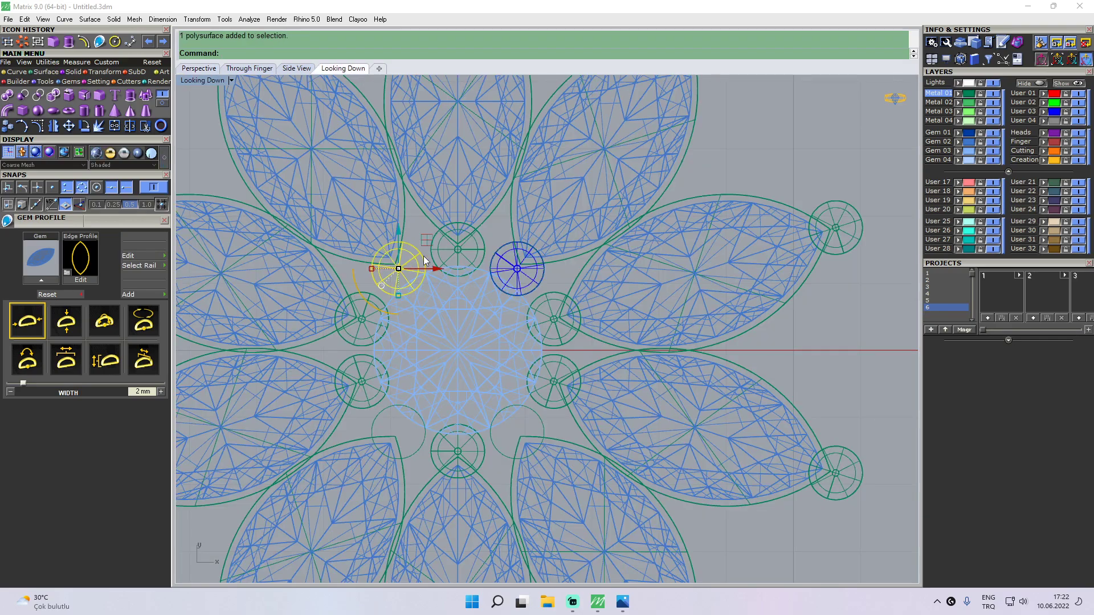
{"action": "left_click", "coordinate": [505, 263], "text": "shift"}
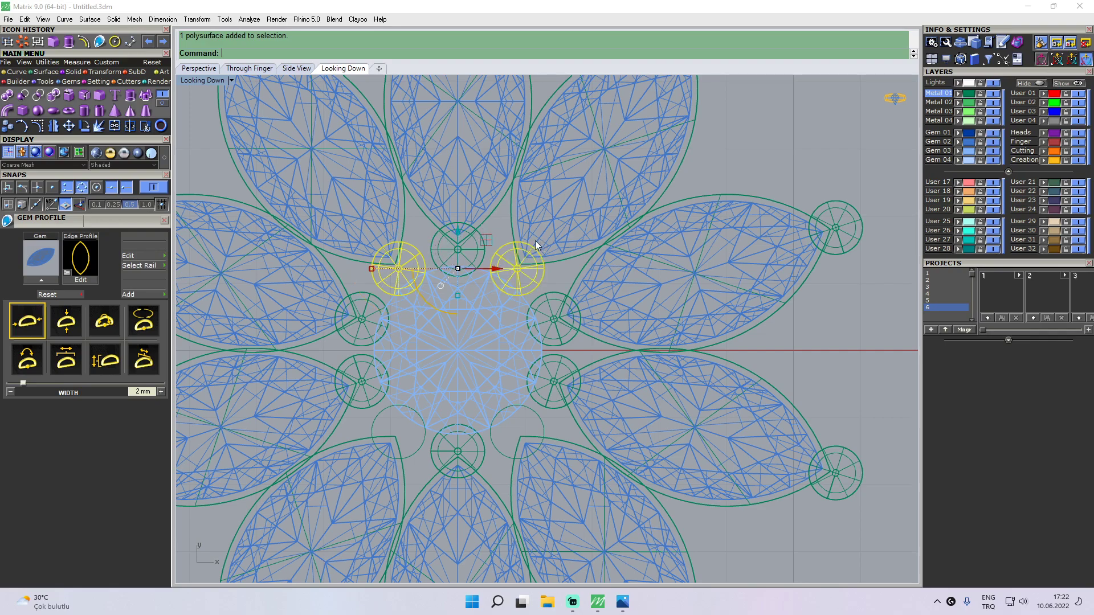
{"action": "left_click", "coordinate": [145, 127]}
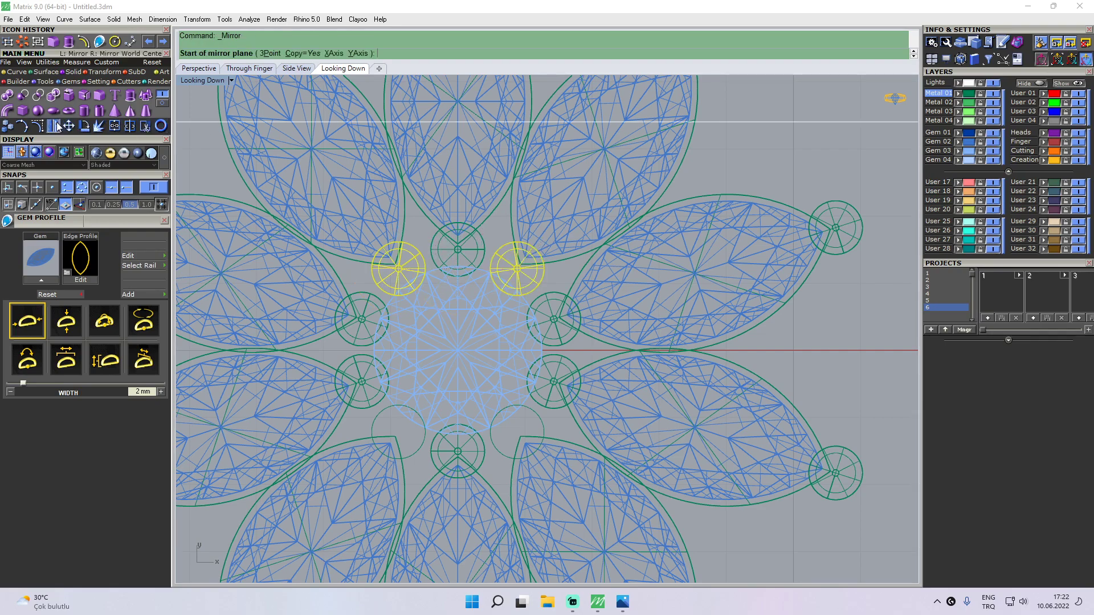
{"action": "scroll", "coordinate": [406, 168], "scroll_direction": "down", "scroll_amount": 2}
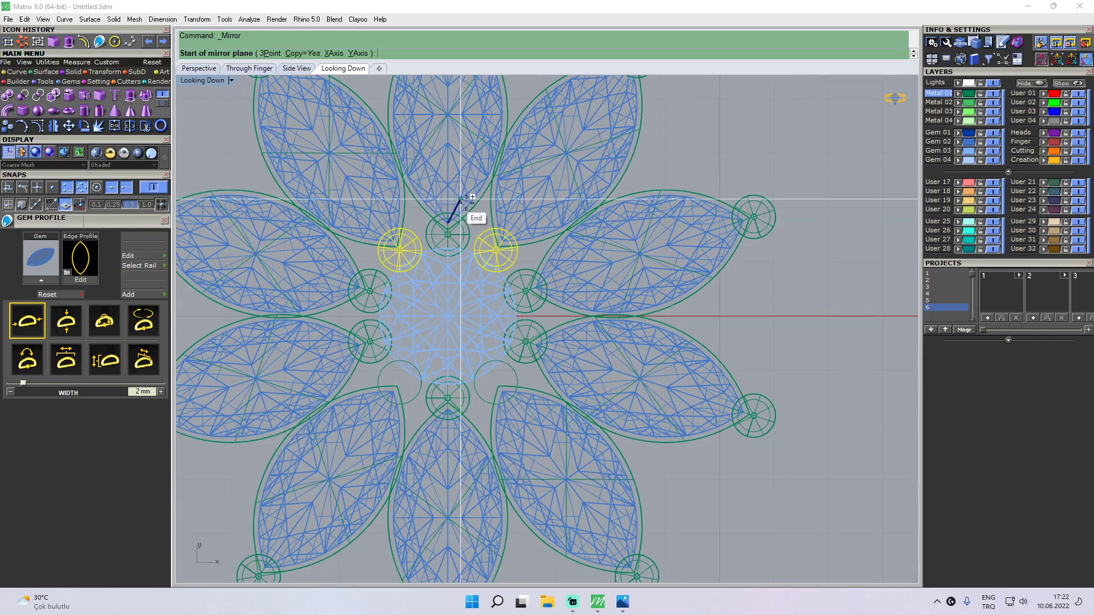
{"action": "scroll", "coordinate": [447, 259], "scroll_direction": "up", "scroll_amount": 2}
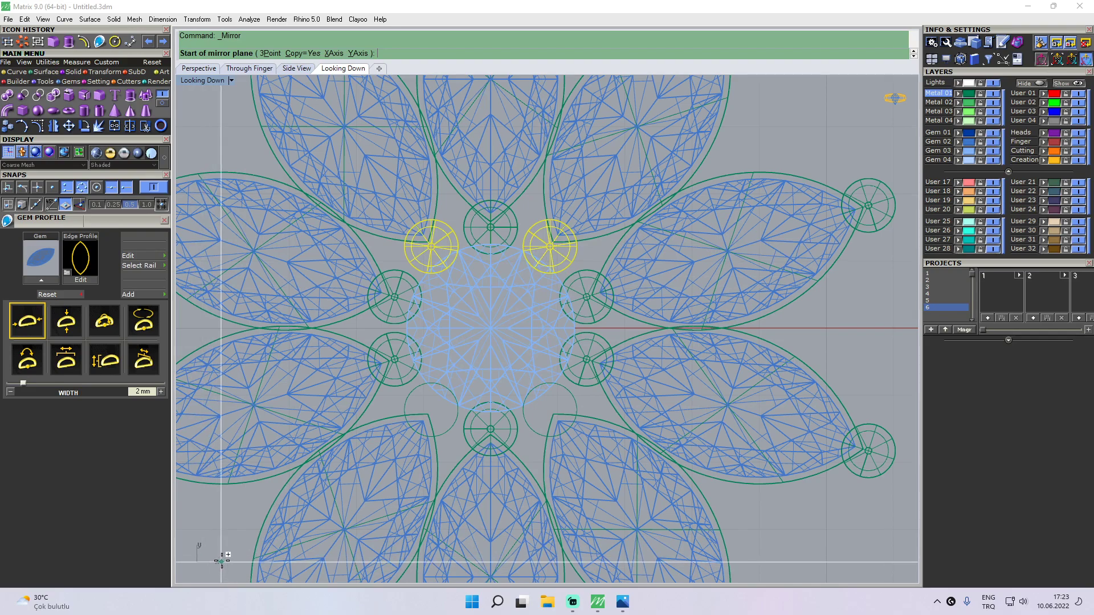
{"action": "left_click", "coordinate": [332, 53]}
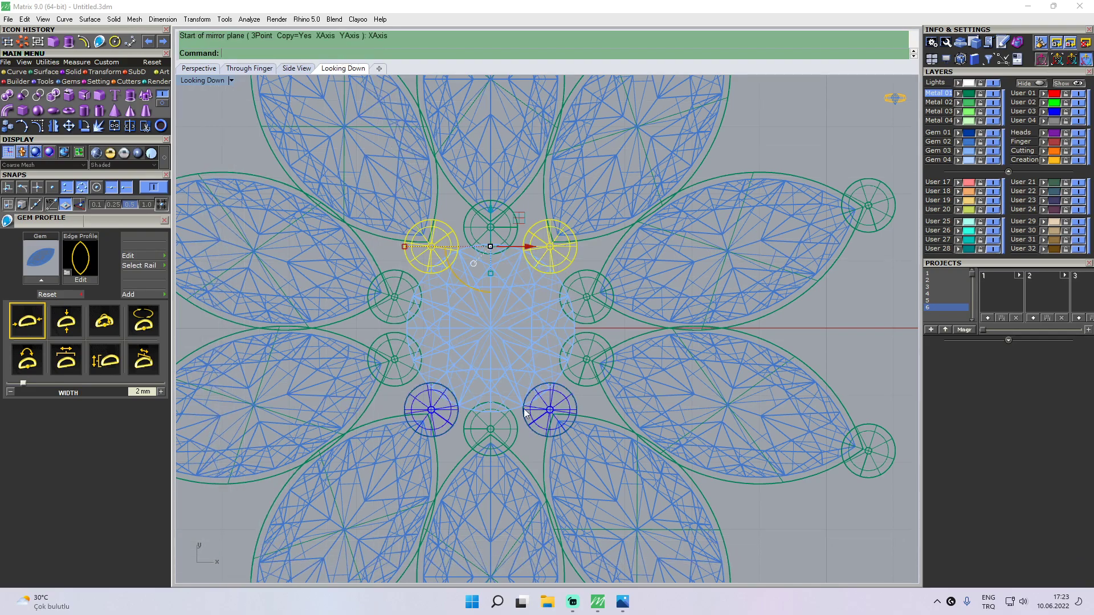
{"action": "key", "text": "Escape"}
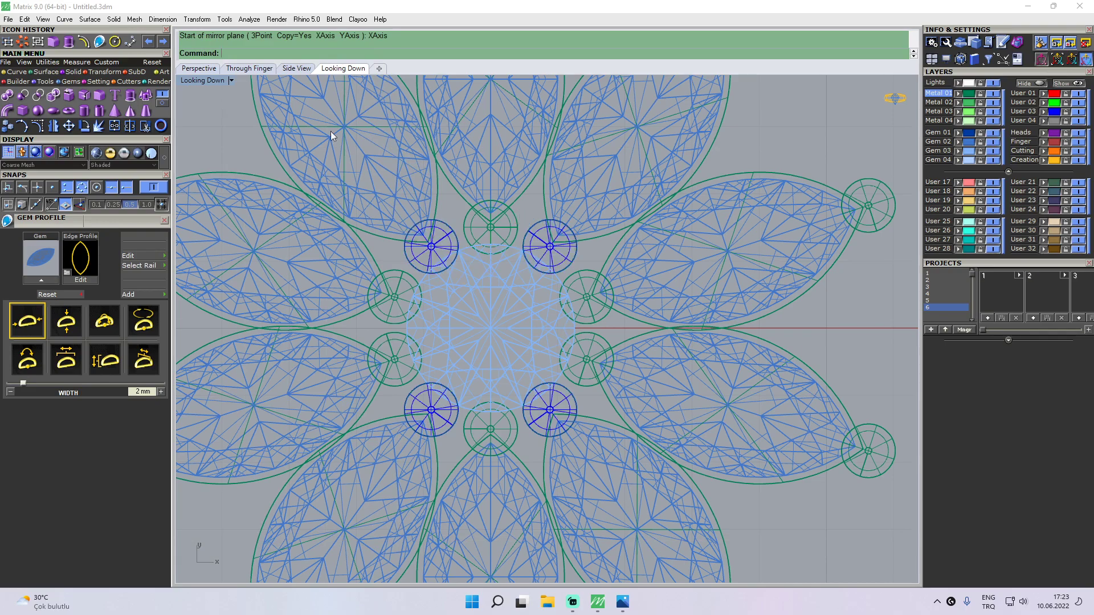
- Delete the upper-right tall prong and replace it by mirroring the upper-left tall prong across the Y axis
{"action": "left_click", "coordinate": [551, 248]}
{"action": "key", "text": "Delete"}
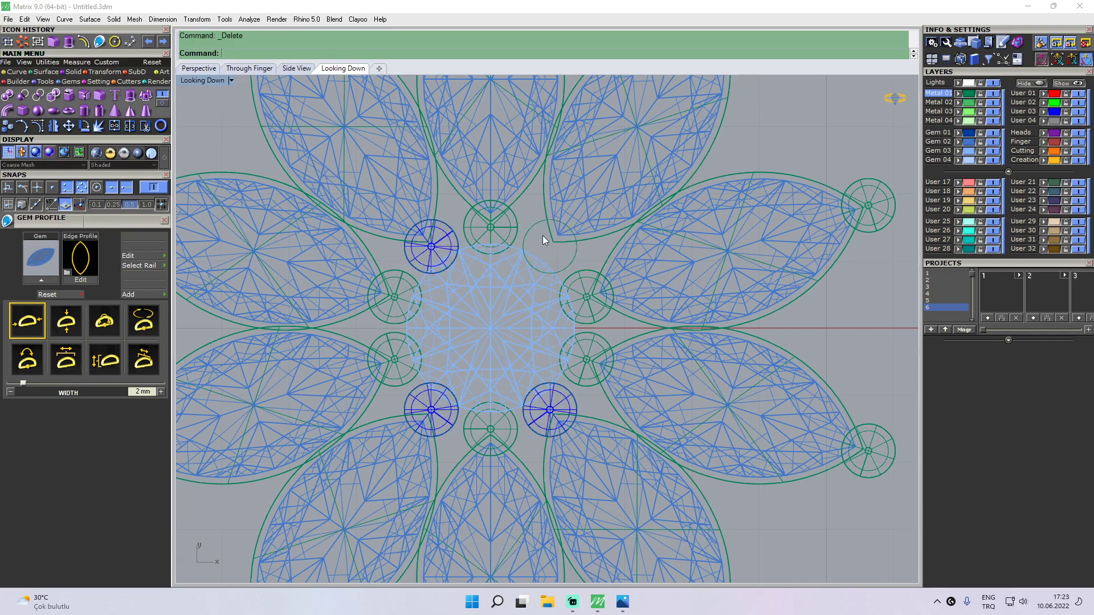
{"action": "left_click", "coordinate": [437, 247]}
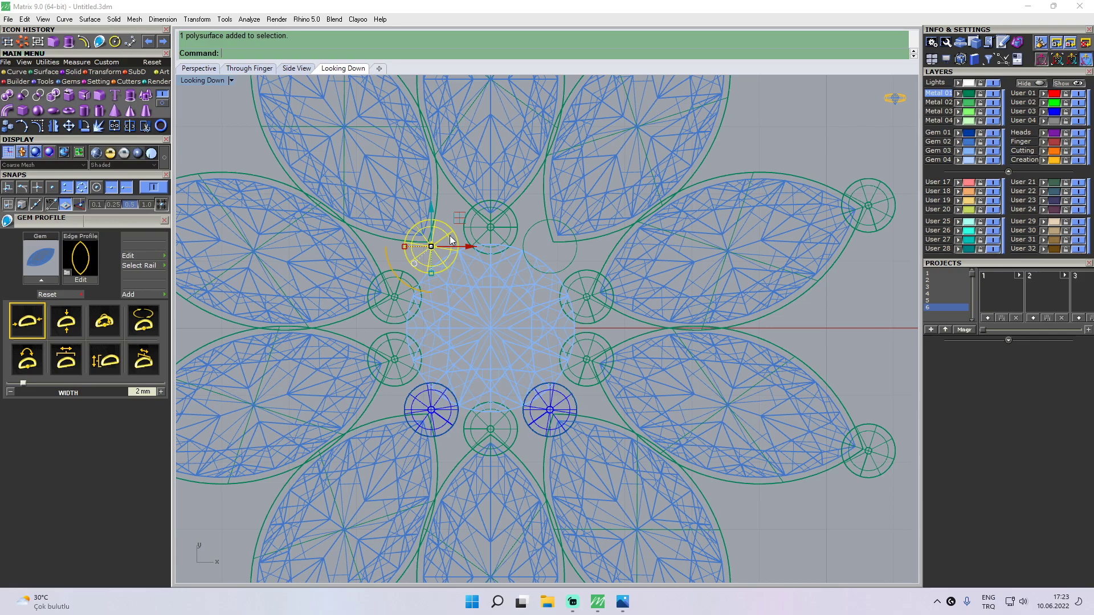
{"action": "left_click", "coordinate": [53, 126]}
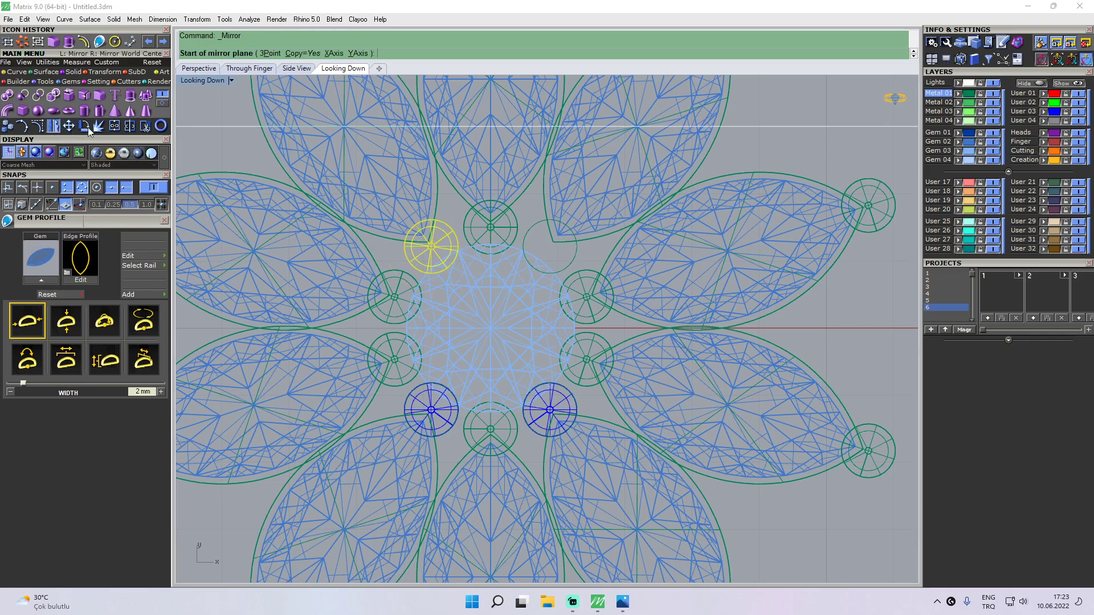
{"action": "left_click", "coordinate": [357, 54]}
{"action": "key", "text": "Escape"}
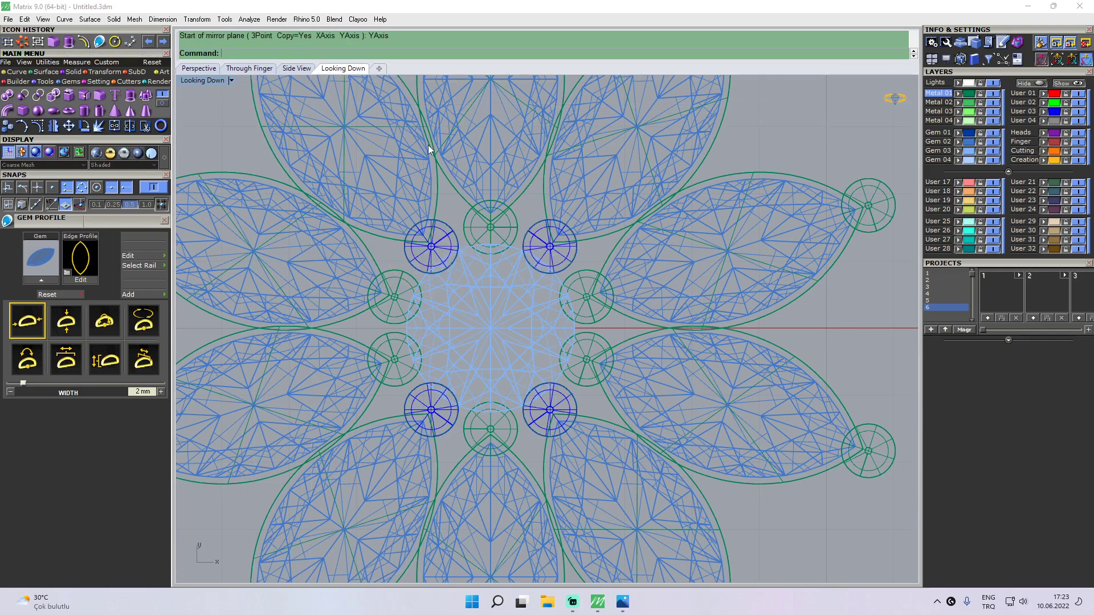
{"action": "left_click", "coordinate": [199, 68]}
{"action": "right_click_drag", "start_coordinate": [635, 263], "coordinate": [556, 259]}
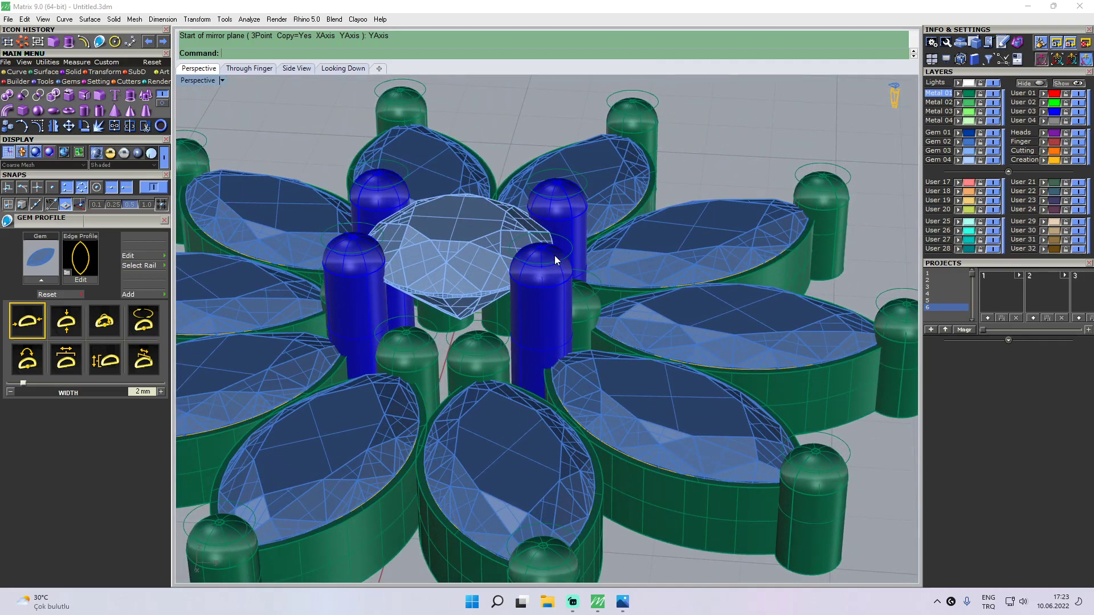
{"action": "left_click", "coordinate": [449, 254]}
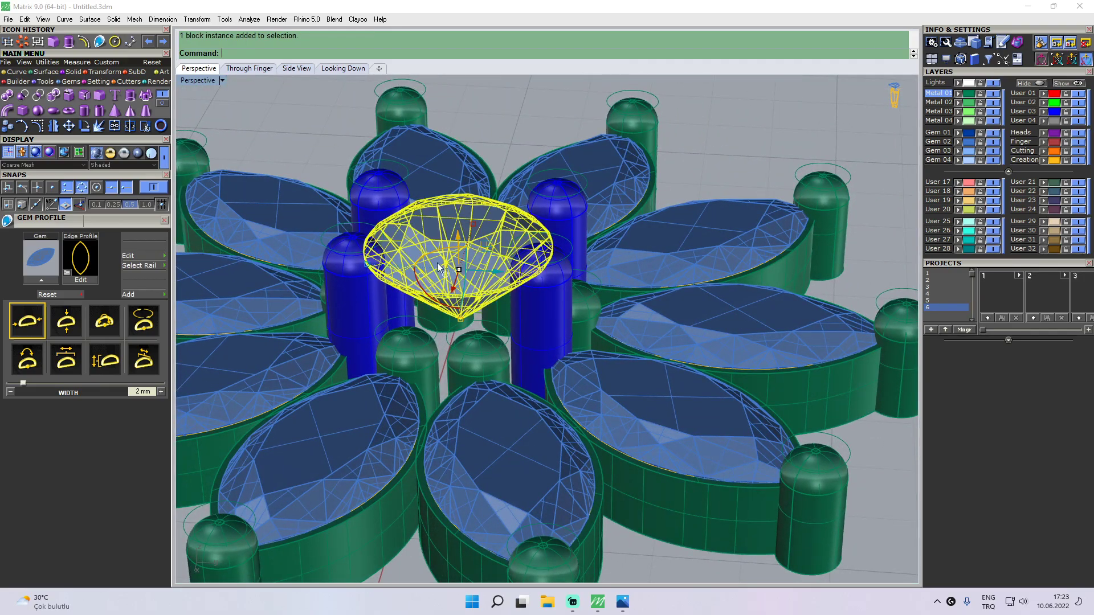
{"action": "left_click", "coordinate": [309, 141]}
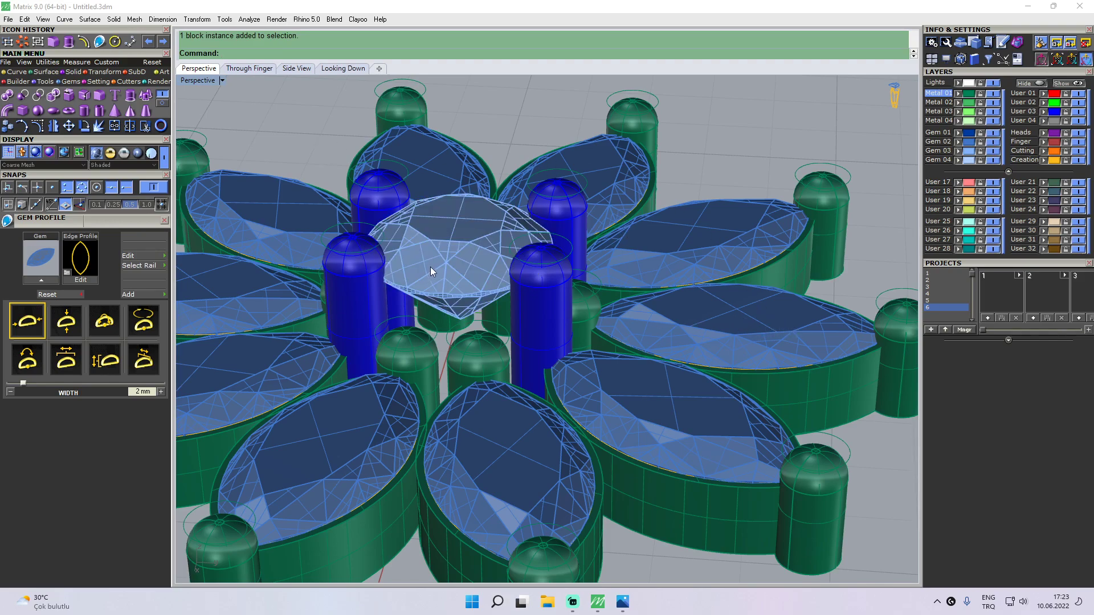
- Create a Gem Profile curve around the round diamond's girdle with a width of 0 mm
{"action": "left_click", "coordinate": [69, 81]}
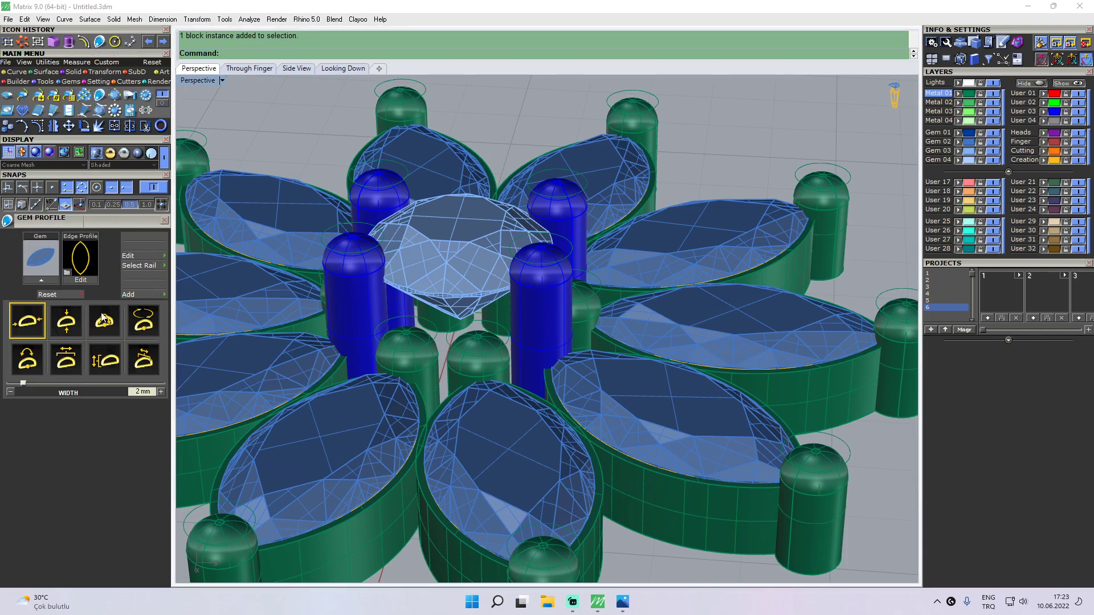
{"action": "left_click", "coordinate": [459, 251]}
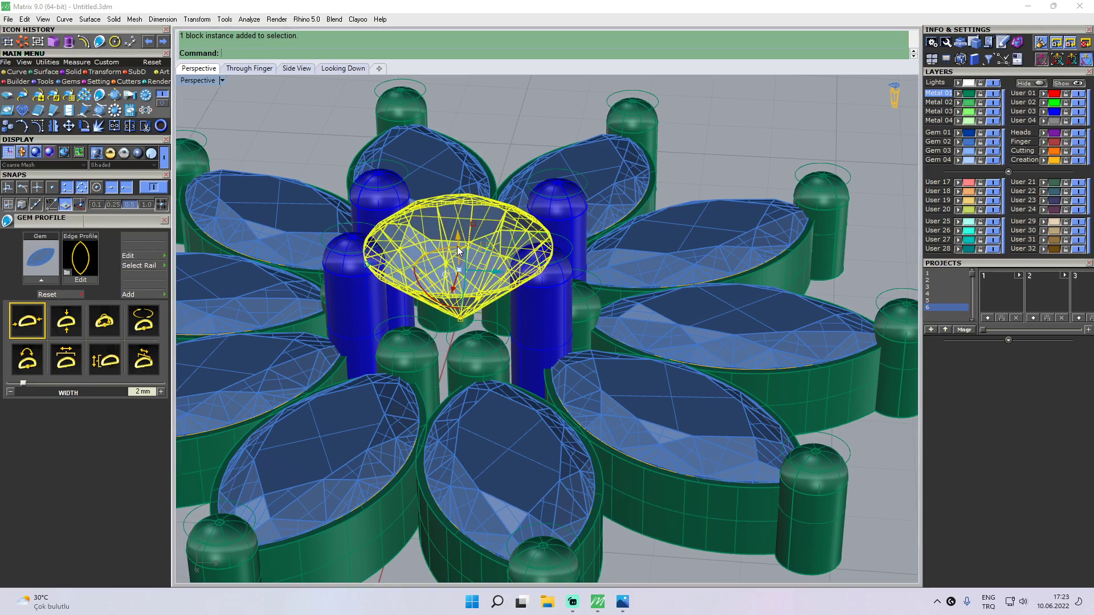
{"action": "left_click", "coordinate": [32, 279]}
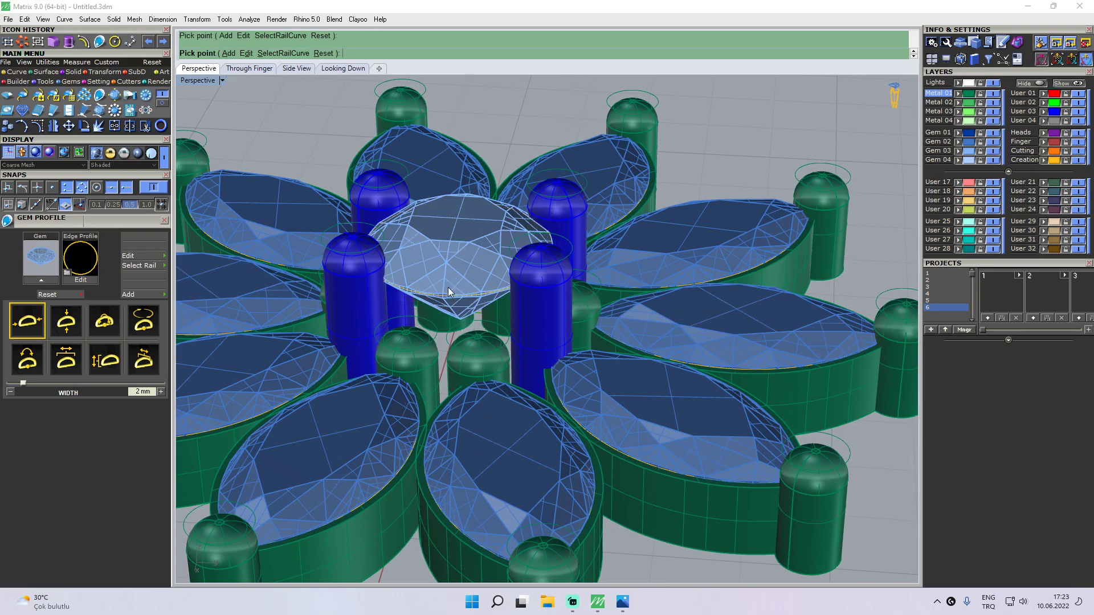
{"action": "key", "text": "Return"}
- Offset the round diamond's profile curve outward with sharp corners to form a slightly larger circle around the girdle
{"action": "scroll", "coordinate": [533, 281], "scroll_direction": "up", "scroll_amount": 6}
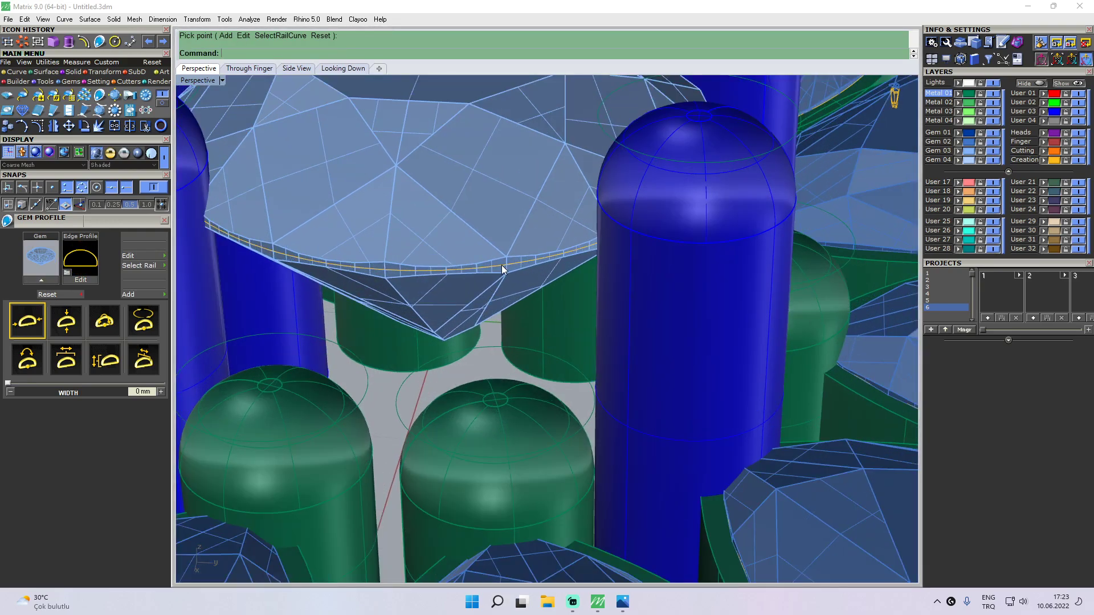
{"action": "left_click", "coordinate": [503, 269]}
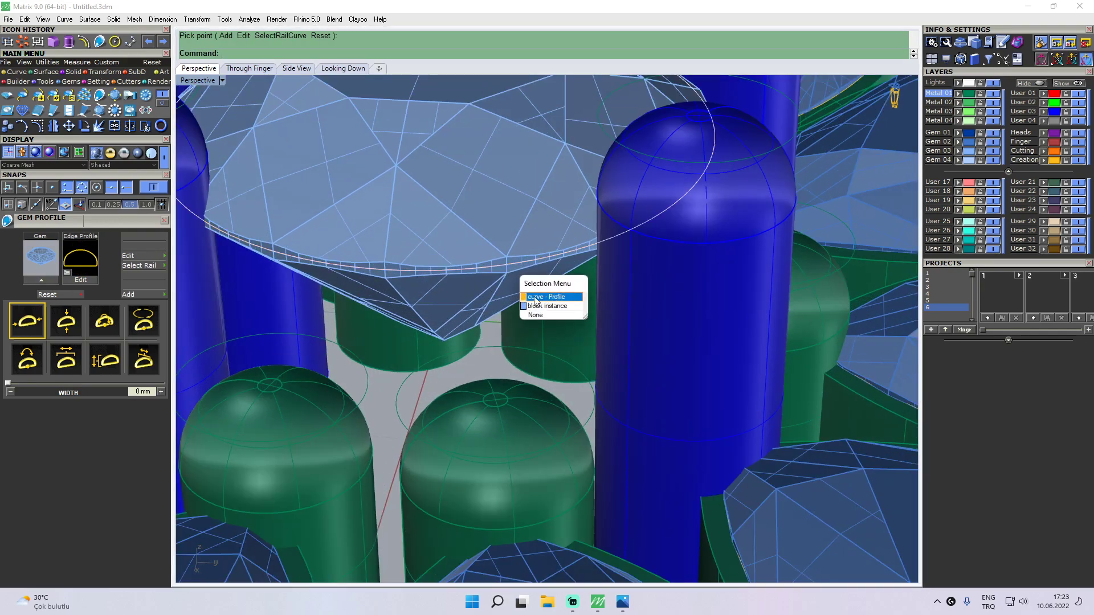
{"action": "left_click", "coordinate": [557, 297]}
{"action": "left_click", "coordinate": [358, 68]}
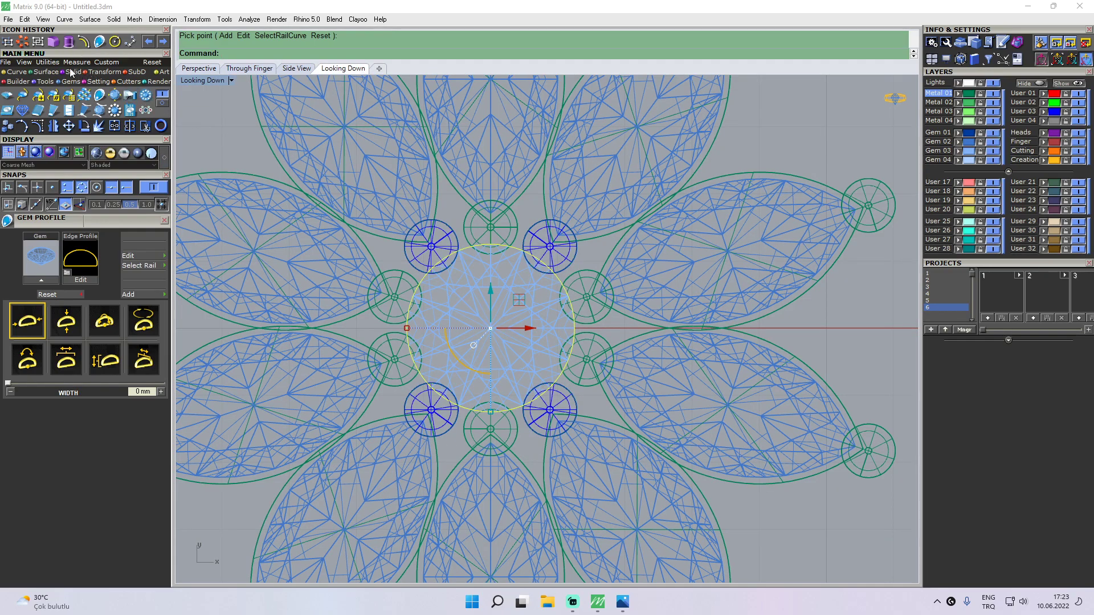
{"action": "left_click", "coordinate": [16, 72]}
{"action": "left_click", "coordinate": [124, 112]}
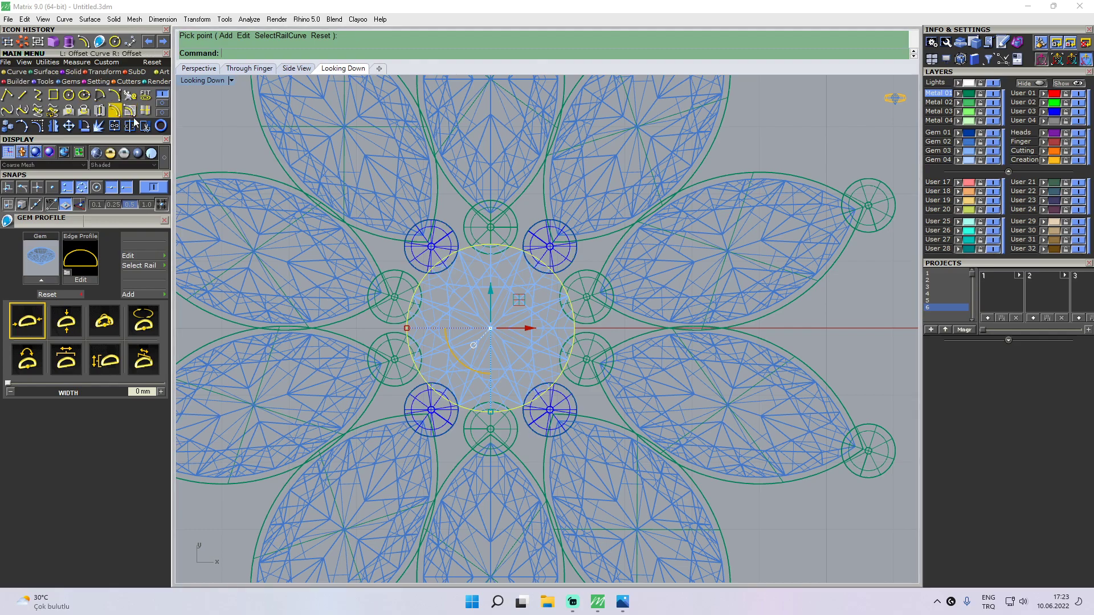
{"action": "scroll", "coordinate": [388, 240], "scroll_direction": "up", "scroll_amount": 3}
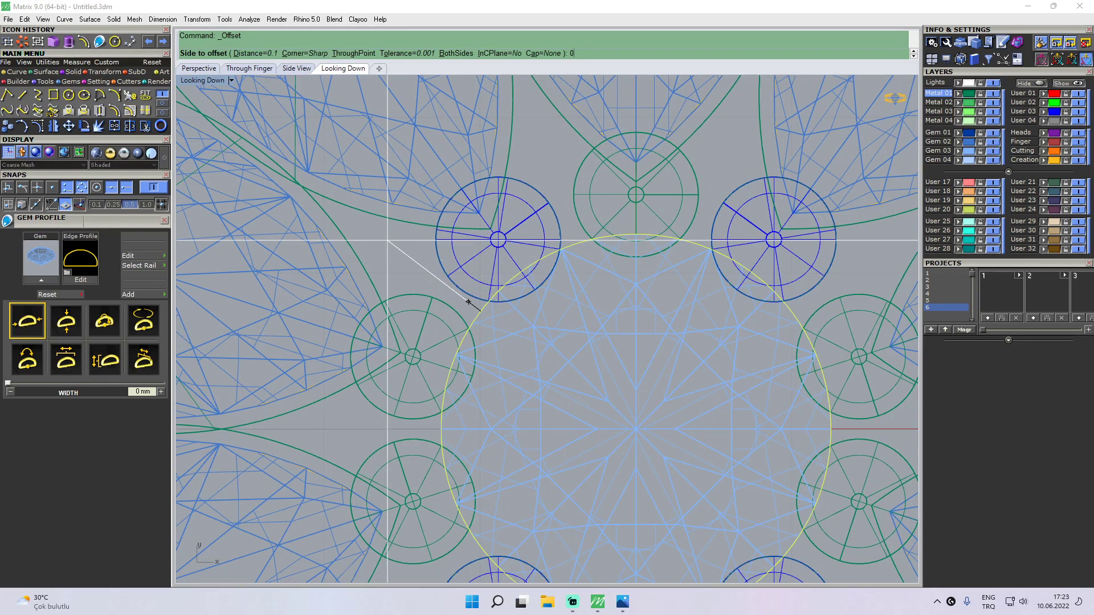
{"action": "left_click", "coordinate": [387, 240]}
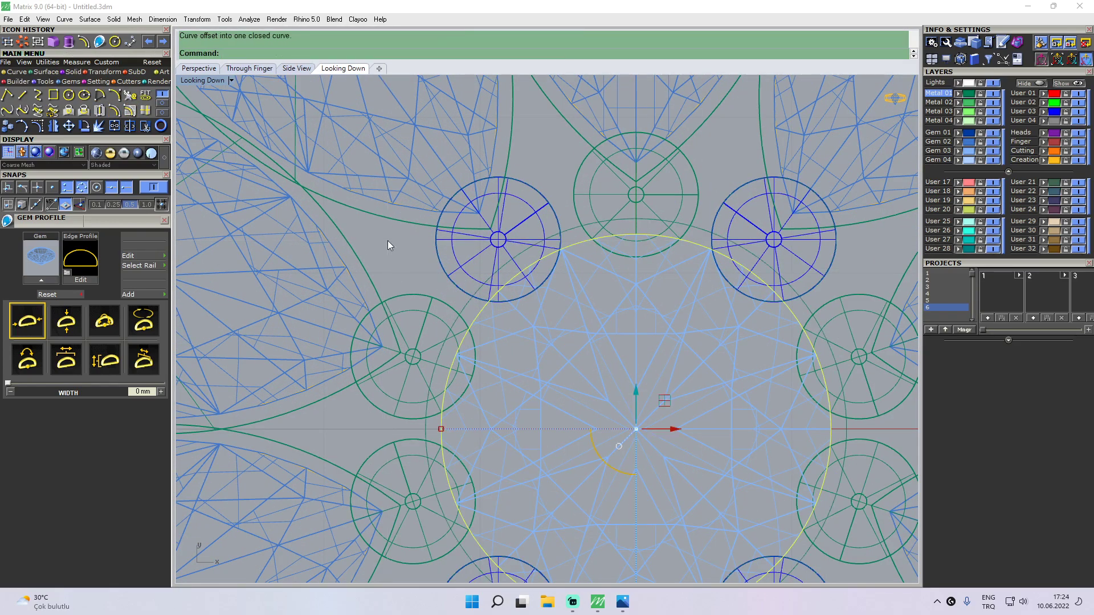
- Move the offset circle slightly down so it sits just below the round diamond's girdle
{"action": "left_click", "coordinate": [466, 306]}
{"action": "left_click", "coordinate": [213, 69]}
{"action": "right_click_drag", "start_coordinate": [469, 265], "coordinate": [495, 200]}
{"action": "right_click_drag", "start_coordinate": [422, 142], "coordinate": [450, 142]}
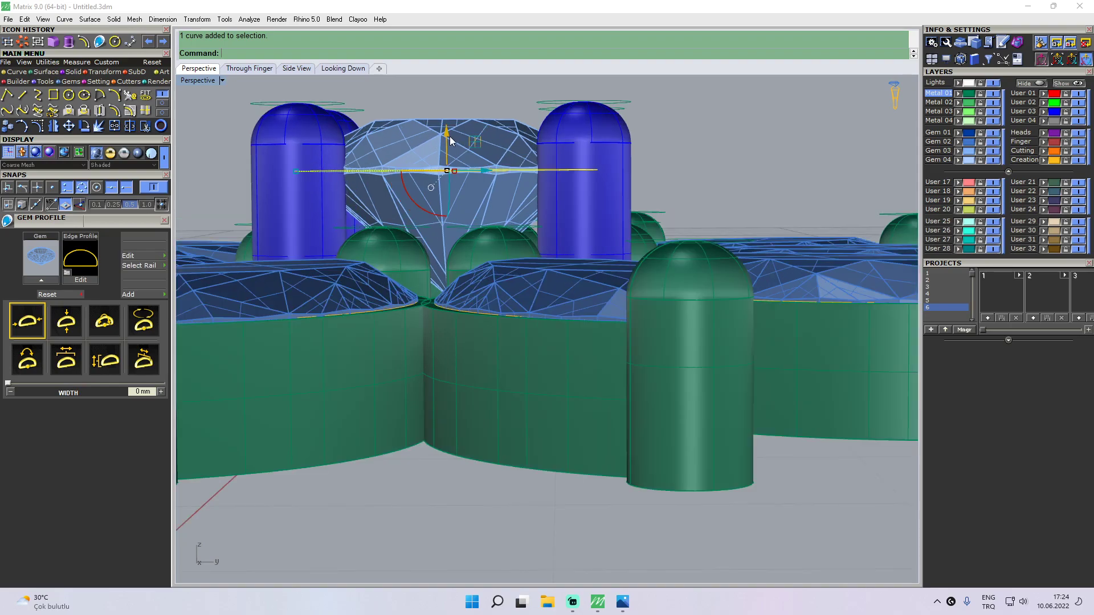
{"action": "left_click_drag", "start_coordinate": [447, 135], "coordinate": [453, 152]}
{"action": "right_click_drag", "start_coordinate": [453, 153], "coordinate": [368, 182]}
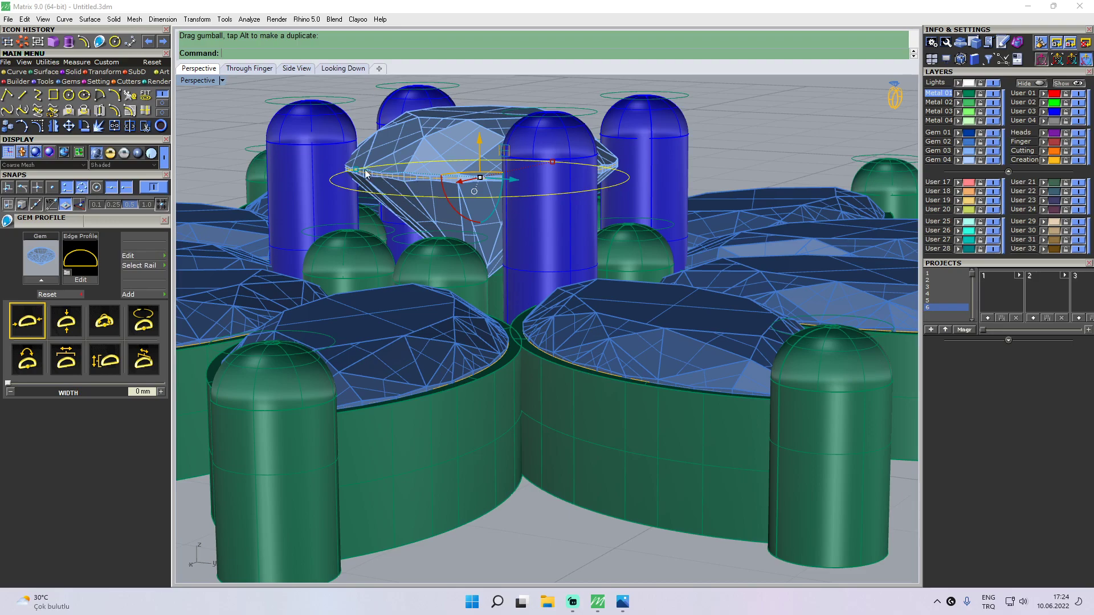
- Extrude the lowered circle into a solid cylinder down to the base level of the marquise settings
{"action": "left_click", "coordinate": [73, 72]}
{"action": "left_click", "coordinate": [130, 94]}
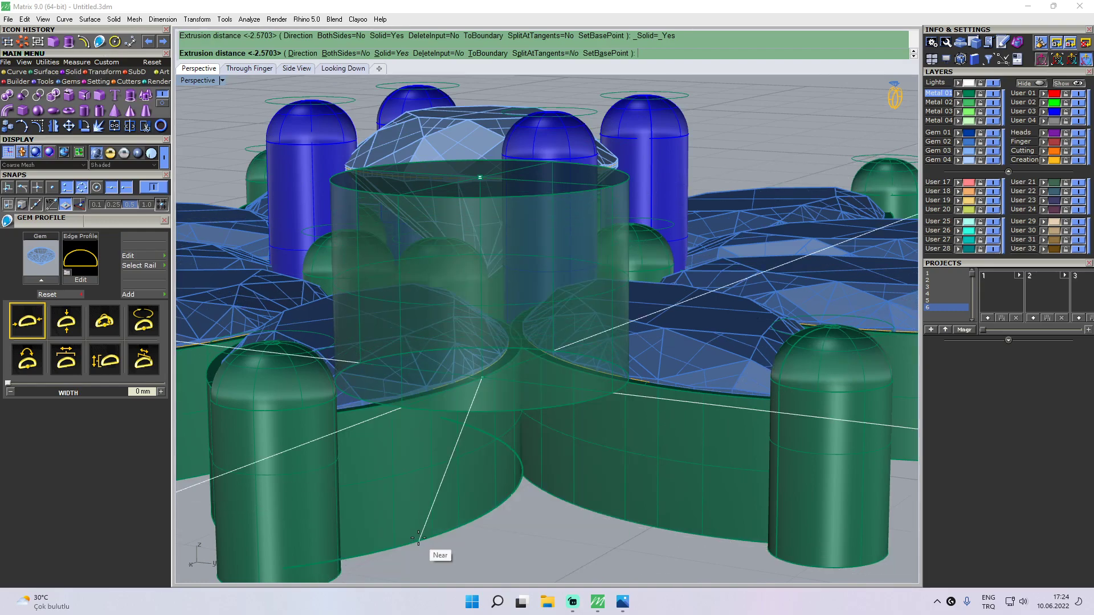
{"action": "right_click_drag", "start_coordinate": [375, 548], "coordinate": [337, 508]}
{"action": "scroll", "coordinate": [336, 507], "scroll_direction": "down", "scroll_amount": 6}
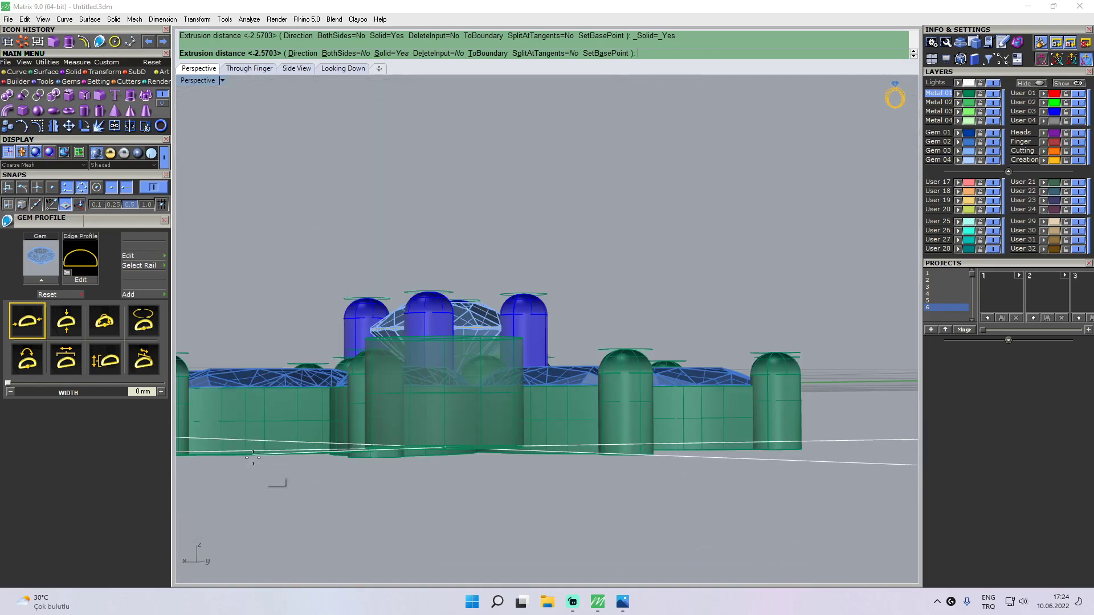
{"action": "left_click", "coordinate": [249, 69]}
{"action": "scroll", "coordinate": [509, 313], "scroll_direction": "up", "scroll_amount": 3}
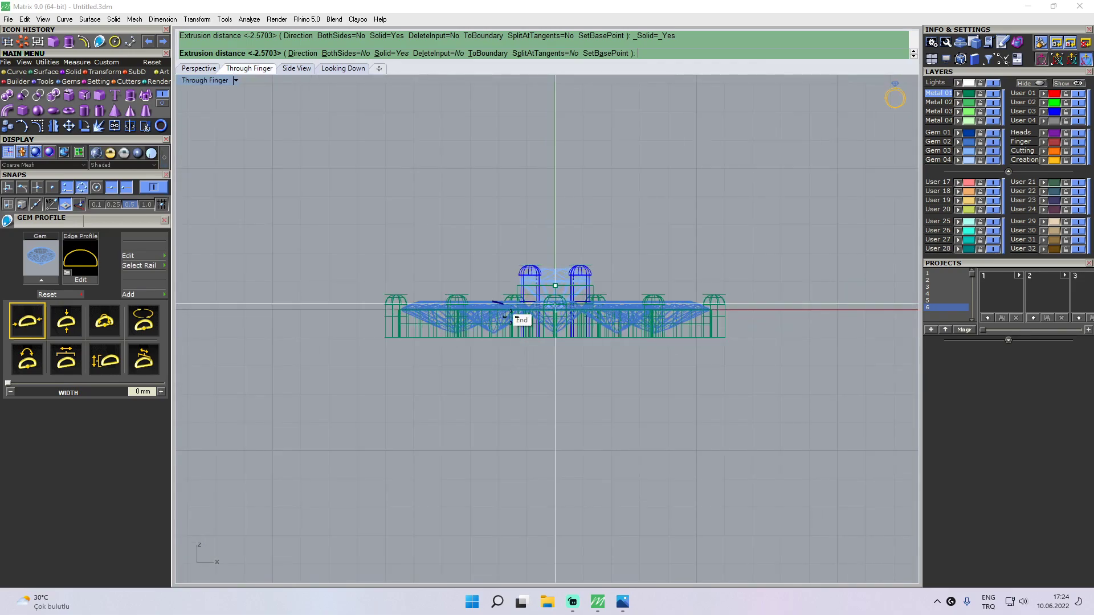
{"action": "scroll", "coordinate": [508, 312], "scroll_direction": "up", "scroll_amount": 4}
{"action": "left_click", "coordinate": [521, 320]}
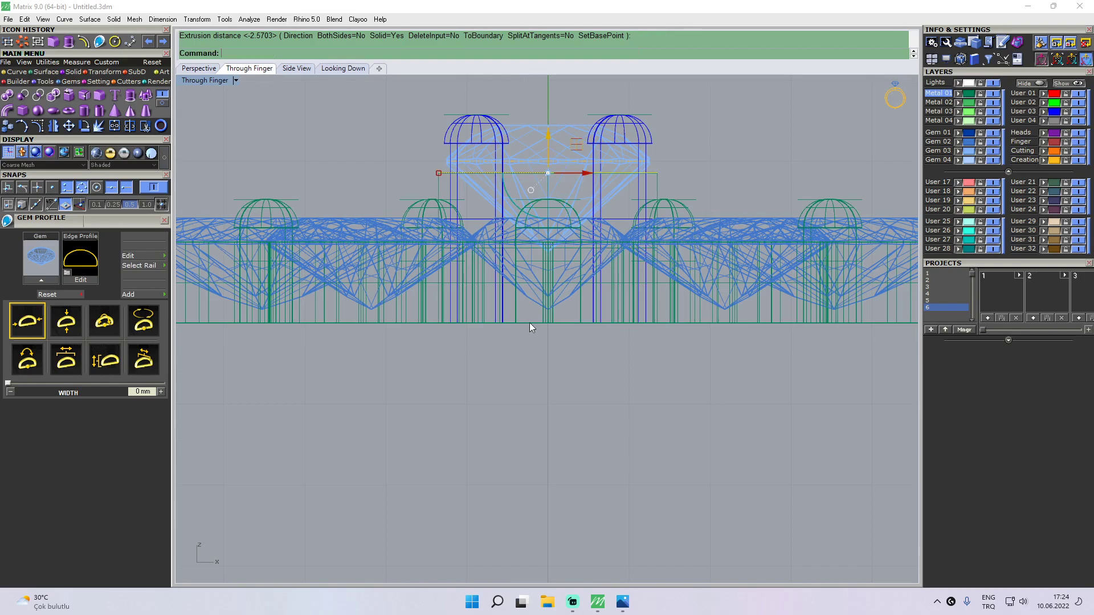
- Temporarily hide the round diamond to examine the solid cylinder beneath it, undoing the hide to restore the gem
{"action": "left_click", "coordinate": [204, 68]}
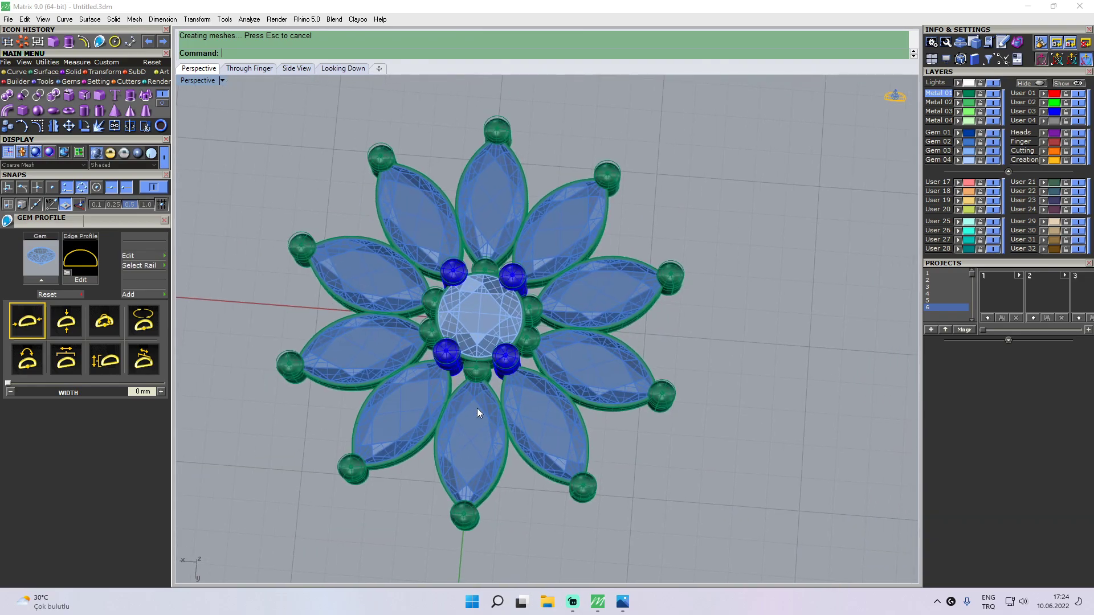
{"action": "right_click_drag", "start_coordinate": [493, 281], "coordinate": [497, 150]}
{"action": "right_click_drag", "start_coordinate": [507, 196], "coordinate": [501, 357]}
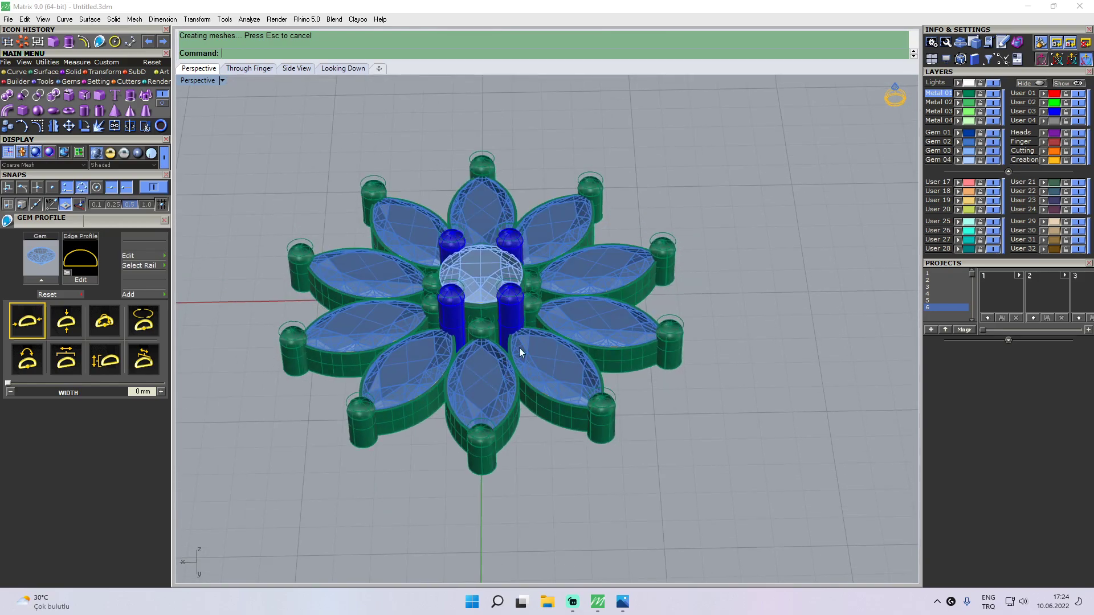
{"action": "scroll", "coordinate": [540, 260], "scroll_direction": "up", "scroll_amount": 5}
{"action": "right_click_drag", "start_coordinate": [547, 272], "coordinate": [508, 272]}
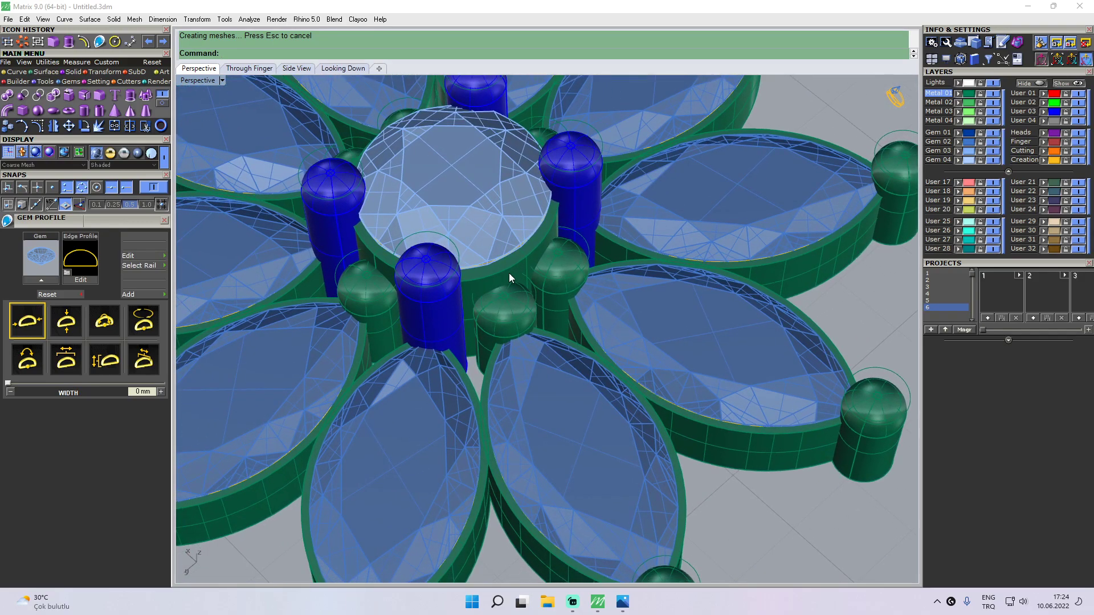
{"action": "scroll", "coordinate": [509, 272], "scroll_direction": "down", "scroll_amount": 3}
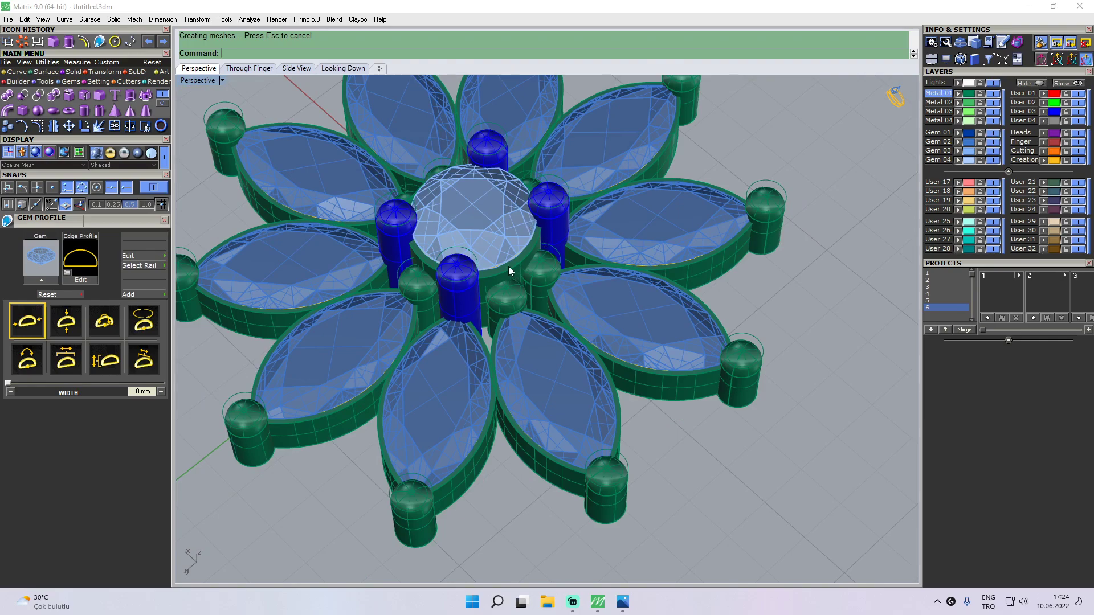
{"action": "scroll", "coordinate": [508, 266], "scroll_direction": "up", "scroll_amount": 2}
{"action": "left_click", "coordinate": [564, 218]}
{"action": "scroll", "coordinate": [568, 210], "scroll_direction": "up", "scroll_amount": 3}
{"action": "left_click", "coordinate": [461, 220]}
{"action": "key", "text": "ctrl+h"}
{"action": "right_click_drag", "start_coordinate": [420, 203], "coordinate": [484, 276]}
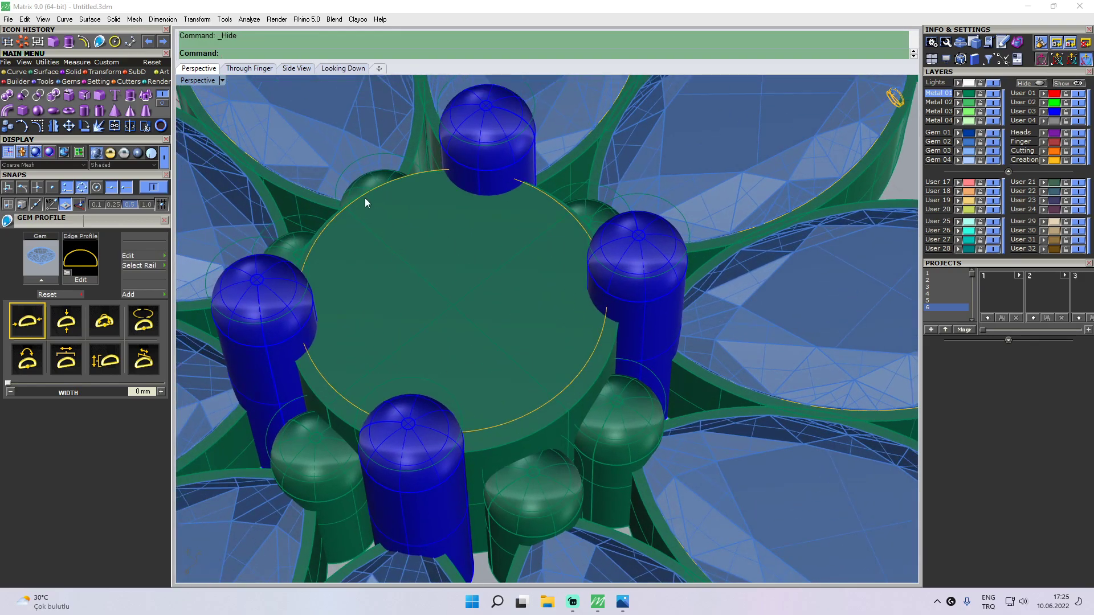
{"action": "right_click_drag", "start_coordinate": [422, 236], "coordinate": [650, 218]}
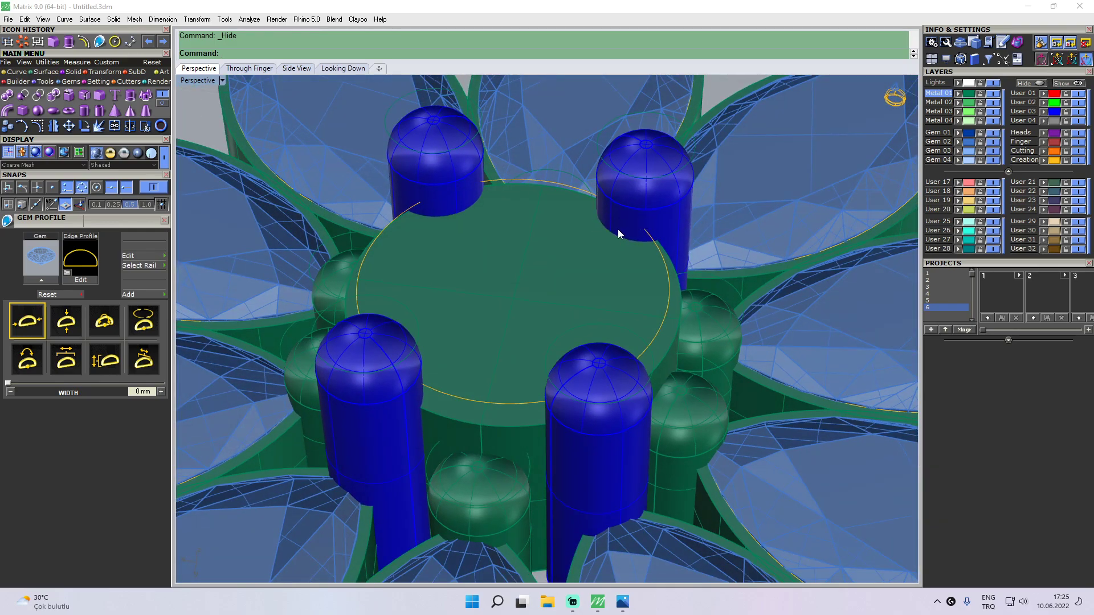
{"action": "right_click_drag", "start_coordinate": [636, 223], "coordinate": [521, 227]}
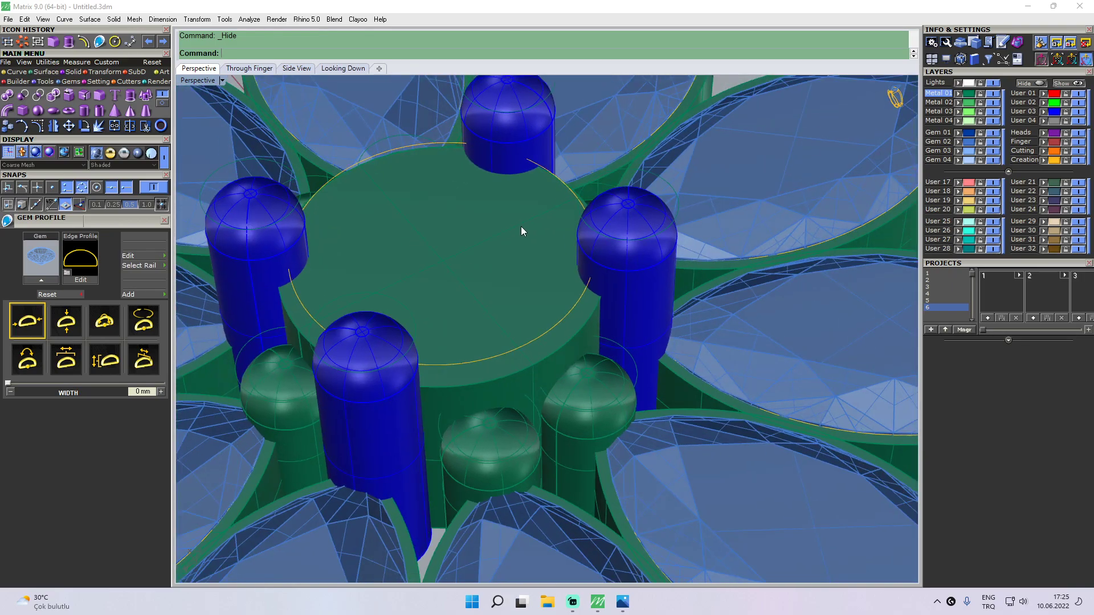
{"action": "key", "text": "ctrl+z"}
{"action": "scroll", "coordinate": [462, 206], "scroll_direction": "down", "scroll_amount": 5}
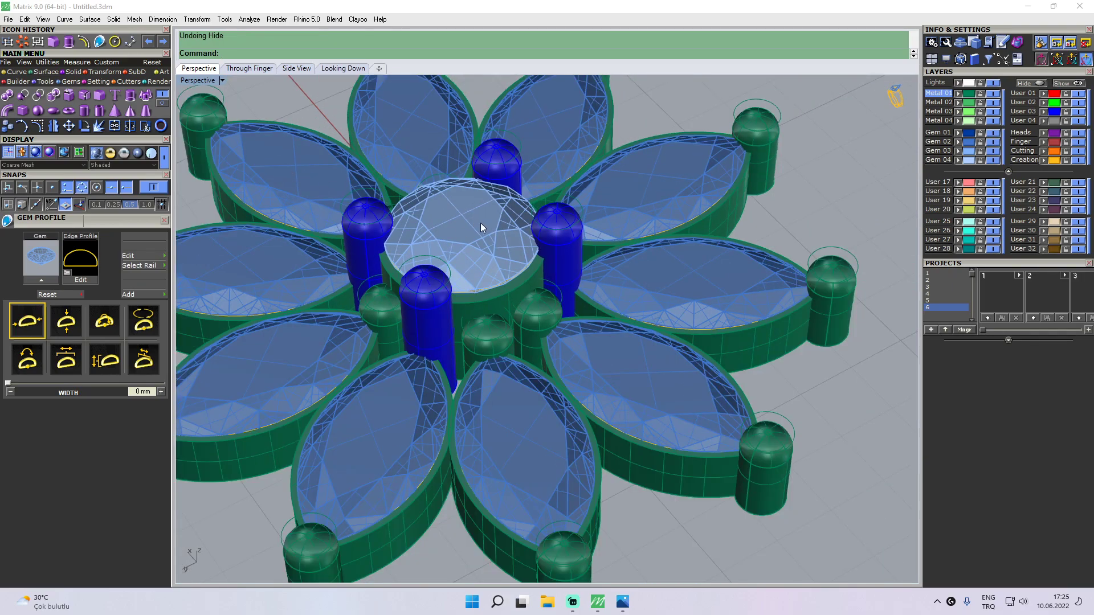
- Create a gem cutter from the round diamond with its lower depth set to -198 %, extending below the settings' base
{"action": "left_click", "coordinate": [478, 225]}
{"action": "left_click", "coordinate": [128, 81]}
{"action": "left_click", "coordinate": [130, 95]}
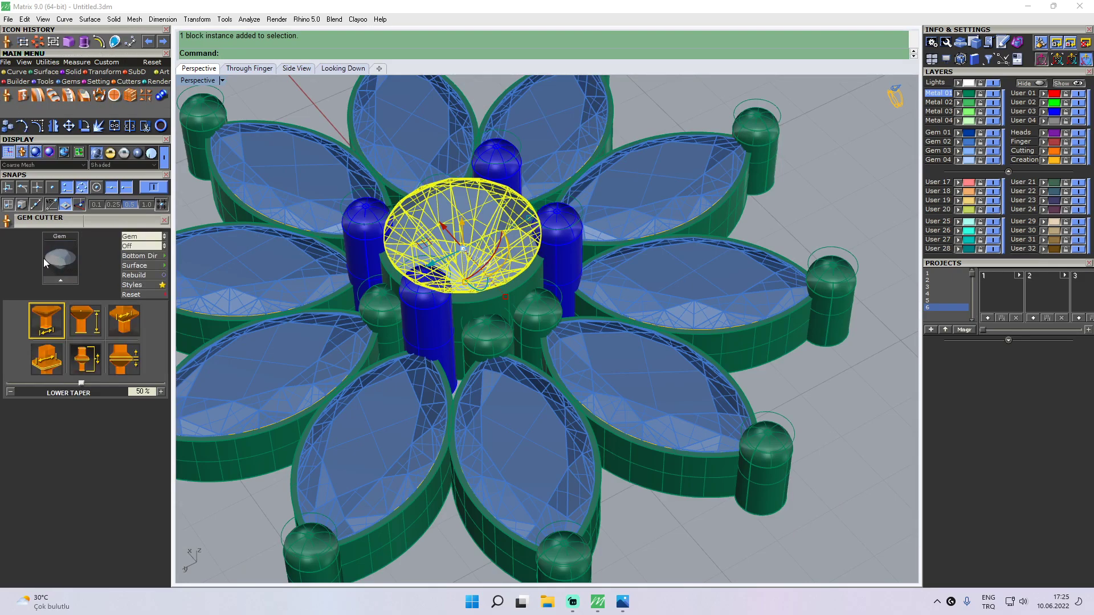
{"action": "left_click", "coordinate": [61, 281]}
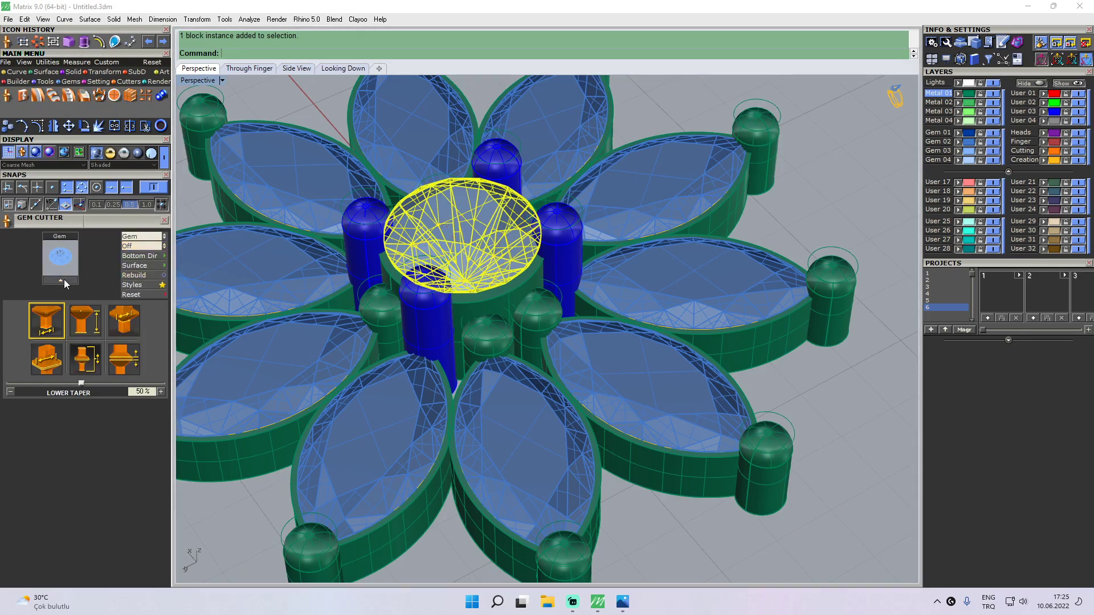
{"action": "right_click_drag", "start_coordinate": [452, 188], "coordinate": [461, 314]}
{"action": "left_click", "coordinate": [249, 69]}
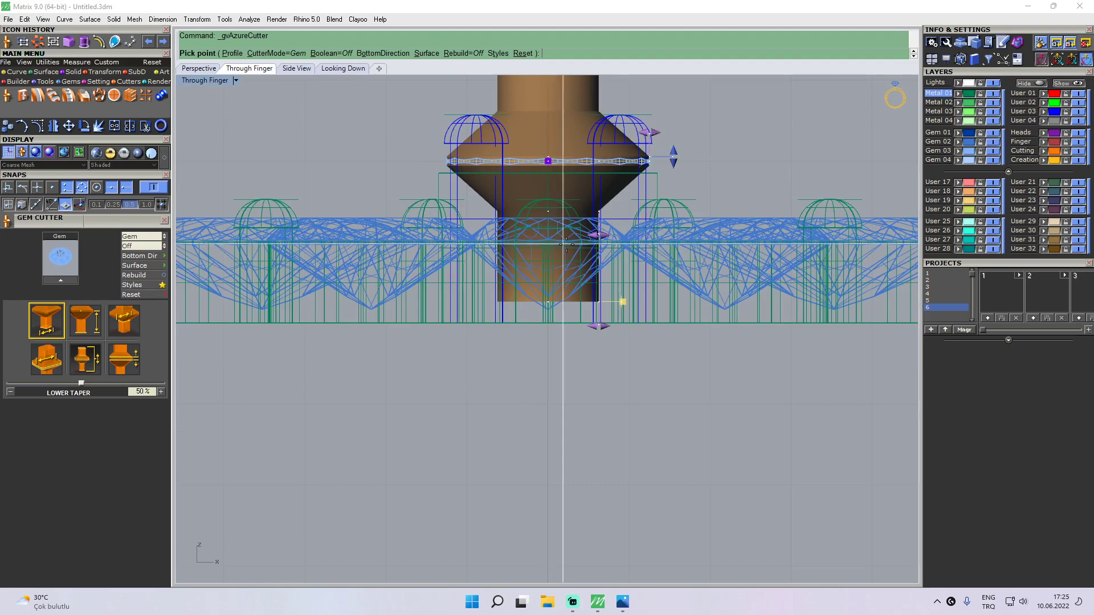
{"action": "scroll", "coordinate": [595, 360], "scroll_direction": "up", "scroll_amount": 4}
{"action": "left_click_drag", "start_coordinate": [559, 332], "coordinate": [573, 401]}
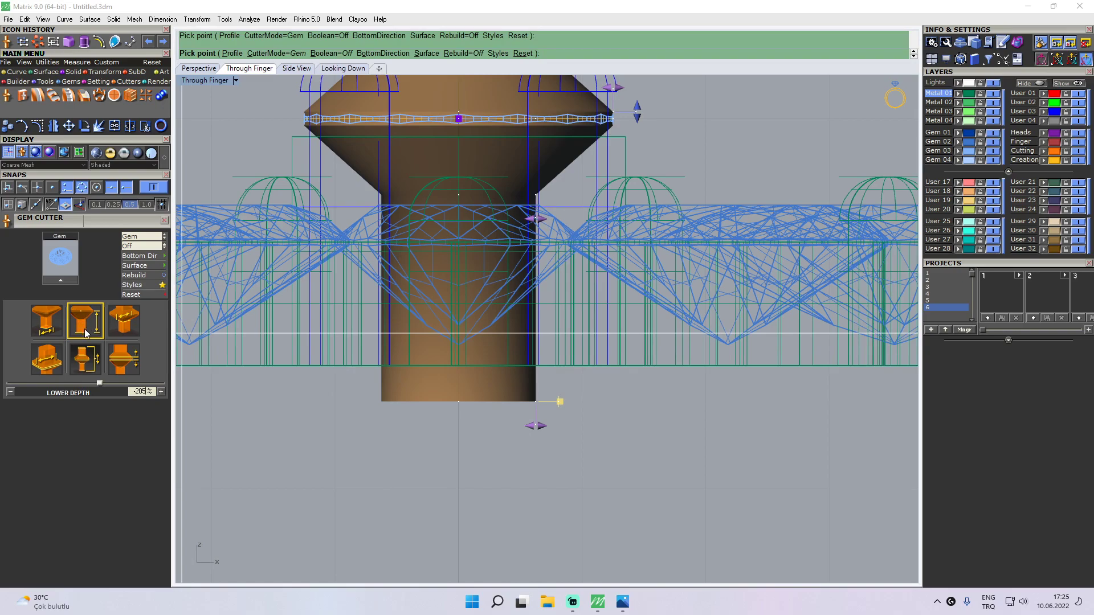
{"action": "mouse_move", "coordinate": [104, 385]}
{"action": "left_mouse_down"}
{"action": "mouse_move", "coordinate": [77, 386]}
{"action": "mouse_move", "coordinate": [122, 387]}
{"action": "mouse_move", "coordinate": [102, 387]}
{"action": "left_mouse_up"}
{"action": "left_click", "coordinate": [202, 69]}
{"action": "key", "text": "Return"}
- Delete the gem cutter just made for the round diamond, keeping the diamond and its cylinder
{"action": "right_click_drag", "start_coordinate": [505, 325], "coordinate": [478, 370]}
{"action": "left_click", "coordinate": [485, 306]}
{"action": "key", "text": "Delete"}
- Create a new gem cutter for the round diamond, adjusting its lower depth from below and setting the lower taper to 65 %
{"action": "right_click_drag", "start_coordinate": [478, 213], "coordinate": [487, 196]}
{"action": "left_click", "coordinate": [488, 196]}
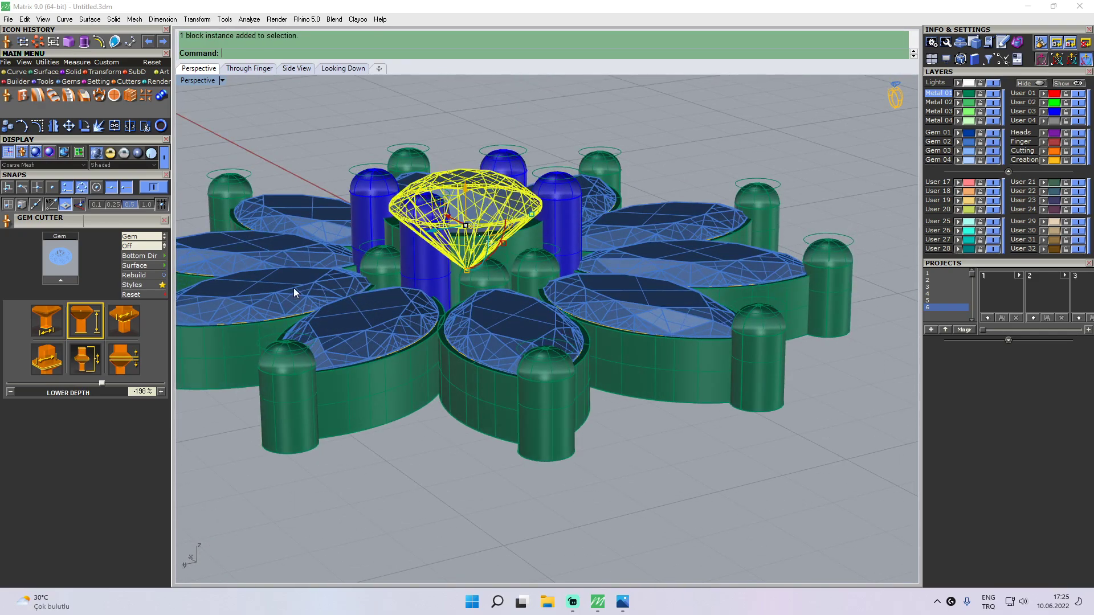
{"action": "left_click", "coordinate": [60, 279]}
{"action": "right_click_drag", "start_coordinate": [491, 370], "coordinate": [501, 305]}
{"action": "left_click_drag", "start_coordinate": [429, 360], "coordinate": [455, 343]}
{"action": "left_click", "coordinate": [43, 327]}
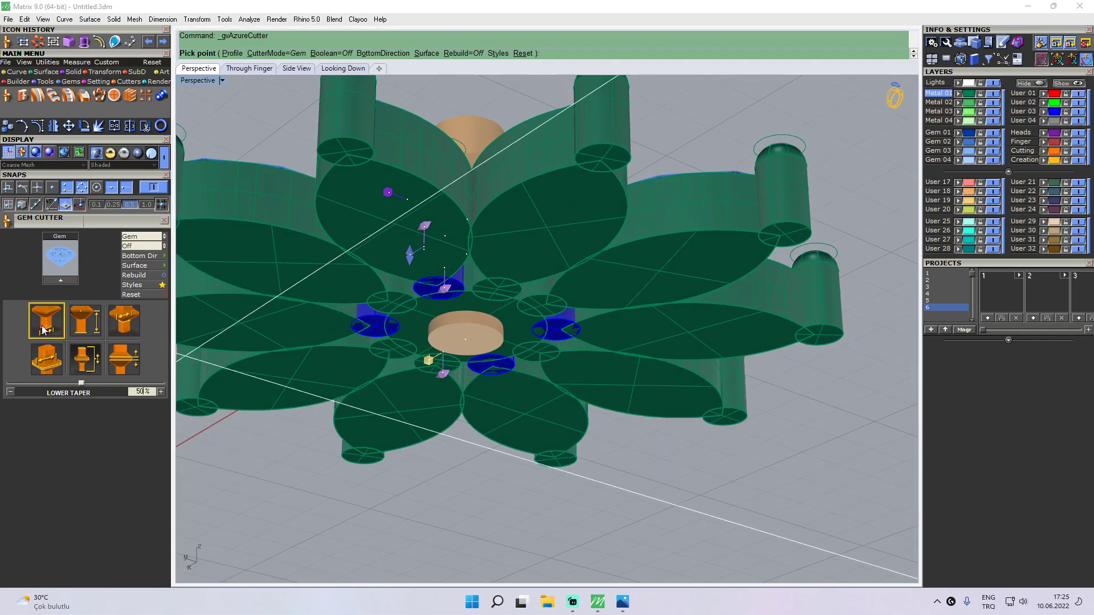
{"action": "left_click_drag", "start_coordinate": [80, 383], "coordinate": [106, 387]}
{"action": "key", "text": "Return"}
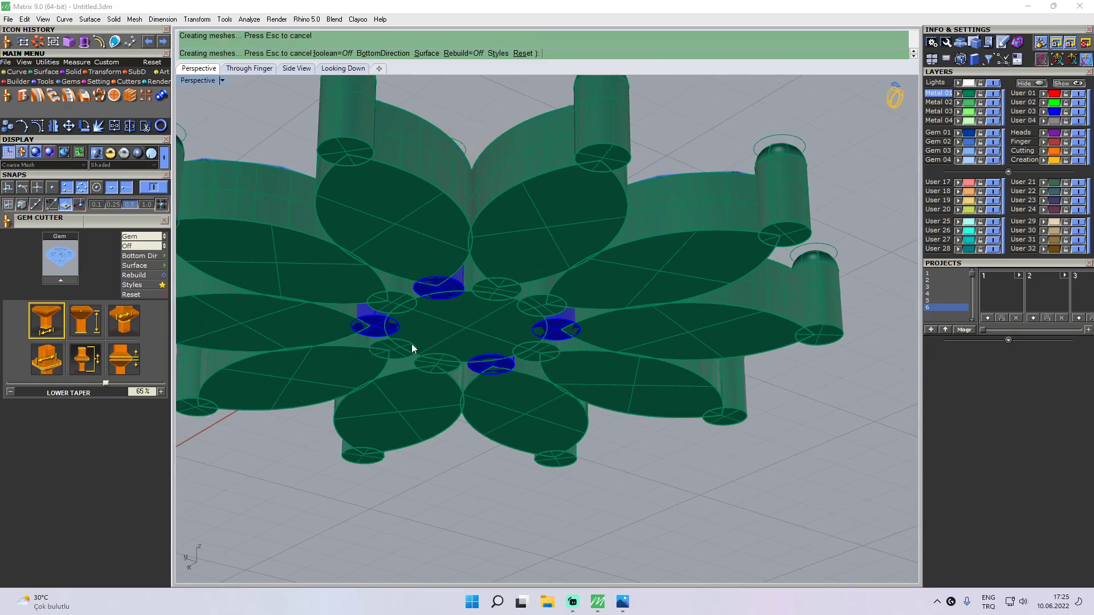
- Select all ten marquise gems by layer and create gem cutters for them with a 65 % lower taper
{"action": "right_click_drag", "start_coordinate": [568, 268], "coordinate": [436, 352]}
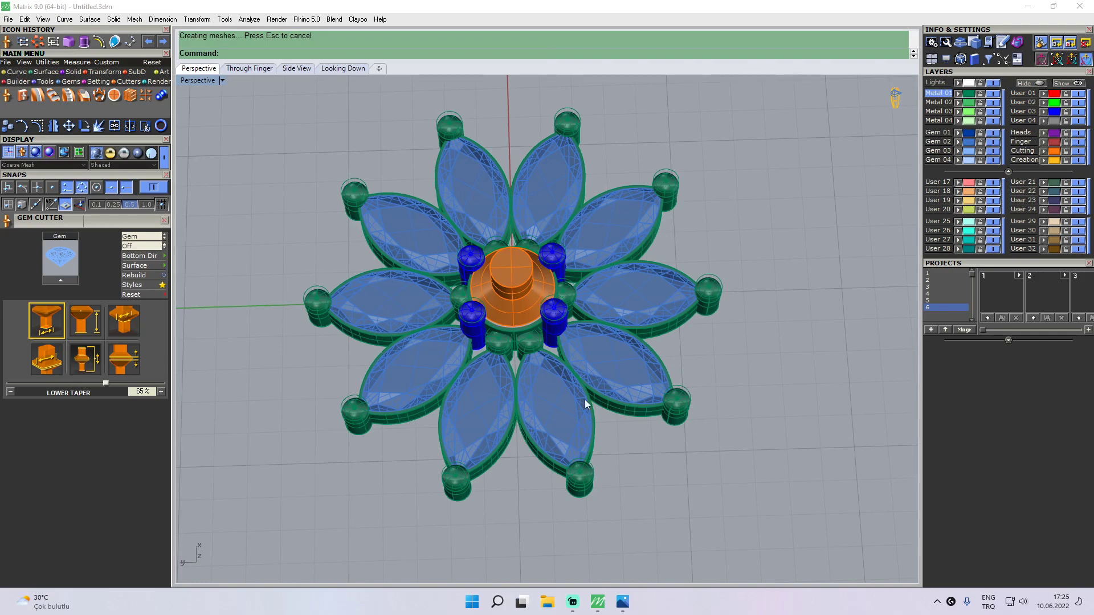
{"action": "left_click", "coordinate": [971, 144]}
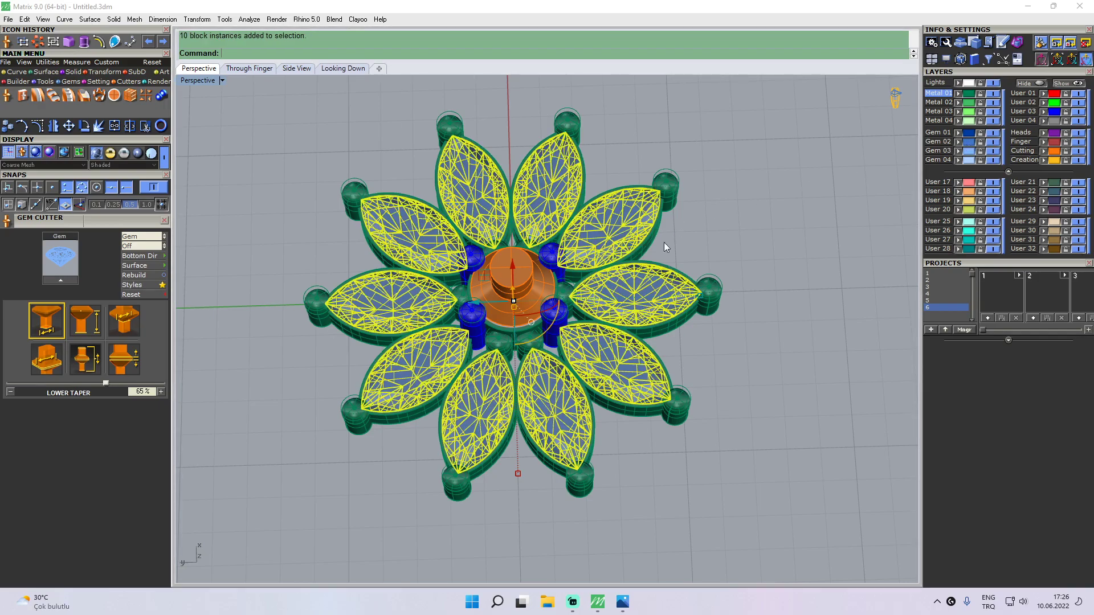
{"action": "left_click", "coordinate": [64, 282]}
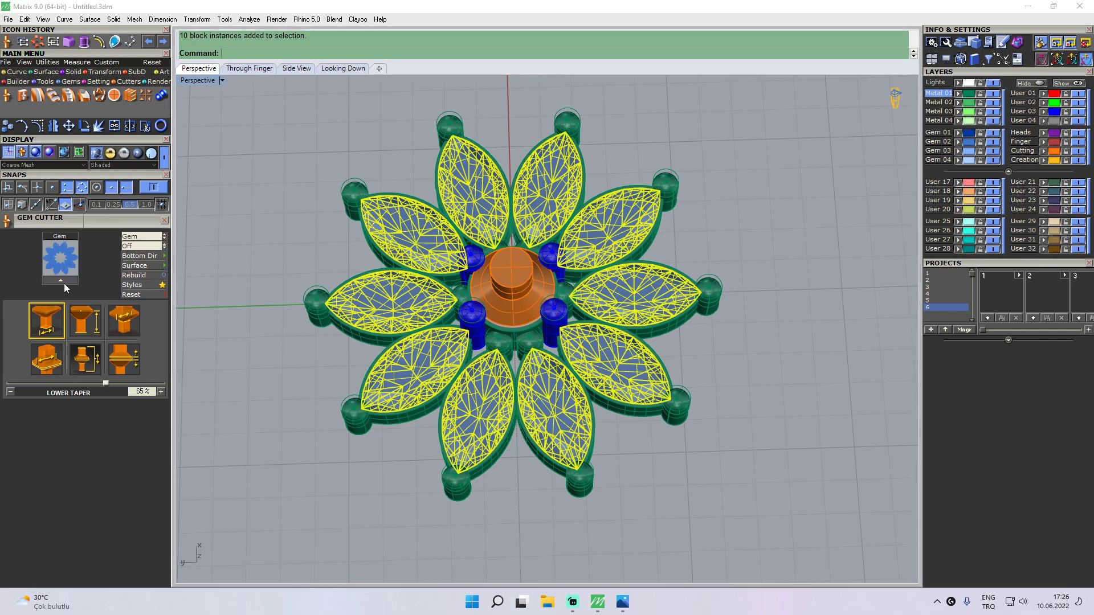
{"action": "right_click_drag", "start_coordinate": [433, 422], "coordinate": [351, 379]}
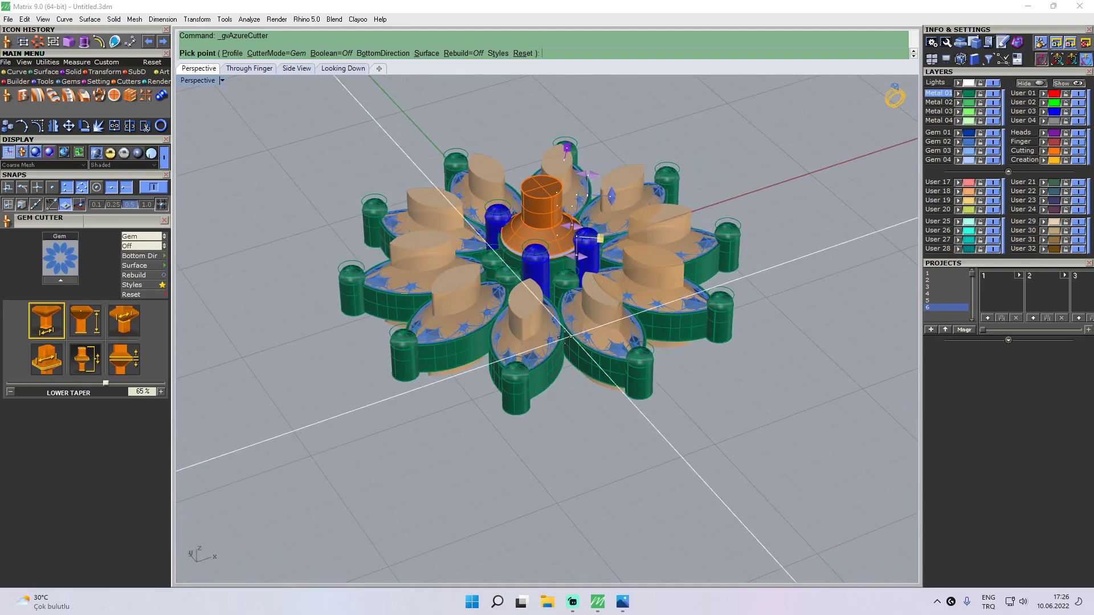
{"action": "right_click_drag", "start_coordinate": [485, 176], "coordinate": [458, 302]}
{"action": "right_click", "coordinate": [458, 302]}
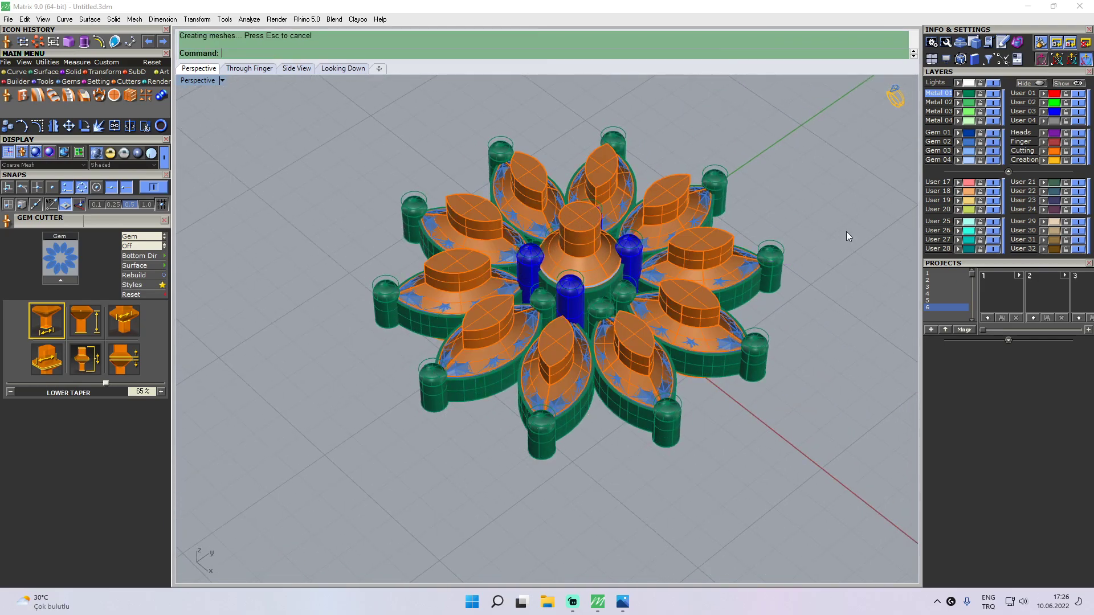
- Examine the marquise settings from several angles and check which of their parts select together as groups
{"action": "right_click_drag", "start_coordinate": [846, 230], "coordinate": [541, 289]}
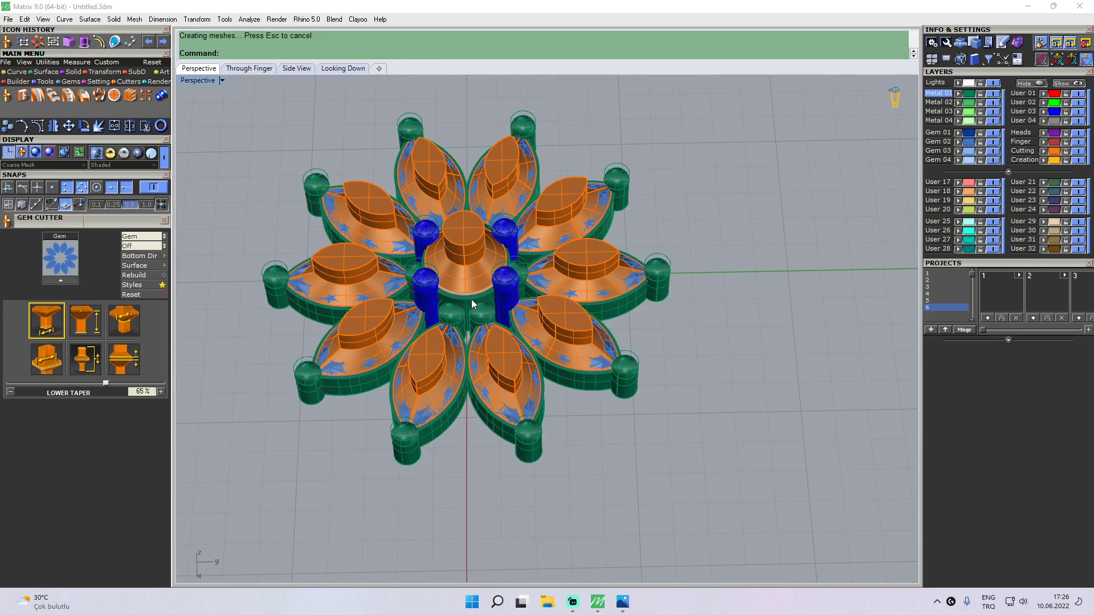
{"action": "right_click_drag", "start_coordinate": [443, 351], "coordinate": [476, 333]}
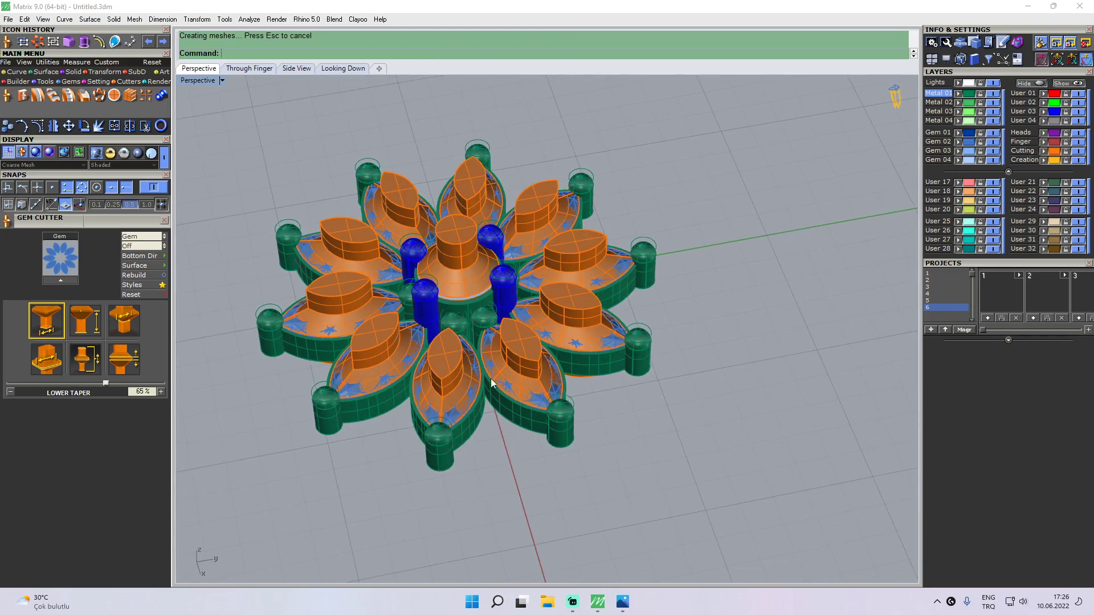
{"action": "left_click", "coordinate": [516, 420]}
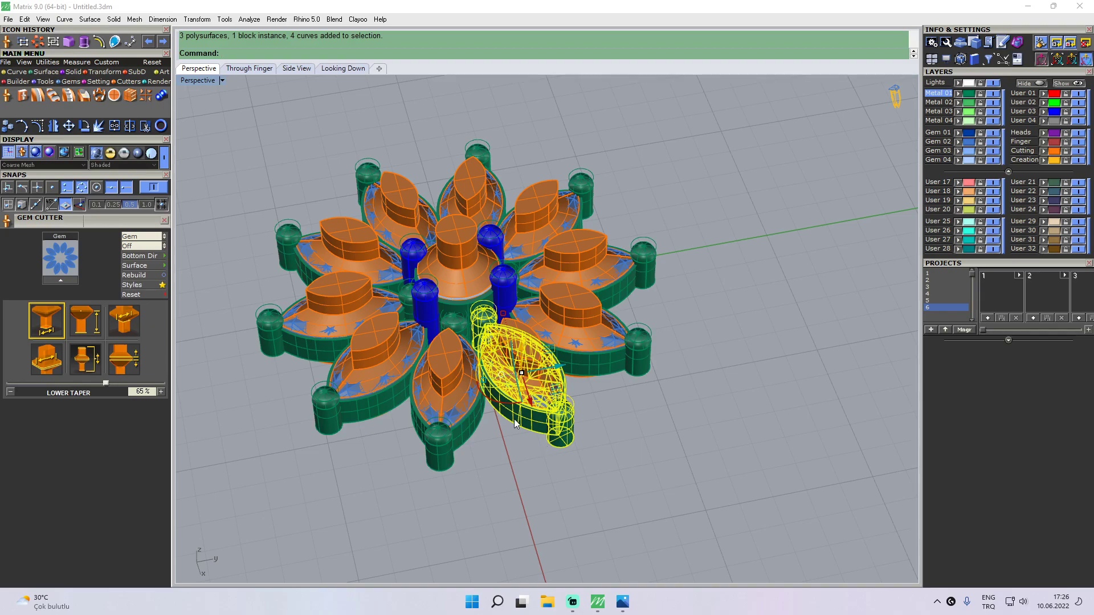
{"action": "left_click", "coordinate": [475, 433]}
{"action": "left_click", "coordinate": [532, 425]}
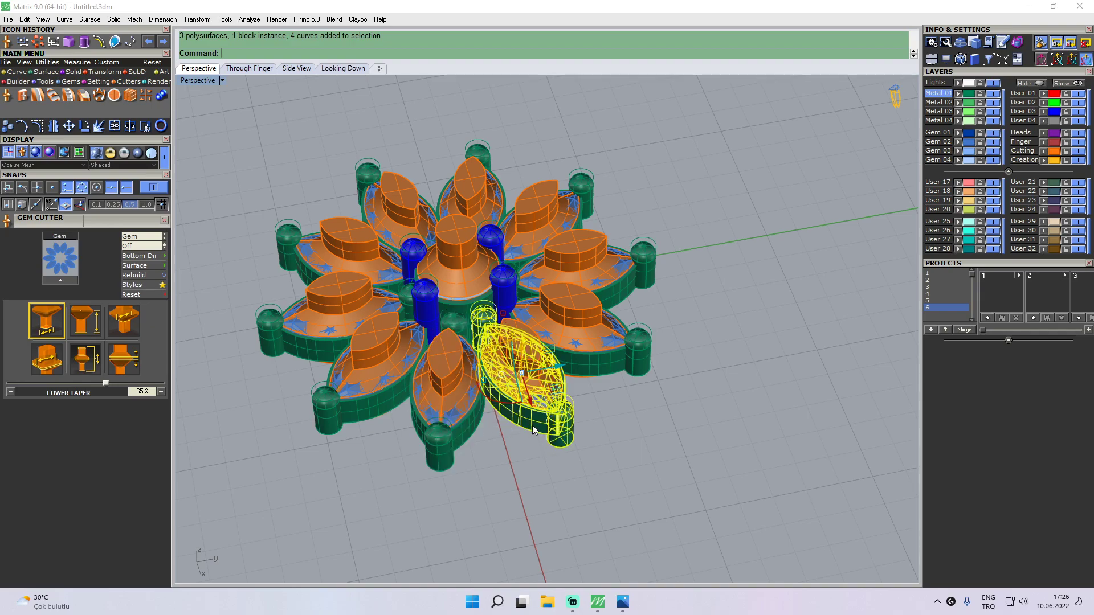
{"action": "left_click", "coordinate": [613, 371]}
{"action": "right_click_drag", "start_coordinate": [558, 204], "coordinate": [543, 290]}
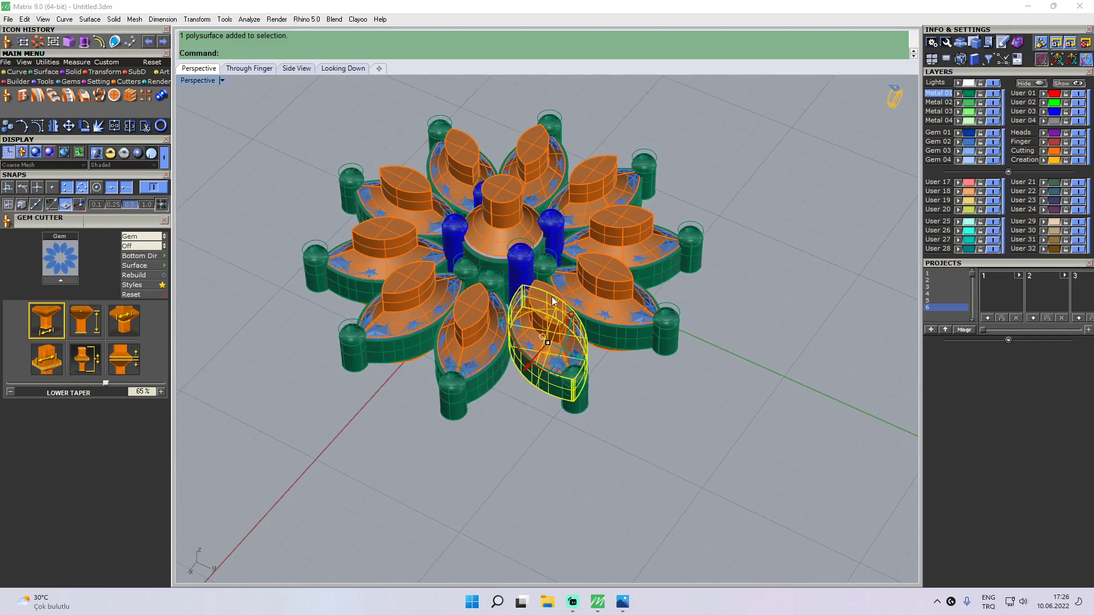
{"action": "scroll", "coordinate": [604, 322], "scroll_direction": "up", "scroll_amount": 5}
{"action": "left_click", "coordinate": [663, 343]}
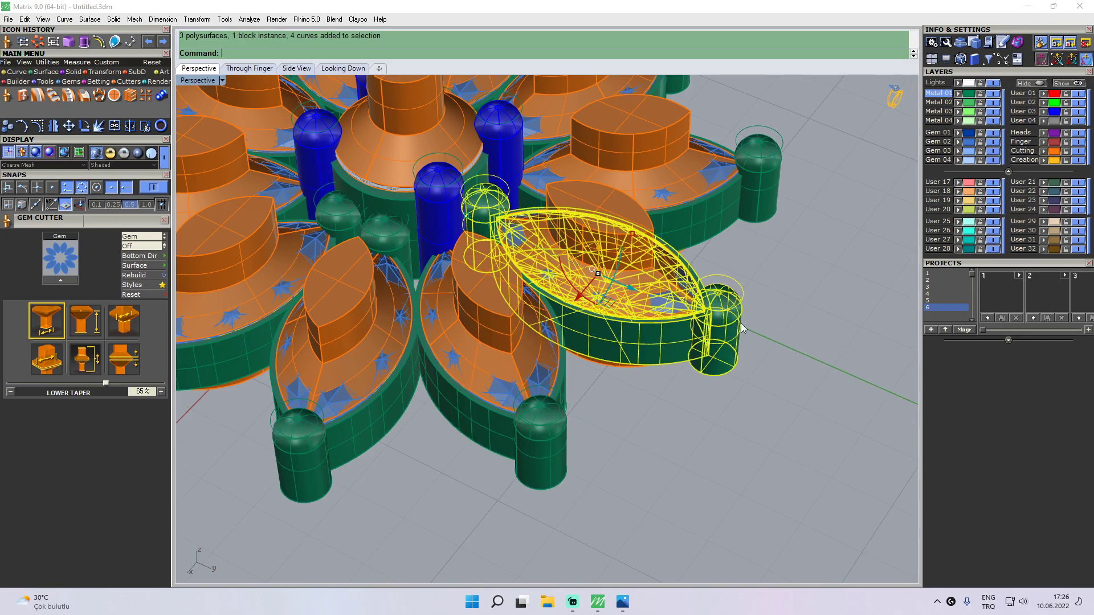
{"action": "right_click_drag", "start_coordinate": [747, 325], "coordinate": [672, 256]}
{"action": "scroll", "coordinate": [678, 239], "scroll_direction": "up", "scroll_amount": 3}
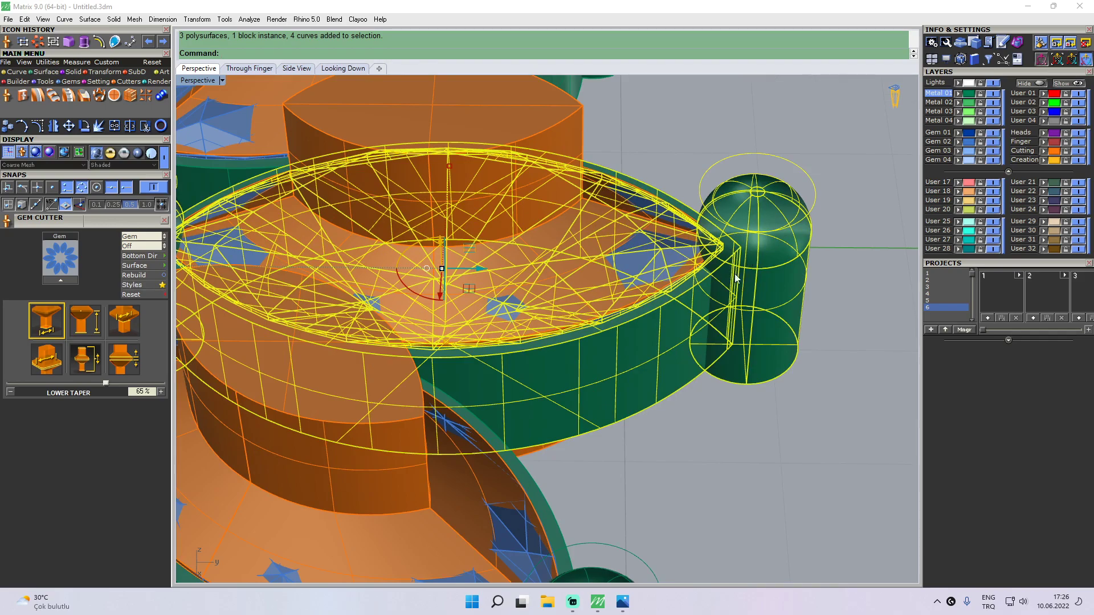
{"action": "left_click", "coordinate": [699, 423]}
{"action": "scroll", "coordinate": [696, 421], "scroll_direction": "down", "scroll_amount": 6}
{"action": "right_click_drag", "start_coordinate": [573, 473], "coordinate": [567, 349], "text": "shift"}
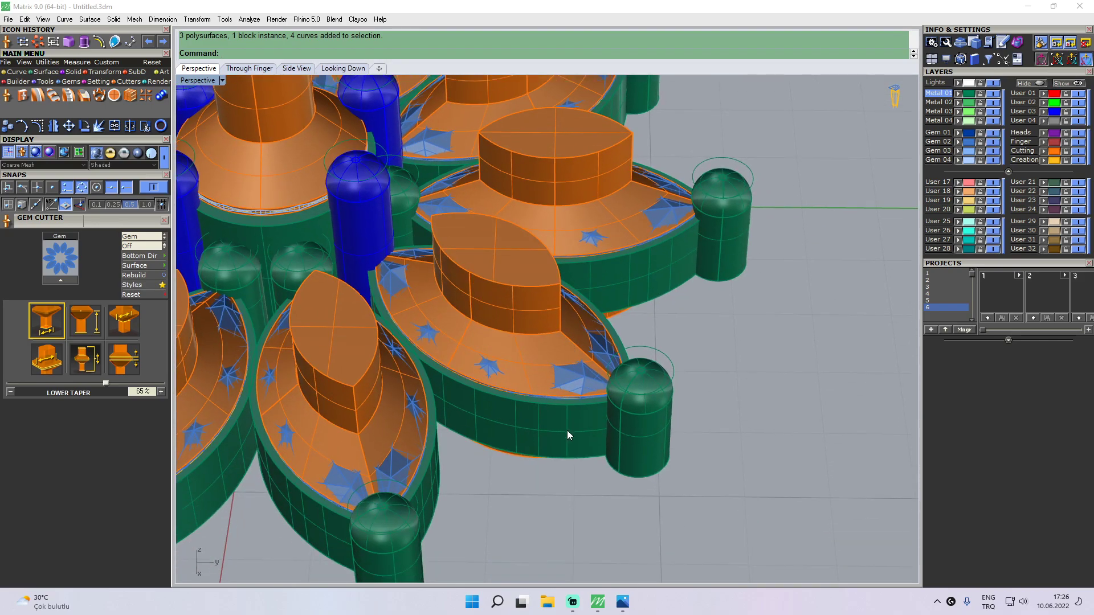
{"action": "left_click", "coordinate": [568, 434]}
{"action": "right_click_drag", "start_coordinate": [570, 435], "coordinate": [516, 434]}
{"action": "left_click", "coordinate": [692, 445]}
- Select all parts of the flower and ungroup them, clearing the selection
{"action": "scroll", "coordinate": [698, 374], "scroll_direction": "down", "scroll_amount": 7}
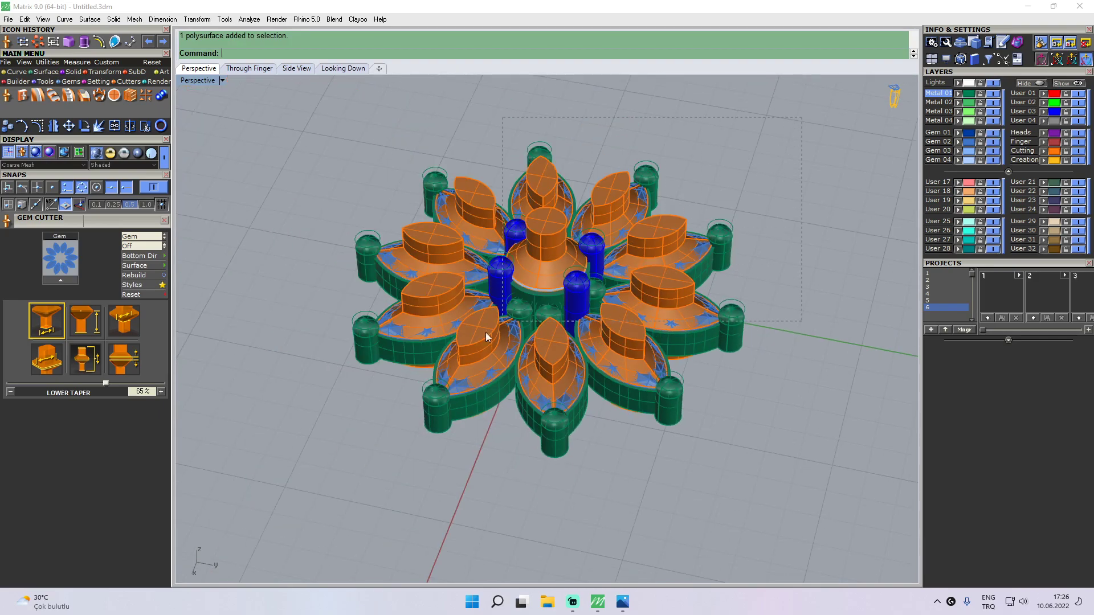
{"action": "key", "text": "ctrl+a"}
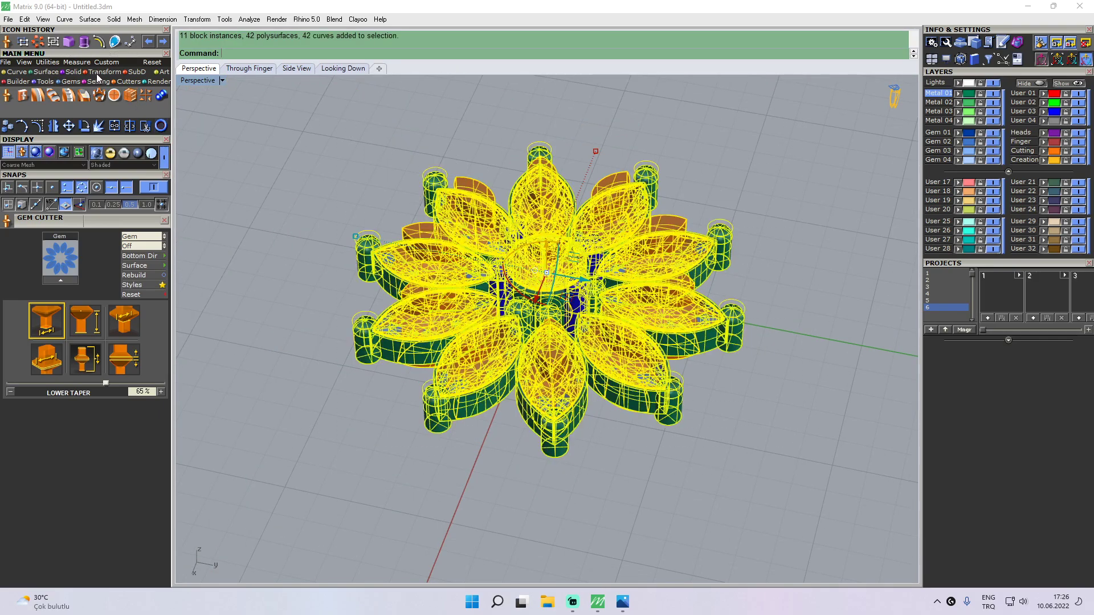
{"action": "left_click", "coordinate": [48, 62]}
{"action": "left_click", "coordinate": [23, 111]}
{"action": "left_click", "coordinate": [234, 151]}
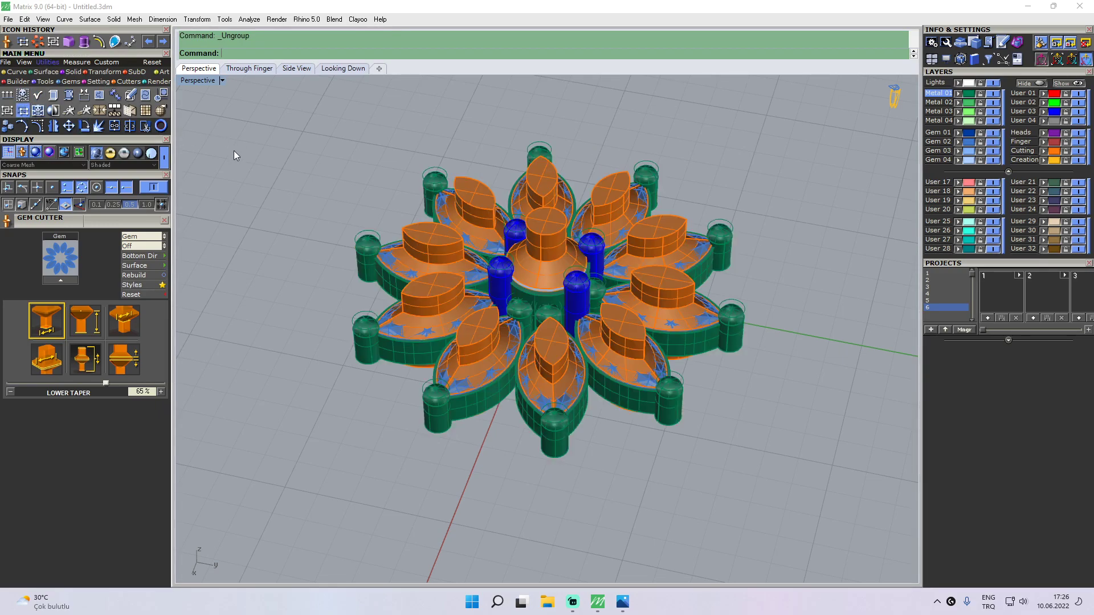
- Select the outer walls of all ten marquise settings and move them to the Metal 04 layer
{"action": "right_click_drag", "start_coordinate": [701, 164], "coordinate": [443, 231]}
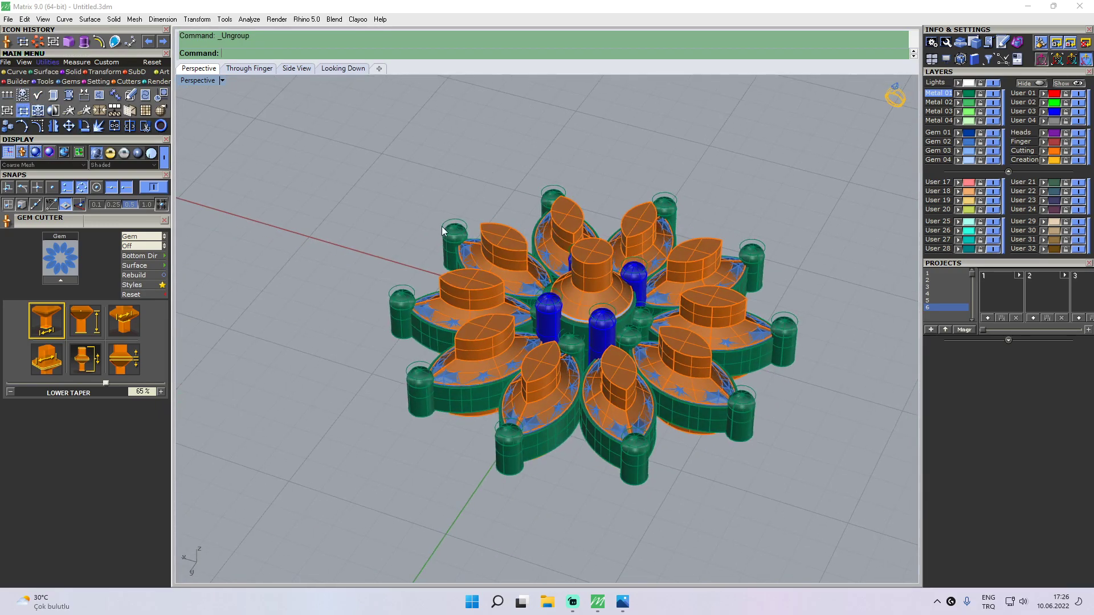
{"action": "left_click", "coordinate": [711, 426]}
{"action": "right_click_drag", "start_coordinate": [763, 359], "coordinate": [732, 305]}
{"action": "left_click", "coordinate": [694, 404], "text": "shift"}
{"action": "left_click", "coordinate": [736, 365], "text": "shift"}
{"action": "right_click_drag", "start_coordinate": [735, 364], "coordinate": [605, 373]}
{"action": "left_click", "coordinate": [604, 371], "text": "shift"}
{"action": "left_click", "coordinate": [678, 336], "text": "shift"}
{"action": "right_click_drag", "start_coordinate": [714, 326], "coordinate": [639, 356]}
{"action": "left_click", "coordinate": [639, 352], "text": "shift"}
{"action": "left_click", "coordinate": [661, 319], "text": "shift"}
{"action": "right_click_drag", "start_coordinate": [661, 319], "coordinate": [626, 302]}
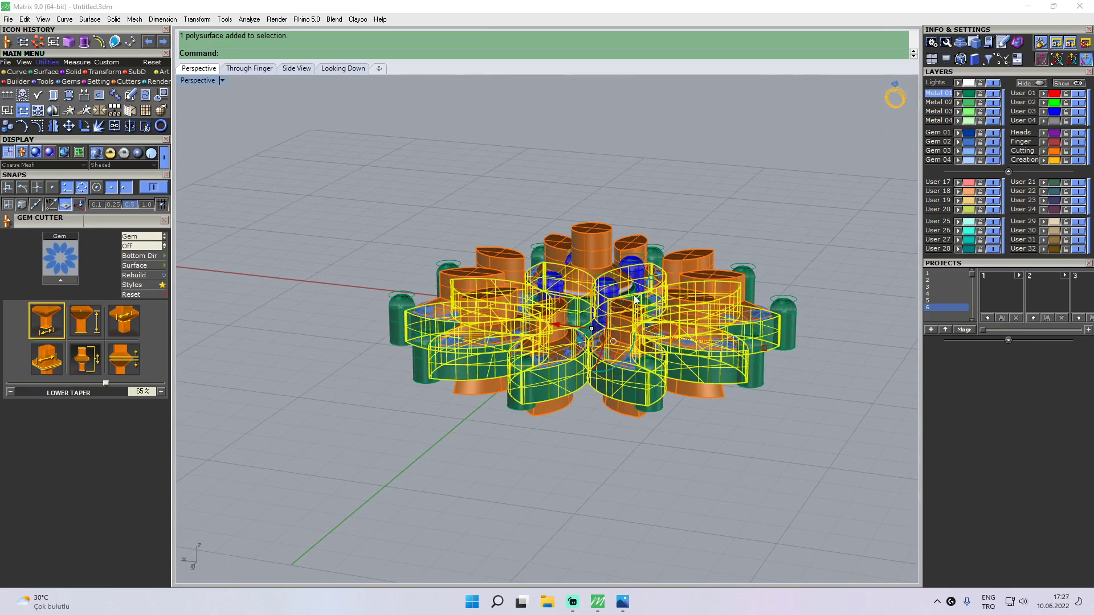
{"action": "left_click", "coordinate": [798, 258]}
- Move the round diamond's seat cylinder to the Metal 04 layer and clear the selection
{"action": "right_click_drag", "start_coordinate": [798, 259], "coordinate": [640, 319]}
{"action": "scroll", "coordinate": [563, 358], "scroll_direction": "up", "scroll_amount": 3}
{"action": "left_click", "coordinate": [574, 357]}
{"action": "left_click", "coordinate": [595, 426]}
{"action": "key", "text": "Escape"}
{"action": "scroll", "coordinate": [832, 145], "scroll_direction": "down", "scroll_amount": 8}
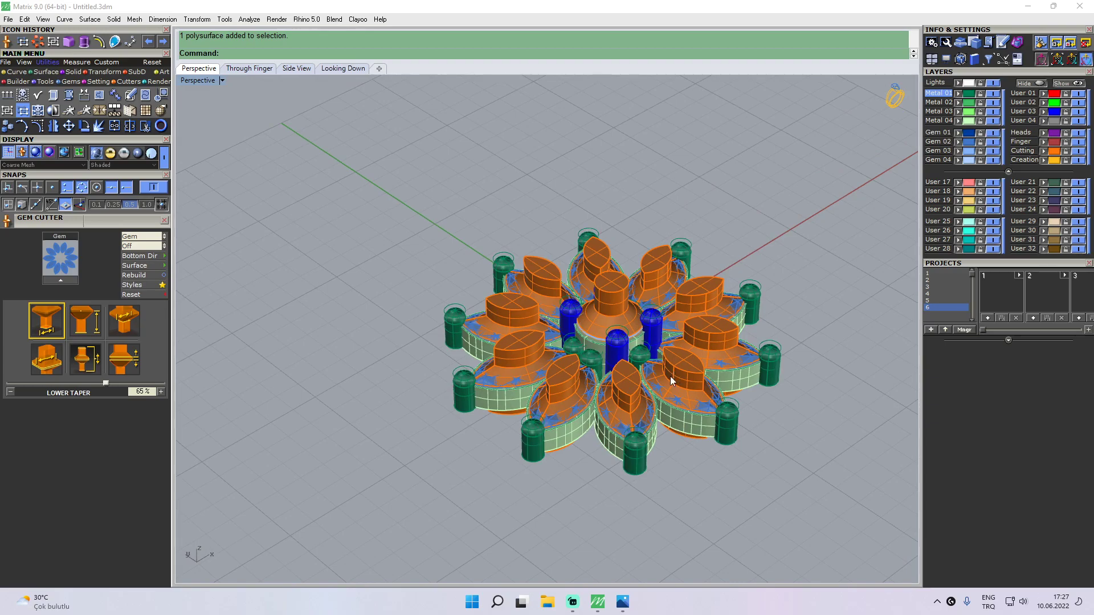
- Subtract all gem cutters on the Cutting layer from the setting walls and seat cylinder on Metal 04 with Boolean Difference
{"action": "scroll", "coordinate": [675, 399], "scroll_direction": "up", "scroll_amount": 5}
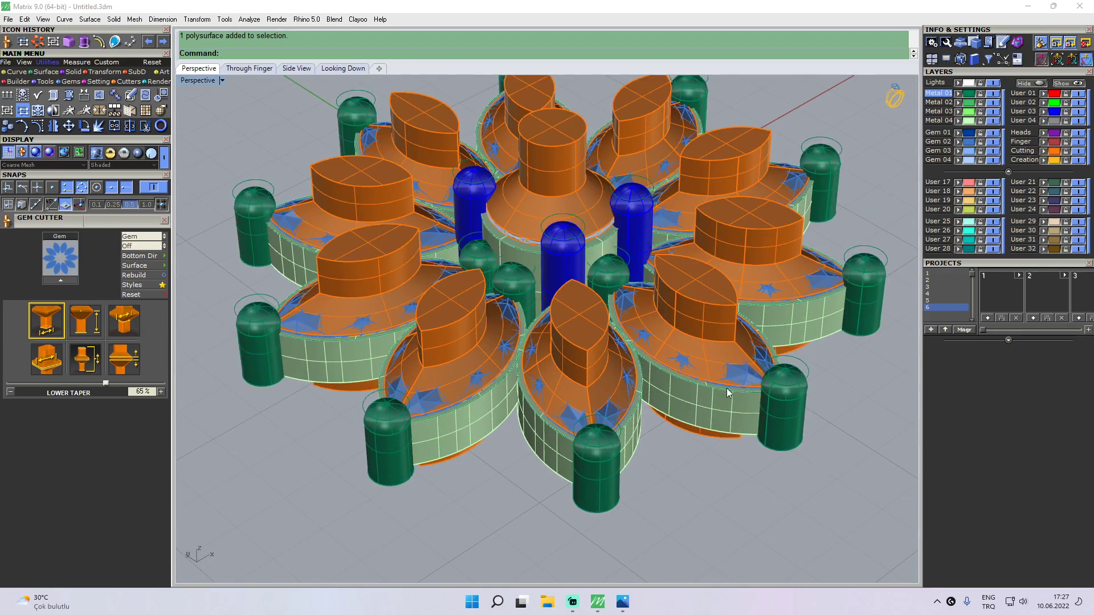
{"action": "left_click", "coordinate": [971, 121]}
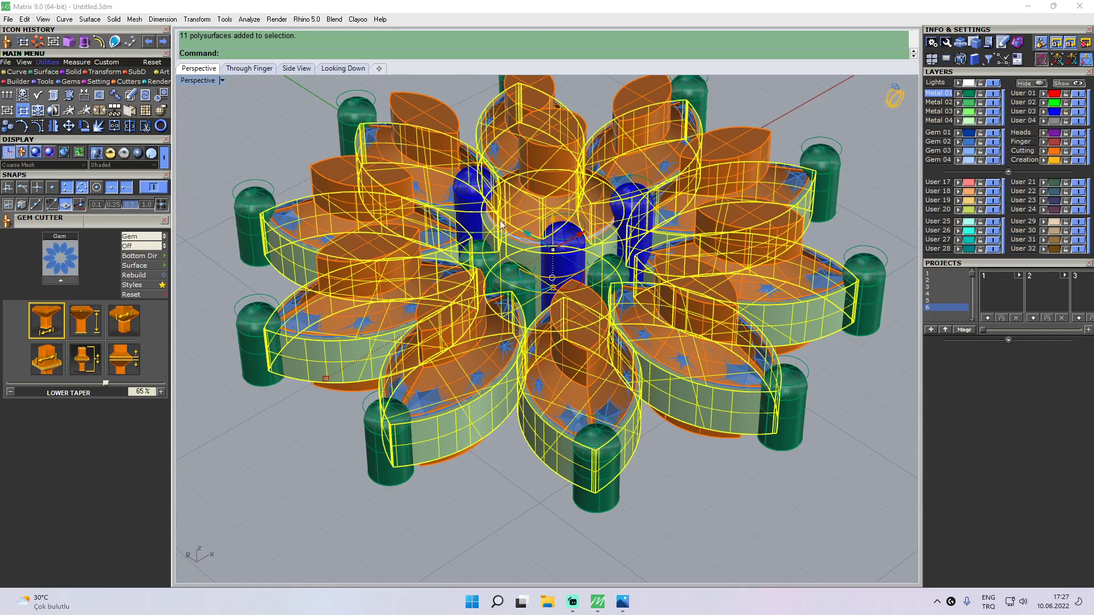
{"action": "right_click_drag", "start_coordinate": [443, 309], "coordinate": [425, 354]}
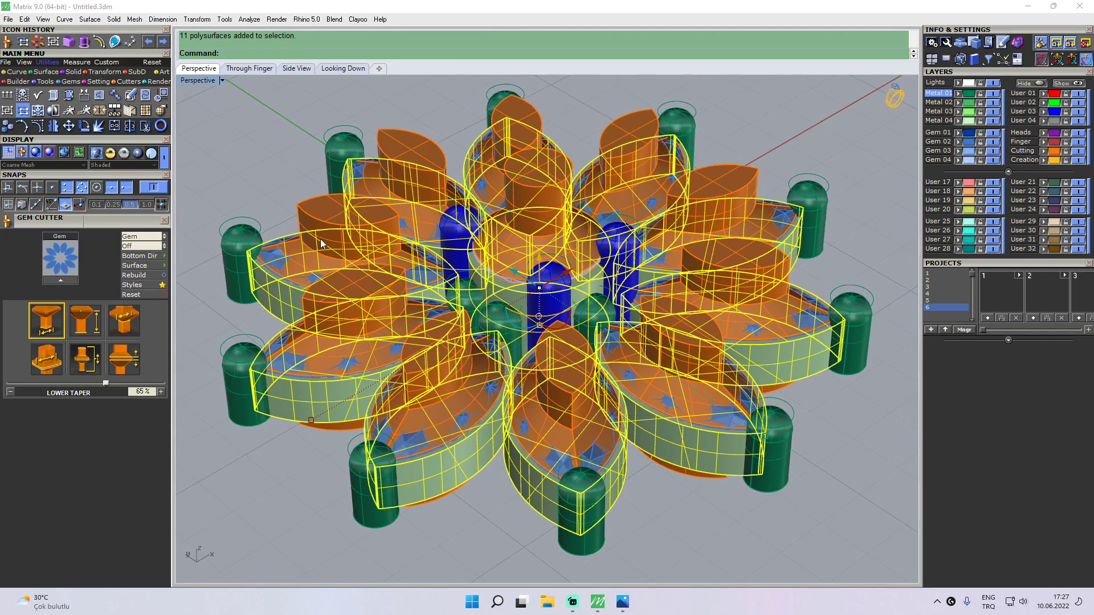
{"action": "left_click", "coordinate": [75, 72]}
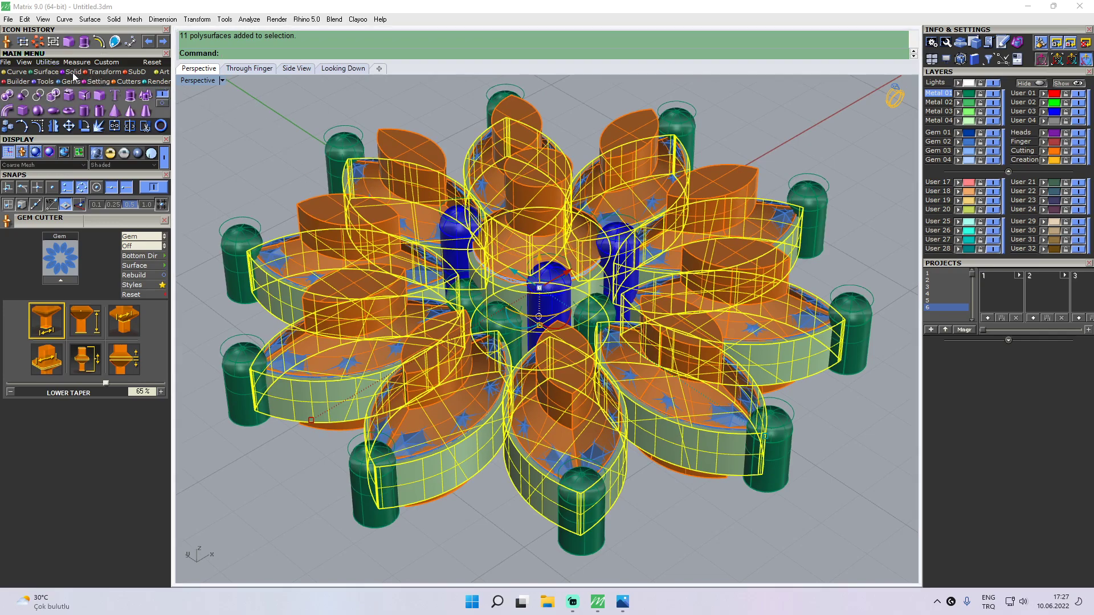
{"action": "left_click", "coordinate": [24, 96]}
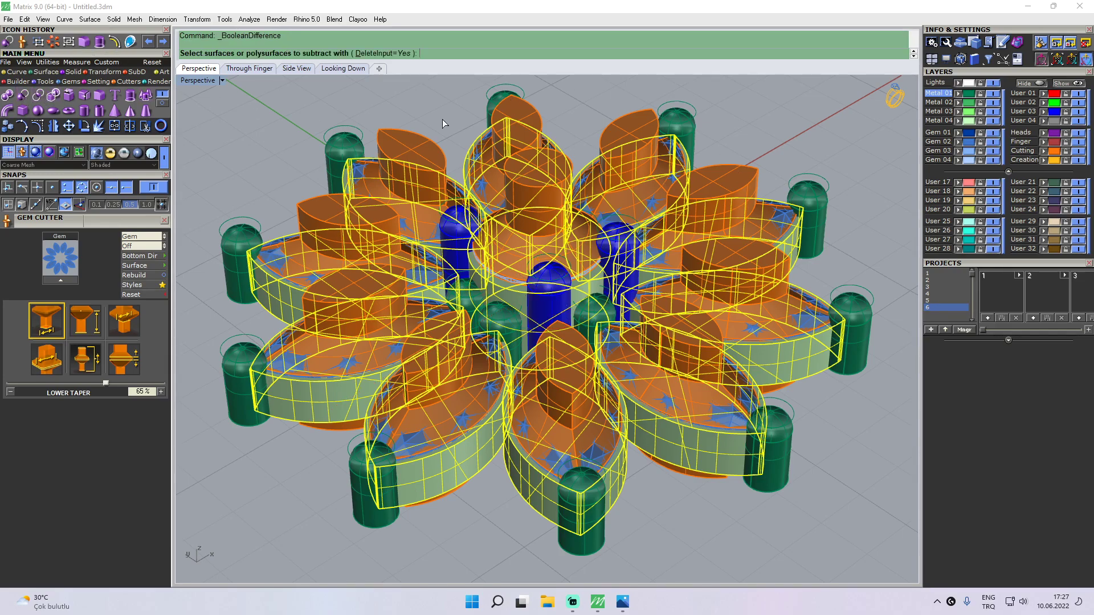
{"action": "left_click", "coordinate": [1054, 153]}
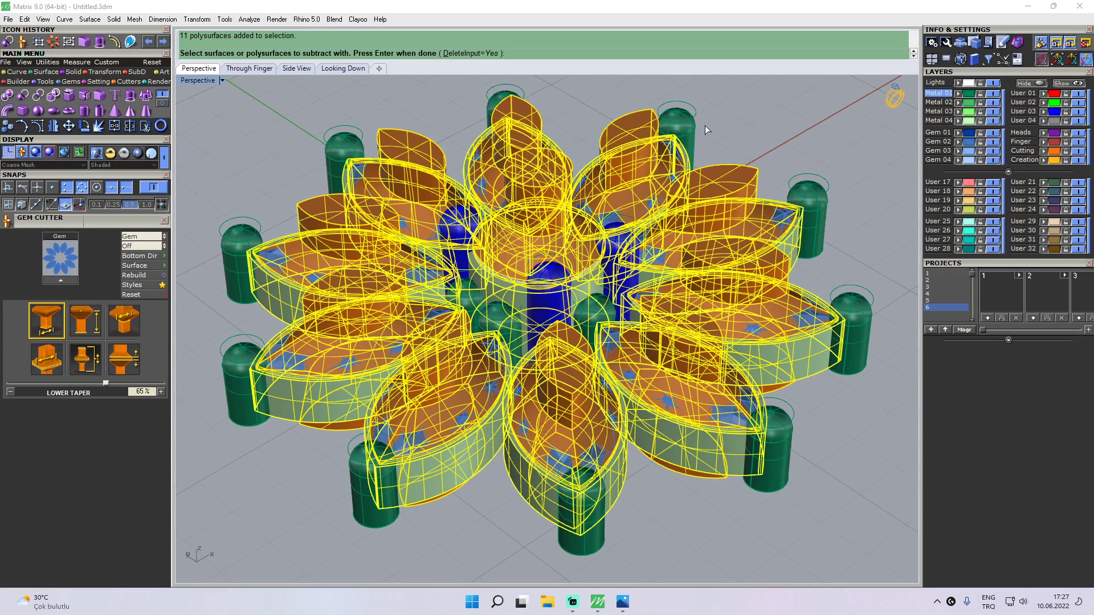
{"action": "right_click", "coordinate": [769, 105]}
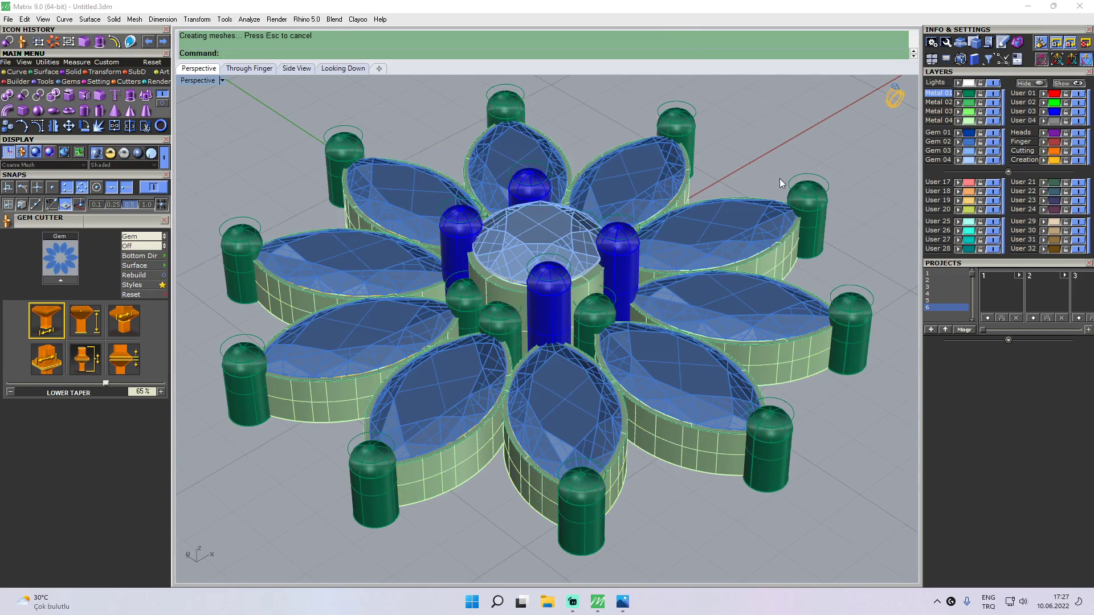
- Inspect the cut settings from below and above, hiding the Gem 02 and Gem 03 layers to examine the seats
{"action": "right_click_drag", "start_coordinate": [805, 200], "coordinate": [466, 188]}
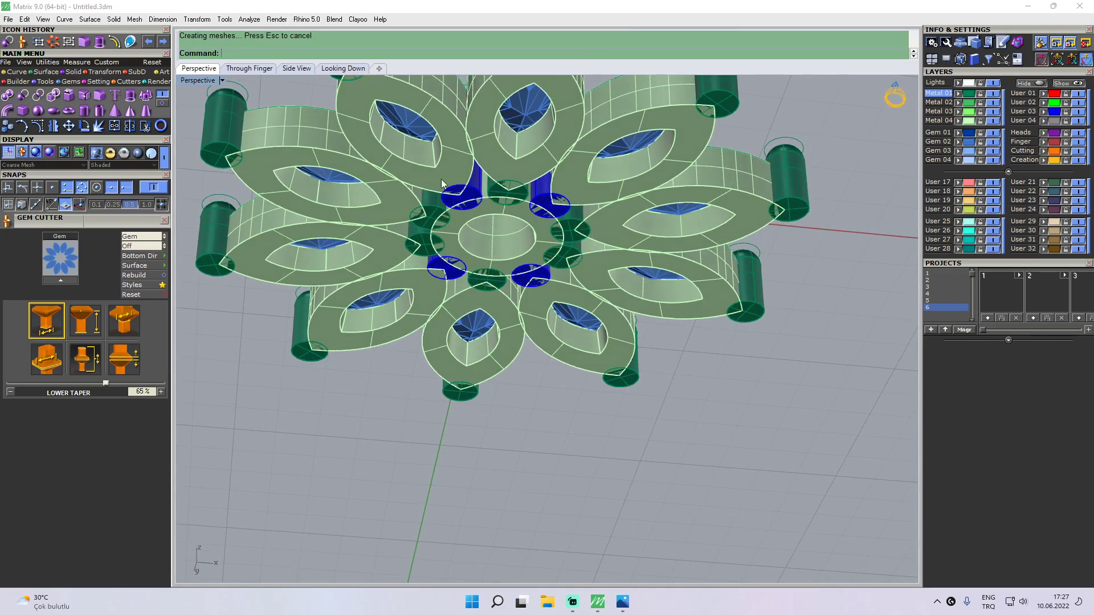
{"action": "right_click_drag", "start_coordinate": [645, 152], "coordinate": [779, 248]}
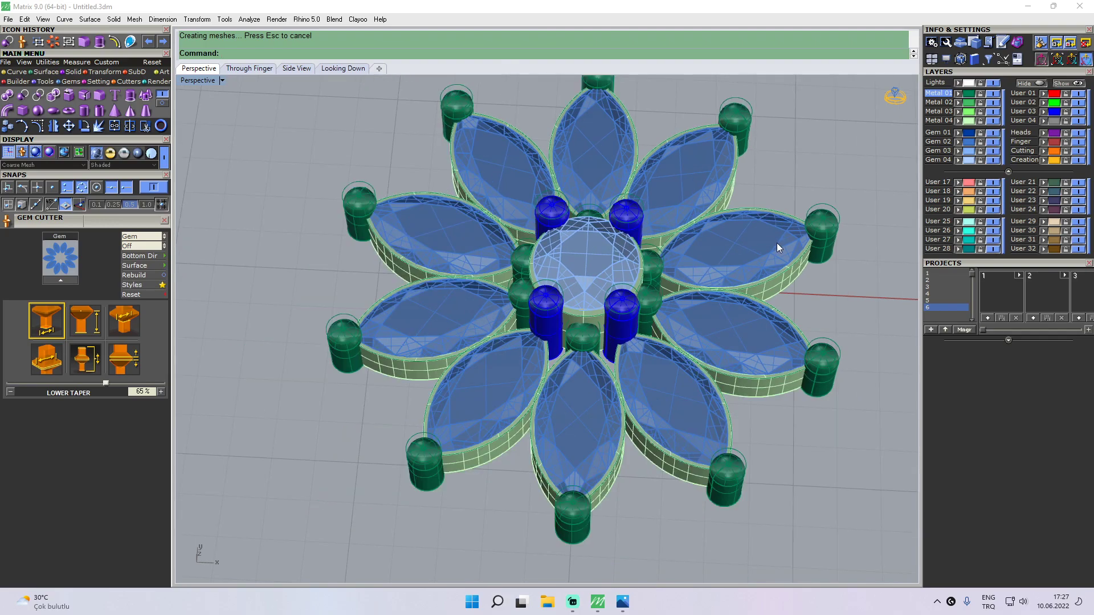
{"action": "left_click", "coordinate": [993, 142]}
{"action": "left_click", "coordinate": [996, 153]}
{"action": "right_click_drag", "start_coordinate": [764, 212], "coordinate": [641, 196]}
{"action": "scroll", "coordinate": [522, 224], "scroll_direction": "up", "scroll_amount": 8}
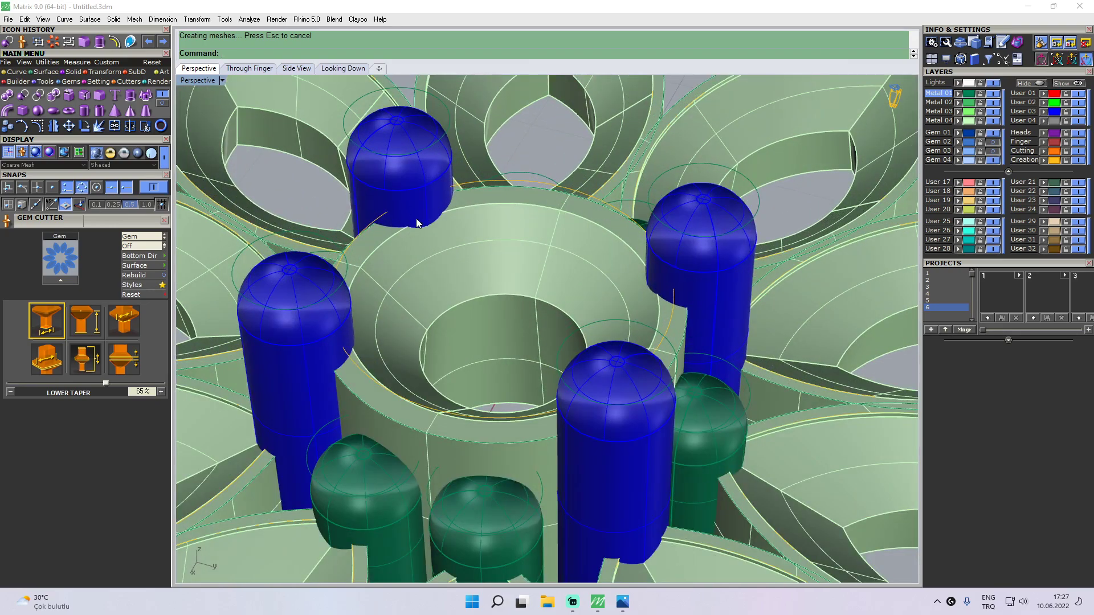
{"action": "scroll", "coordinate": [412, 213], "scroll_direction": "down", "scroll_amount": 6}
{"action": "scroll", "coordinate": [546, 231], "scroll_direction": "up", "scroll_amount": 2}
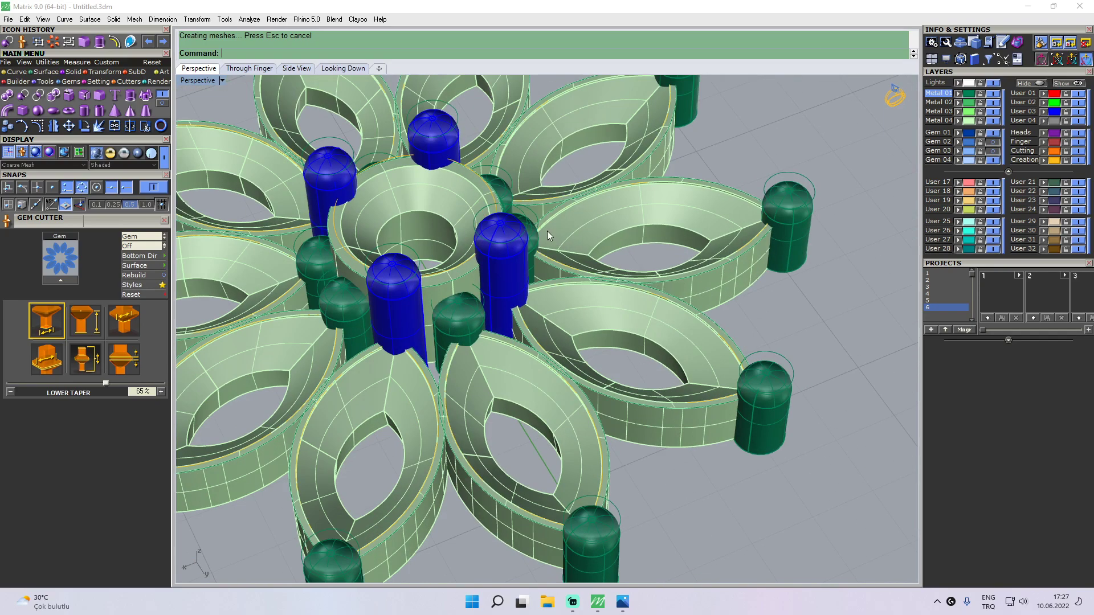
{"action": "scroll", "coordinate": [281, 197], "scroll_direction": "down", "scroll_amount": 2}
{"action": "right_click_drag", "start_coordinate": [393, 241], "coordinate": [543, 273], "text": "shift"}
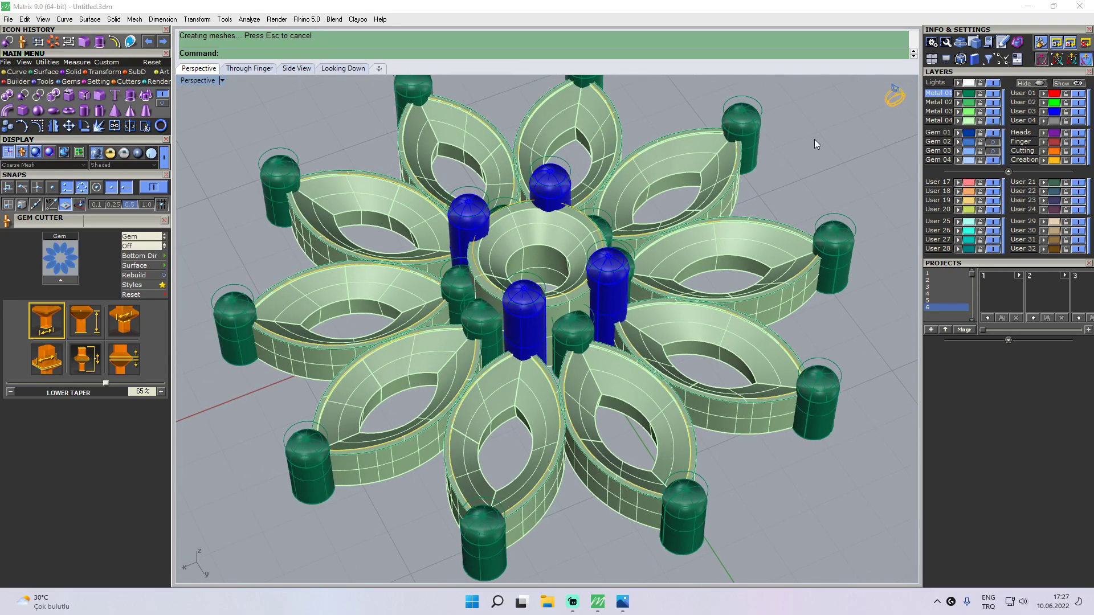
- Turn the Gem 02 and Gem 03 layers back on and view the whole flower with its stones
{"action": "left_click", "coordinate": [995, 142]}
{"action": "left_click", "coordinate": [994, 151]}
{"action": "scroll", "coordinate": [611, 118], "scroll_direction": "down", "scroll_amount": 4}
{"action": "right_click_drag", "start_coordinate": [608, 121], "coordinate": [535, 194], "text": "shift"}
{"action": "scroll", "coordinate": [534, 193], "scroll_direction": "up", "scroll_amount": 2}
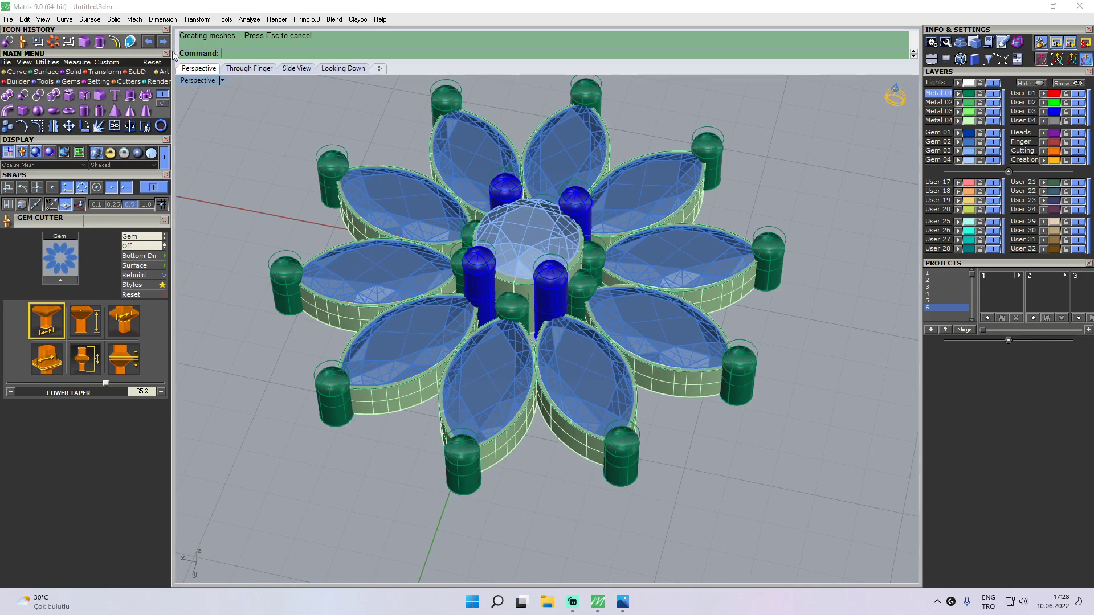
- Undo the Boolean difference to restore the gem cutters and uncut settings, and clear the selection
{"action": "left_click", "coordinate": [149, 43]}
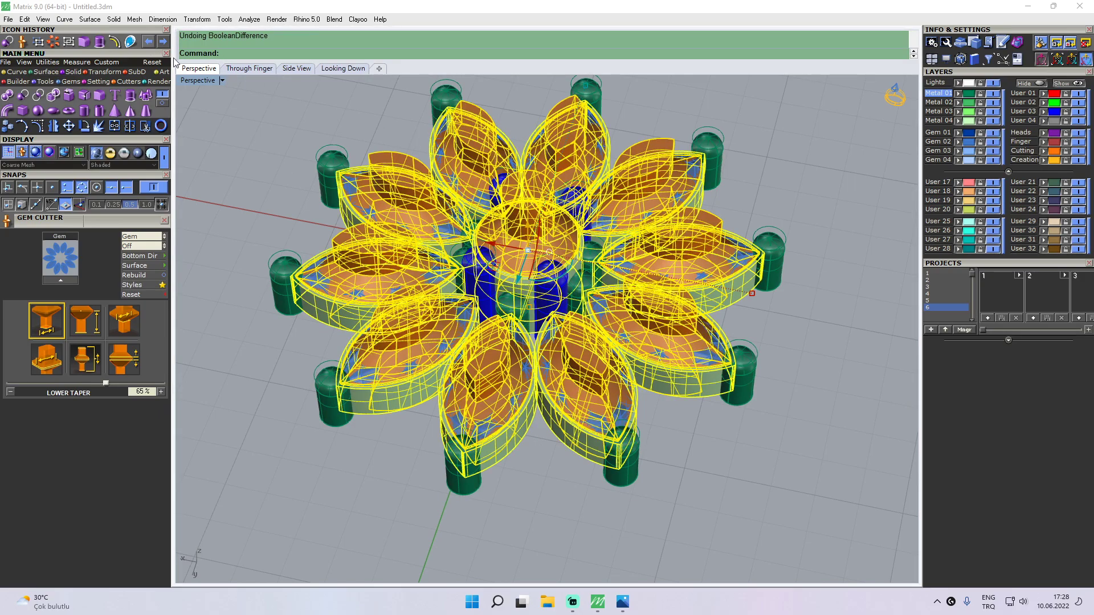
{"action": "left_click", "coordinate": [252, 107]}
{"action": "right_click_drag", "start_coordinate": [436, 365], "coordinate": [450, 235]}
{"action": "right_click_drag", "start_coordinate": [473, 372], "coordinate": [474, 372]}
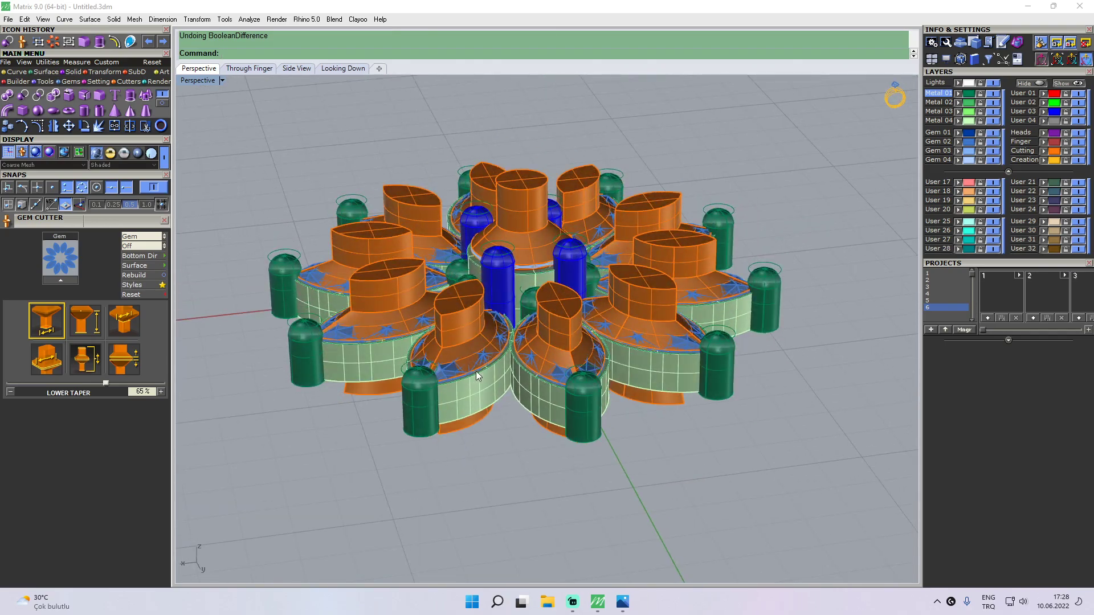
{"action": "right_click_drag", "start_coordinate": [829, 245], "coordinate": [756, 244]}
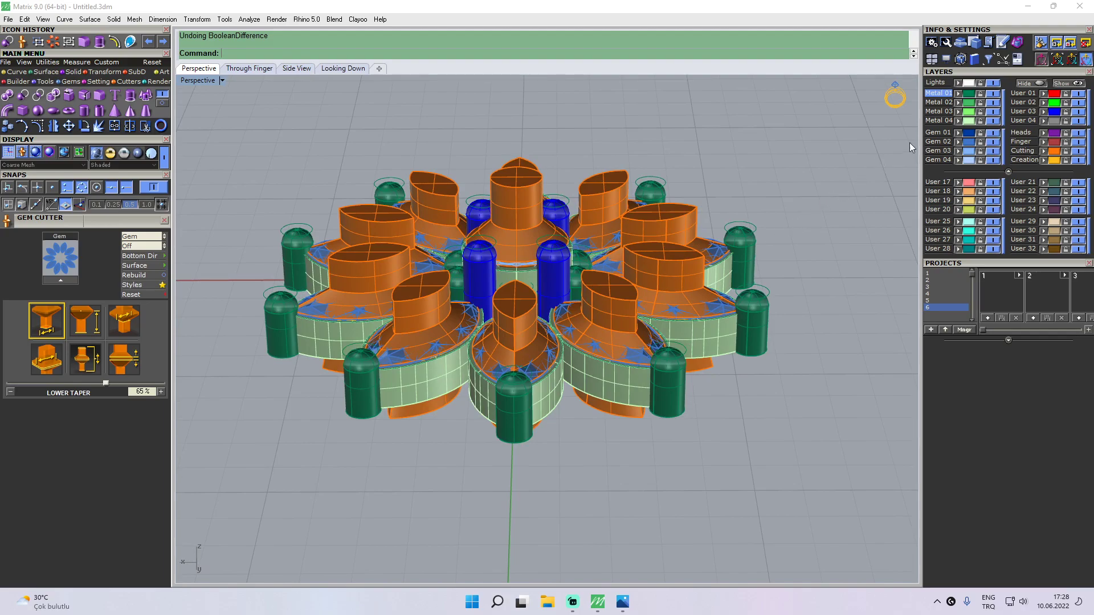
- Select all setting walls and the seat cylinder by the Metal 04 layer and hide them
{"action": "left_click", "coordinate": [971, 120]}
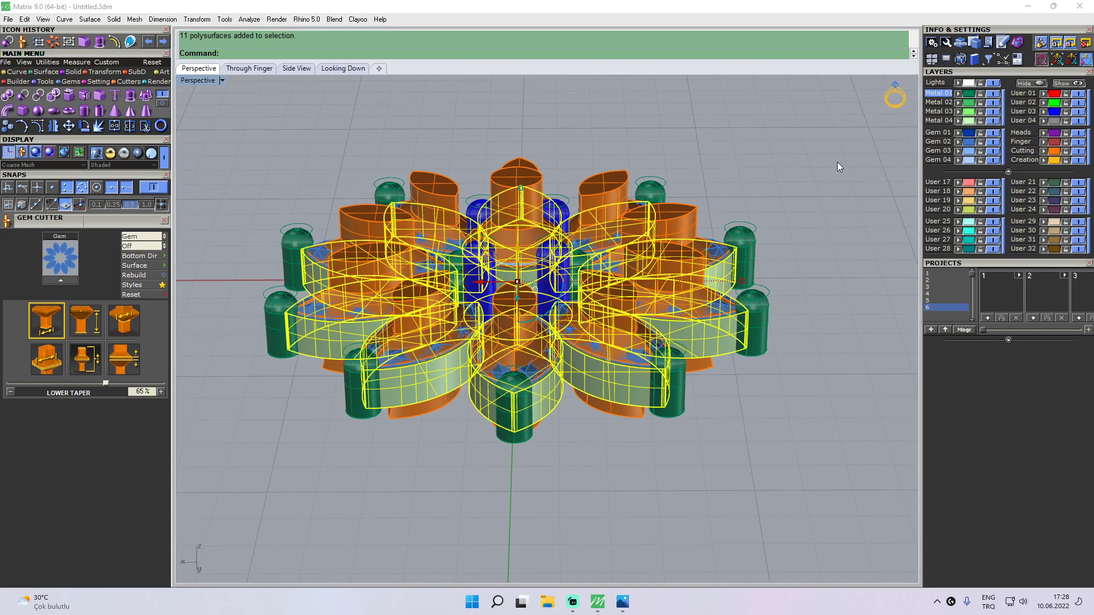
{"action": "right_click_drag", "start_coordinate": [730, 237], "coordinate": [572, 199]}
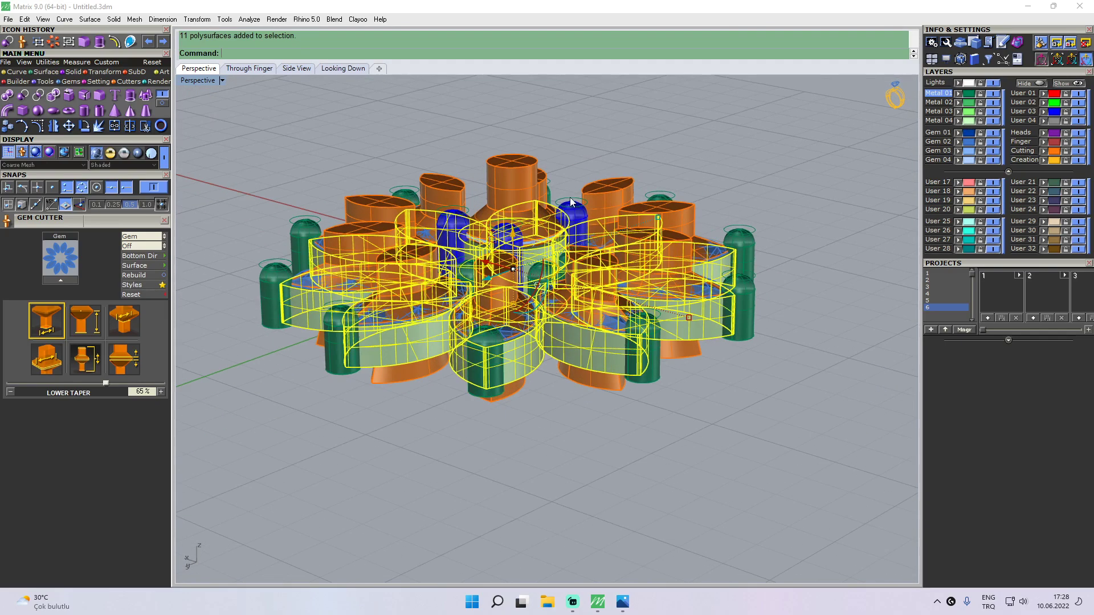
{"action": "left_click", "coordinate": [1034, 84]}
{"action": "right_click_drag", "start_coordinate": [727, 157], "coordinate": [580, 242]}
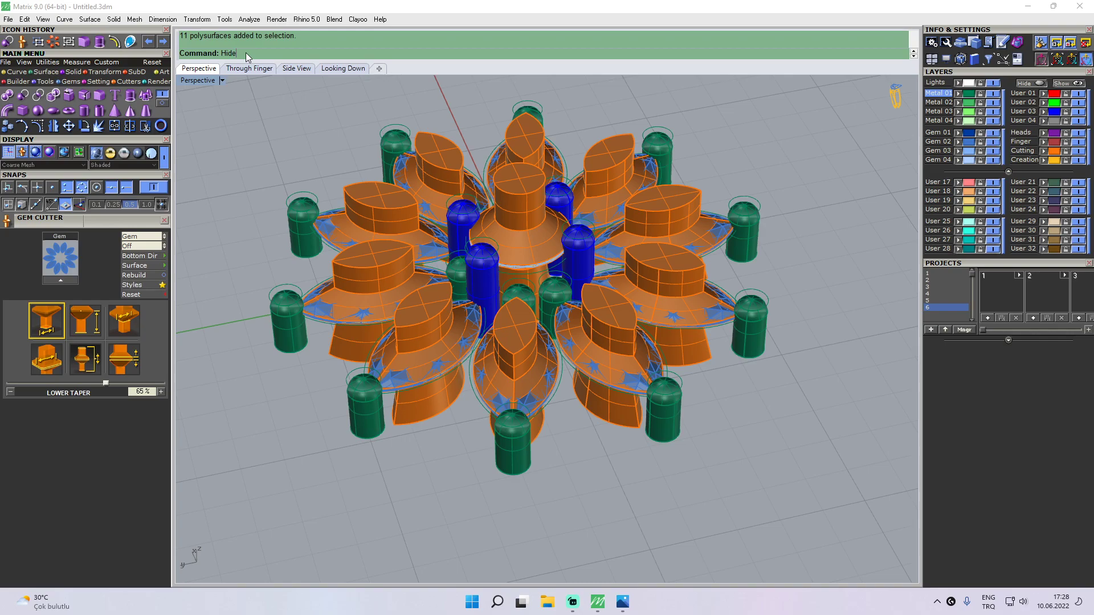
- Swap hidden and visible objects with HideSwap to isolate the ten marquise walls and the center cylinder, and examine them
{"action": "type", "text": "deSwap"}
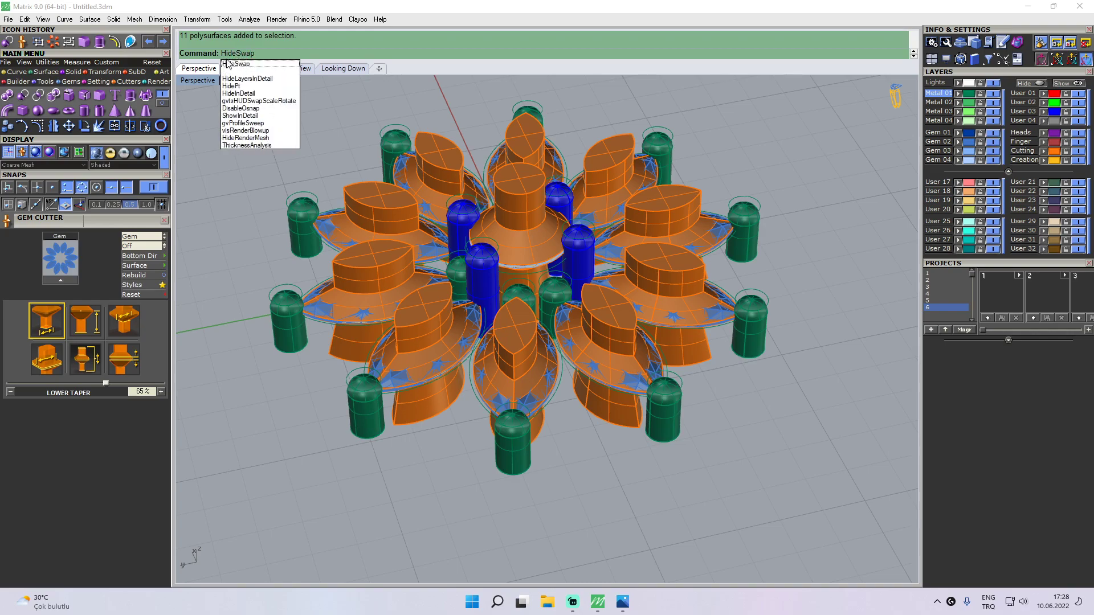
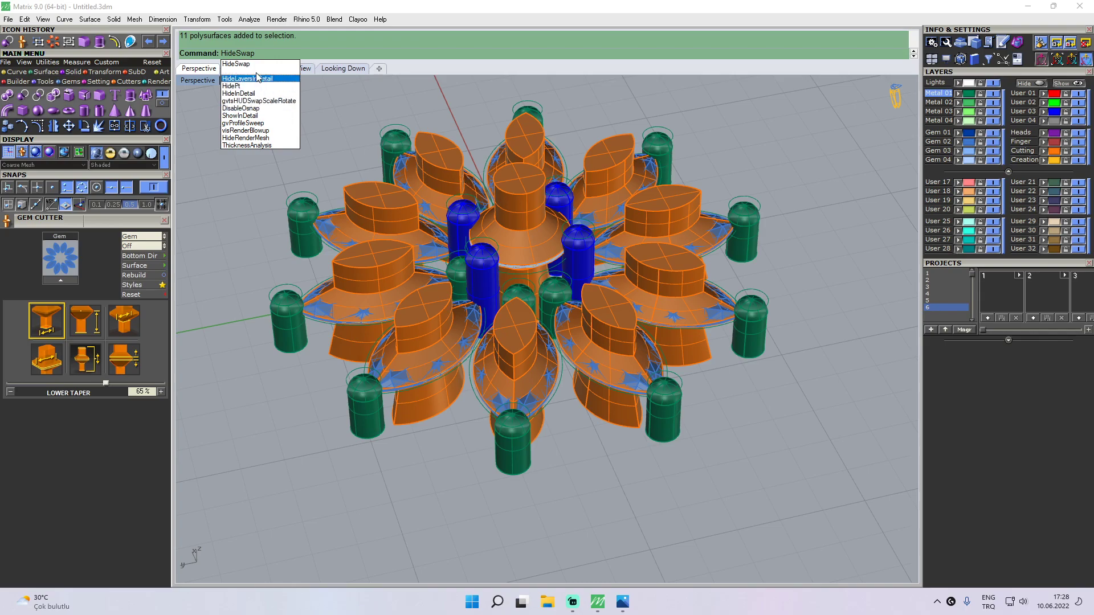
{"action": "key", "text": "Return"}
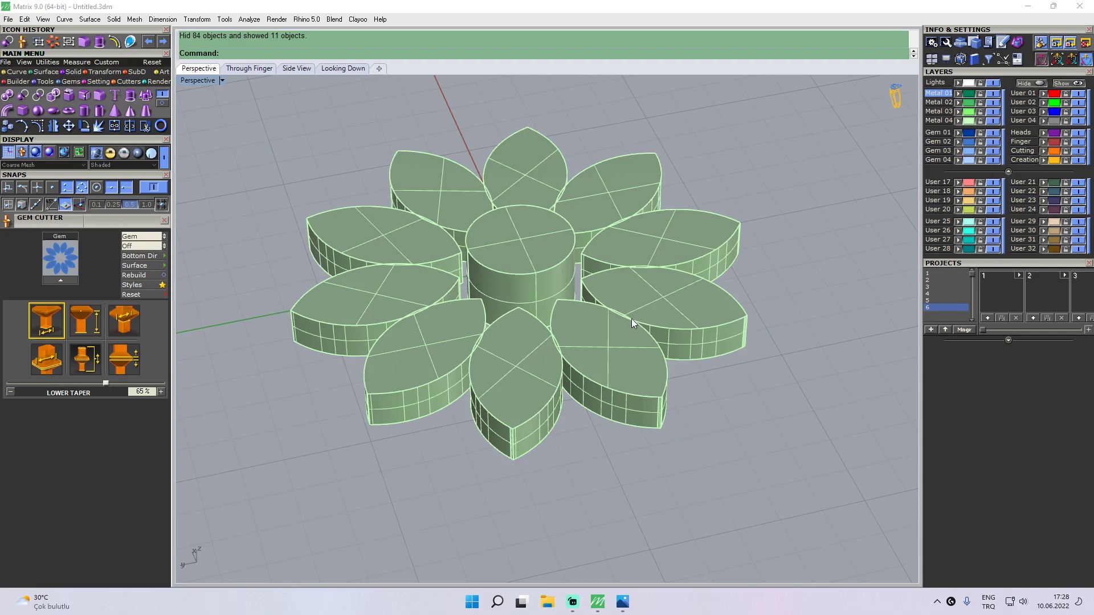
{"action": "scroll", "coordinate": [592, 300], "scroll_direction": "down", "scroll_amount": 2}
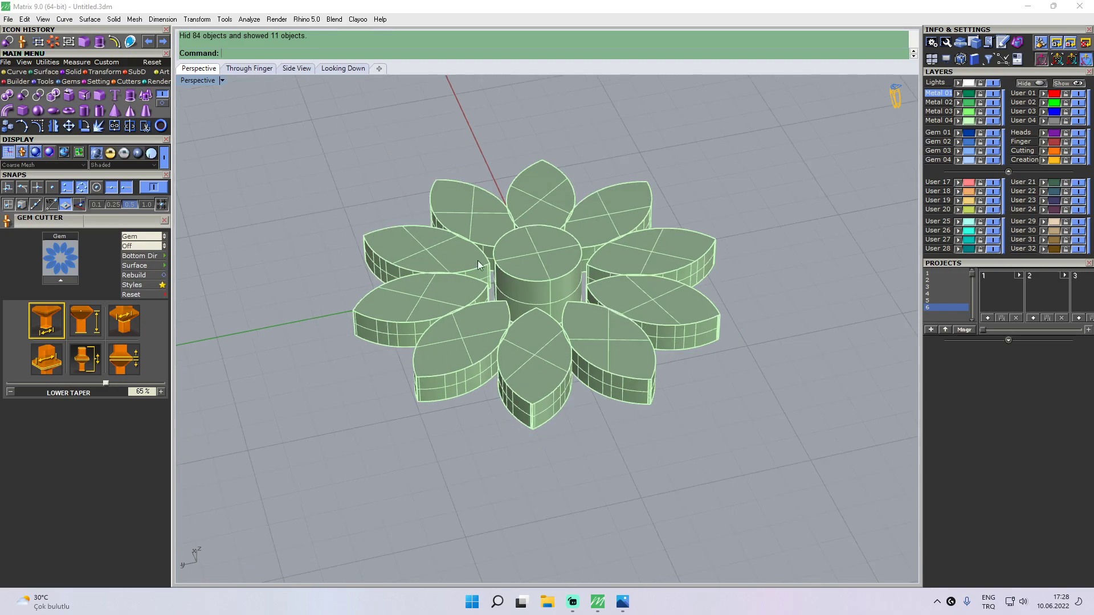
{"action": "scroll", "coordinate": [413, 320], "scroll_direction": "up", "scroll_amount": 5}
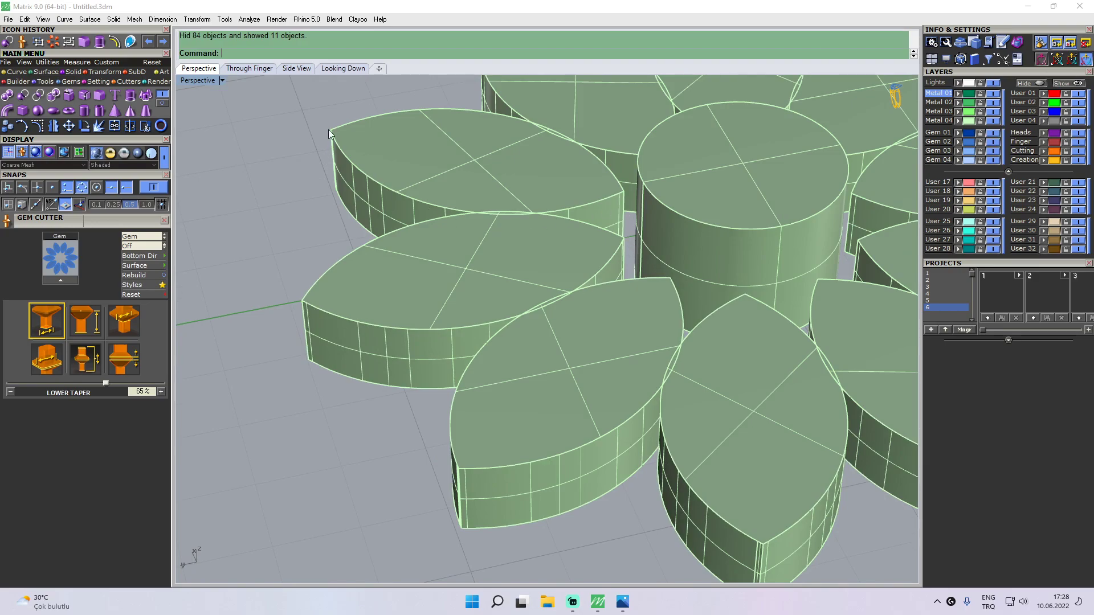
{"action": "scroll", "coordinate": [575, 251], "scroll_direction": "down", "scroll_amount": 5}
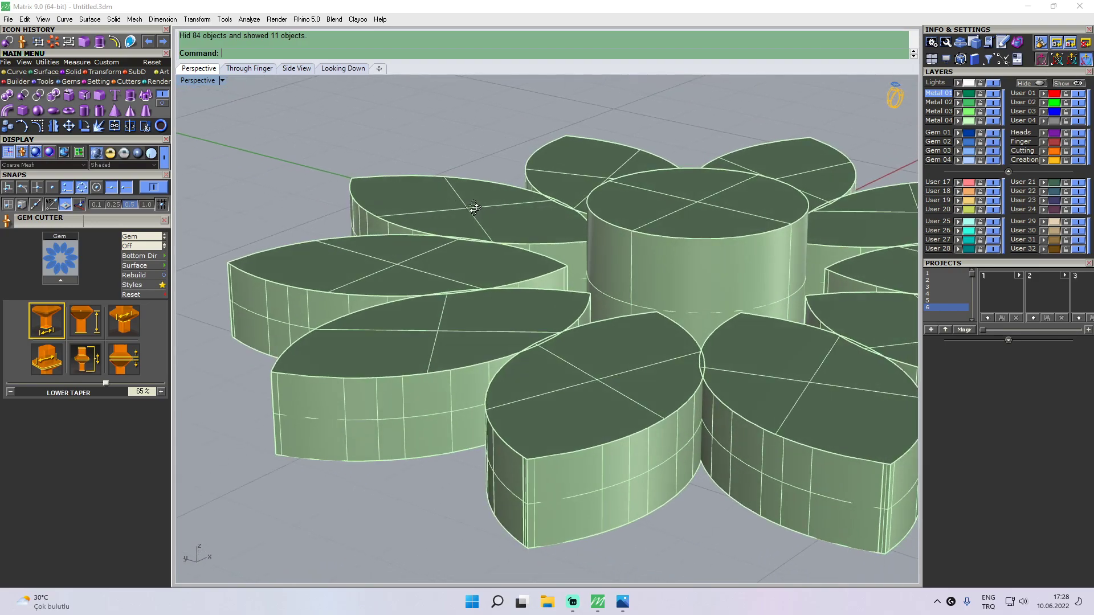
{"action": "scroll", "coordinate": [291, 371], "scroll_direction": "up", "scroll_amount": 6}
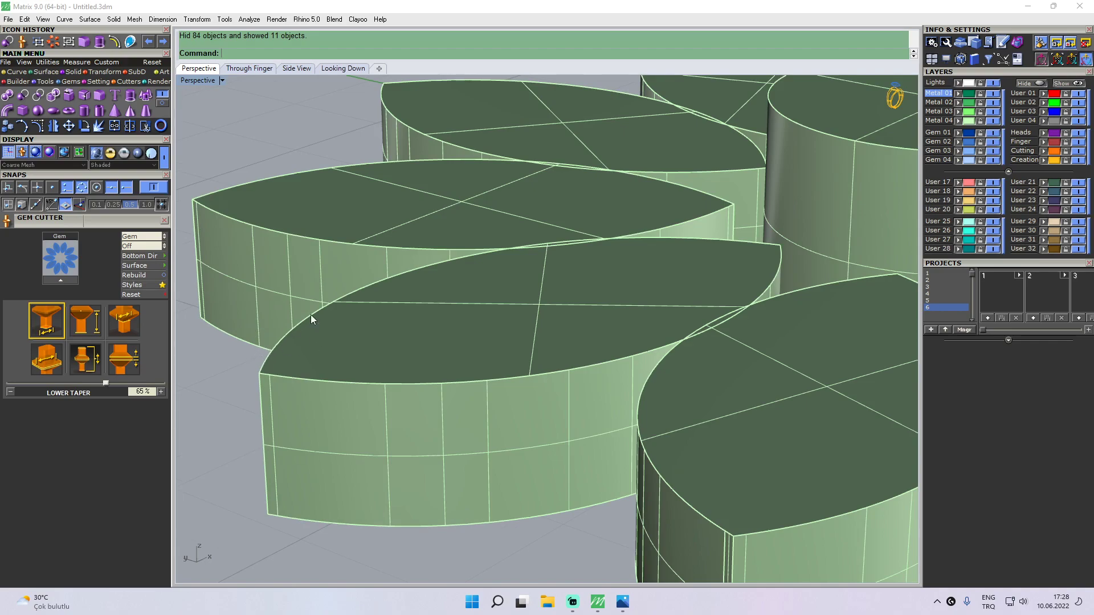
- In the Through Finger view, select the upper edges of all marquise walls and the center cylinder for a FilletEdge with radius 0.1
{"action": "left_click", "coordinate": [250, 69]}
{"action": "right_click_drag", "start_coordinate": [540, 264], "coordinate": [547, 256]}
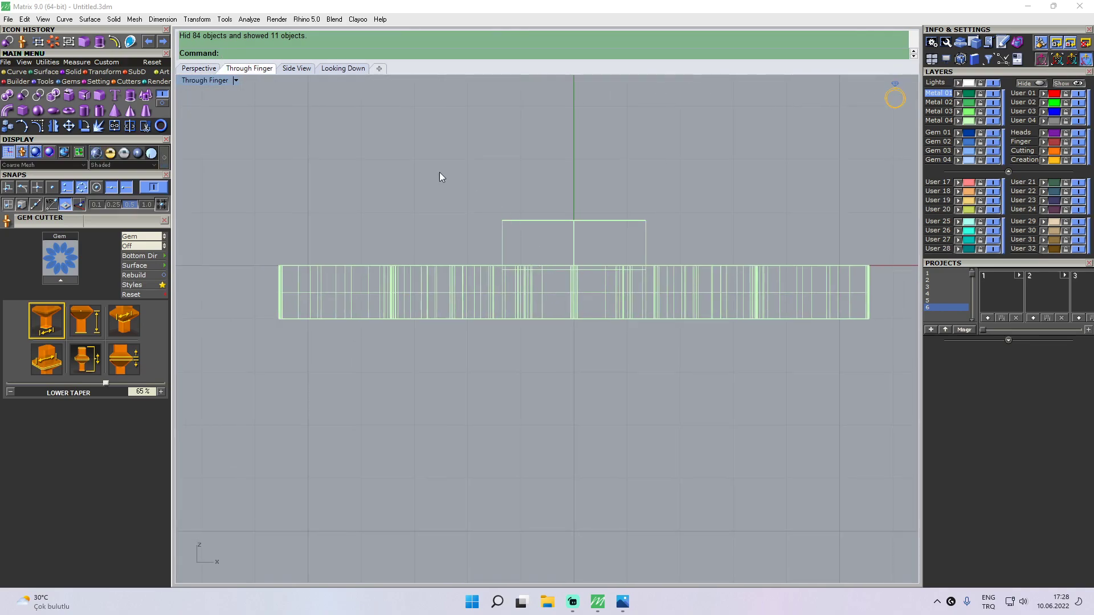
{"action": "right_click_drag", "start_coordinate": [443, 179], "coordinate": [323, 181]}
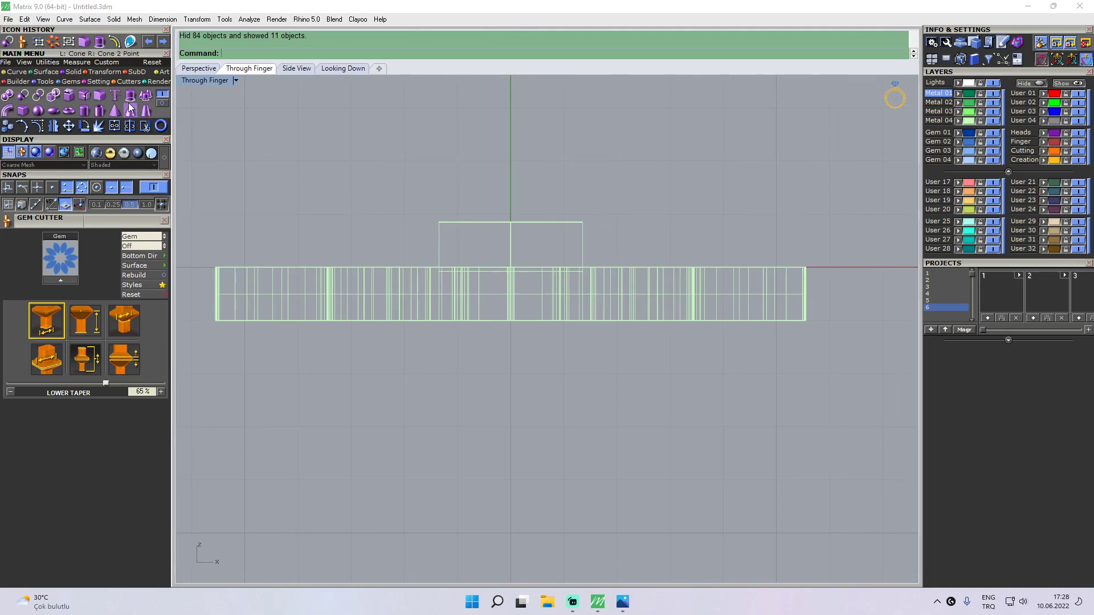
{"action": "left_click", "coordinate": [159, 108]}
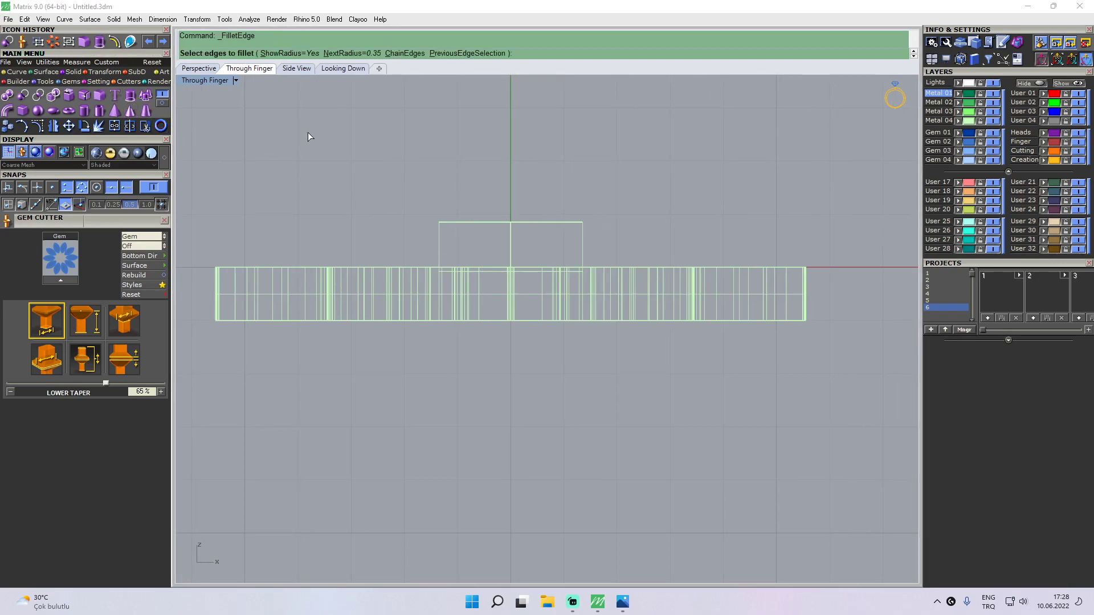
{"action": "type", "text": ".1"}
{"action": "key", "text": "Return"}
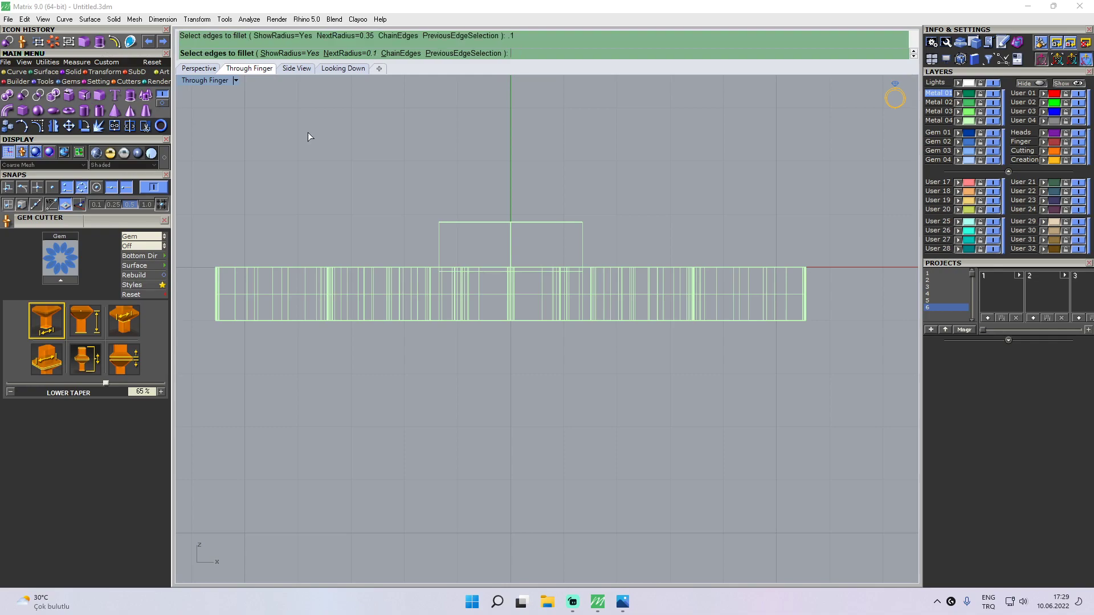
{"action": "left_click_drag", "start_coordinate": [205, 261], "coordinate": [828, 276]}
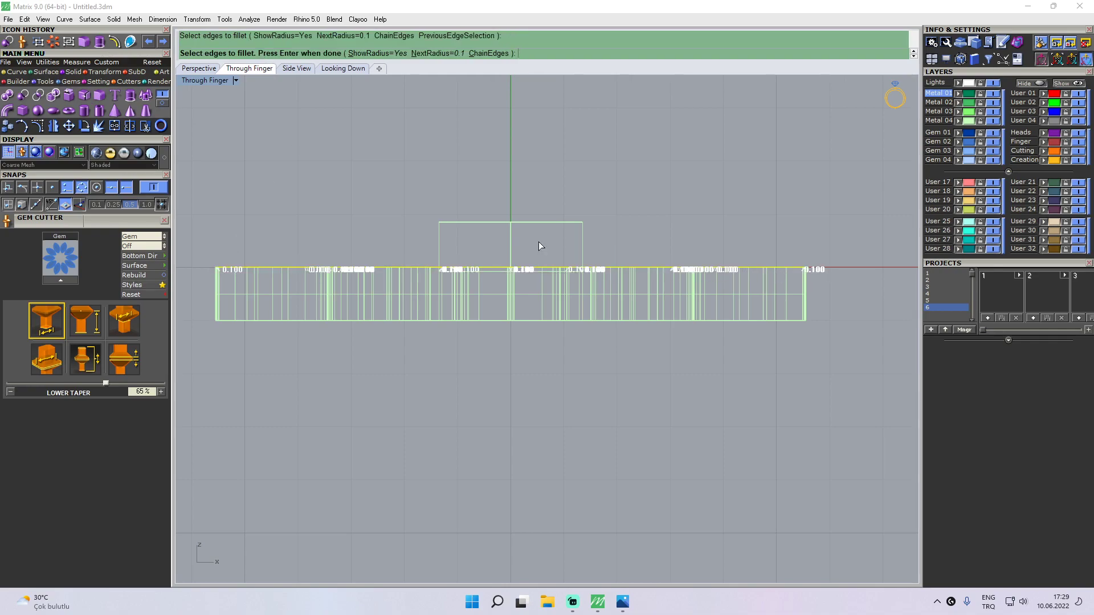
{"action": "left_click_drag", "start_coordinate": [459, 217], "coordinate": [596, 238]}
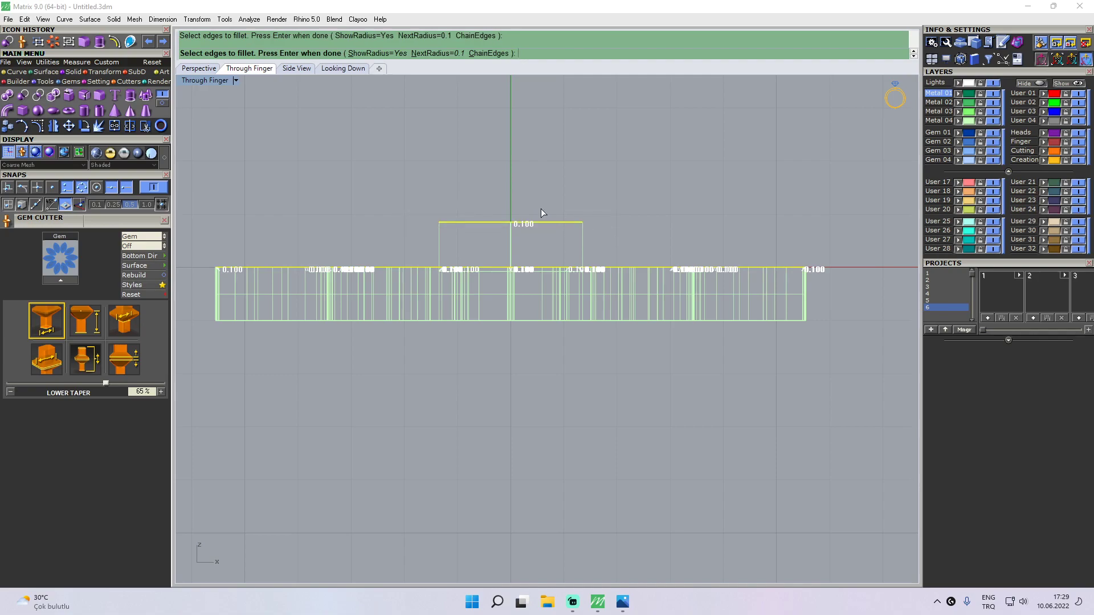
- Apply the 0.1 fillet to the selected upper edges and check the rounded rims in the Perspective view
{"action": "left_click", "coordinate": [209, 69]}
{"action": "right_click_drag", "start_coordinate": [296, 131], "coordinate": [380, 192]}
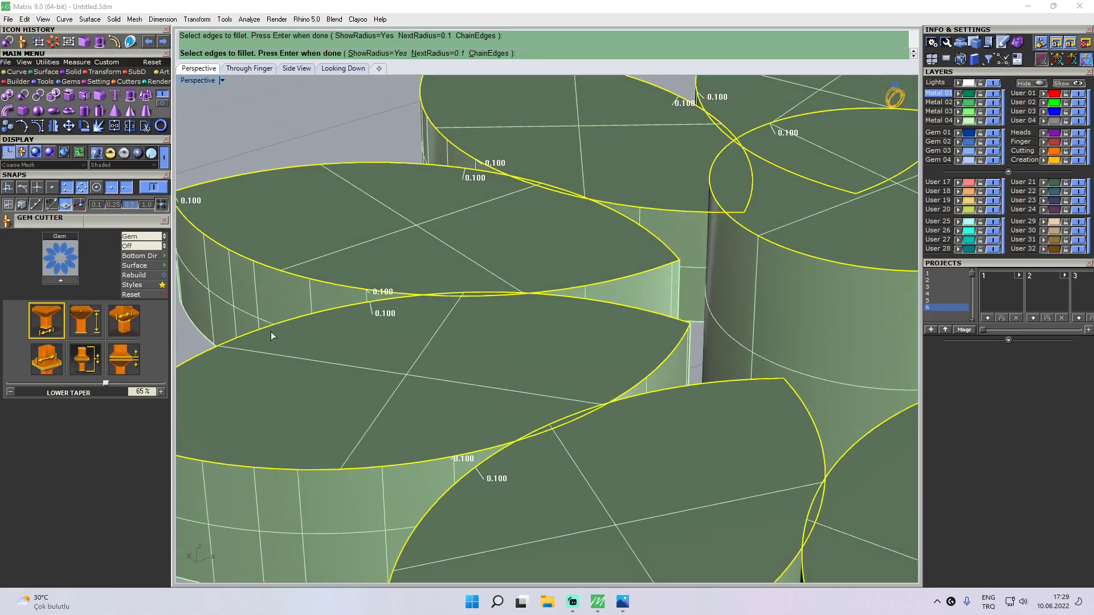
{"action": "scroll", "coordinate": [644, 213], "scroll_direction": "down", "scroll_amount": 6}
{"action": "right_click_drag", "start_coordinate": [758, 199], "coordinate": [561, 202], "text": "shift"}
{"action": "right_click", "coordinate": [695, 201]}
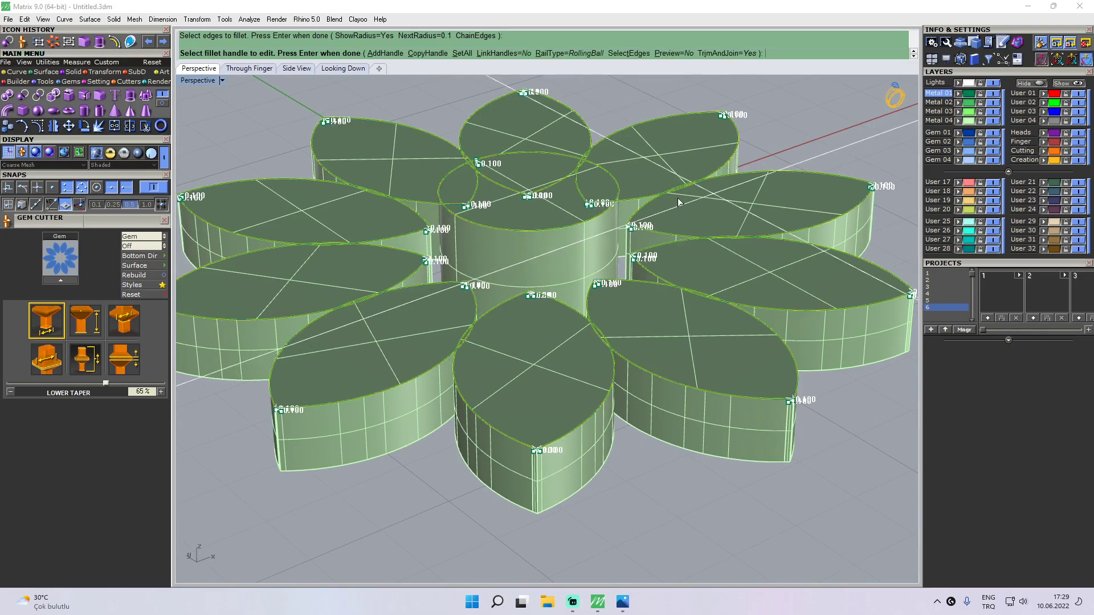
{"action": "key", "text": "Return"}
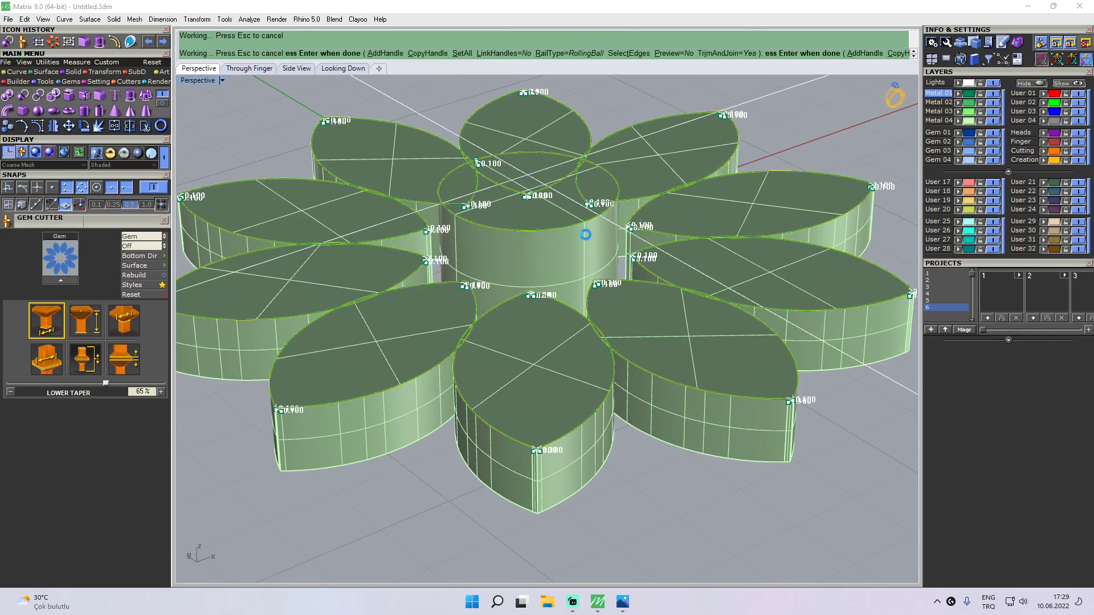
{"action": "scroll", "coordinate": [696, 453], "scroll_direction": "up", "scroll_amount": 5}
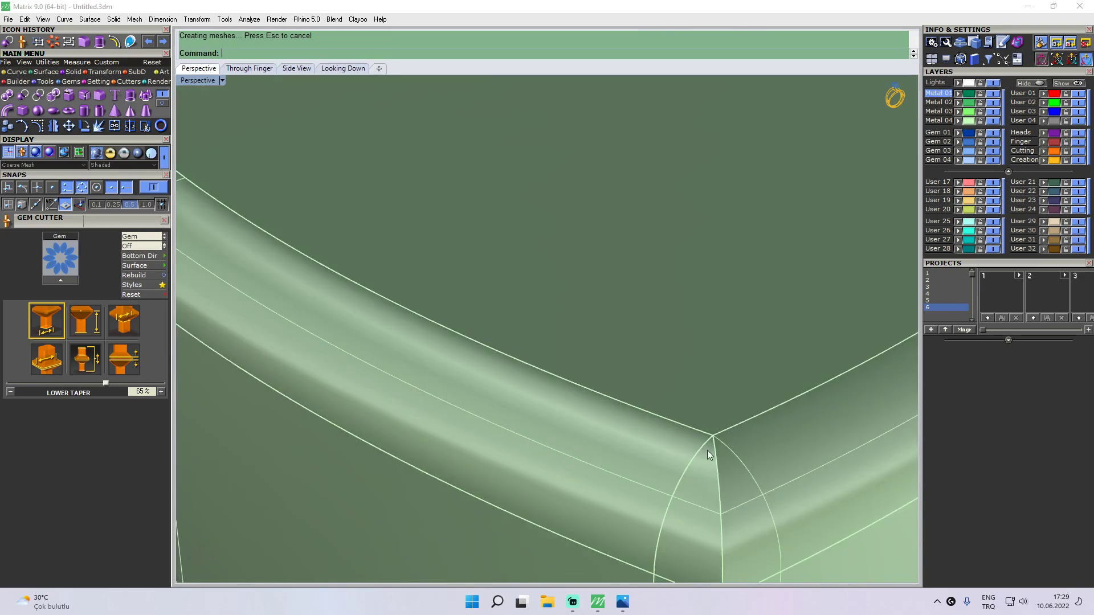
{"action": "scroll", "coordinate": [758, 432], "scroll_direction": "down", "scroll_amount": 4}
{"action": "scroll", "coordinate": [448, 288], "scroll_direction": "up", "scroll_amount": 2}
{"action": "right_click_drag", "start_coordinate": [424, 230], "coordinate": [470, 240]}
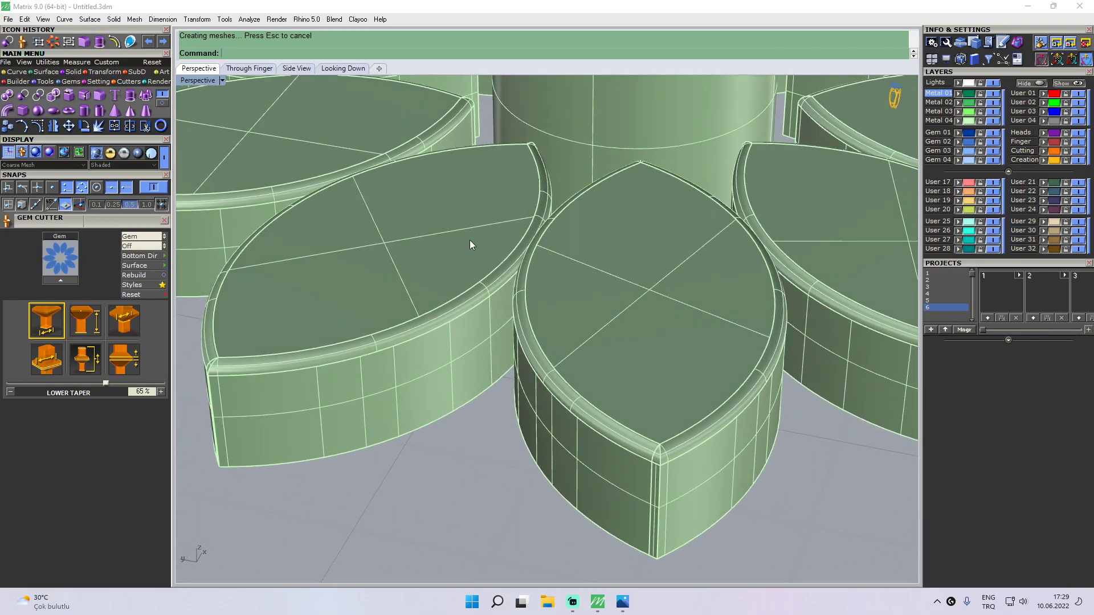
{"action": "scroll", "coordinate": [468, 242], "scroll_direction": "down", "scroll_amount": 5}
{"action": "right_click_drag", "start_coordinate": [538, 196], "coordinate": [470, 215]}
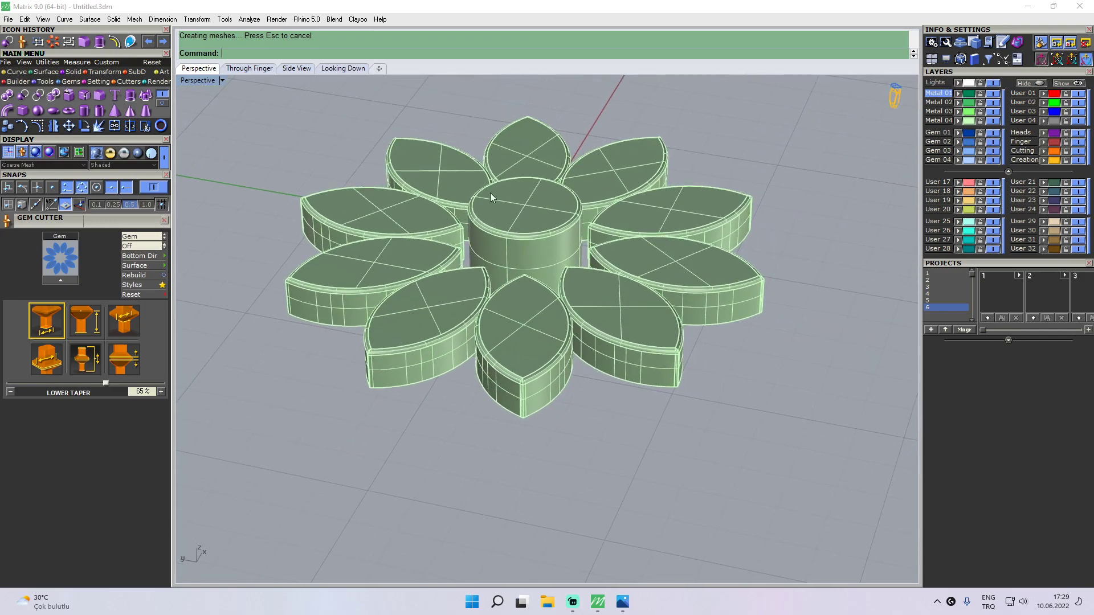
- Show all hidden objects and subtract the Cutting layer's gem cutters from the Metal 04 settings with a Boolean difference
{"action": "left_click", "coordinate": [1063, 84]}
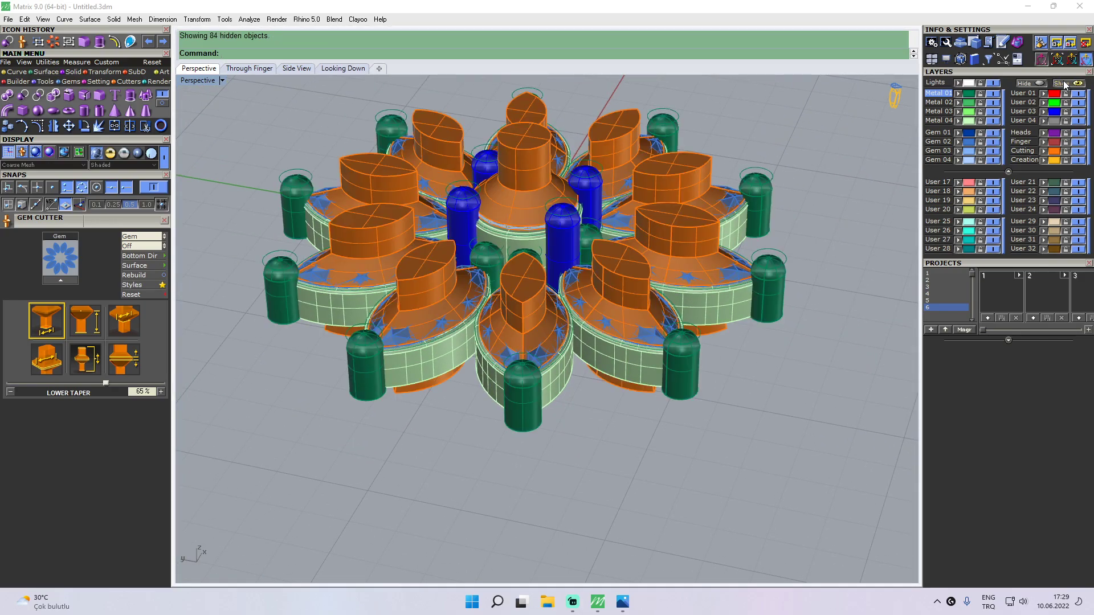
{"action": "right_click_drag", "start_coordinate": [666, 167], "coordinate": [696, 207]}
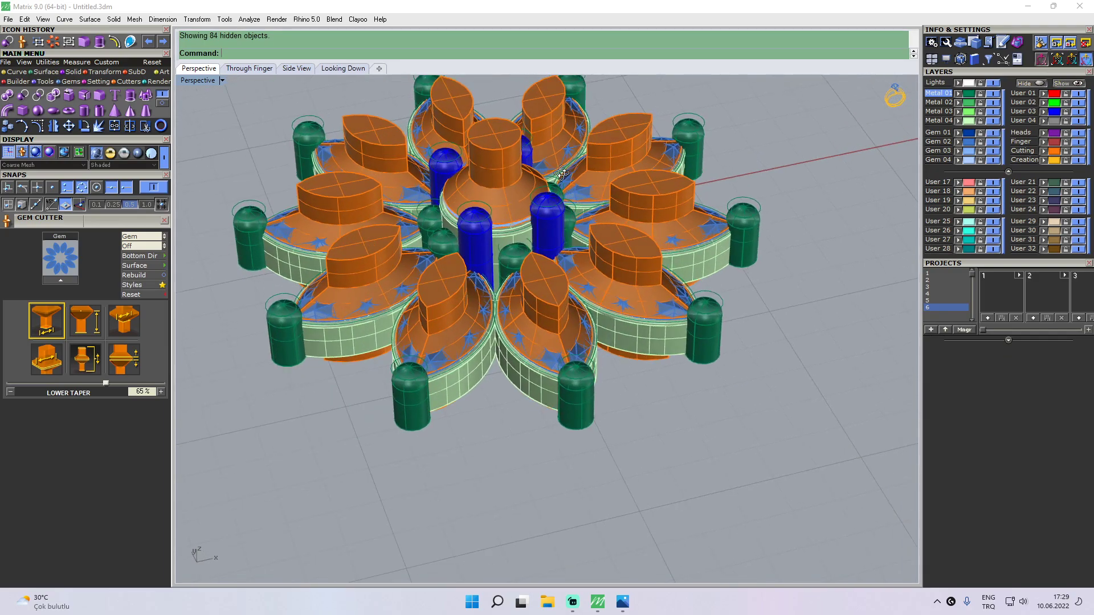
{"action": "right_click_drag", "start_coordinate": [568, 206], "coordinate": [675, 215]}
{"action": "left_click", "coordinate": [970, 121]}
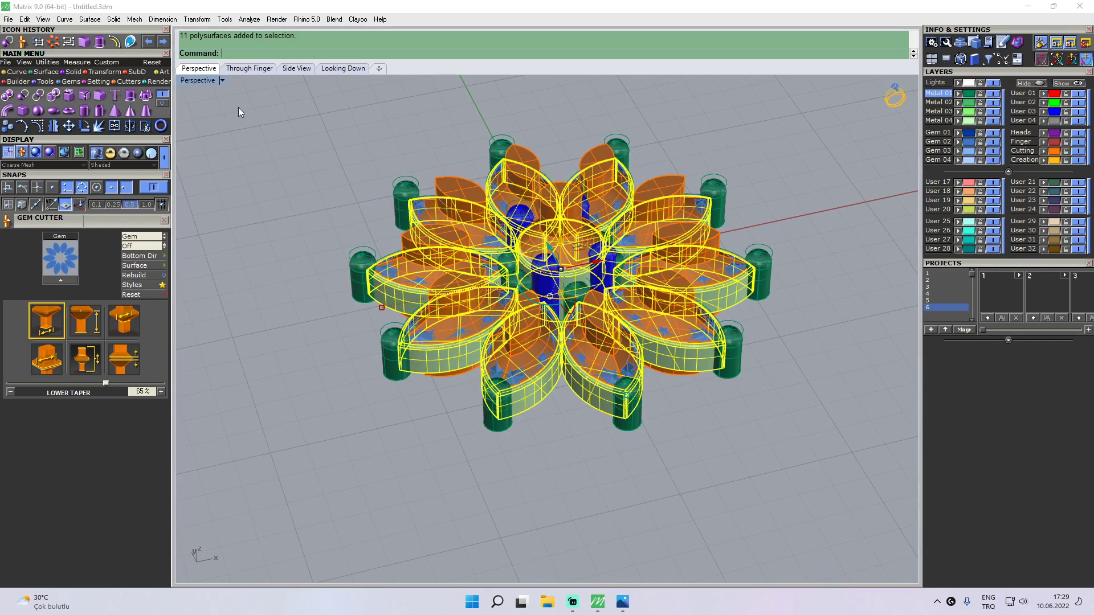
{"action": "left_click", "coordinate": [22, 99]}
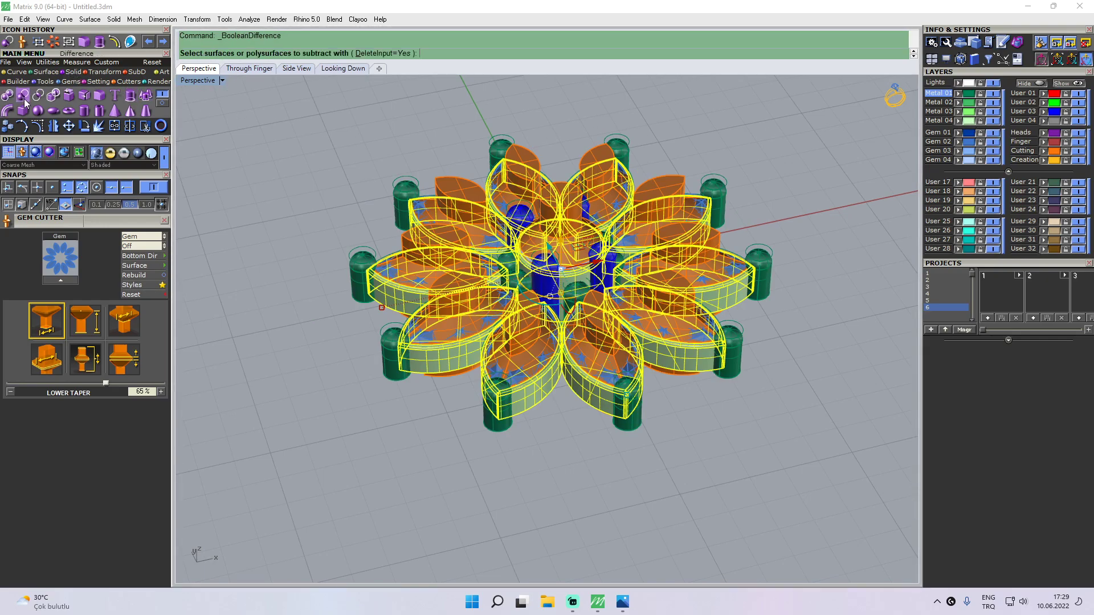
{"action": "left_click", "coordinate": [1056, 151]}
{"action": "right_click", "coordinate": [692, 141]}
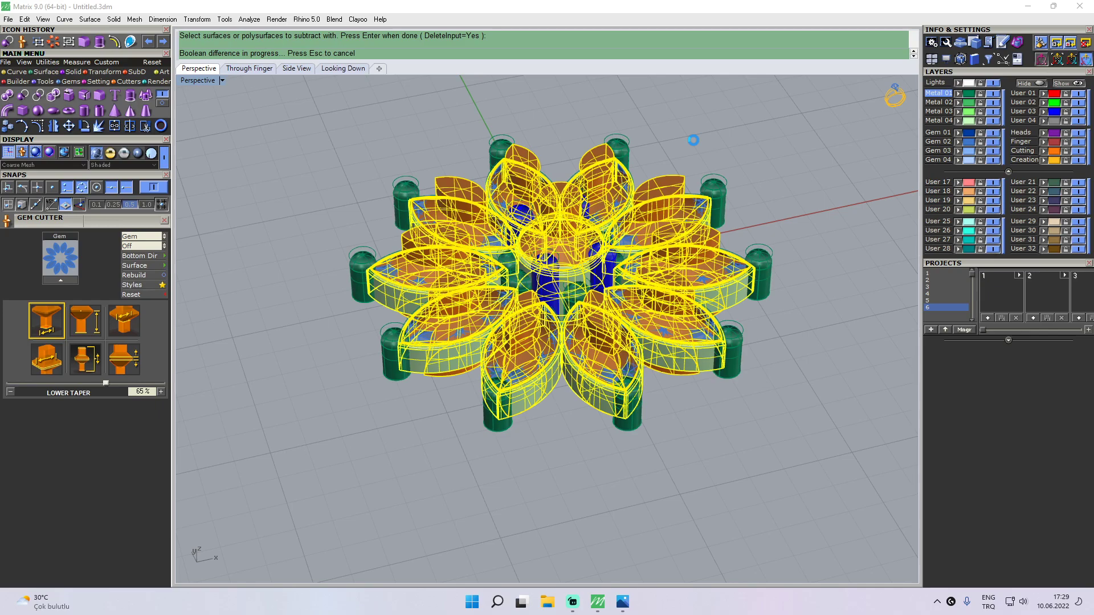
{"action": "right_click_drag", "start_coordinate": [696, 144], "coordinate": [664, 171]}
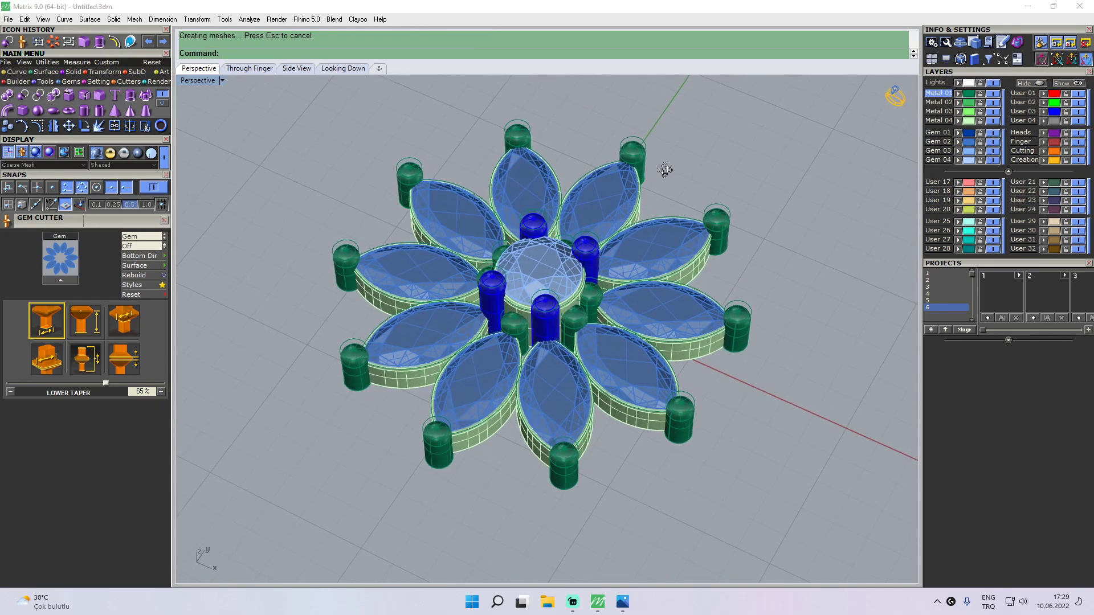
- Hide the Gem 02 and Gem 03 layers to examine the cut seats in the filleted settings, and turn both layers back on
{"action": "left_click", "coordinate": [993, 141]}
{"action": "left_click", "coordinate": [993, 151]}
{"action": "right_click_drag", "start_coordinate": [684, 217], "coordinate": [915, 195]}
{"action": "left_click", "coordinate": [993, 150]}
{"action": "left_click", "coordinate": [993, 141]}
{"action": "right_click_drag", "start_coordinate": [813, 187], "coordinate": [761, 239]}
- Select the whole flower and save it to slot 1 of project 6, clearing the selection
{"action": "left_click_drag", "start_coordinate": [761, 121], "coordinate": [466, 381]}
{"action": "left_click_drag", "start_coordinate": [350, 459], "coordinate": [313, 493]}
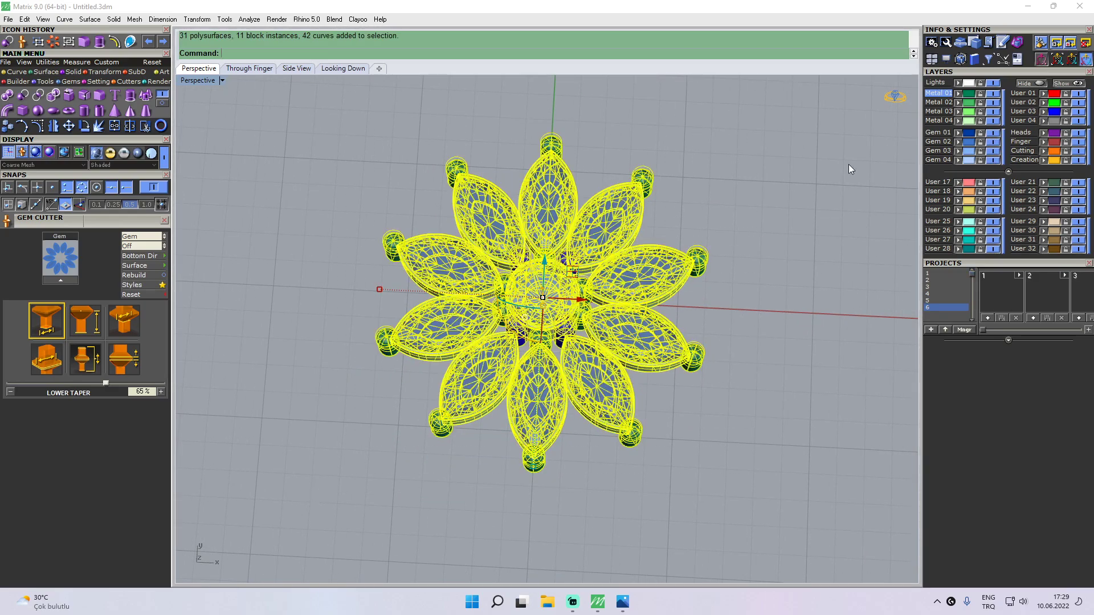
{"action": "left_click", "coordinate": [989, 318]}
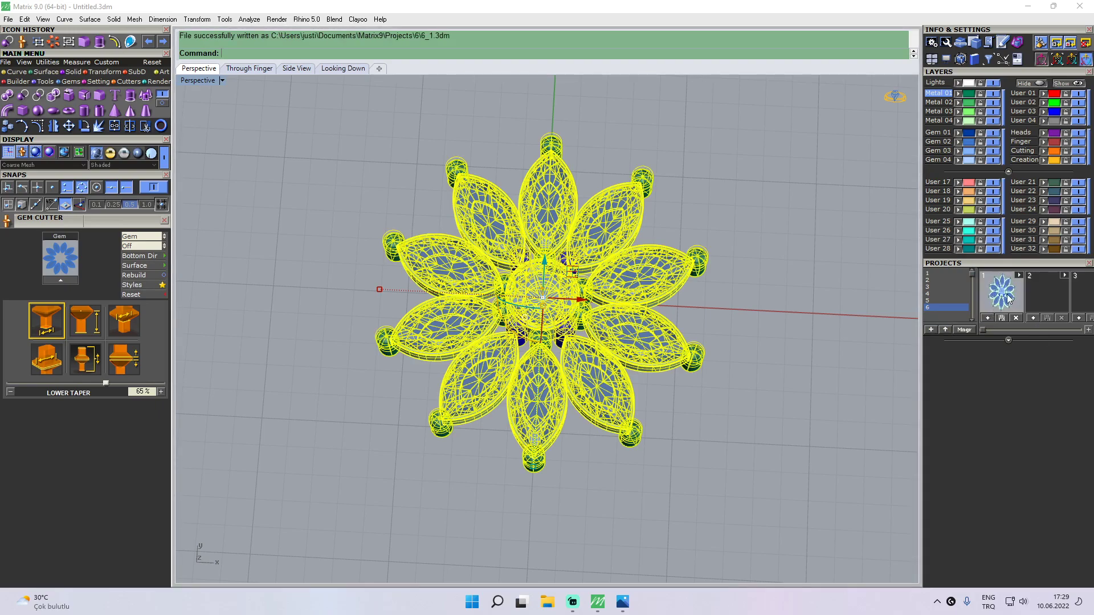
{"action": "left_click", "coordinate": [760, 232]}
- Delete the whole flower from the scene and import it back from slot 1 of project 6
{"action": "scroll", "coordinate": [645, 200], "scroll_direction": "down", "scroll_amount": 5}
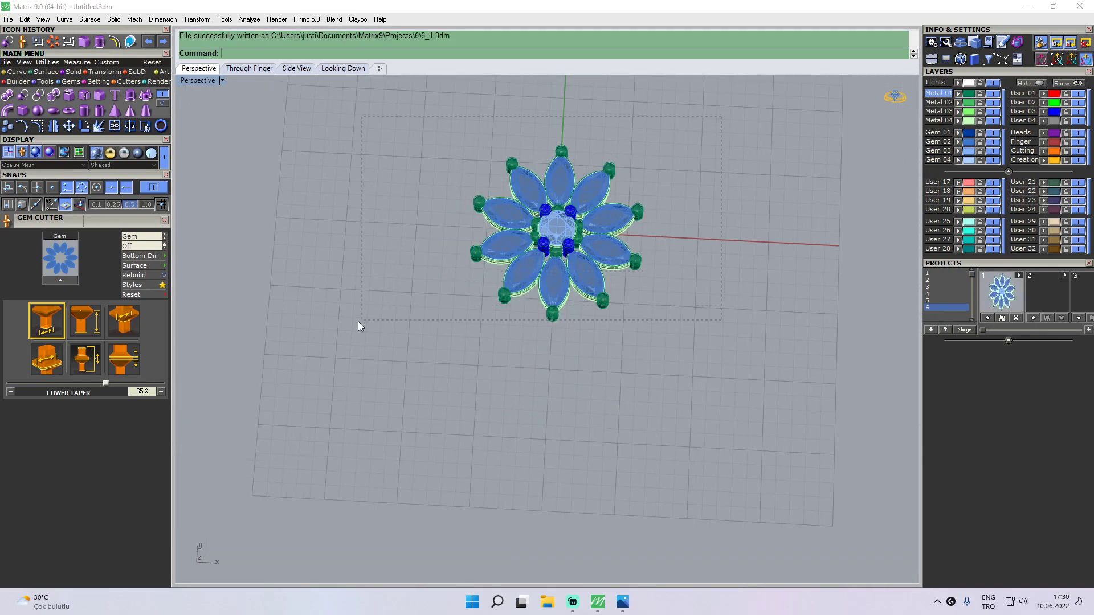
{"action": "left_click_drag", "start_coordinate": [351, 334], "coordinate": [351, 333]}
{"action": "key", "text": "Delete"}
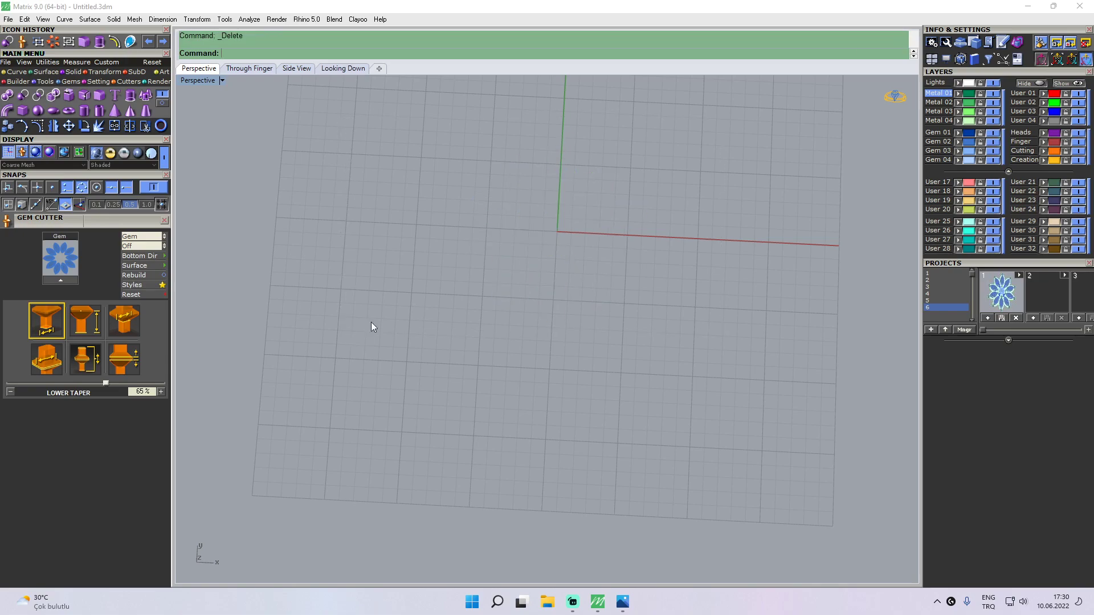
{"action": "right_click_drag", "start_coordinate": [568, 205], "coordinate": [553, 259], "text": "shift"}
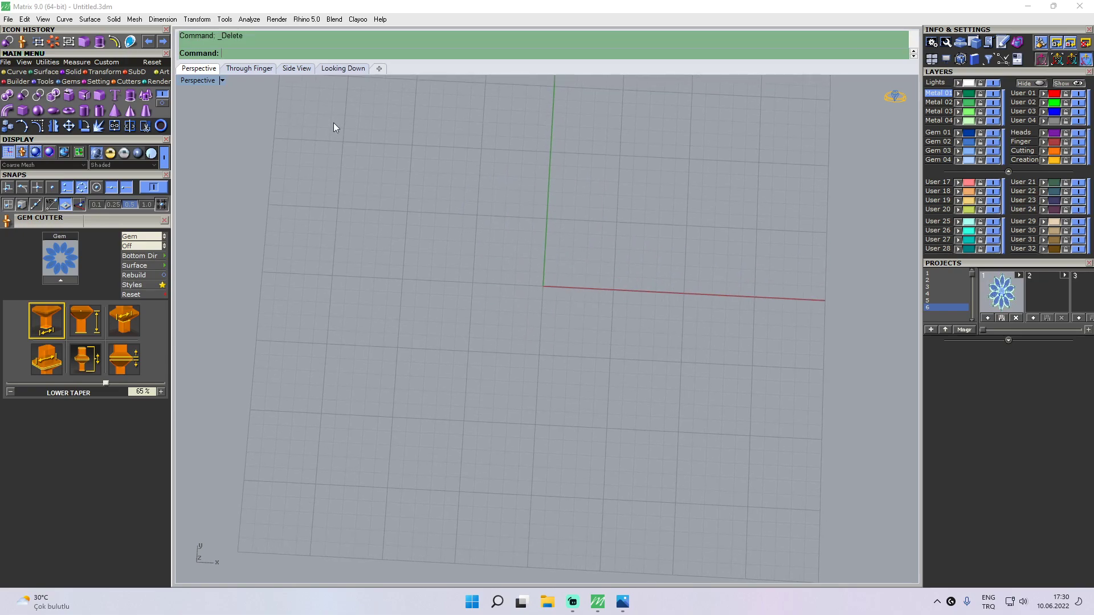
{"action": "double_click", "coordinate": [1001, 294]}
{"action": "mouse_move", "coordinate": [520, 265]}
{"action": "right_mouse_down"}
{"action": "mouse_move", "coordinate": [614, 260]}
{"action": "mouse_move", "coordinate": [541, 290]}
{"action": "mouse_move", "coordinate": [504, 265]}
{"action": "mouse_move", "coordinate": [511, 258]}
{"action": "mouse_move", "coordinate": [514, 280]}
{"action": "right_mouse_up"}
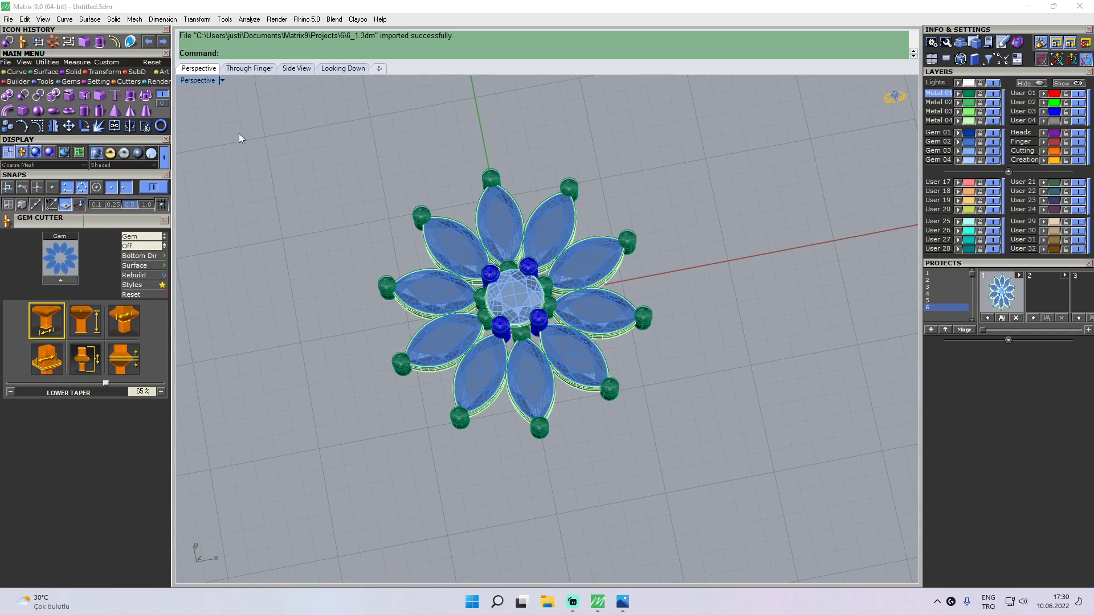
- Open the V-Ray render settings, place them beside the flower, and assign the Rose Gold metal material to the whole flower
{"action": "left_click", "coordinate": [159, 81]}
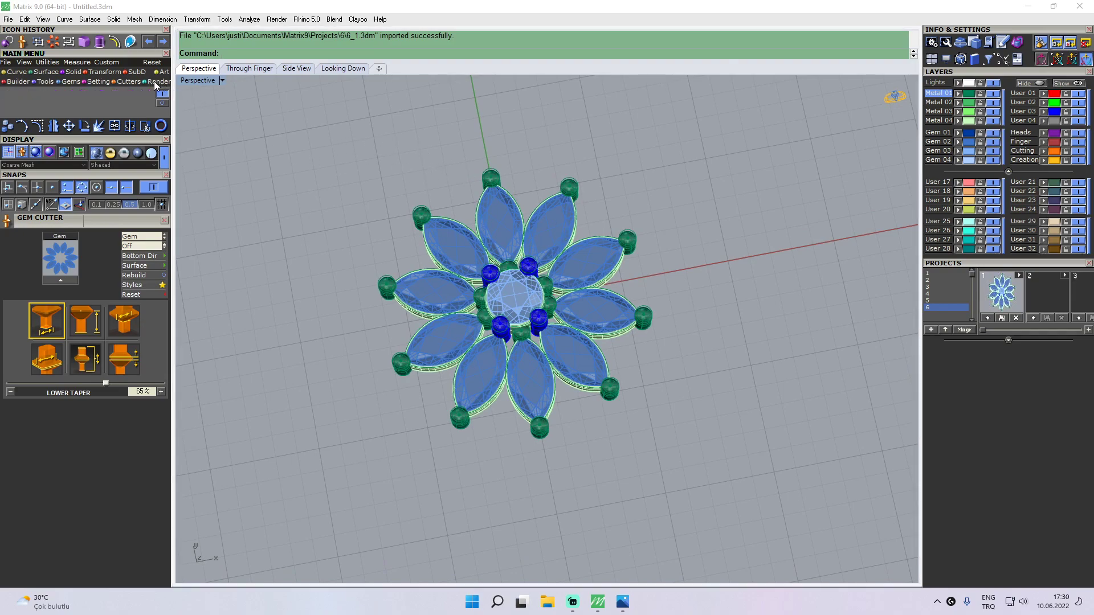
{"action": "left_click", "coordinate": [7, 95]}
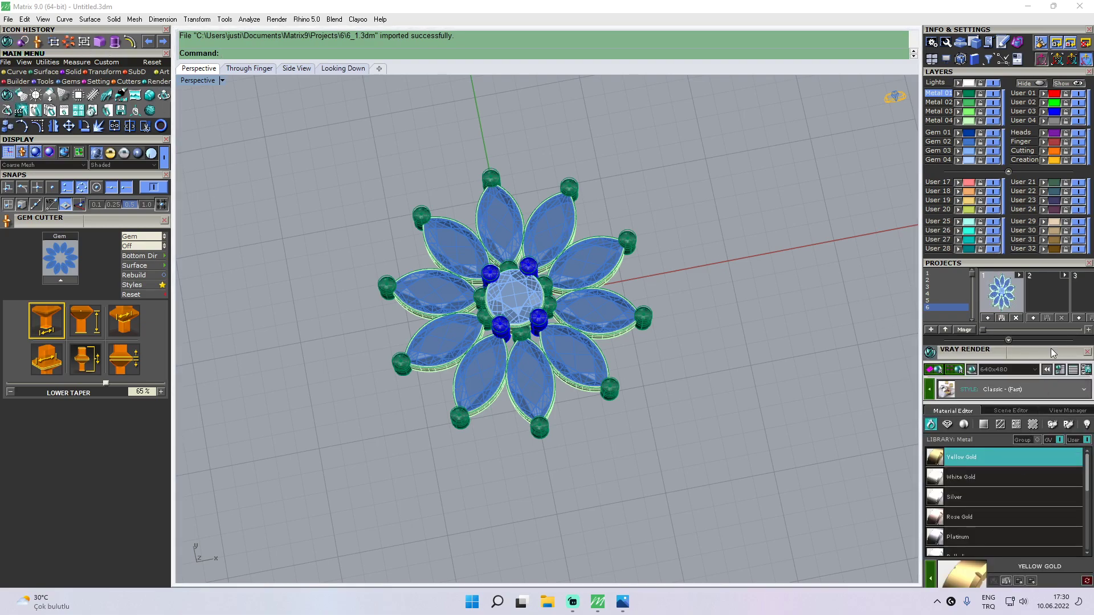
{"action": "left_click_drag", "start_coordinate": [1042, 352], "coordinate": [855, 91]}
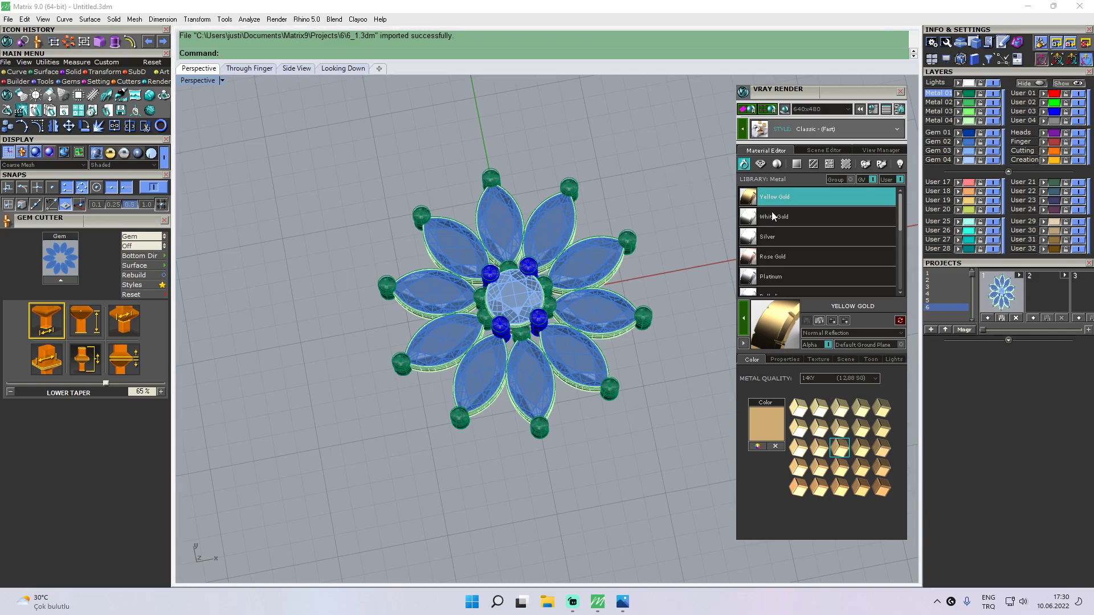
{"action": "left_click_drag", "start_coordinate": [690, 132], "coordinate": [311, 468]}
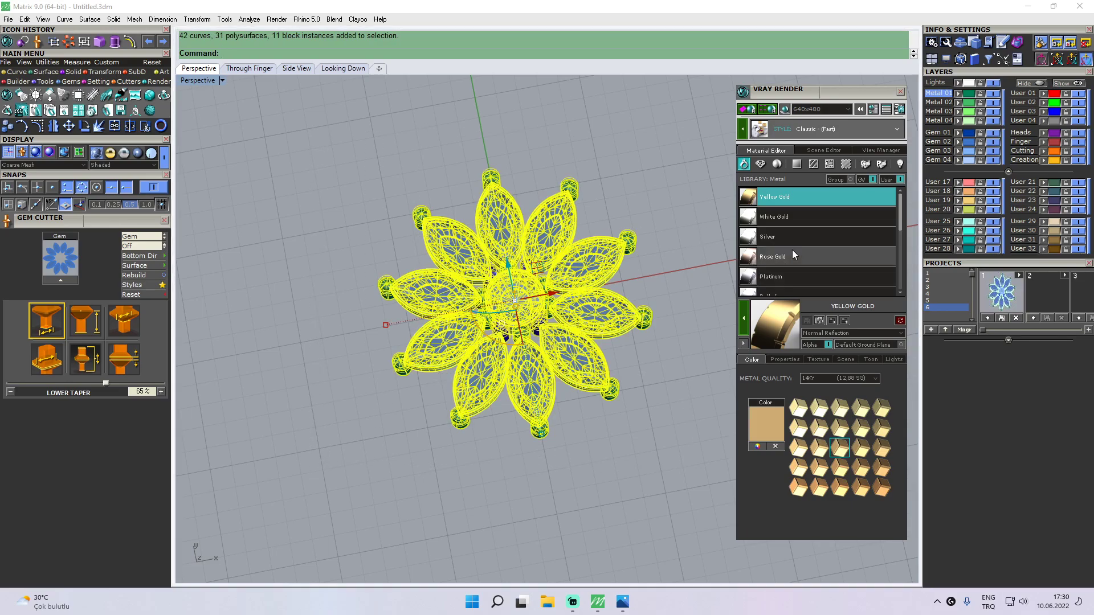
{"action": "left_click", "coordinate": [772, 258]}
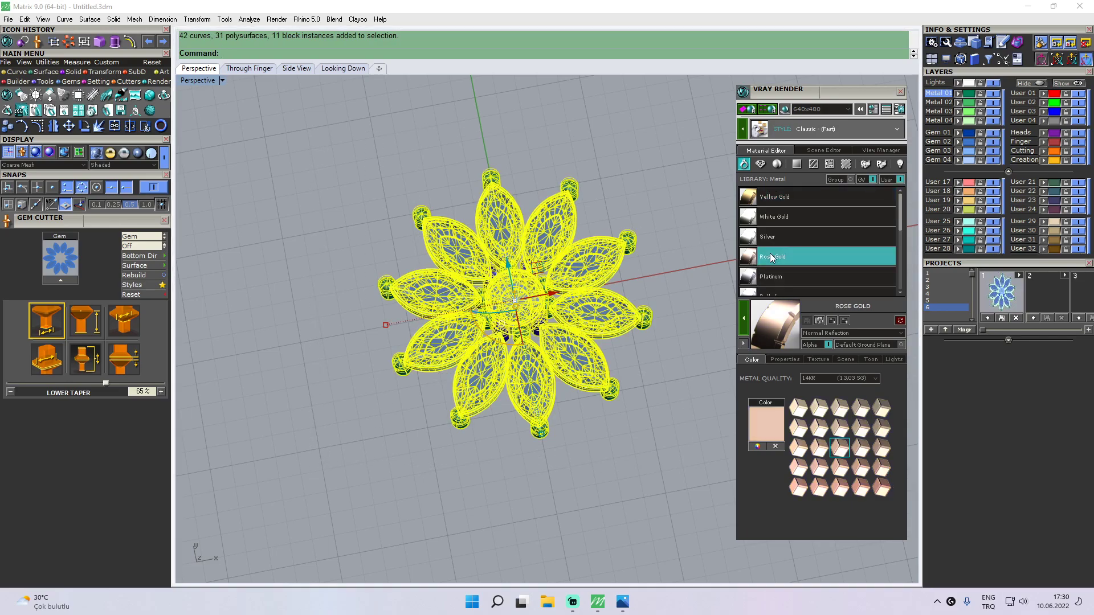
{"action": "left_click", "coordinate": [746, 317]}
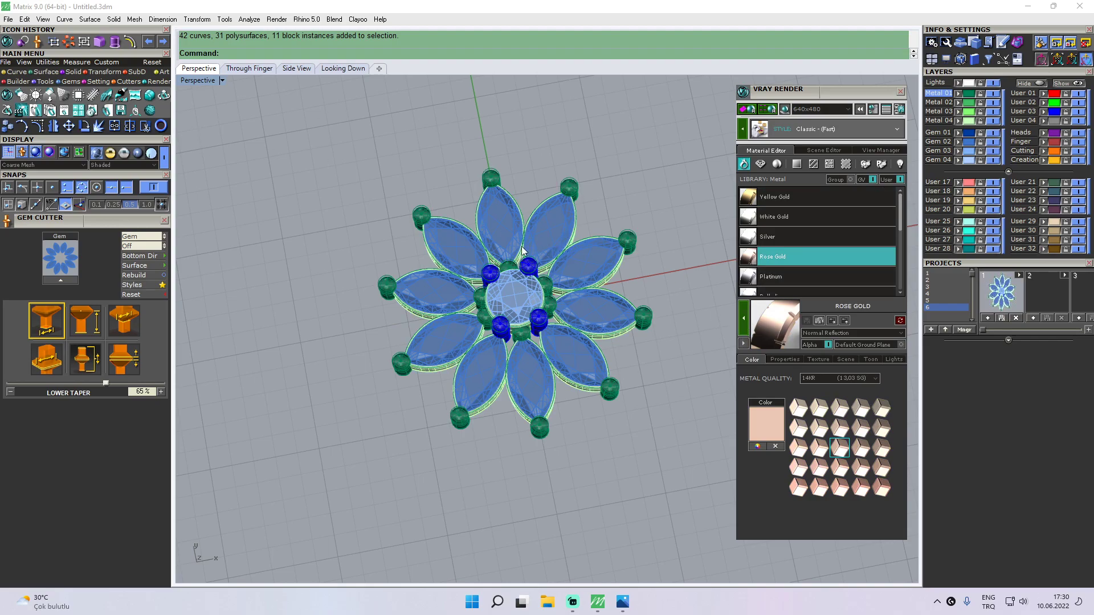
- Switch the Perspective view to Rendered display and assign Garnet Rhodolite to the ten marquise gems on the Gem 02 layer
{"action": "left_click", "coordinate": [222, 80]}
{"action": "left_click", "coordinate": [269, 51]}
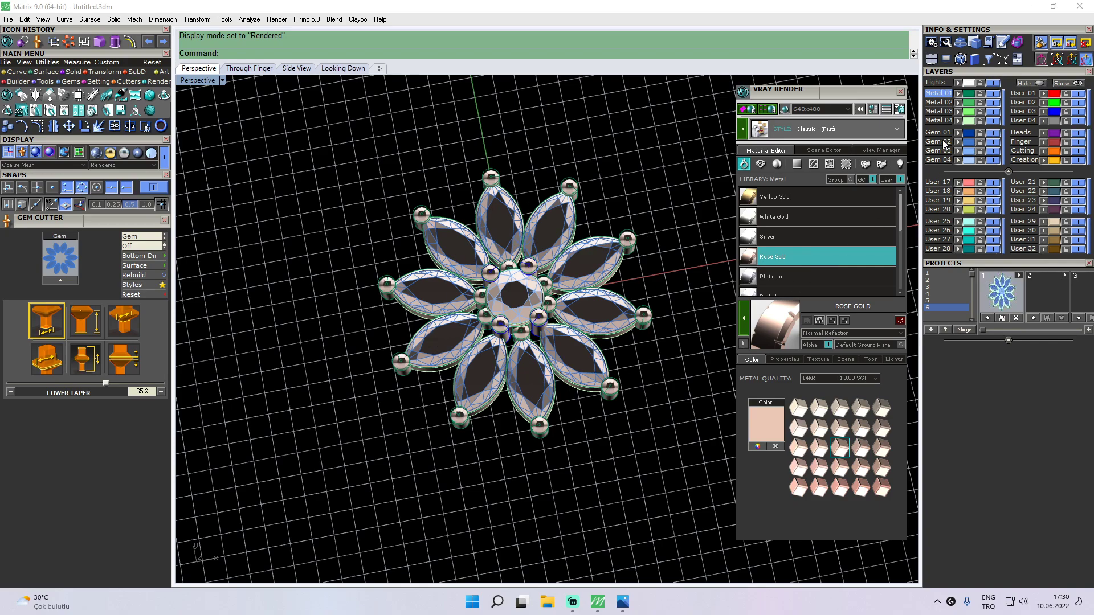
{"action": "left_click", "coordinate": [970, 141]}
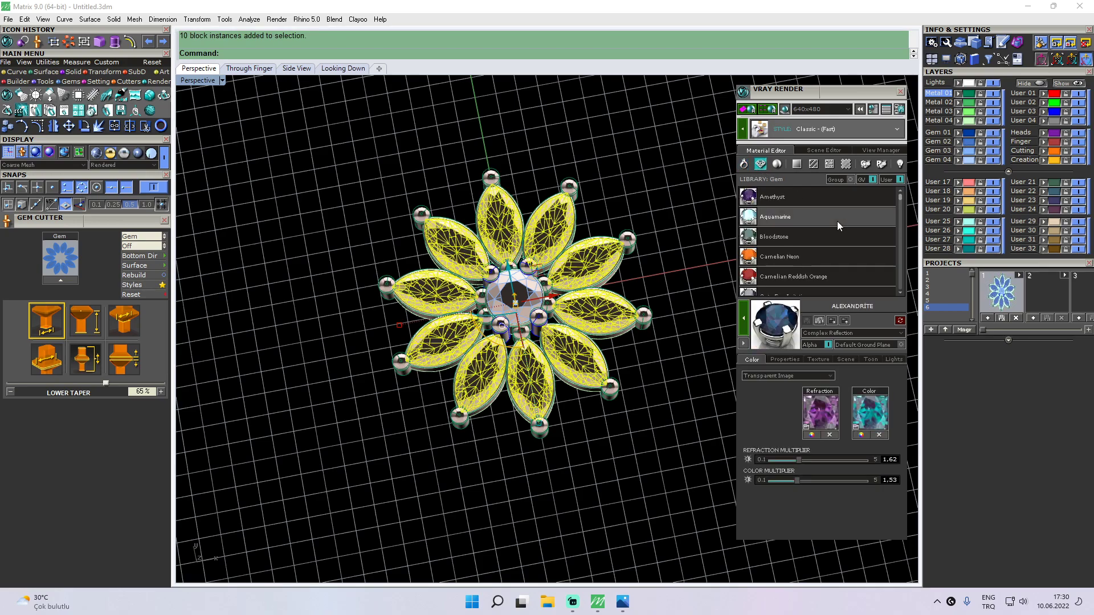
{"action": "scroll", "coordinate": [836, 221], "scroll_direction": "down", "scroll_amount": 5}
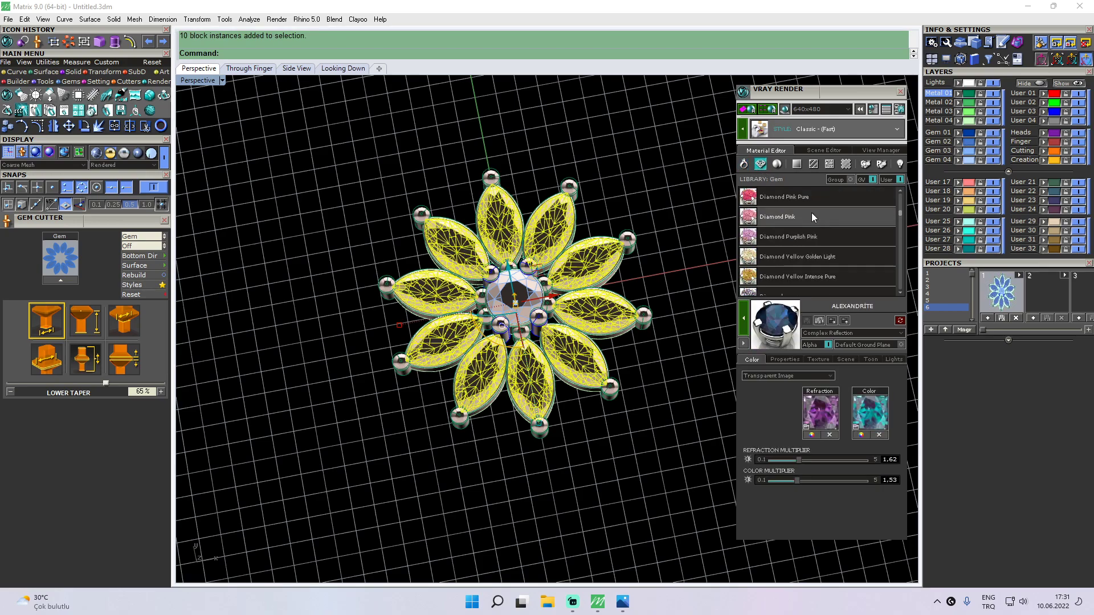
{"action": "scroll", "coordinate": [819, 218], "scroll_direction": "down", "scroll_amount": 1}
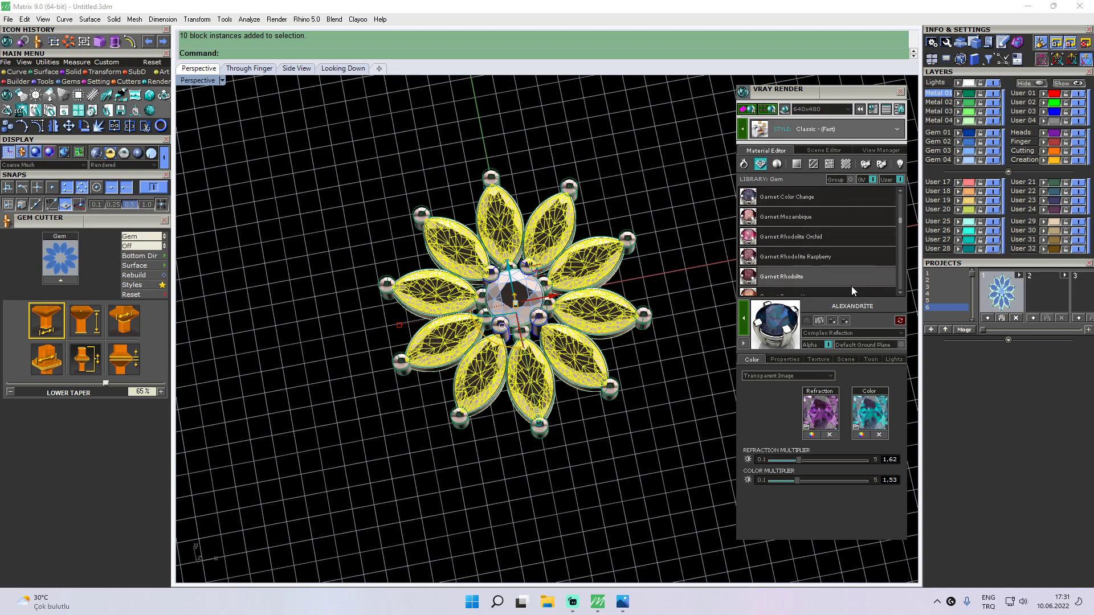
{"action": "left_click", "coordinate": [799, 278]}
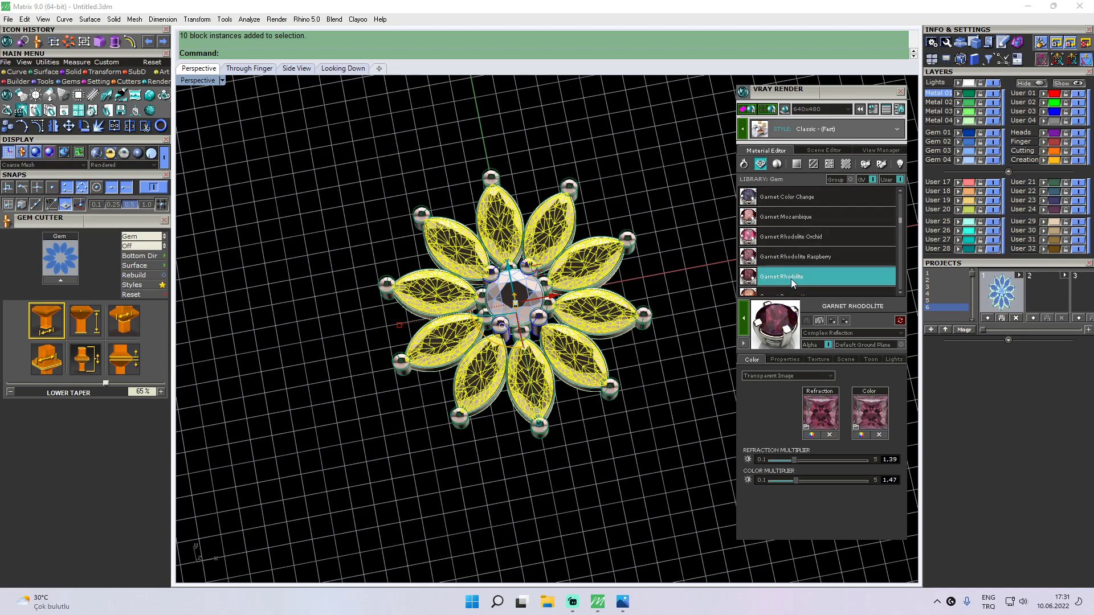
{"action": "left_click", "coordinate": [745, 326]}
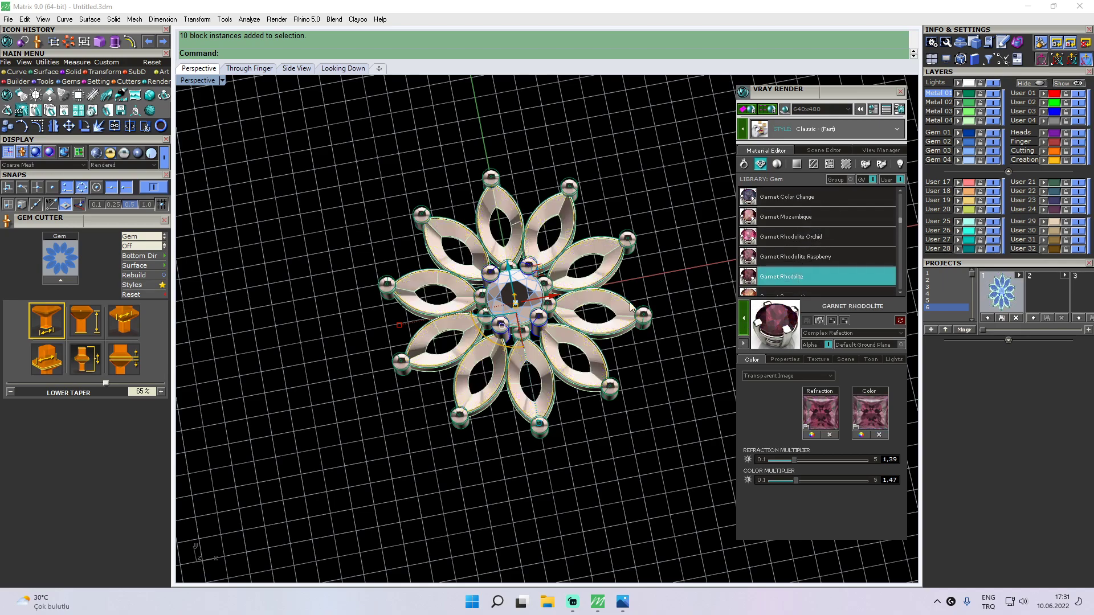
- Assign the Diamond gem material to the round center stone
{"action": "left_click", "coordinate": [516, 294]}
{"action": "scroll", "coordinate": [795, 258], "scroll_direction": "up", "scroll_amount": 5}
{"action": "scroll", "coordinate": [796, 258], "scroll_direction": "up", "scroll_amount": 2}
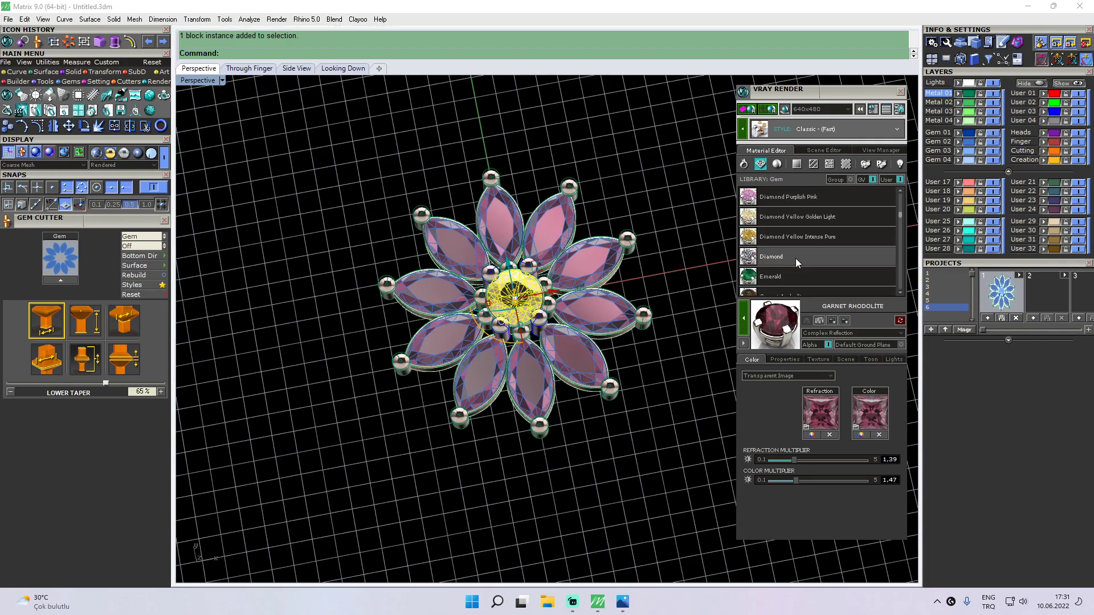
{"action": "left_click", "coordinate": [766, 258]}
{"action": "left_click", "coordinate": [743, 316]}
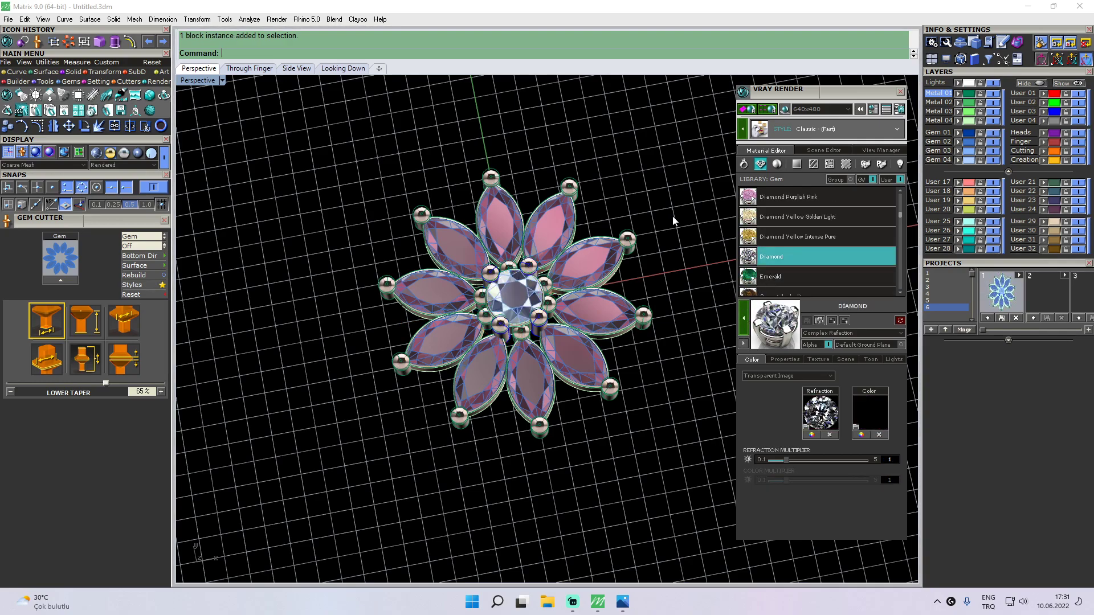
- Run a 640x480 test render of the tilted flower in the Perspective view, inspect it, and close the frame buffer
{"action": "right_click_drag", "start_coordinate": [624, 203], "coordinate": [626, 230]}
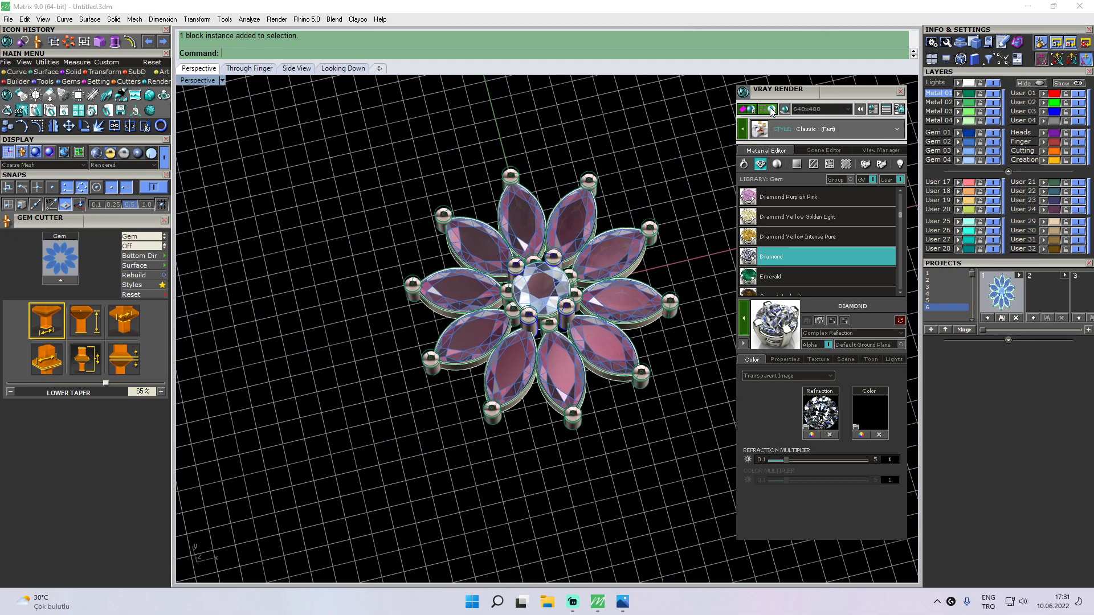
{"action": "left_click", "coordinate": [770, 109]}
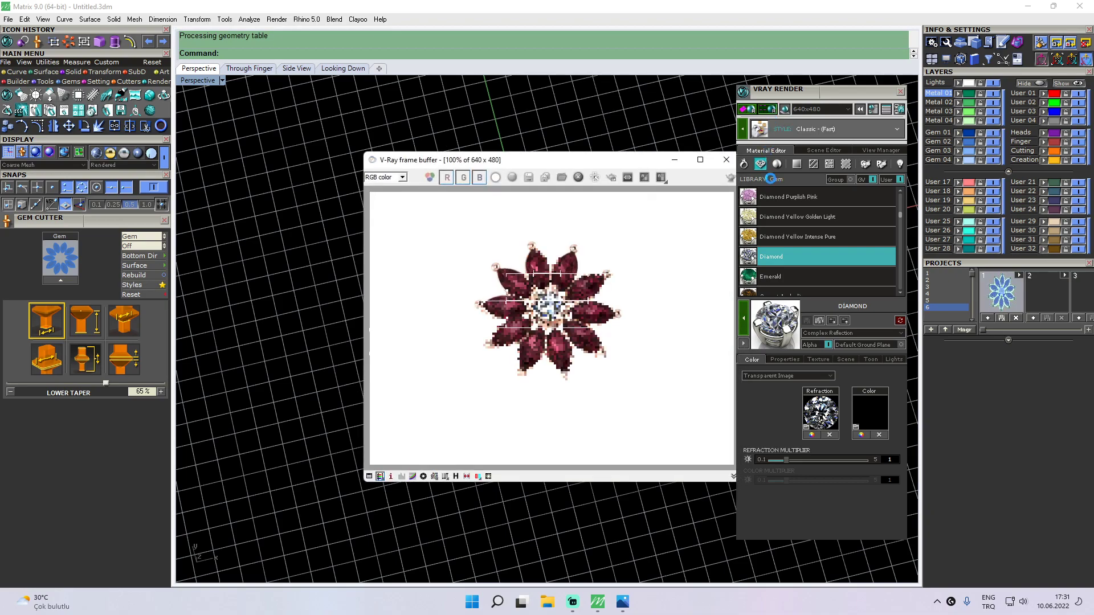
{"action": "left_click_drag", "start_coordinate": [620, 159], "coordinate": [473, 155]}
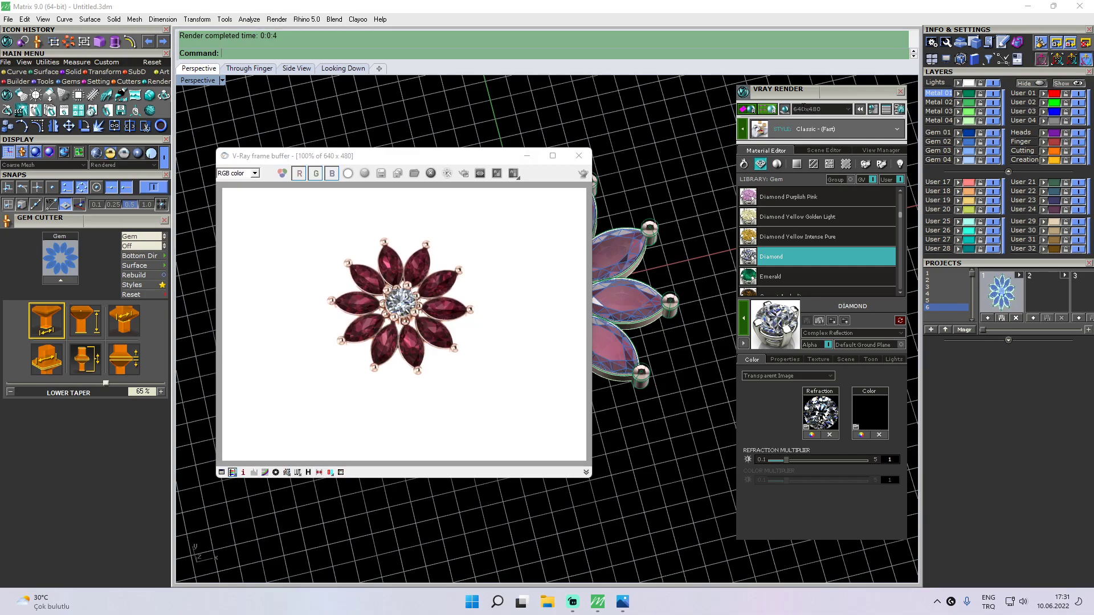
{"action": "left_click", "coordinate": [590, 156]}
- Add a ground plane beneath the flower and frame the flower against it from above
{"action": "right_click_drag", "start_coordinate": [607, 180], "coordinate": [612, 209], "text": "shift"}
{"action": "scroll", "coordinate": [613, 209], "scroll_direction": "down", "scroll_amount": 2}
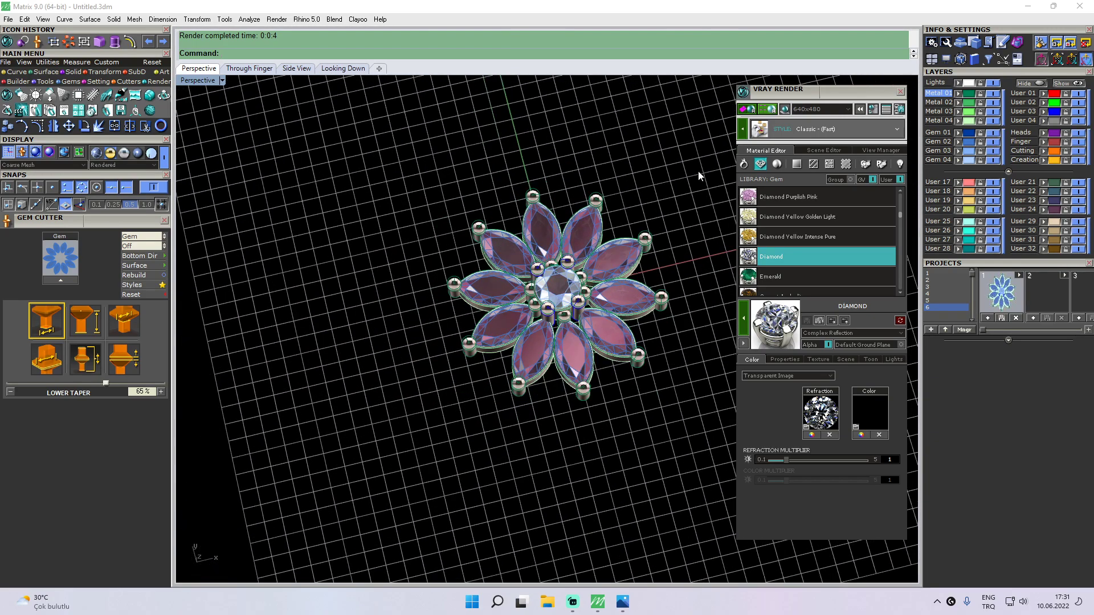
{"action": "left_click", "coordinate": [785, 110]}
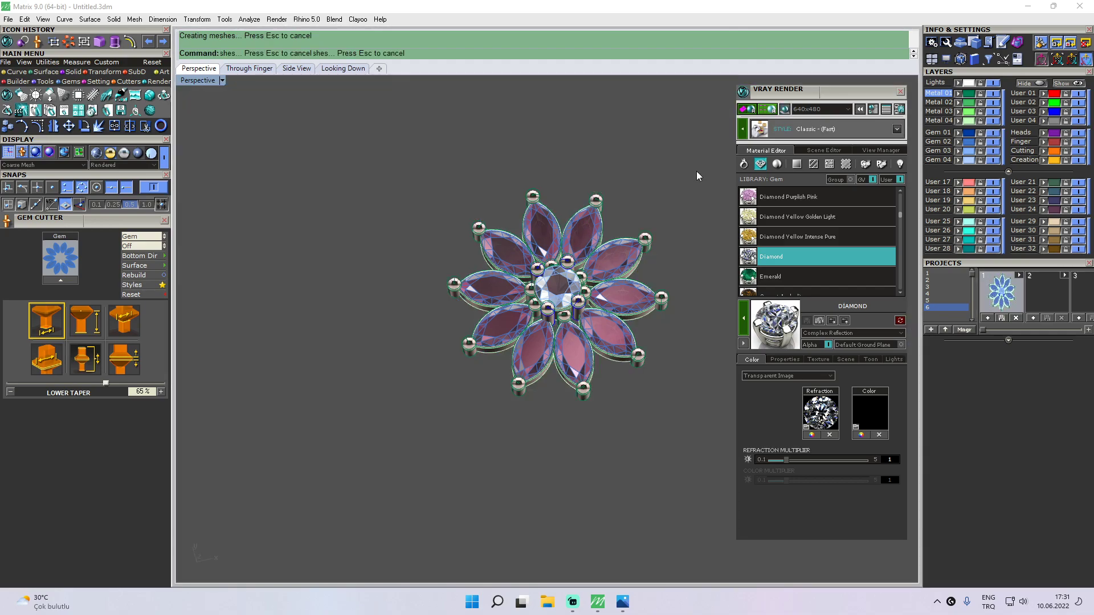
{"action": "right_click_drag", "start_coordinate": [585, 187], "coordinate": [546, 197], "text": "shift"}
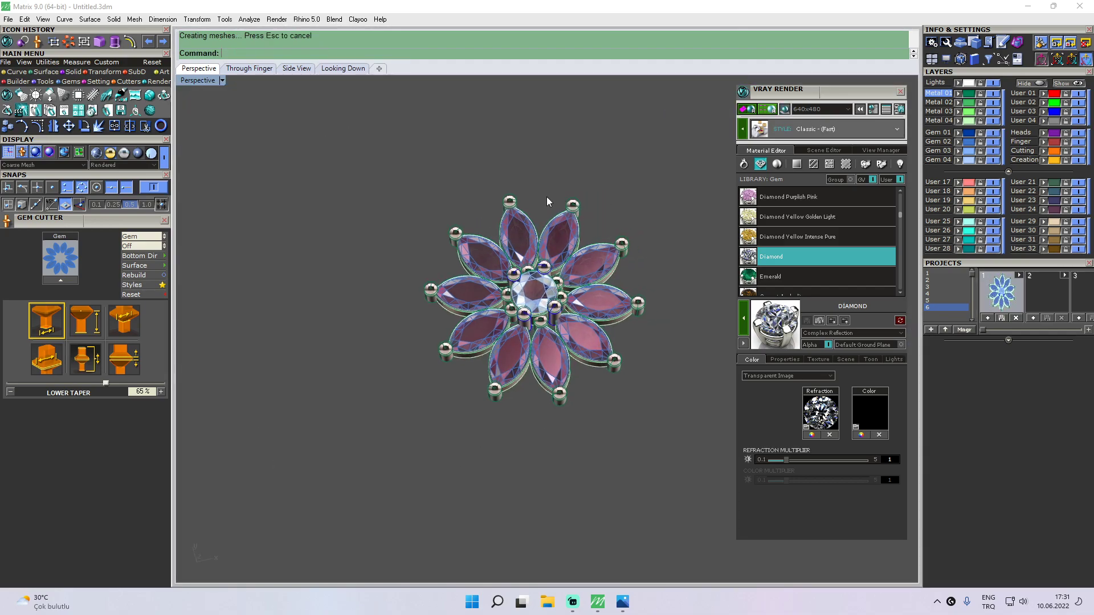
{"action": "scroll", "coordinate": [475, 206], "scroll_direction": "down", "scroll_amount": 19}
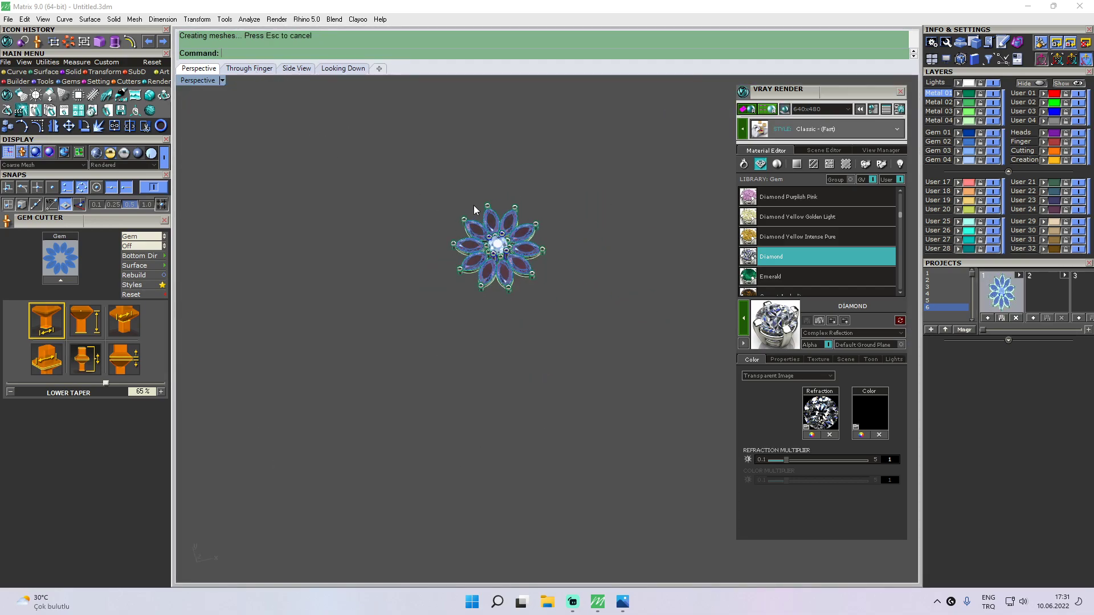
{"action": "right_click_drag", "start_coordinate": [481, 192], "coordinate": [477, 217], "text": "shift"}
{"action": "scroll", "coordinate": [494, 217], "scroll_direction": "up", "scroll_amount": 6}
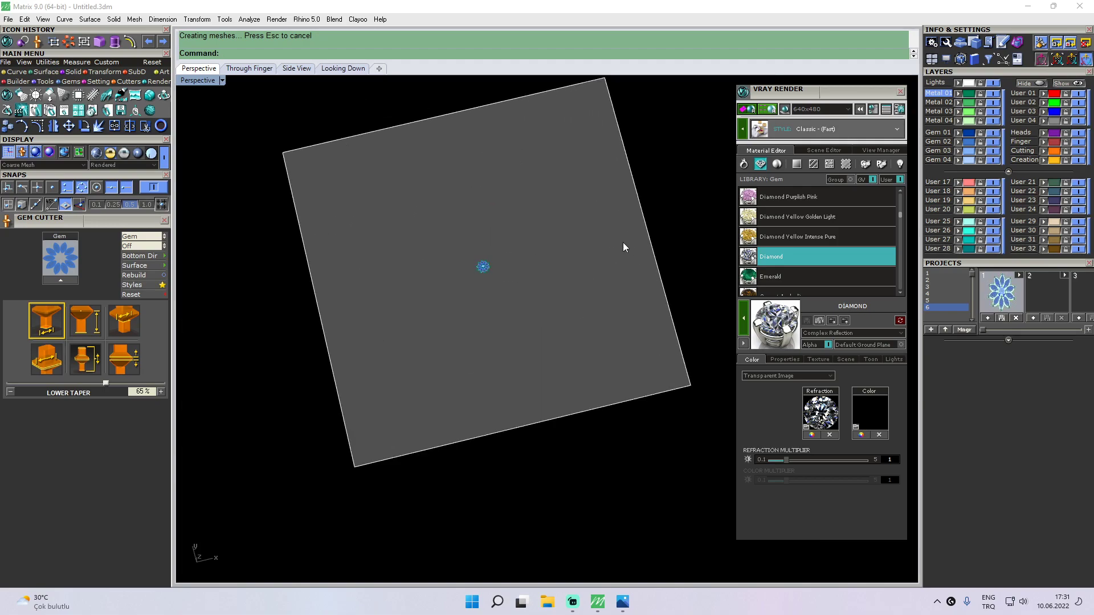
{"action": "mouse_move", "coordinate": [530, 302]}
{"action": "right_mouse_down"}
{"action": "mouse_move", "coordinate": [520, 174]}
{"action": "mouse_move", "coordinate": [542, 317]}
{"action": "right_mouse_up"}
{"action": "scroll", "coordinate": [481, 276], "scroll_direction": "up", "scroll_amount": 10}
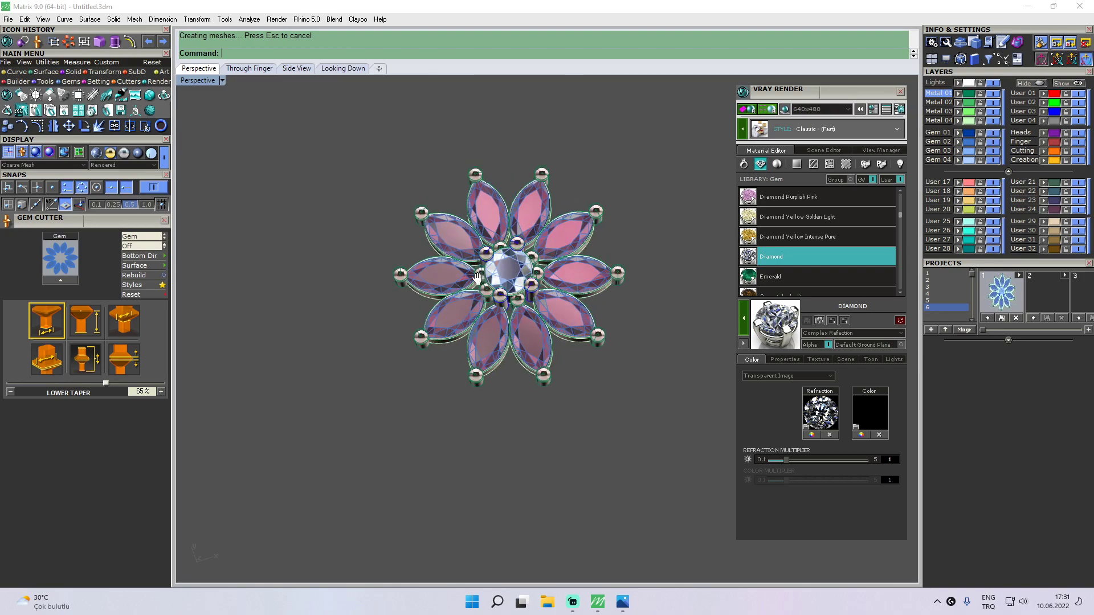
- Assign the White Matte ground plane color to the ground plane
{"action": "right_click_drag", "start_coordinate": [477, 273], "coordinate": [469, 334], "text": "shift"}
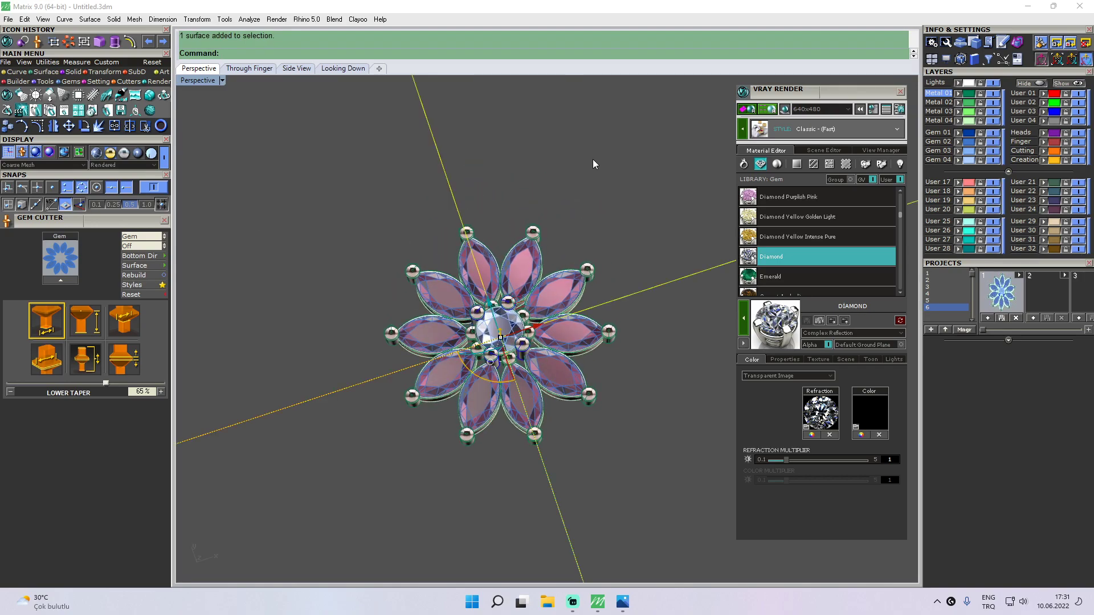
{"action": "left_click", "coordinate": [797, 164]}
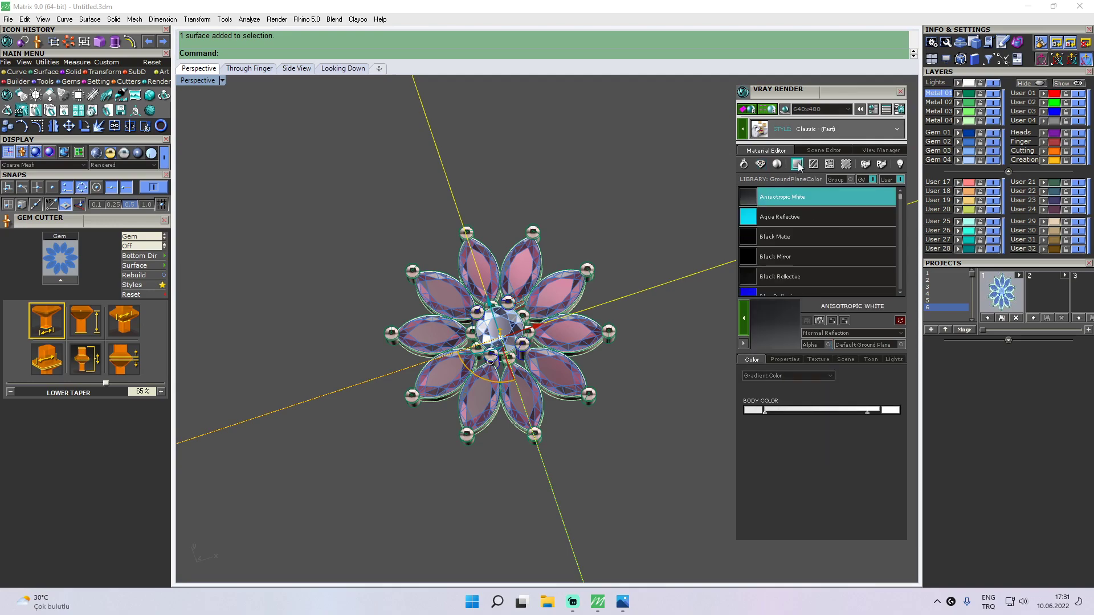
{"action": "left_click_drag", "start_coordinate": [901, 197], "coordinate": [911, 275]}
{"action": "left_click", "coordinate": [797, 230]}
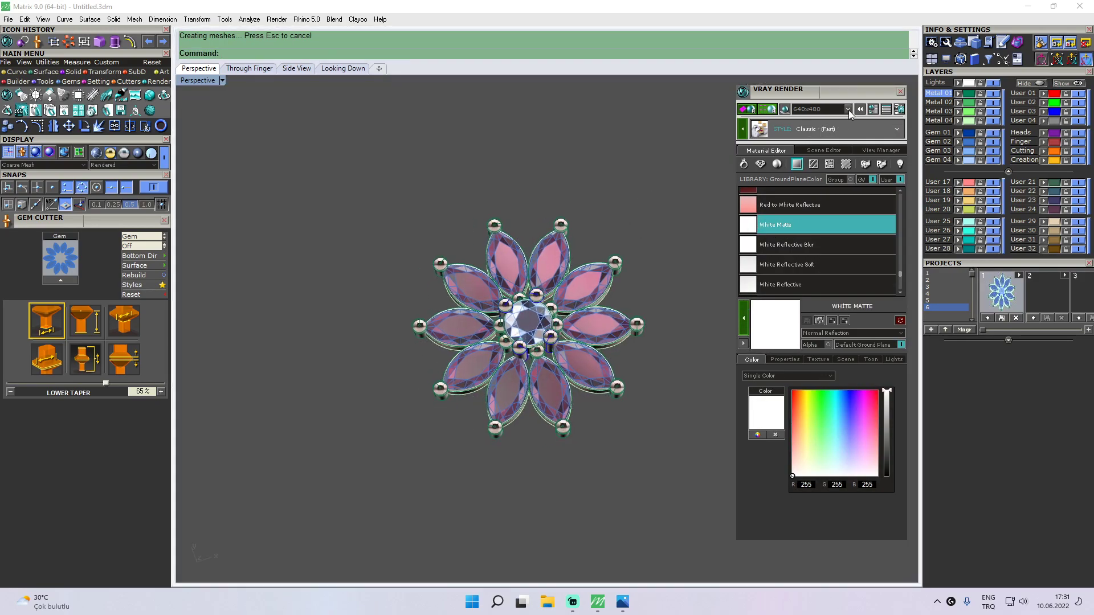
- Set a custom portrait render resolution of 1080x1920
{"action": "left_click", "coordinate": [849, 109]}
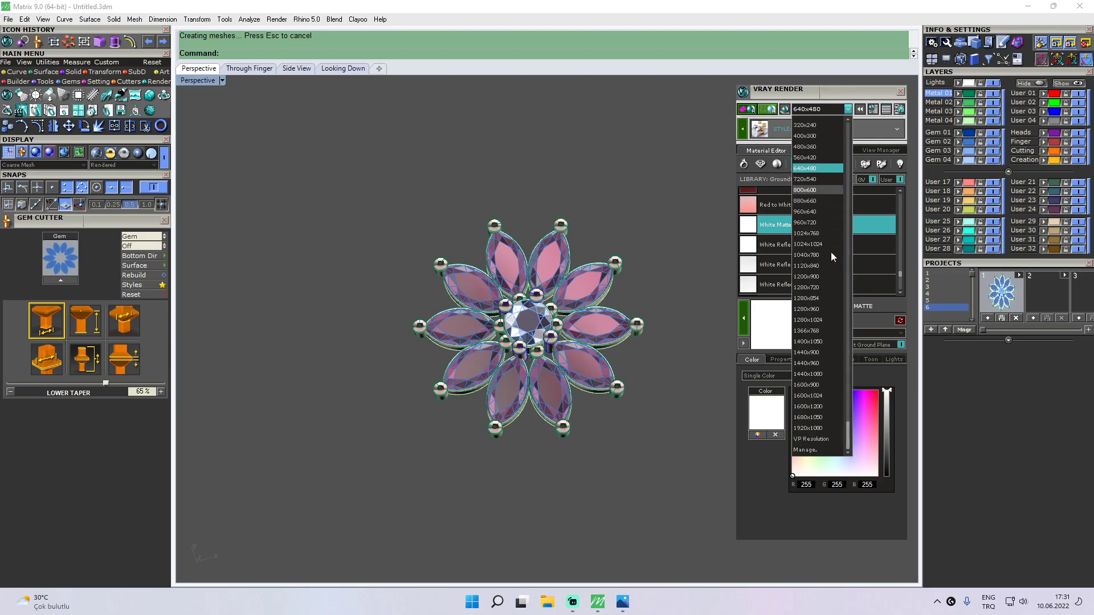
{"action": "scroll", "coordinate": [828, 188], "scroll_direction": "down", "scroll_amount": 1}
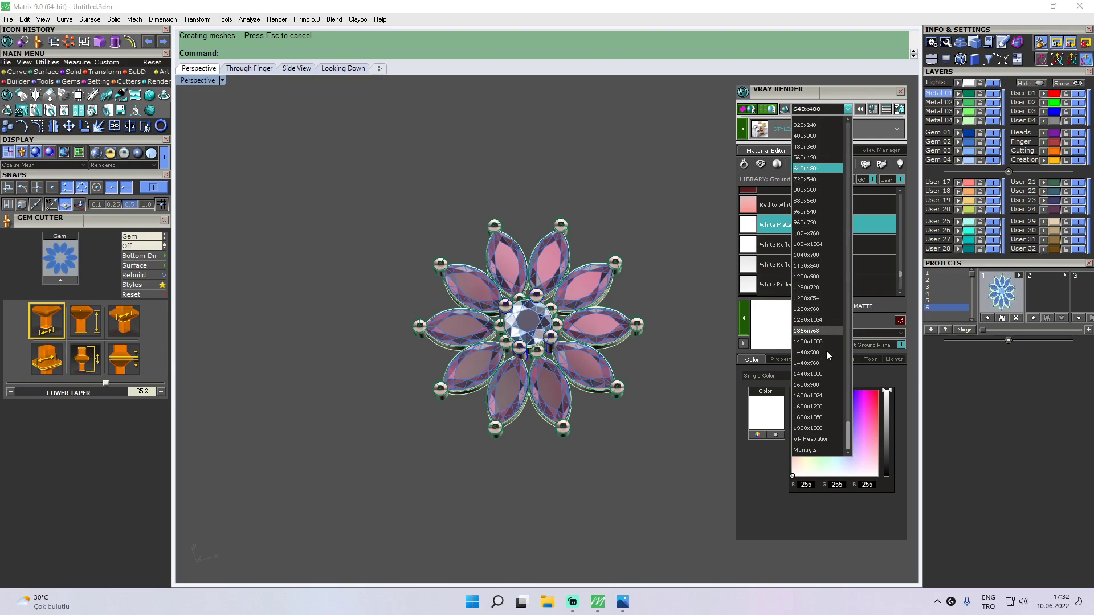
{"action": "left_click", "coordinate": [819, 429]}
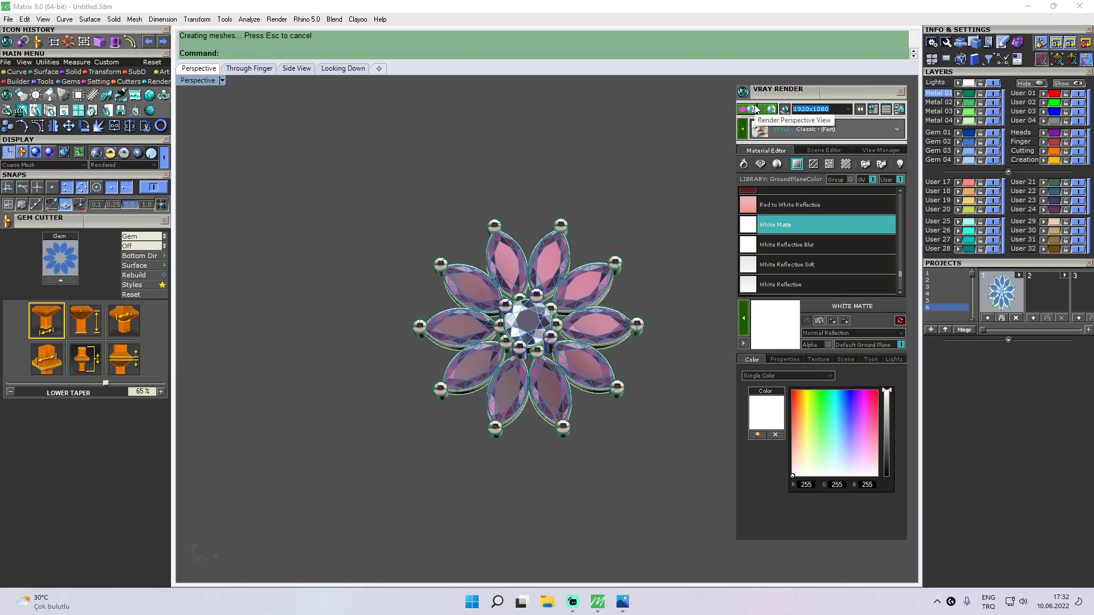
{"action": "type", "text": "1080x1920"}
{"action": "key", "text": "Return"}
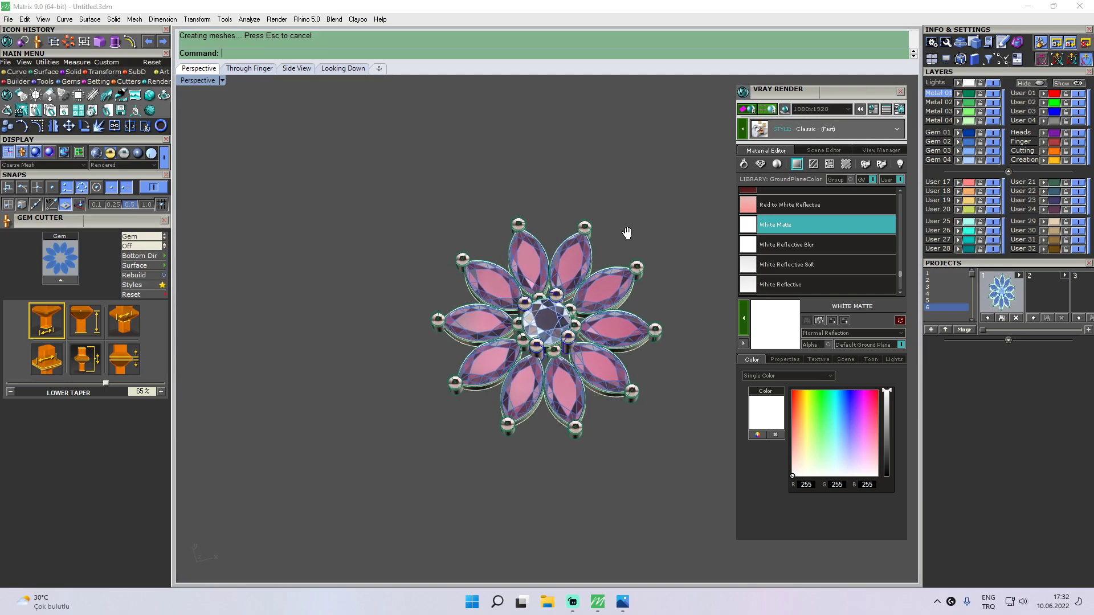
- Render the flower on the white ground plane, inspect the image at 100%, and close the frame buffer
{"action": "left_click", "coordinate": [772, 113]}
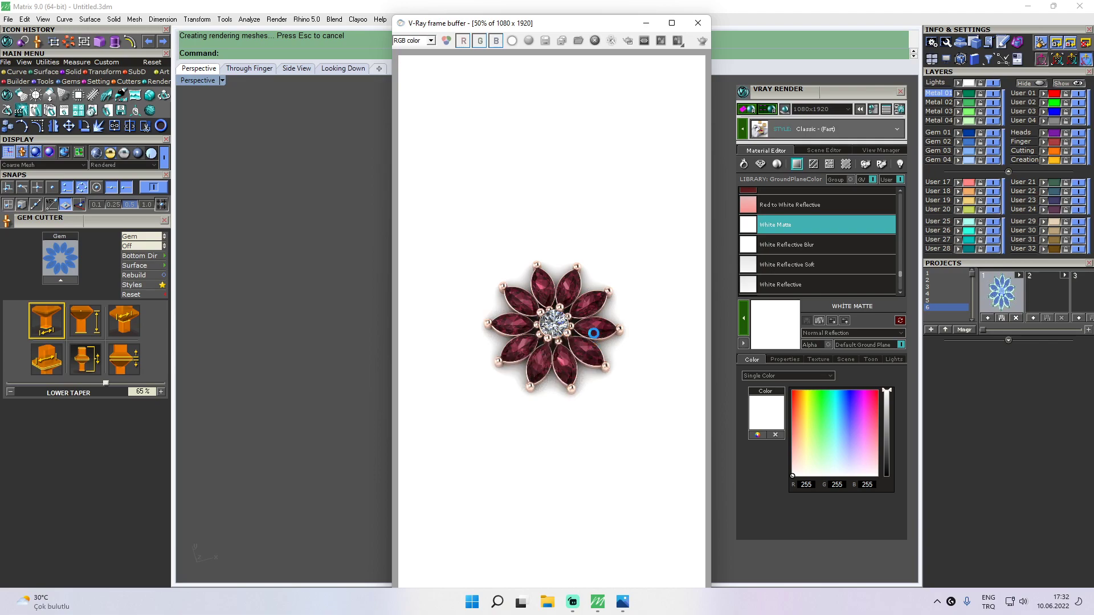
{"action": "scroll", "coordinate": [594, 334], "scroll_direction": "up", "scroll_amount": 2}
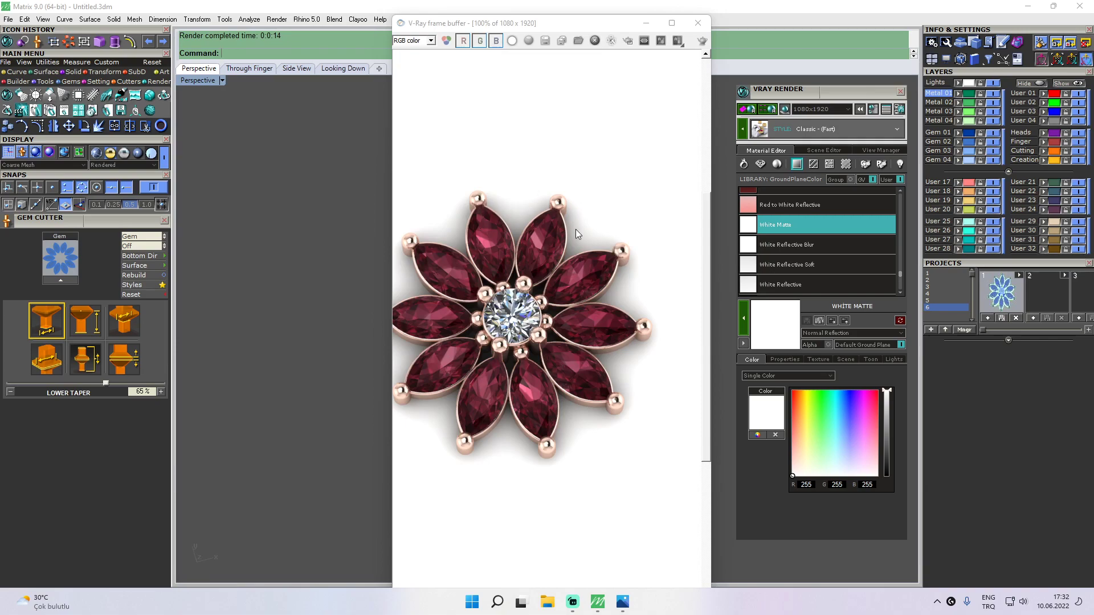
{"action": "left_click", "coordinate": [698, 23]}
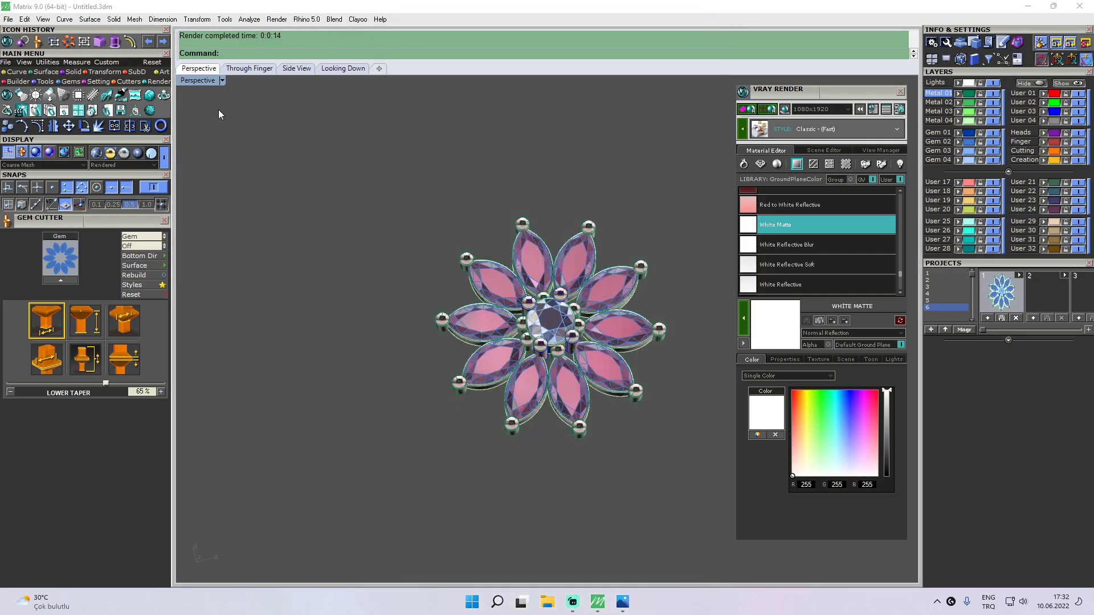
- Lower the ground plane well below the flower in the Through Finger view and return to the Perspective view
{"action": "left_click", "coordinate": [249, 68]}
{"action": "scroll", "coordinate": [327, 226], "scroll_direction": "down", "scroll_amount": 3}
{"action": "left_click", "coordinate": [233, 268]}
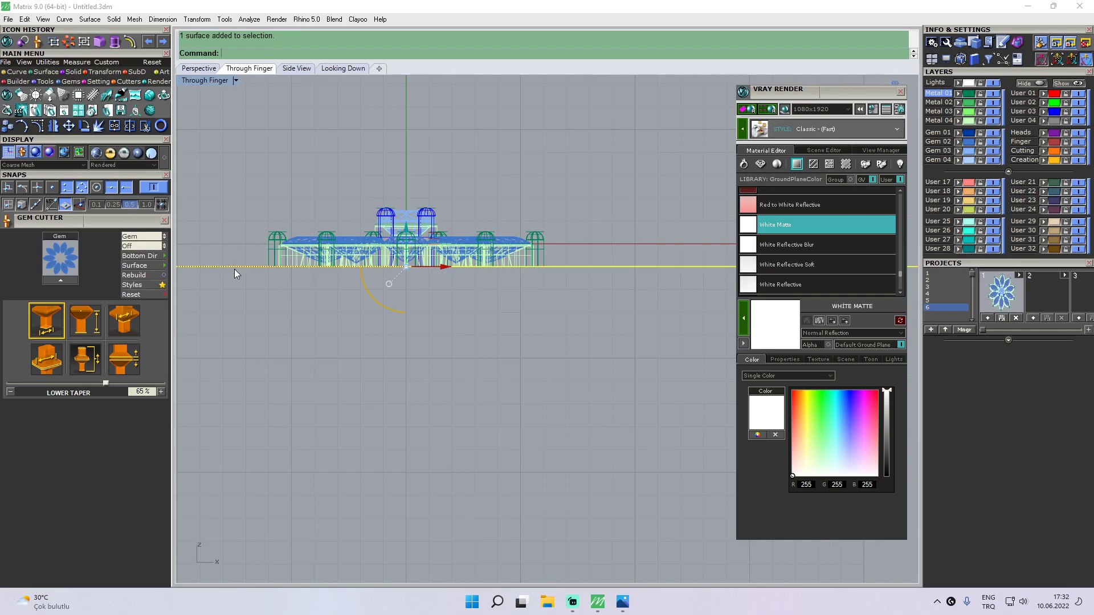
{"action": "left_click", "coordinate": [199, 68]}
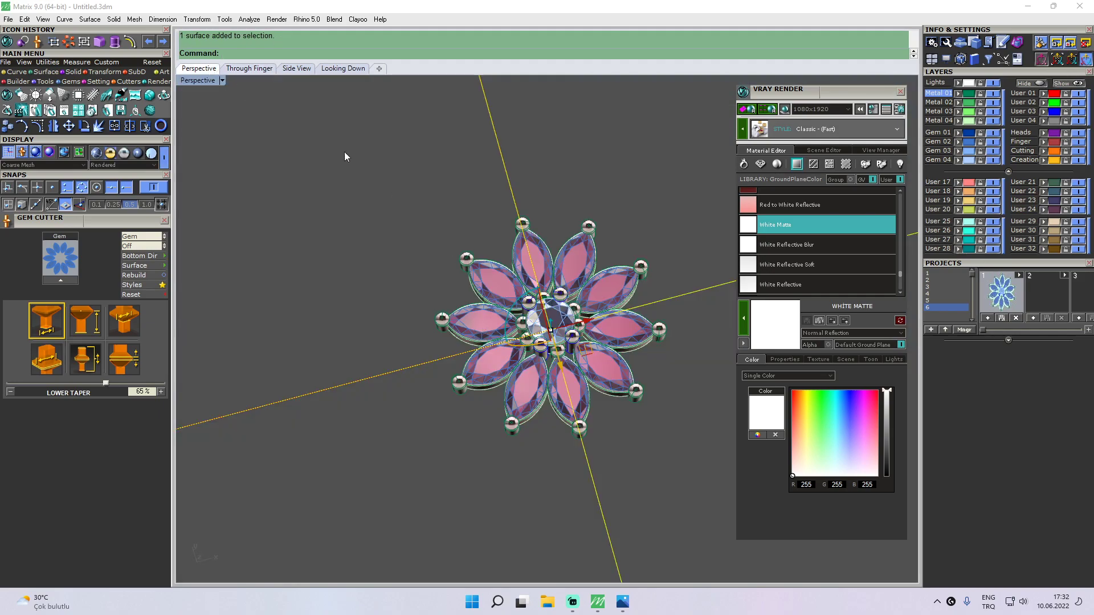
{"action": "left_click", "coordinate": [249, 68]}
{"action": "left_click_drag", "start_coordinate": [478, 225], "coordinate": [475, 391]}
{"action": "left_click", "coordinate": [199, 68]}
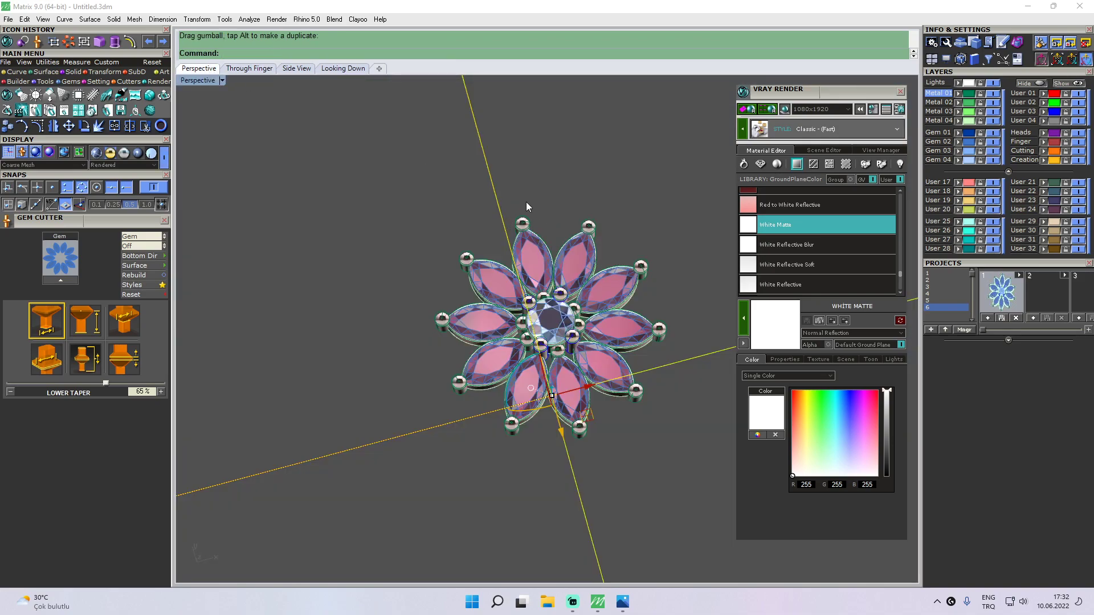
- Render the Perspective view again with the lowered ground plane and view the image at 50%
{"action": "left_click", "coordinate": [768, 108]}
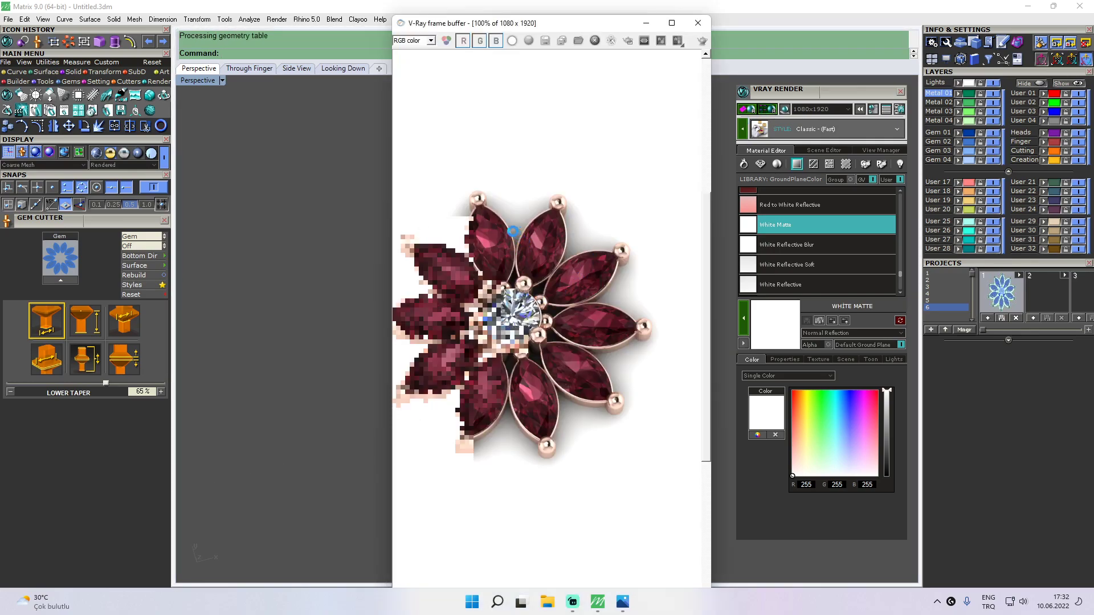
{"action": "scroll", "coordinate": [523, 259], "scroll_direction": "down", "scroll_amount": 3}
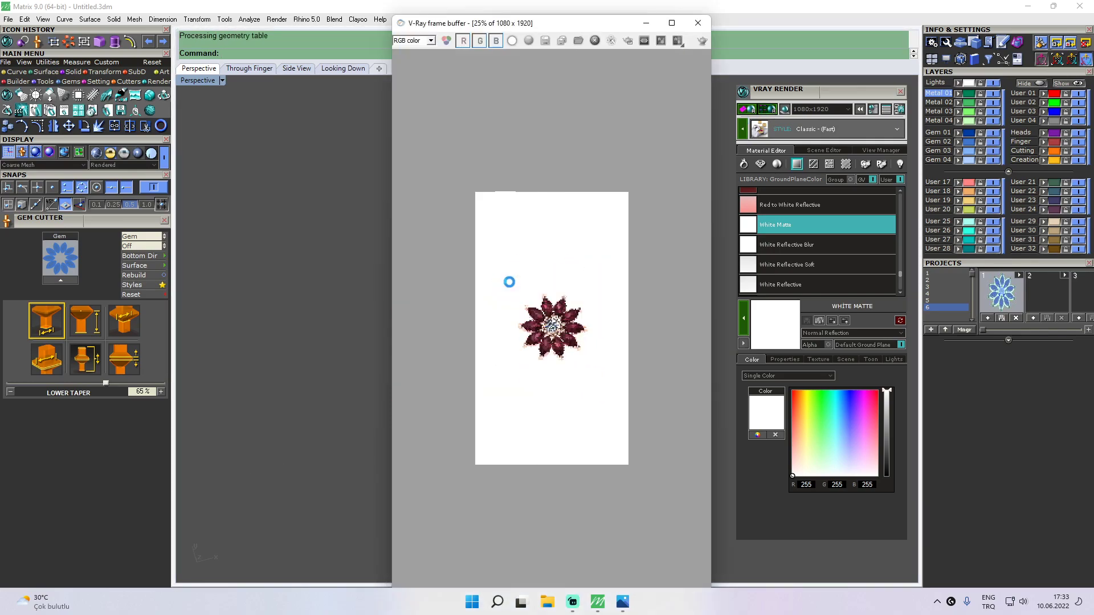
{"action": "scroll", "coordinate": [531, 385], "scroll_direction": "up", "scroll_amount": 1}
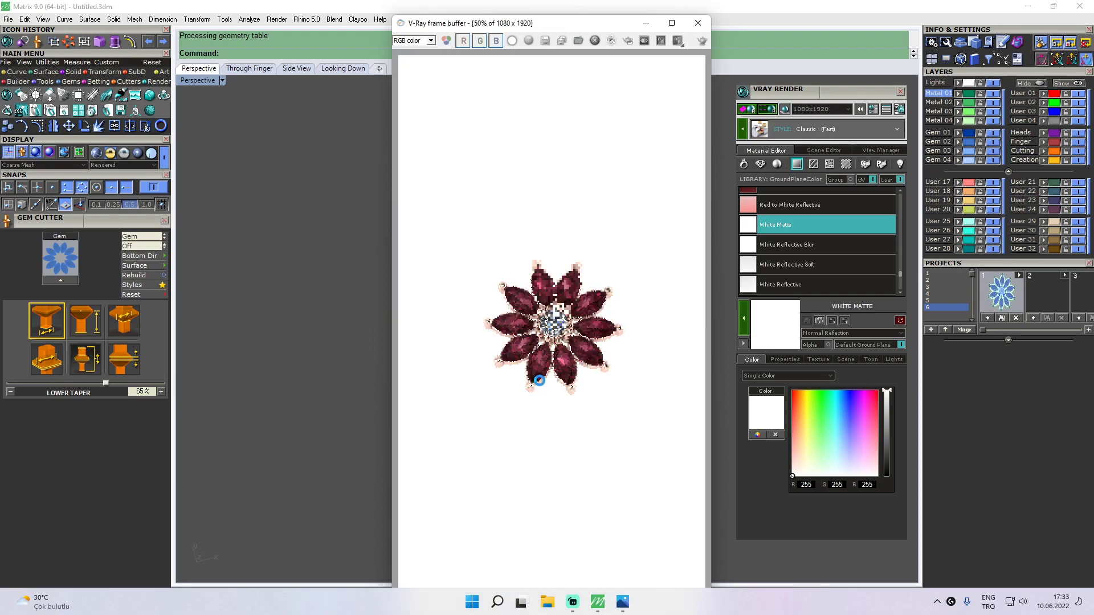